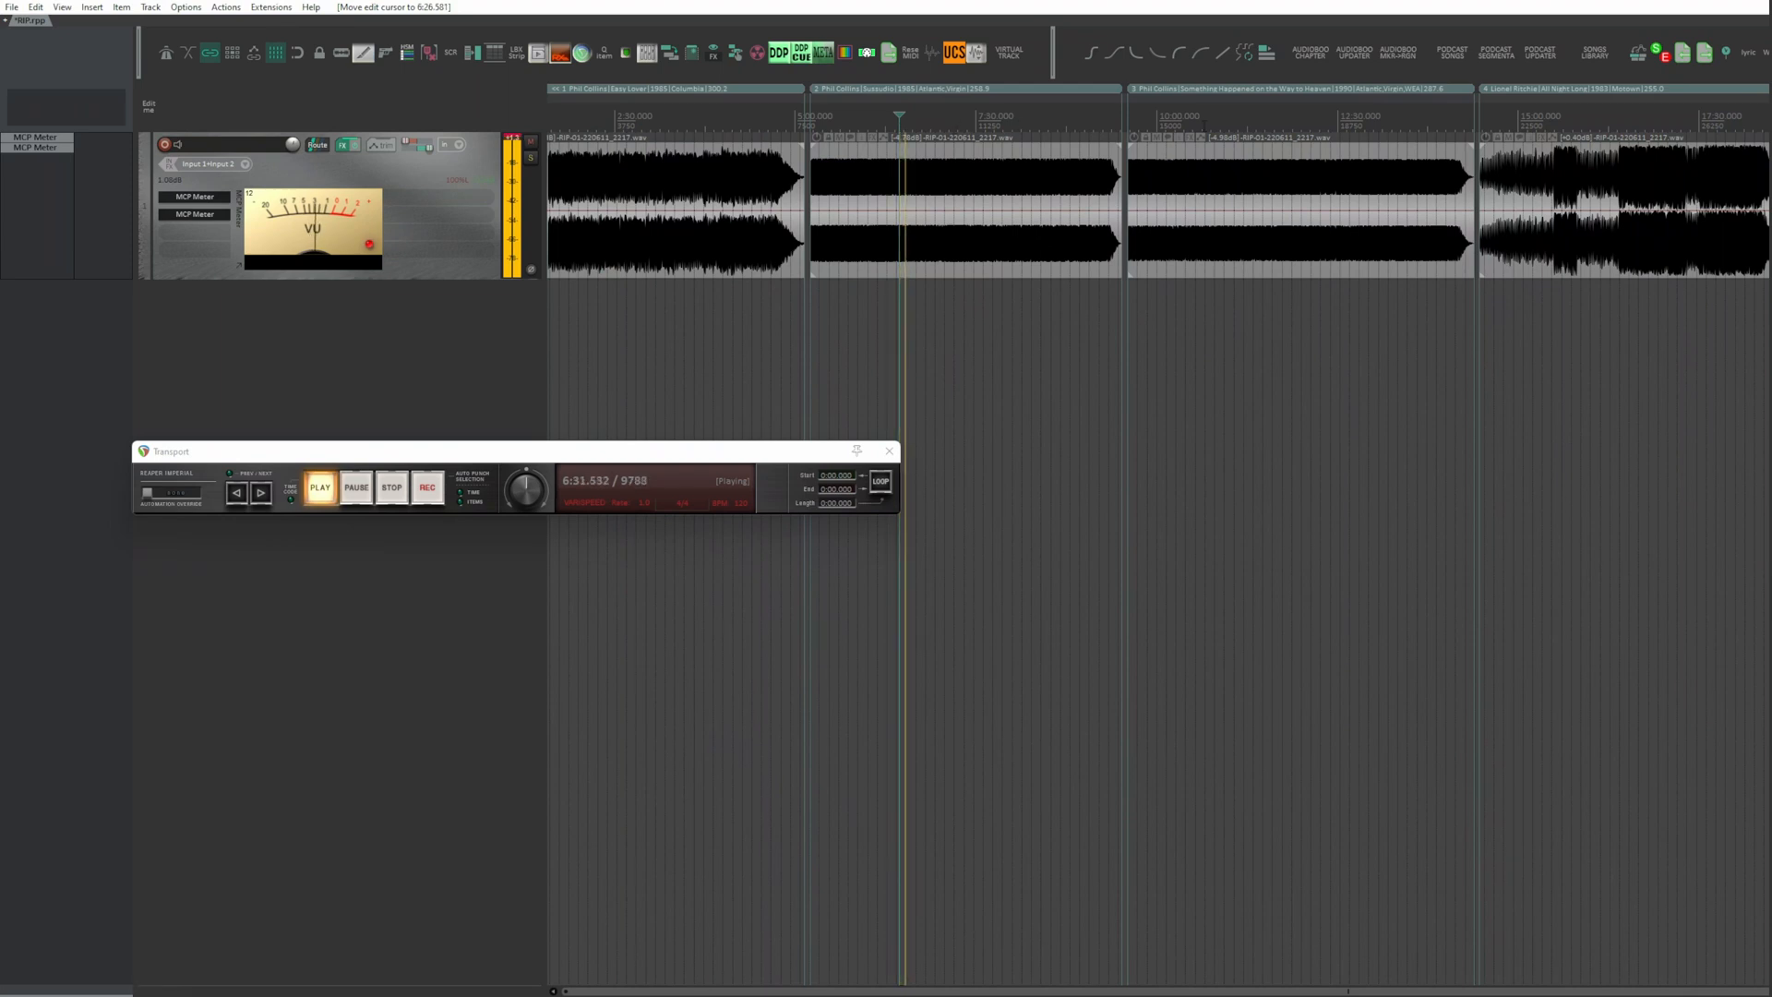
Step: Audition the recorded songs by jumping playback to several points along the timeline
{"action": "left_click", "coordinate": [1203, 123]}
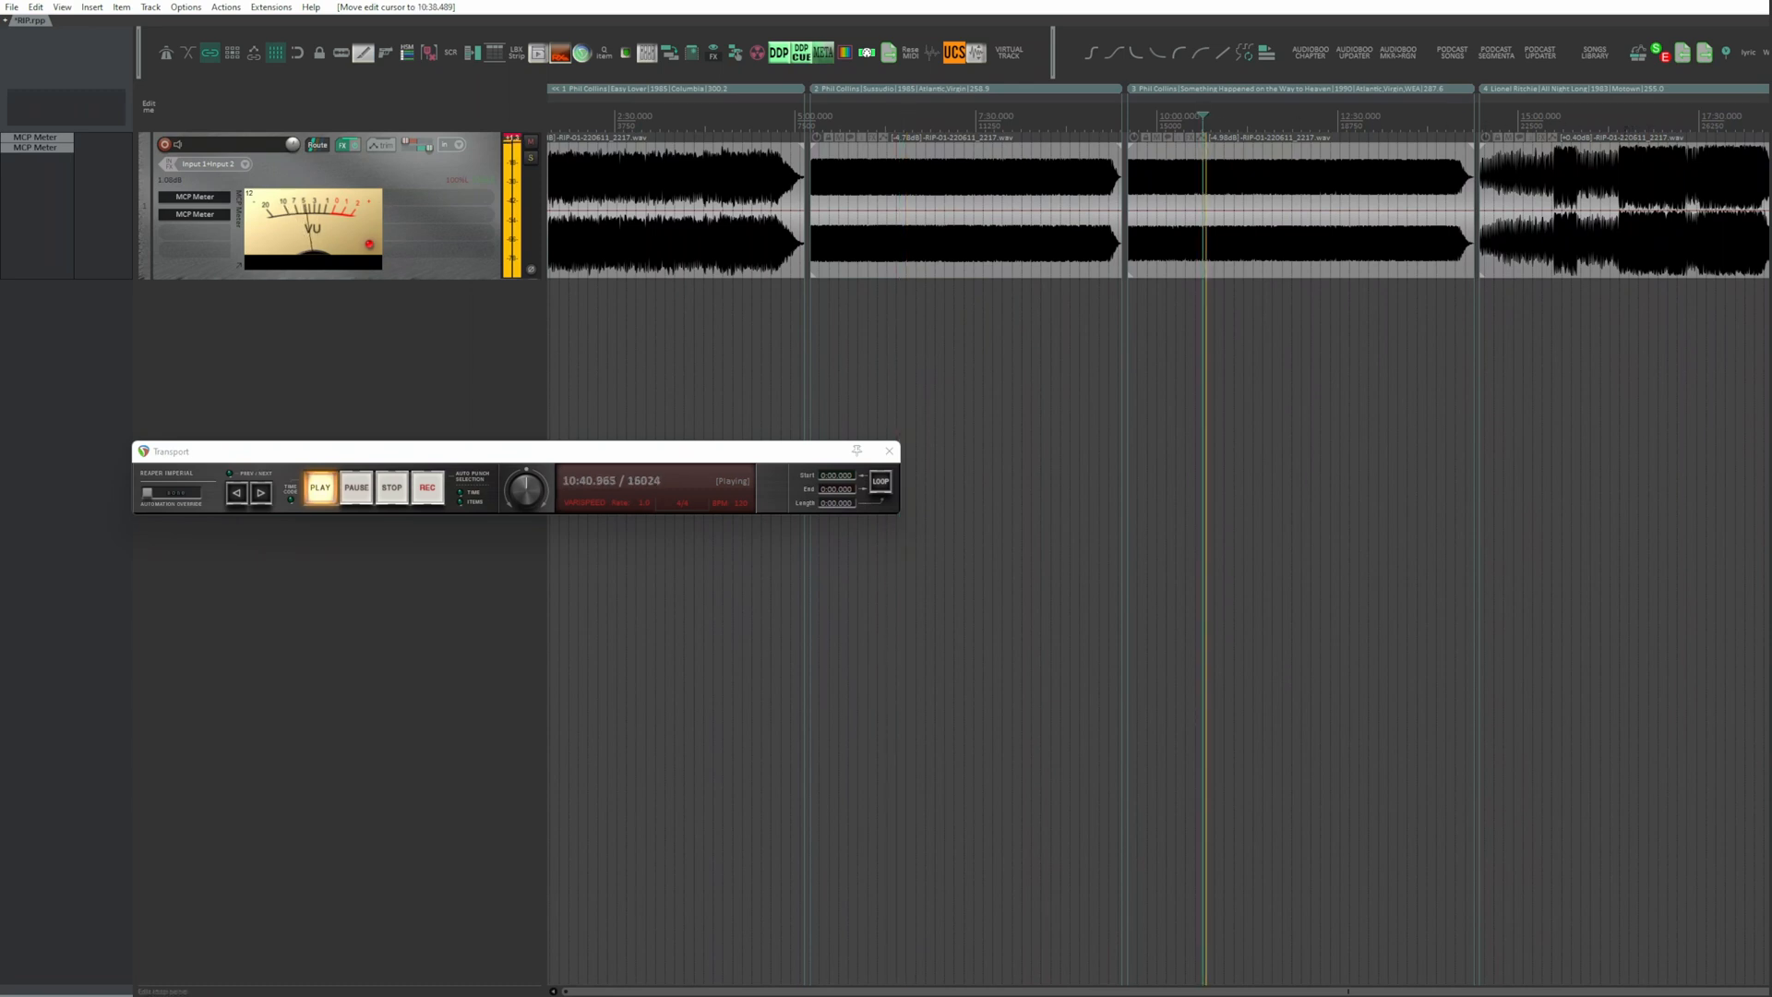
{"action": "left_click", "coordinate": [1615, 118]}
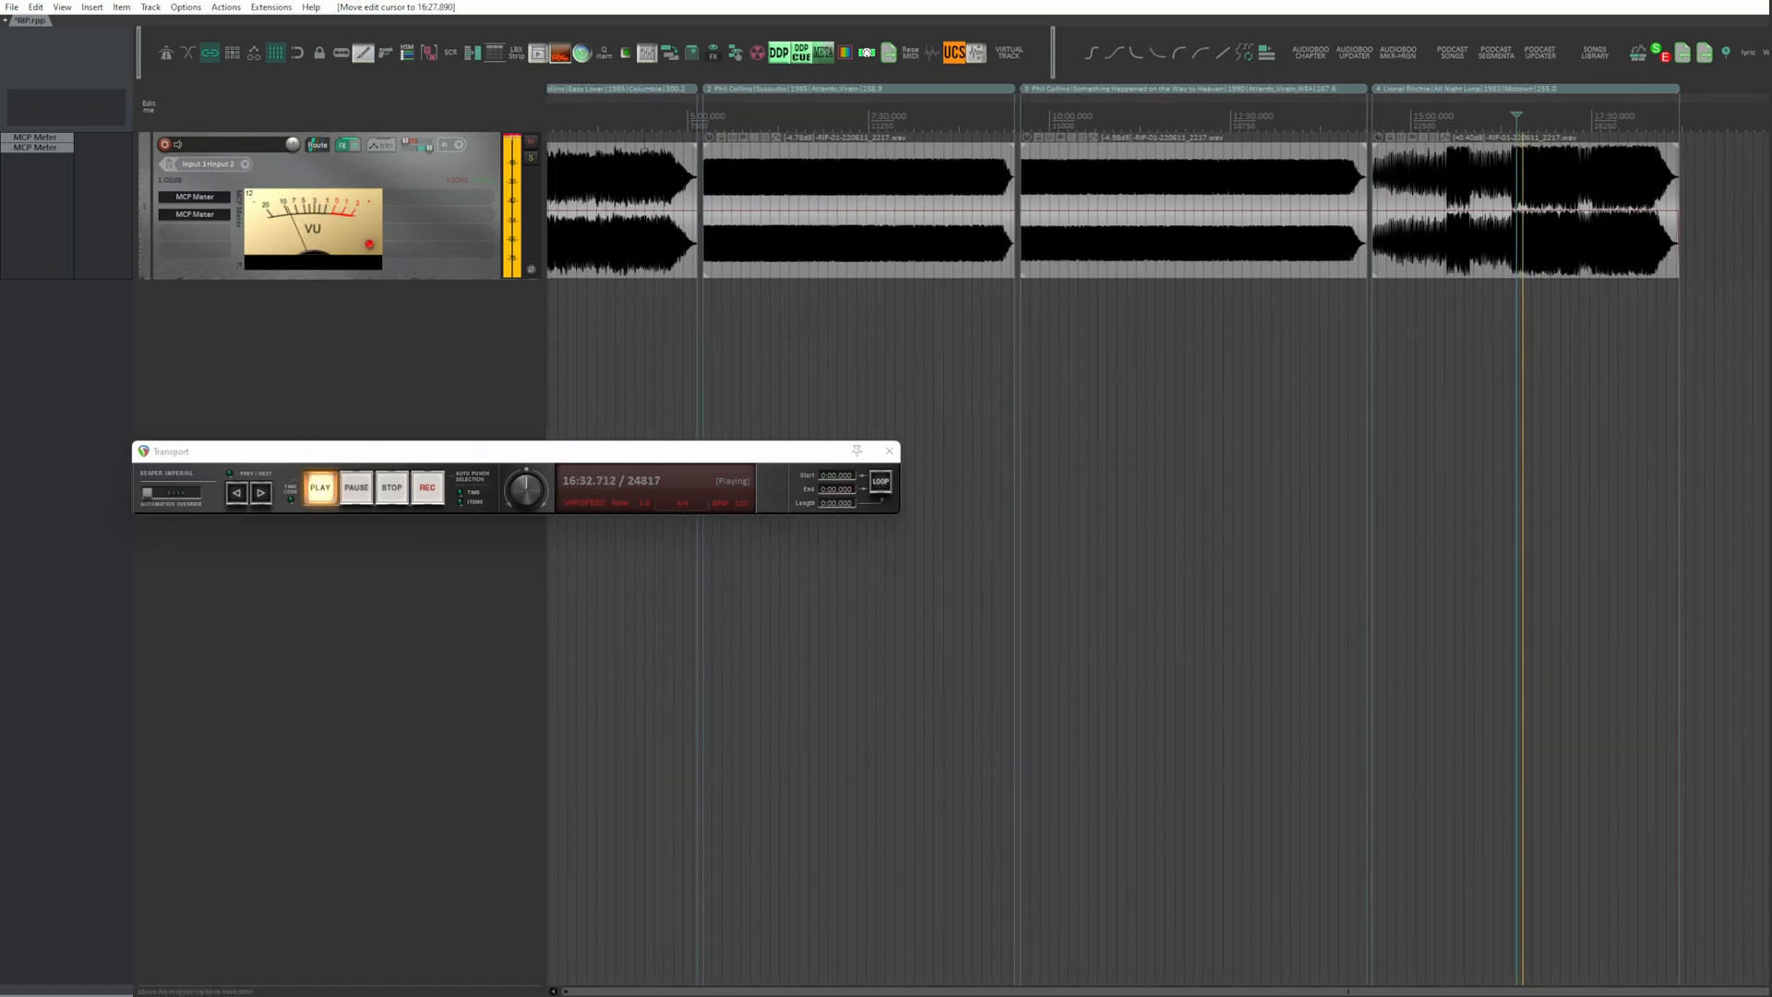
{"action": "left_click", "coordinate": [640, 130]}
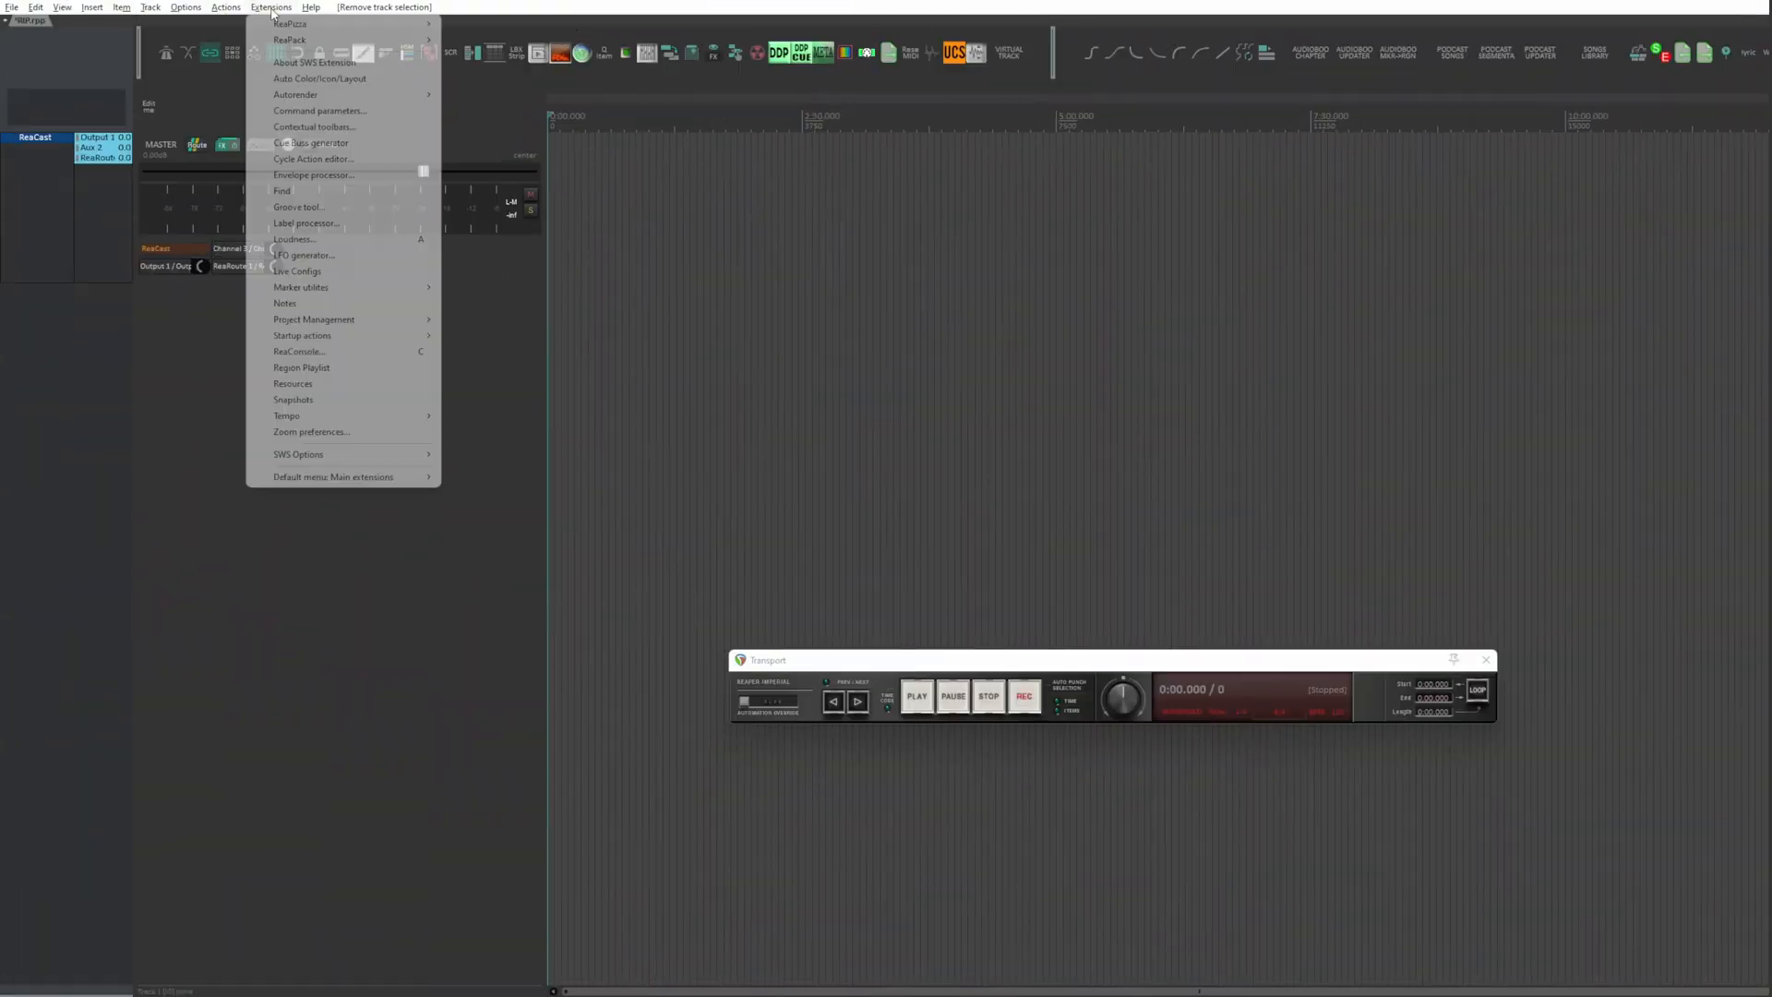
Step: Find "songs li" in the ReaPack package browser and install the package "SONGS LIBRARY: Assign basics song data to the region"
{"action": "mouse_move", "coordinate": [395, 42]}
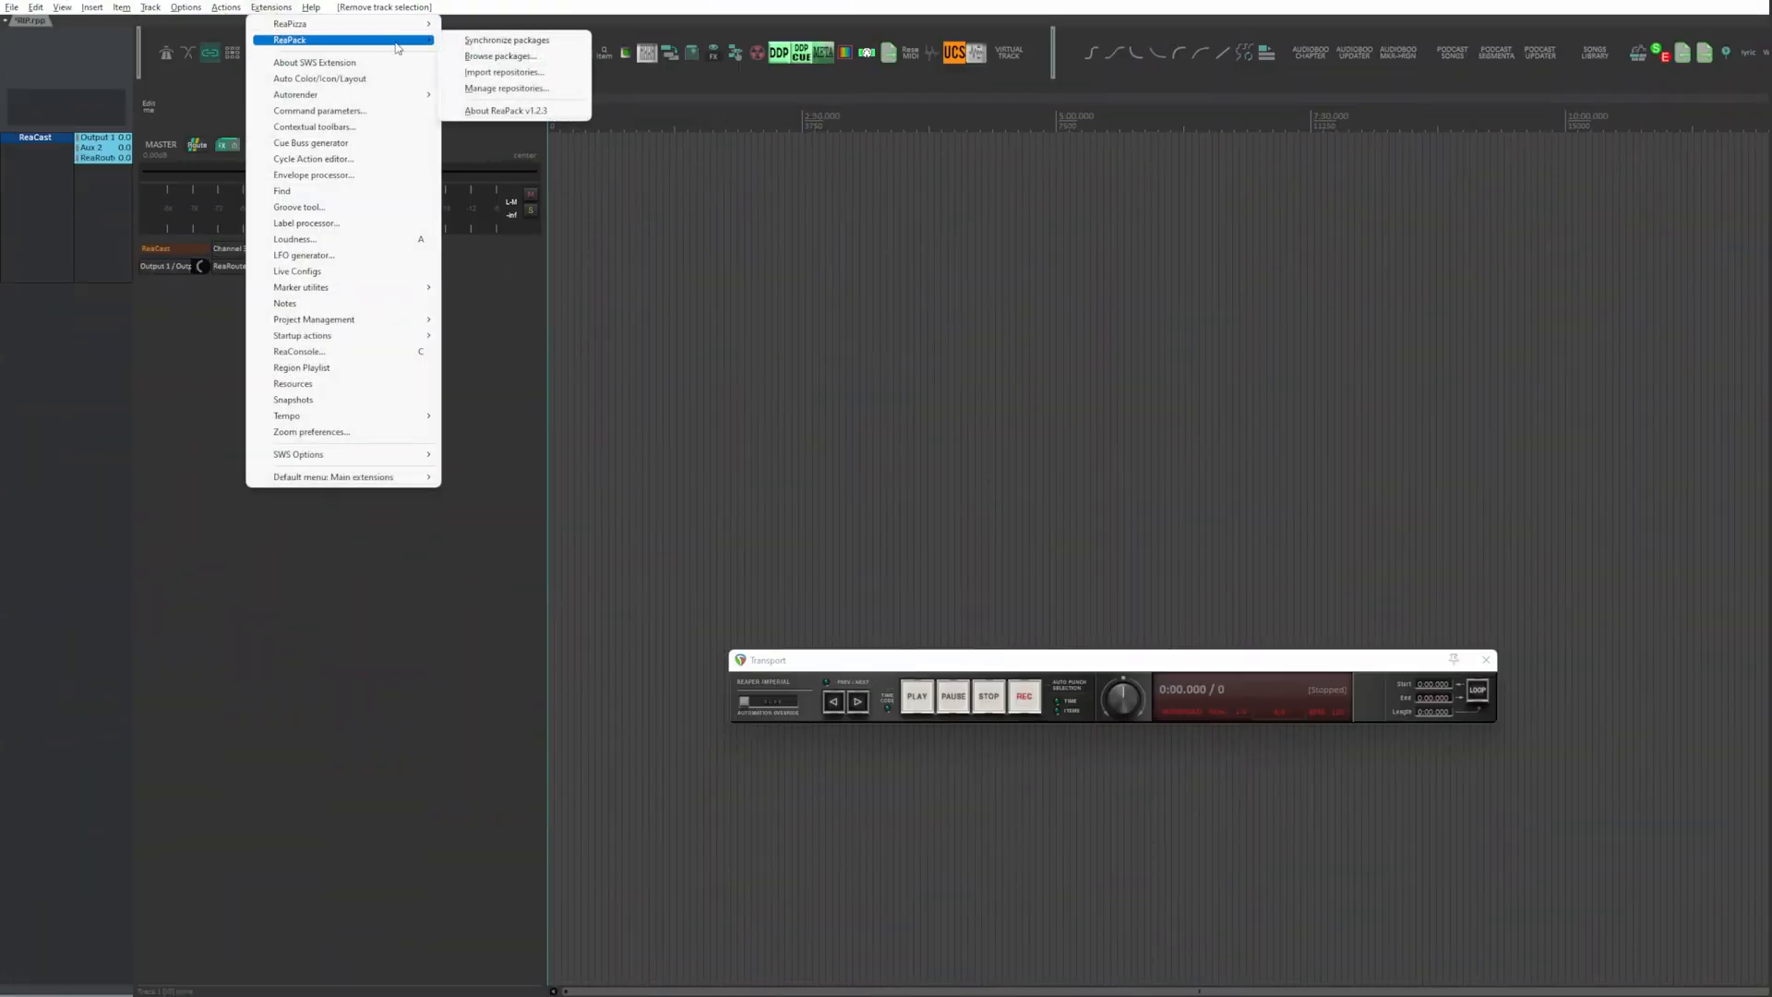
{"action": "left_click", "coordinate": [498, 56]}
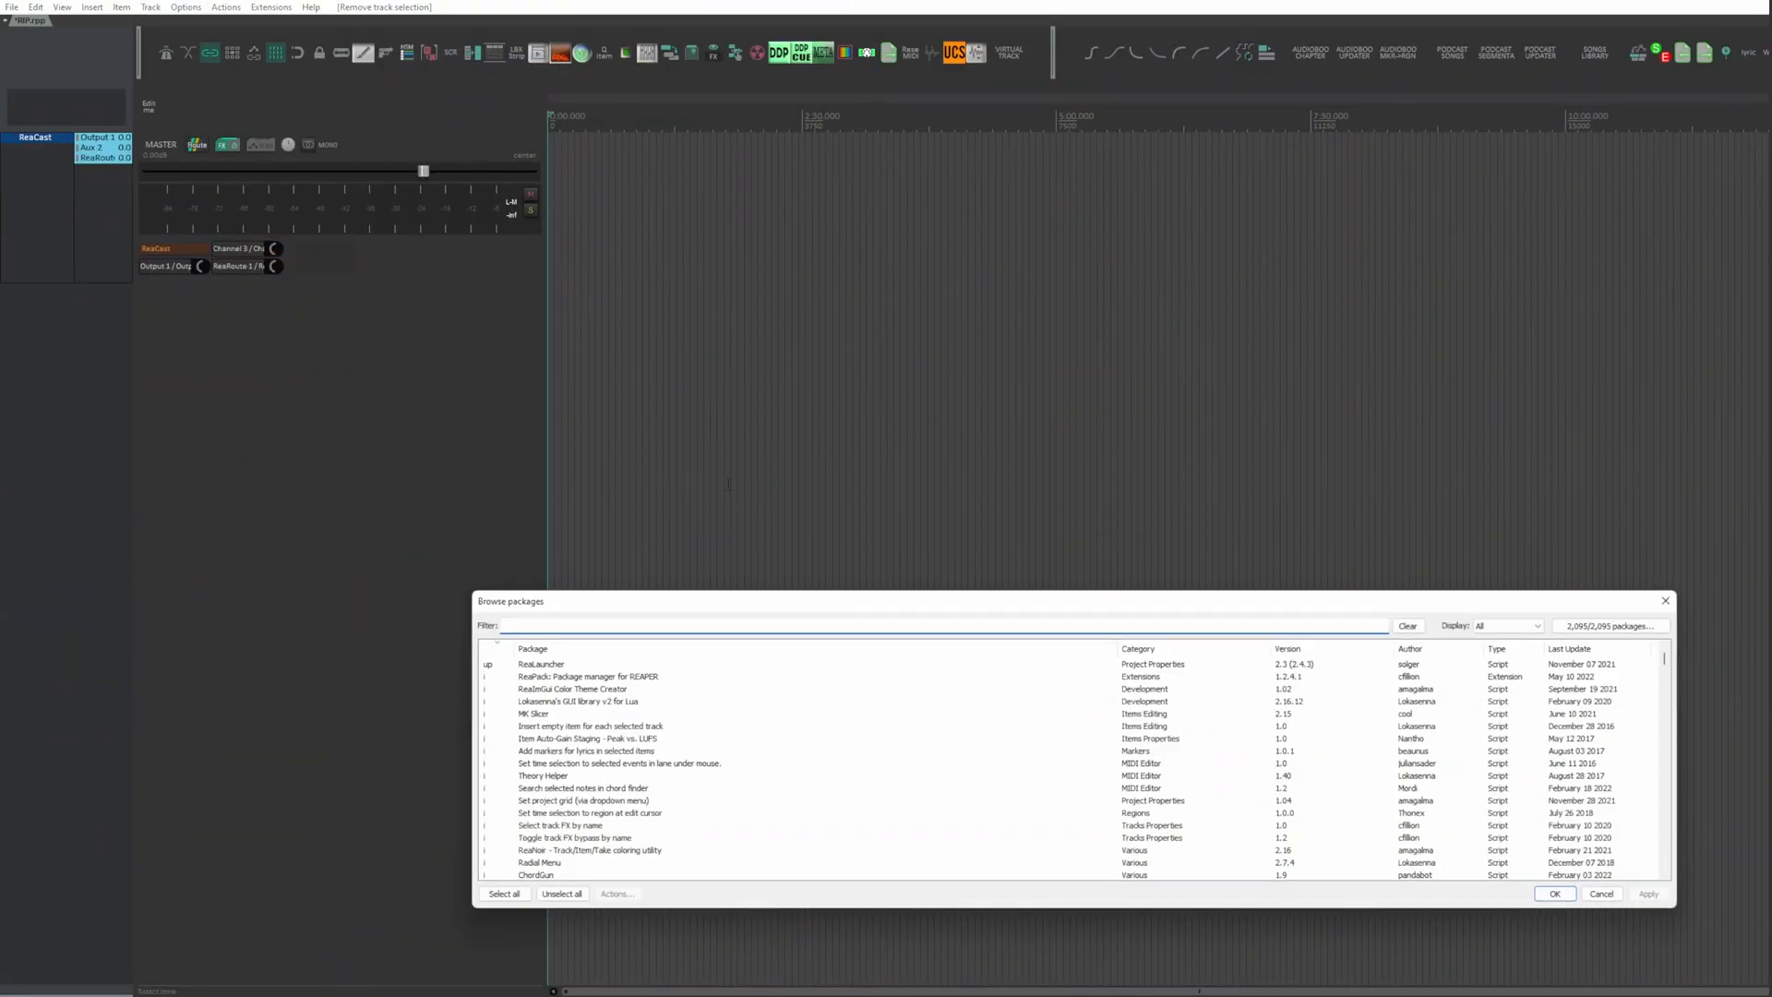
{"action": "type", "text": "songs li"}
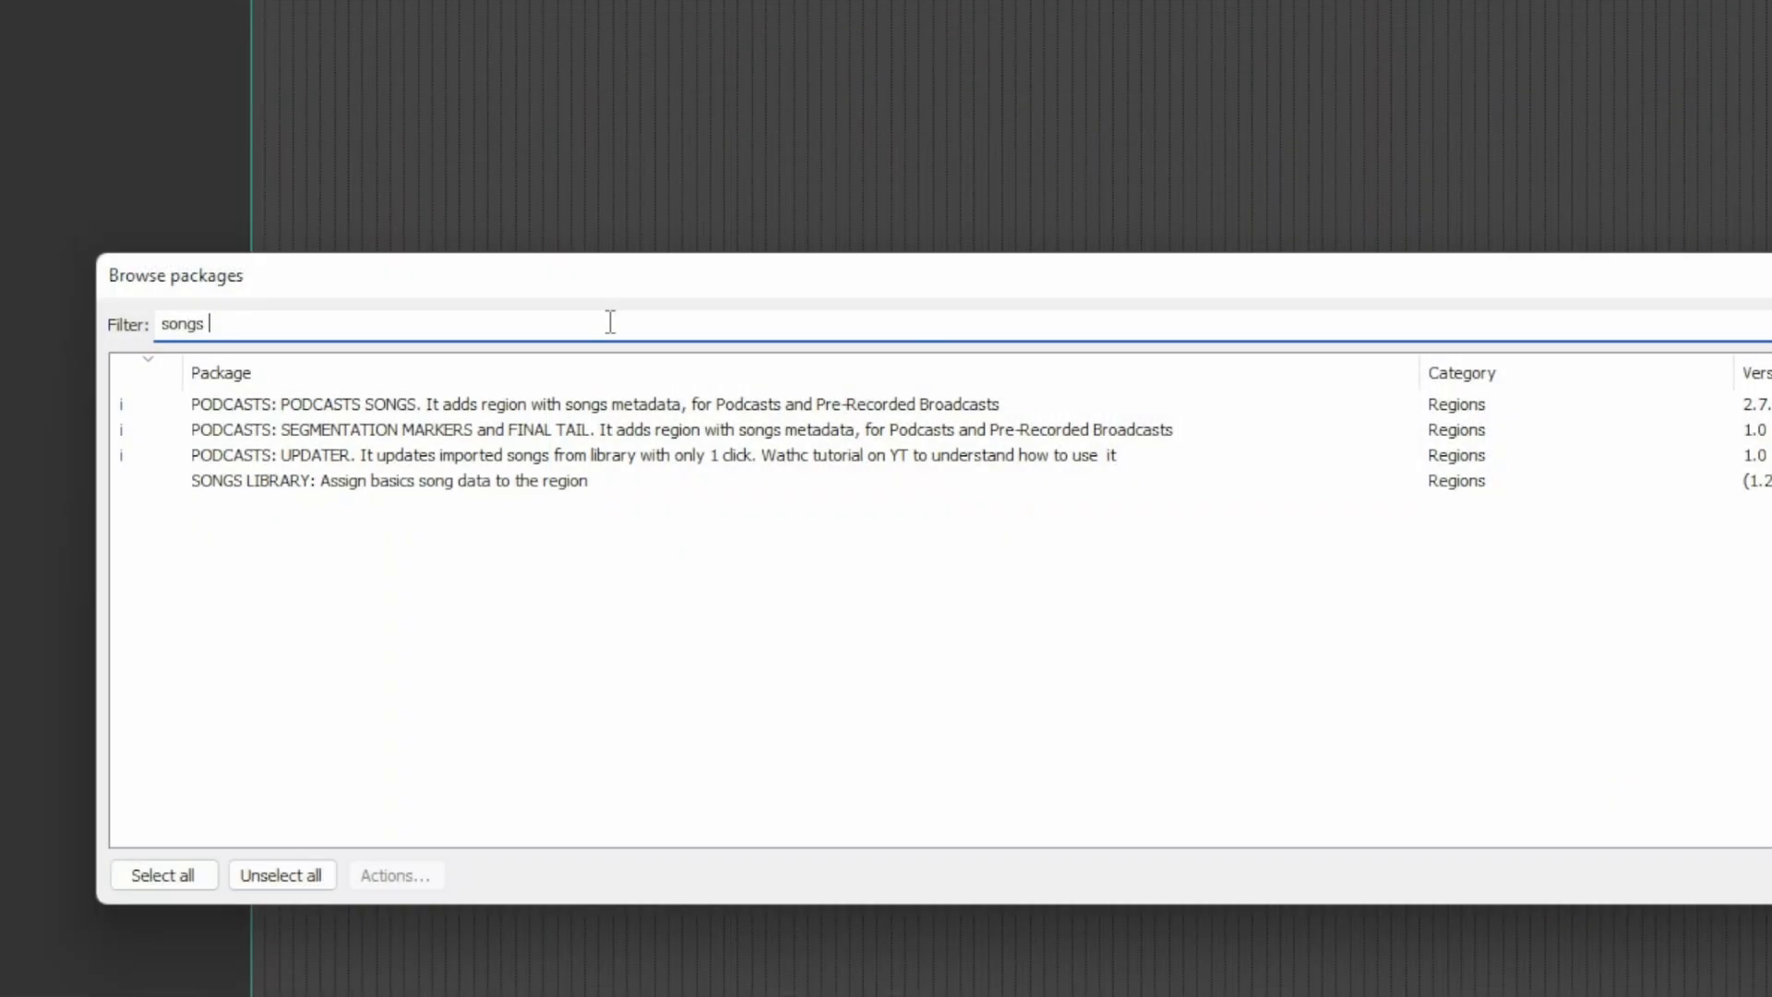
{"action": "left_click", "coordinate": [653, 679]}
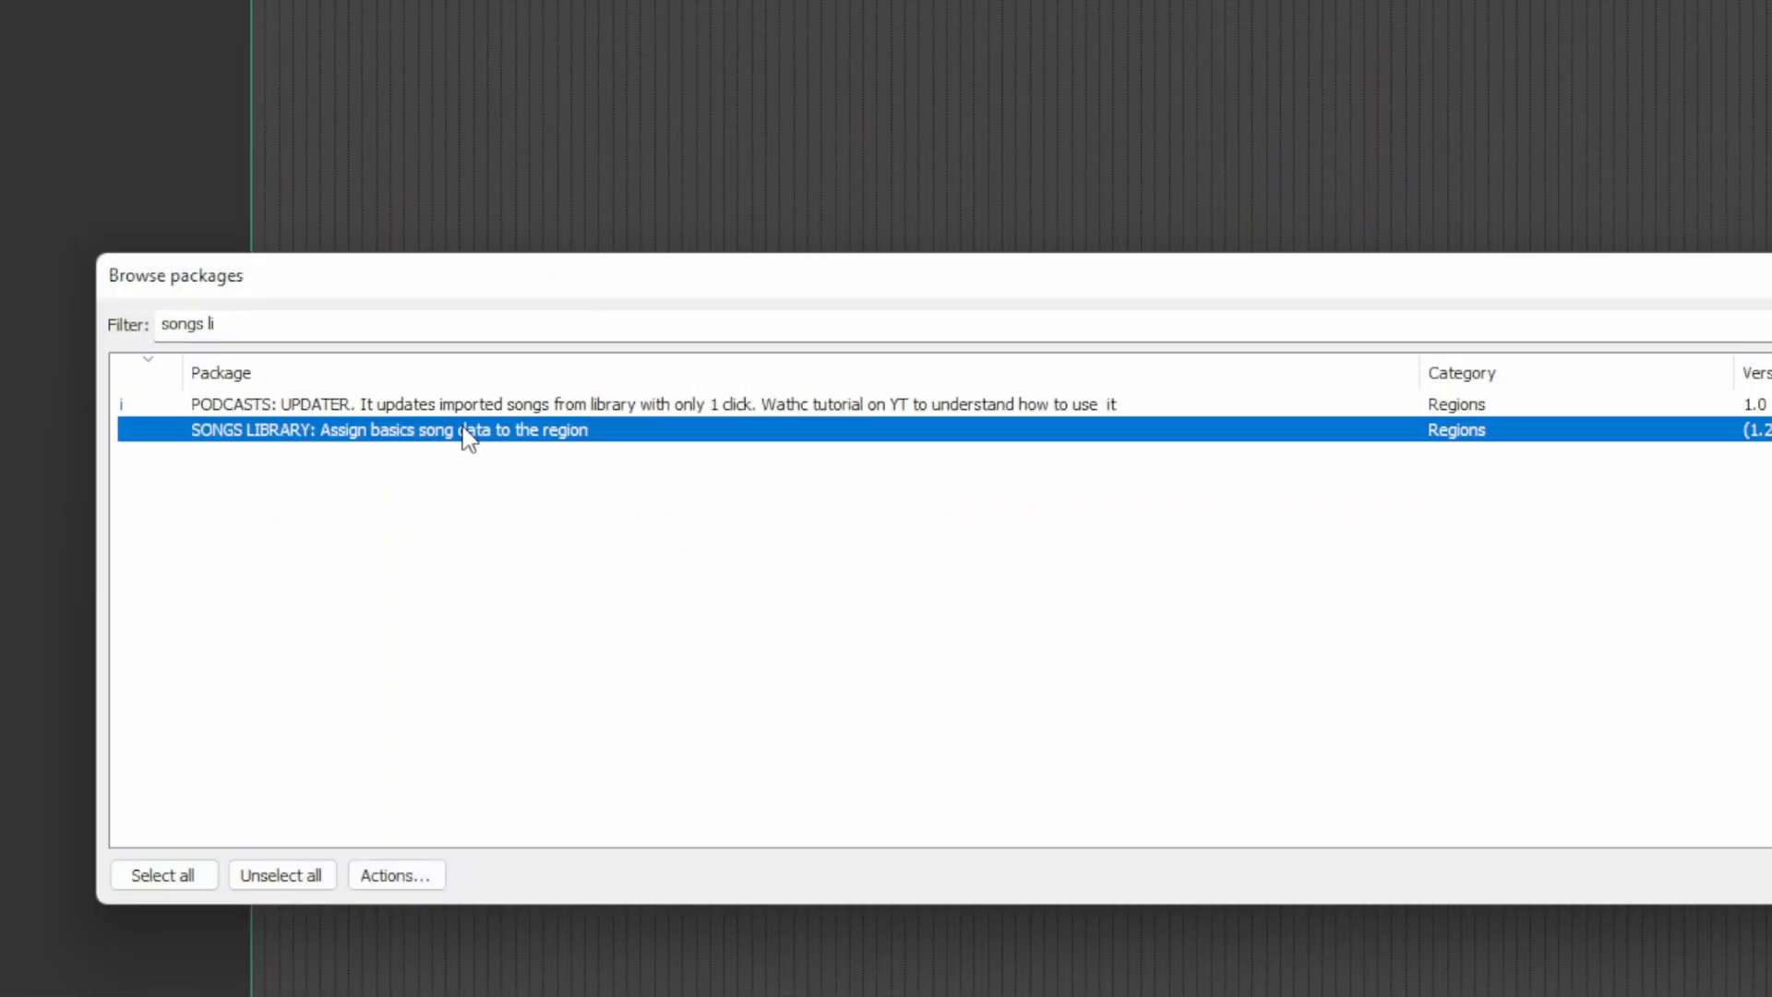
{"action": "right_click", "coordinate": [466, 439]}
{"action": "left_click", "coordinate": [517, 445]}
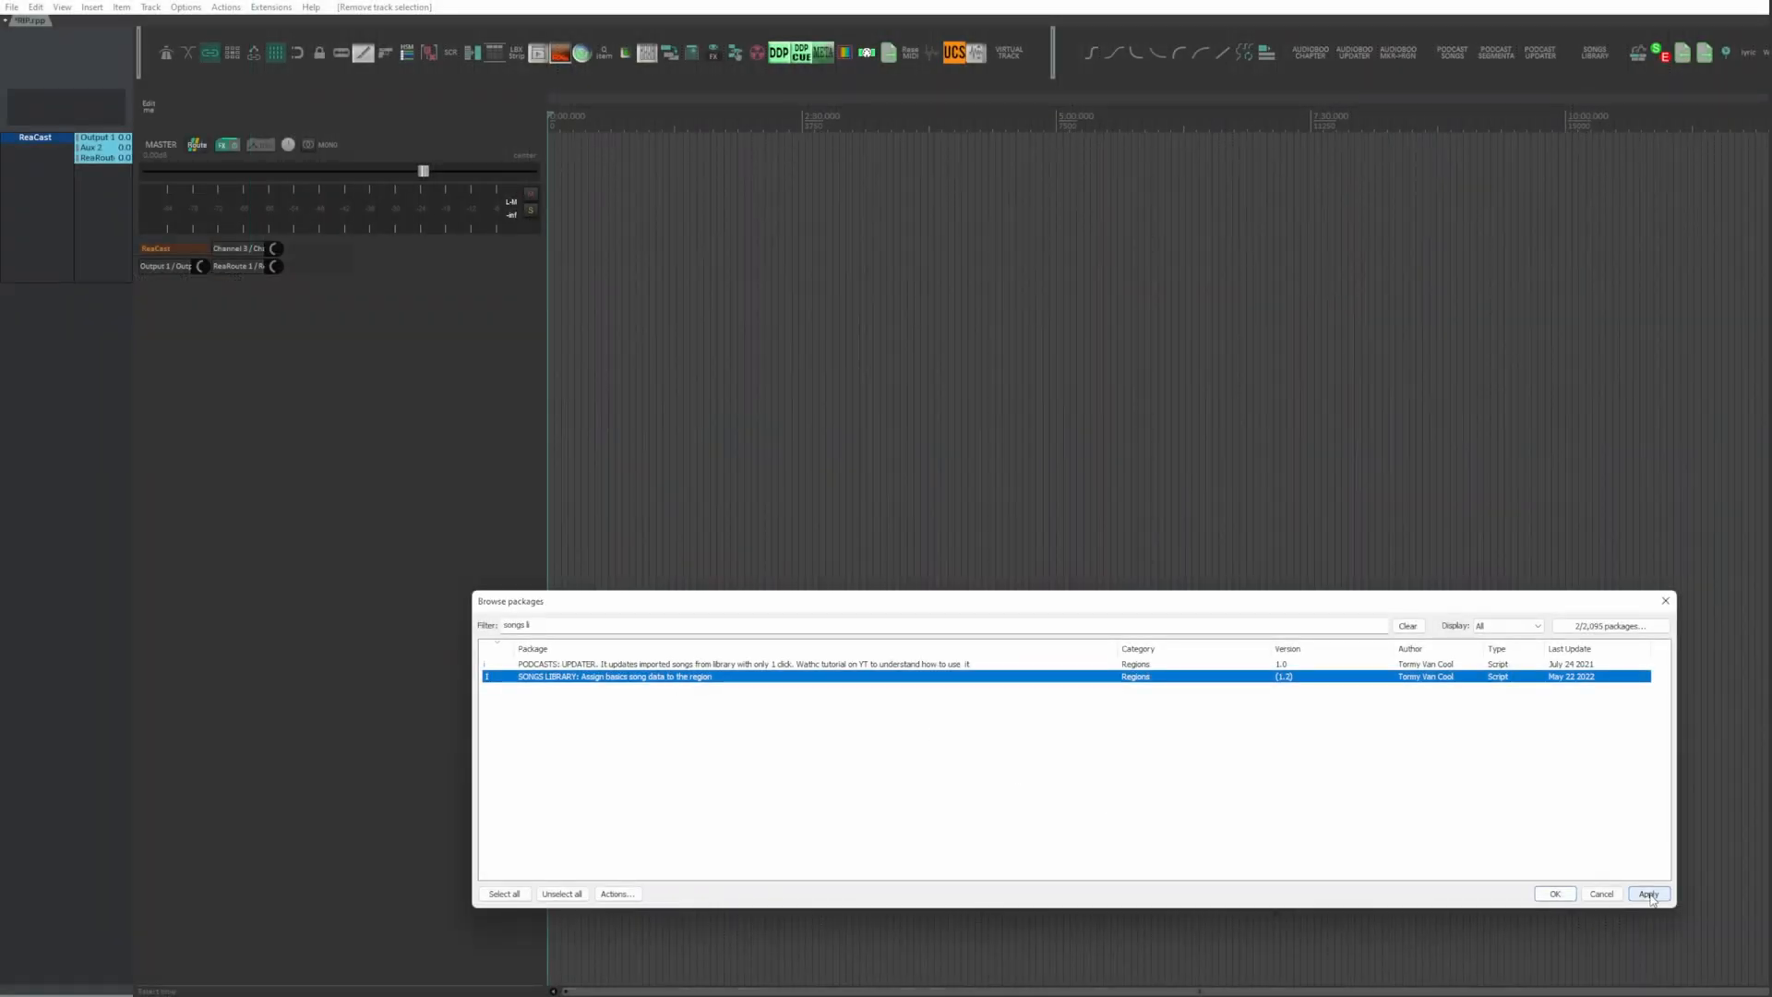
{"action": "left_click", "coordinate": [1651, 897]}
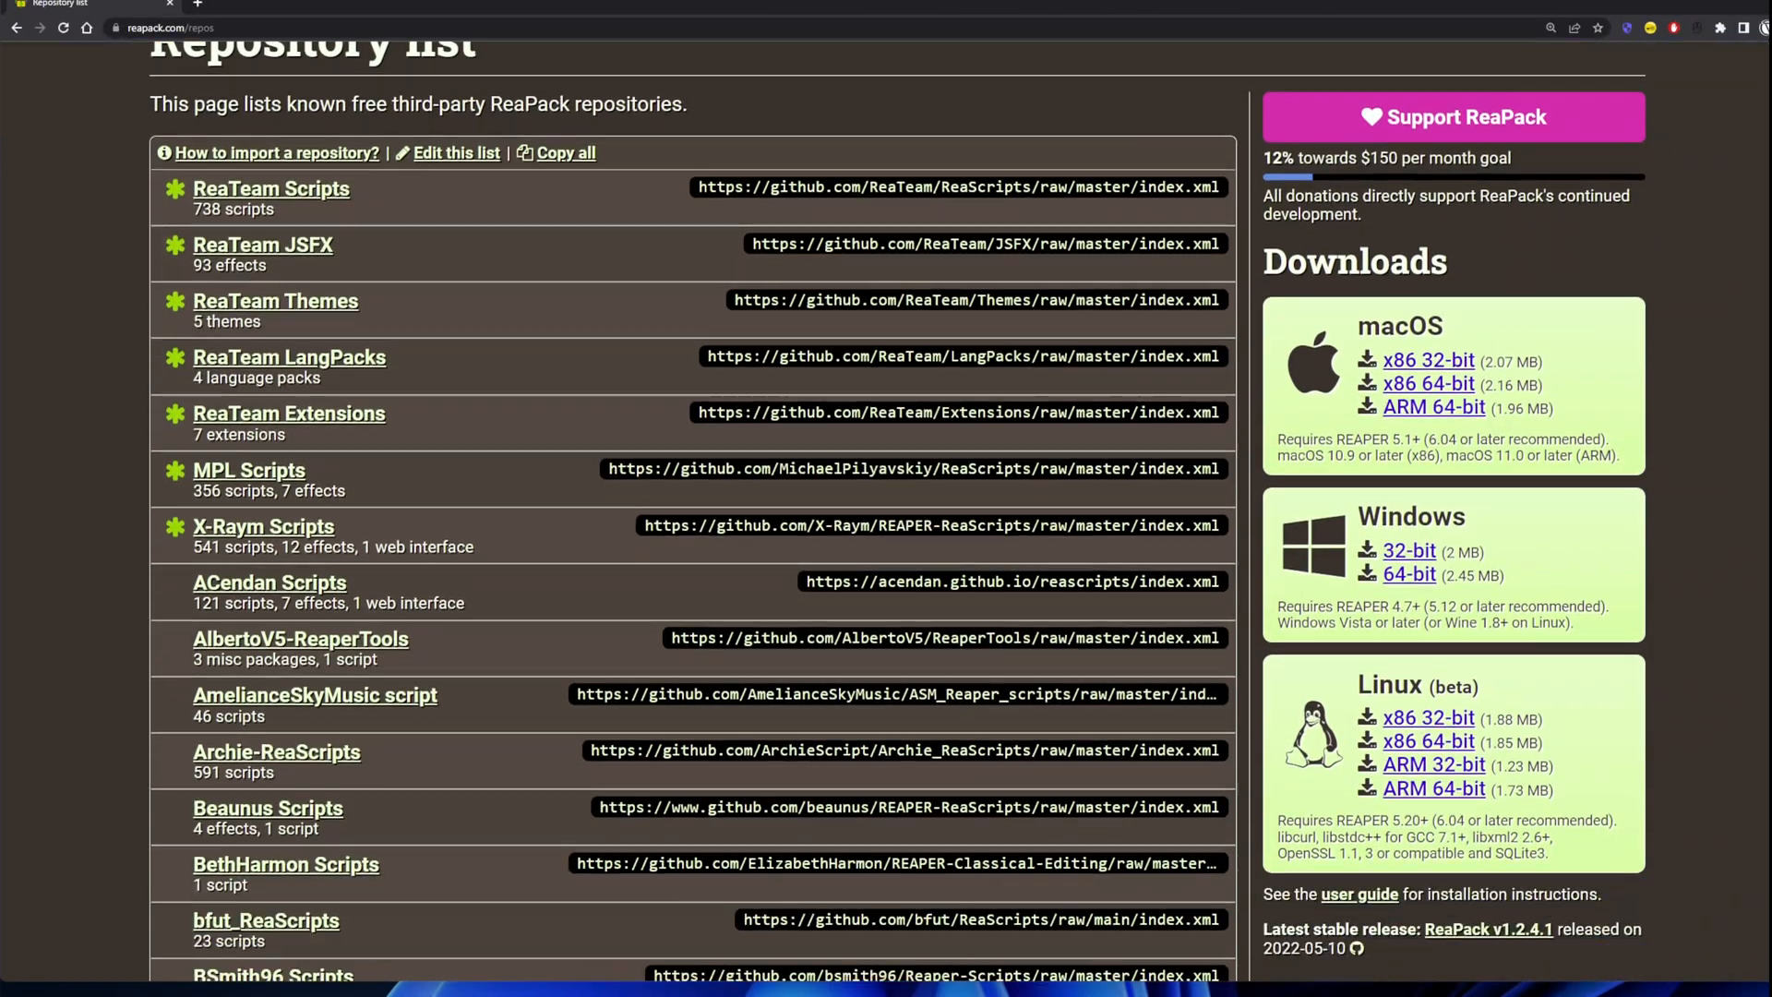
Step: Look through the list of third-party ReaPack repositories on the reapack.com/repos page in the browser
{"action": "scroll", "coordinate": [692, 508], "scroll_direction": "down", "scroll_amount": 5}
{"action": "scroll", "coordinate": [692, 508], "scroll_direction": "down", "scroll_amount": 20}
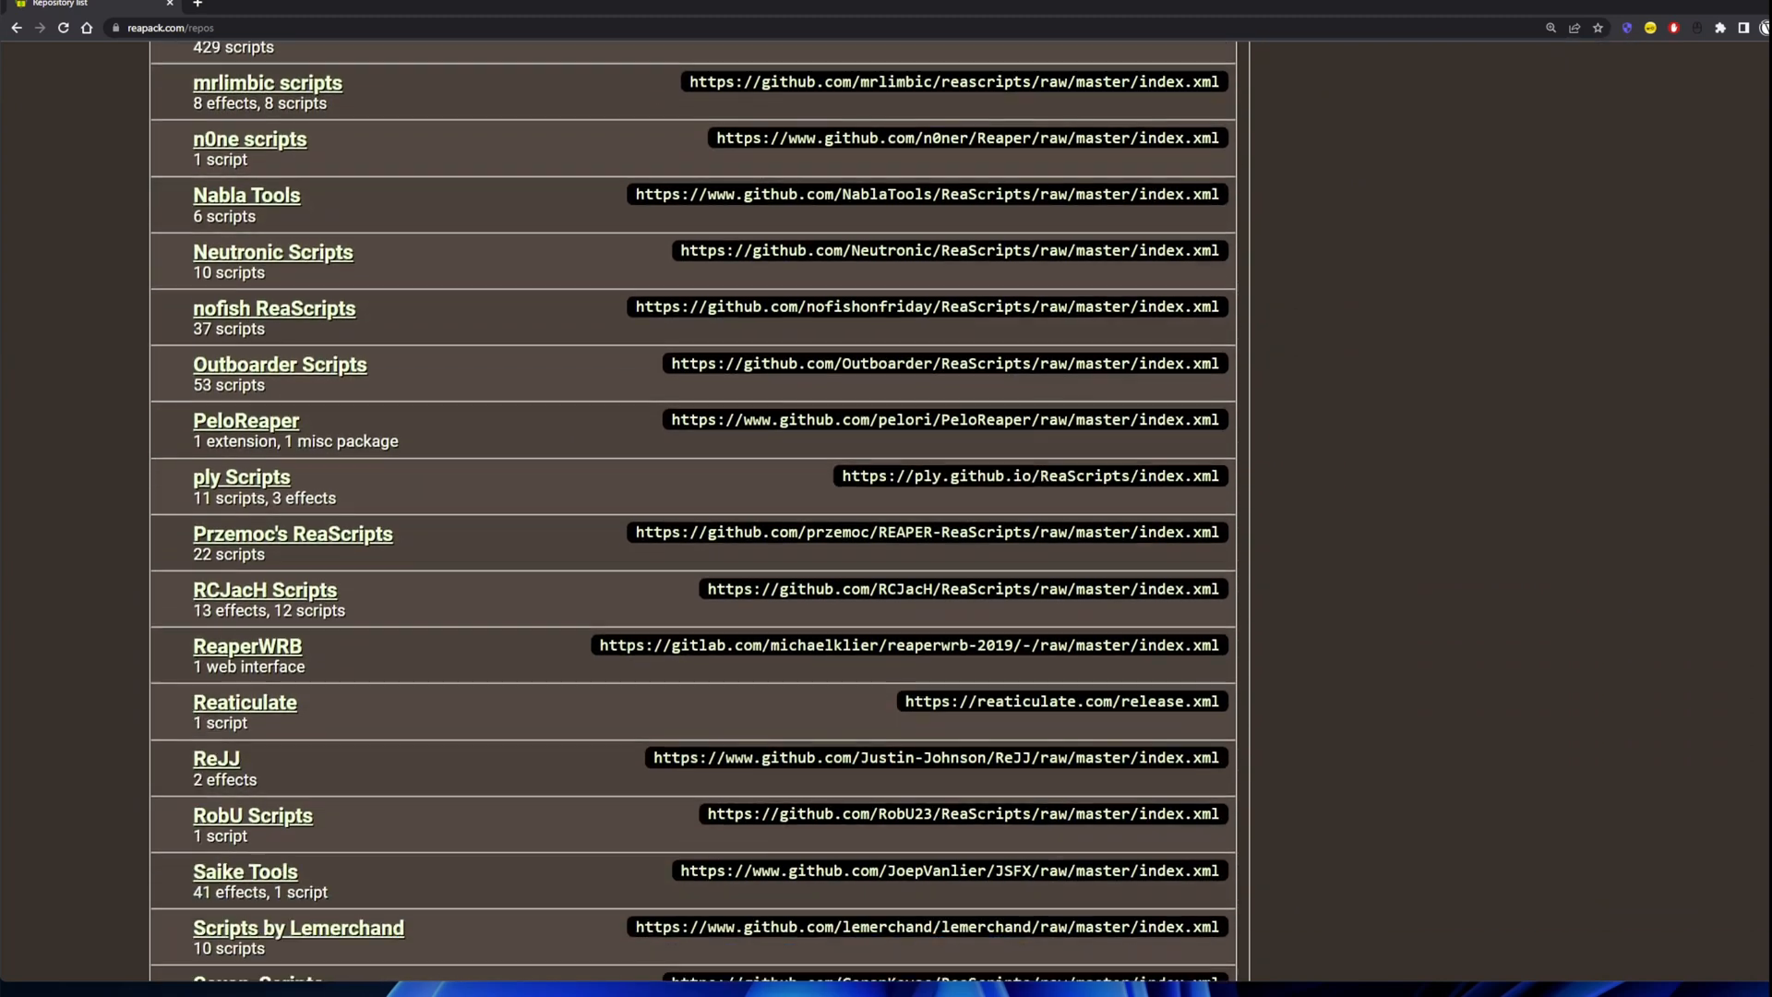
{"action": "scroll", "coordinate": [692, 507], "scroll_direction": "down", "scroll_amount": 3}
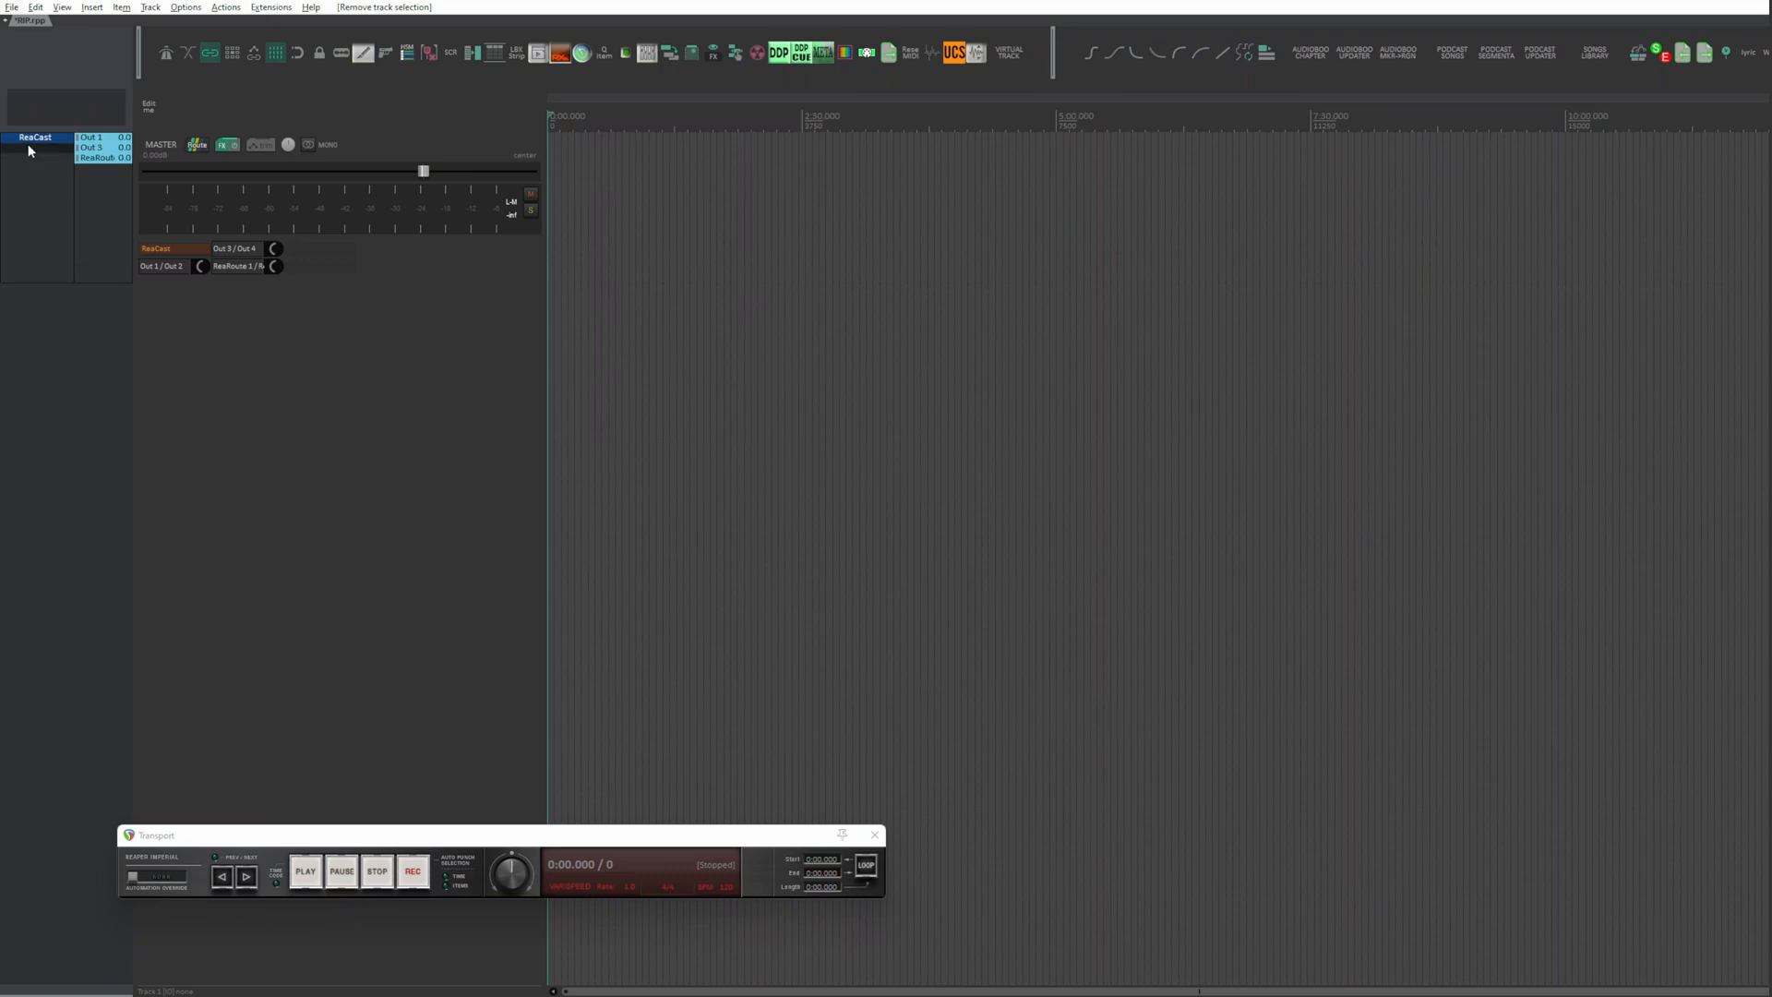
Step: Set the audio device to the WASAPI (Windows 7/8/10/Vista) system in Shared loopback (CAUTION) mode and apply the preferences
{"action": "left_click", "coordinate": [183, 8]}
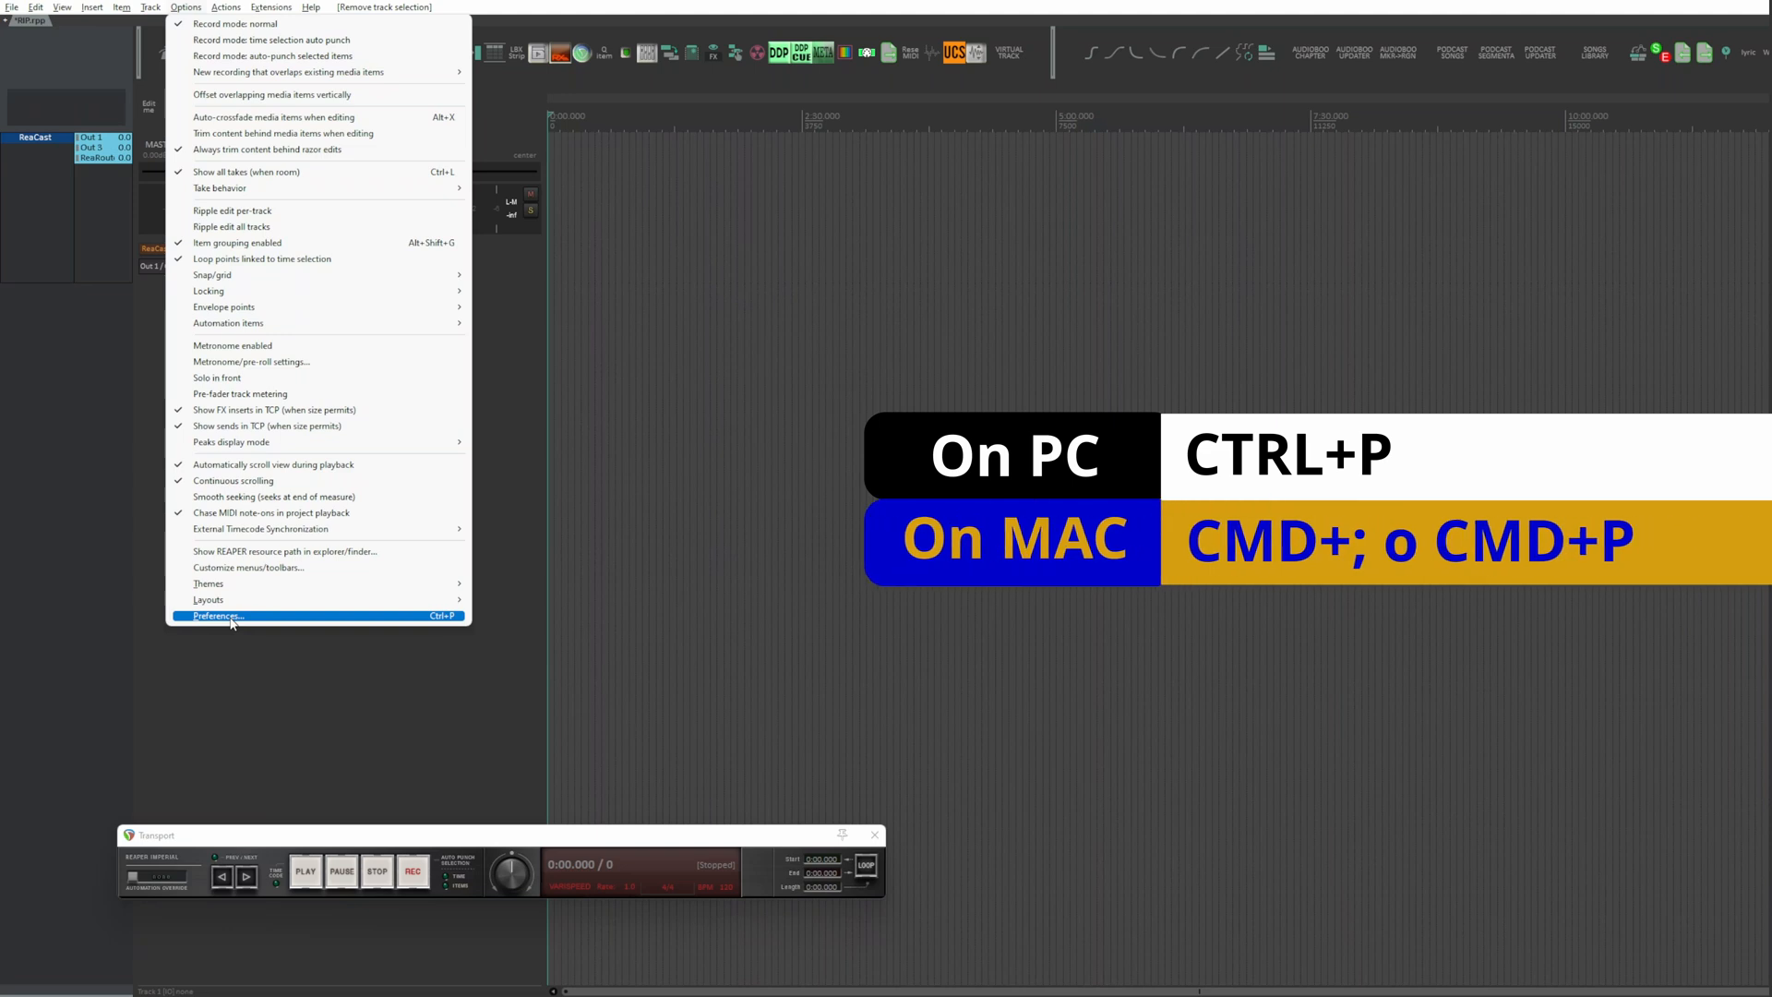
{"action": "left_click", "coordinate": [231, 617]}
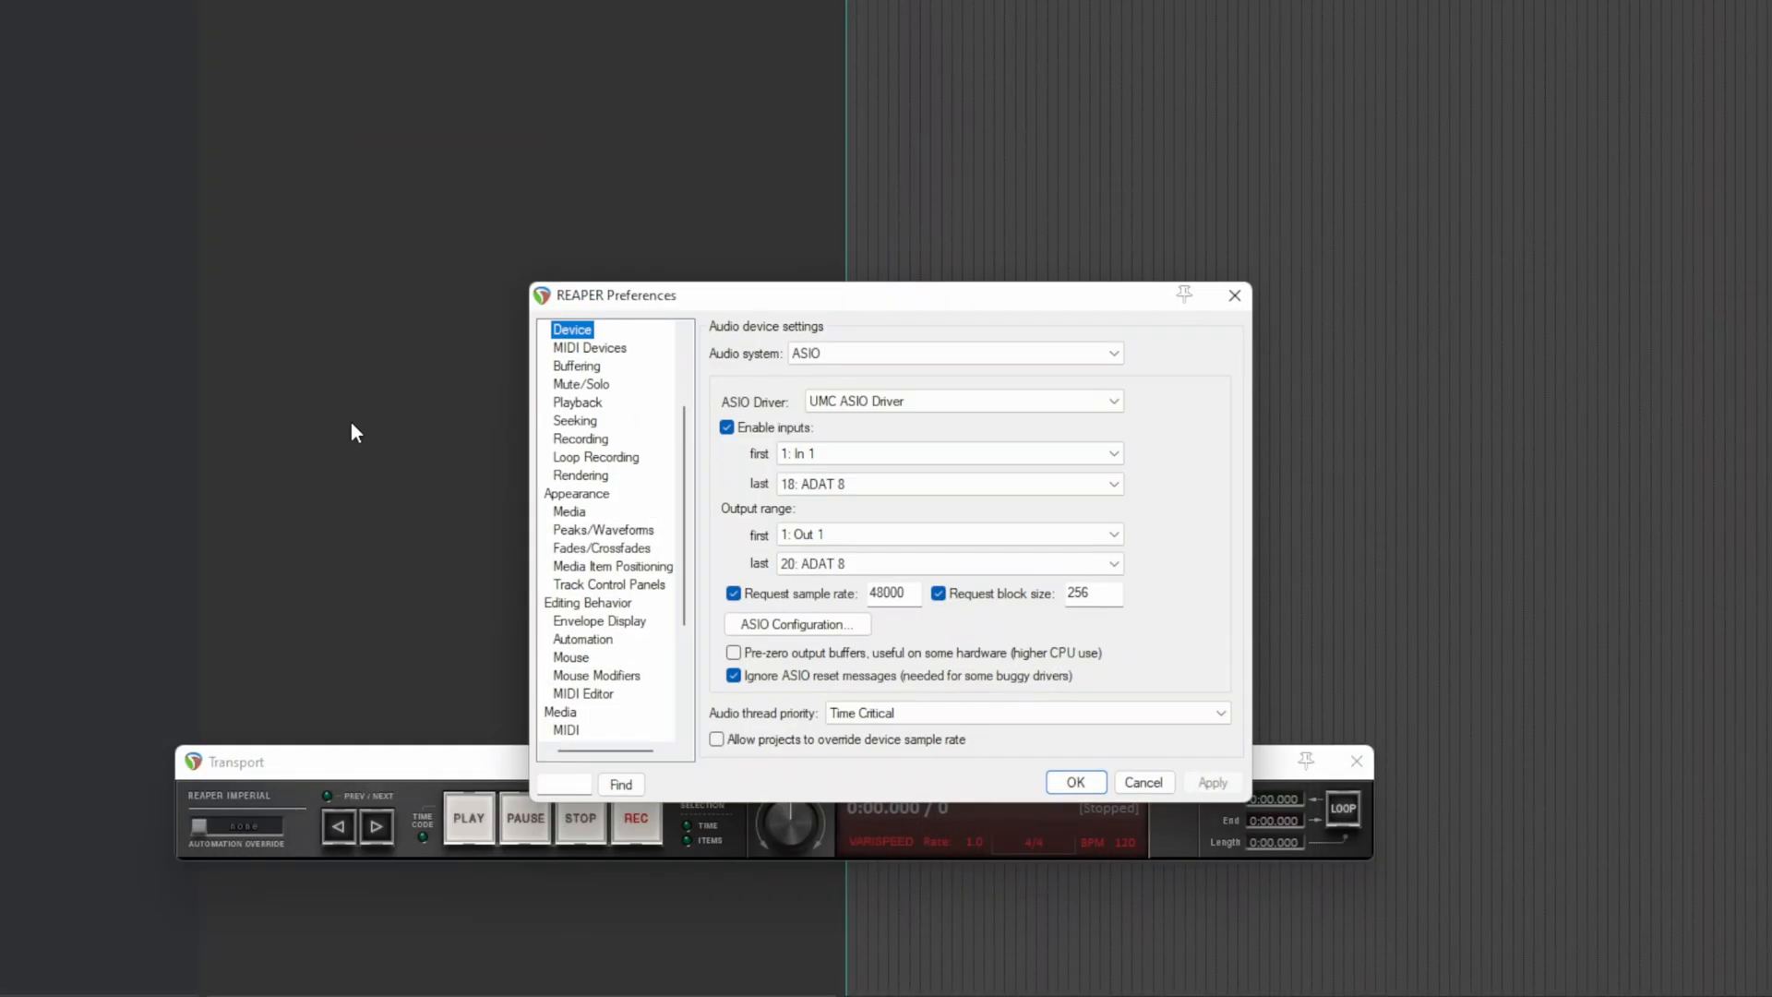
{"action": "scroll", "coordinate": [352, 621], "scroll_direction": "up", "scroll_amount": 2}
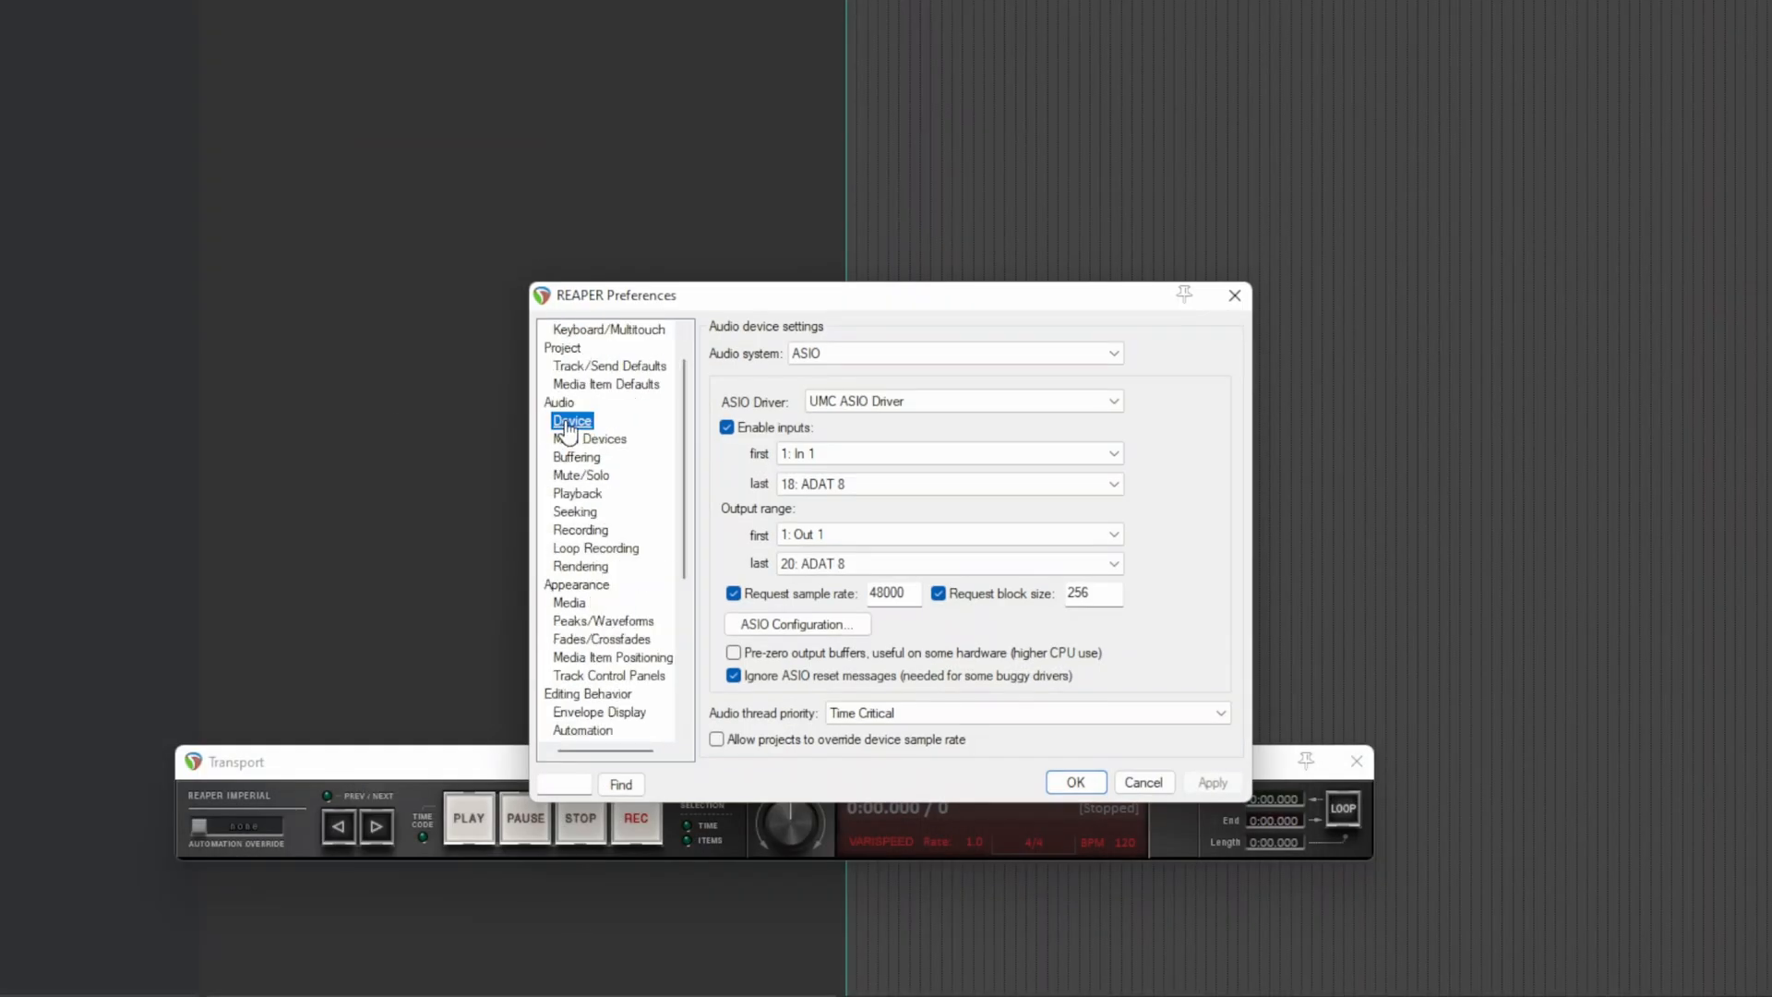
{"action": "left_click", "coordinate": [901, 347]}
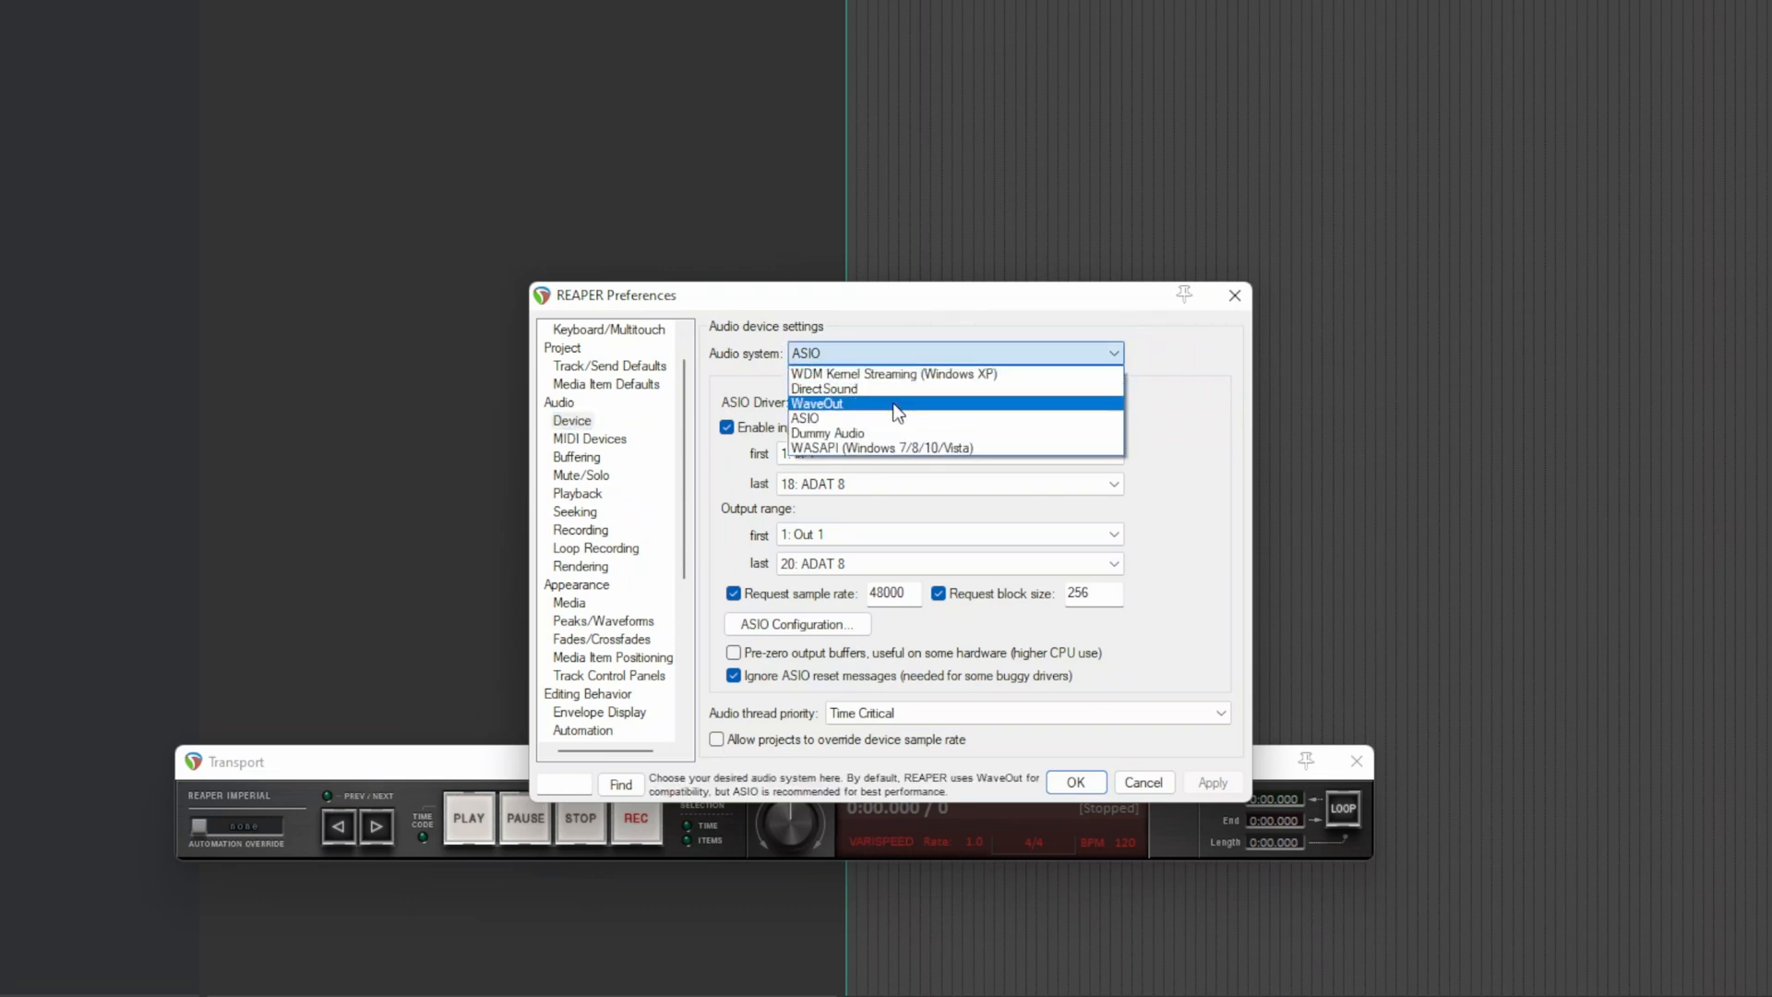
{"action": "left_click", "coordinate": [893, 448]}
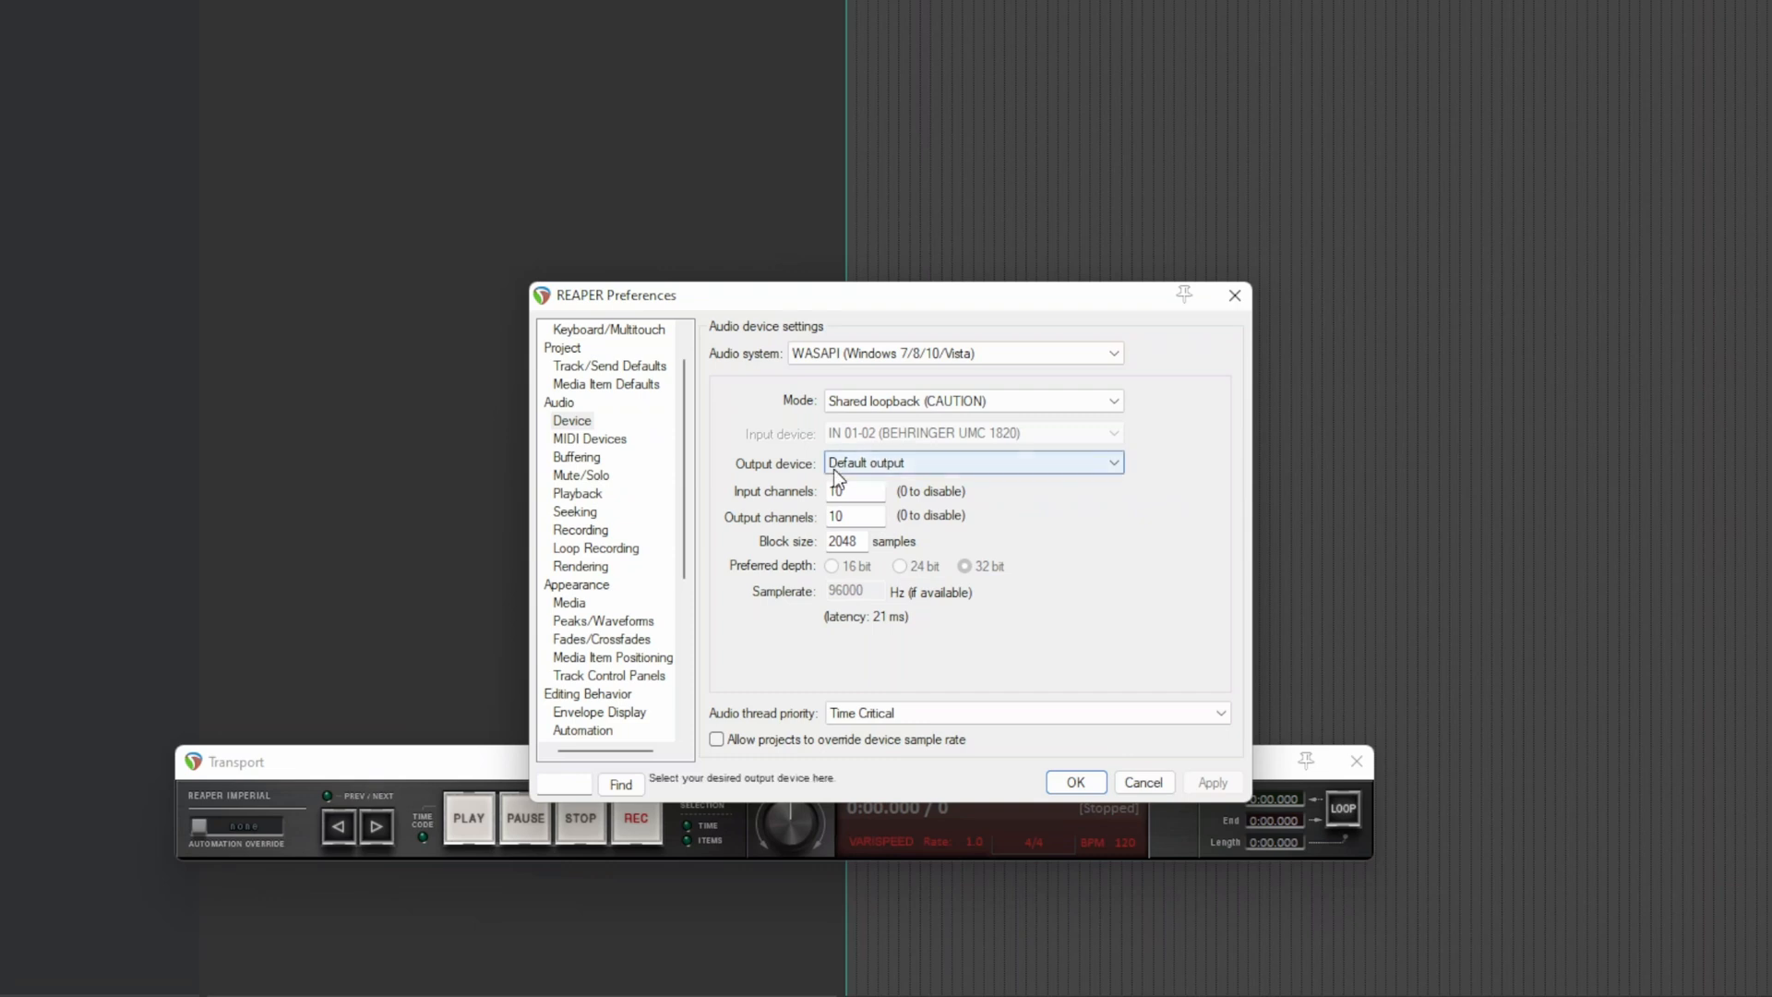
{"action": "left_click", "coordinate": [899, 403]}
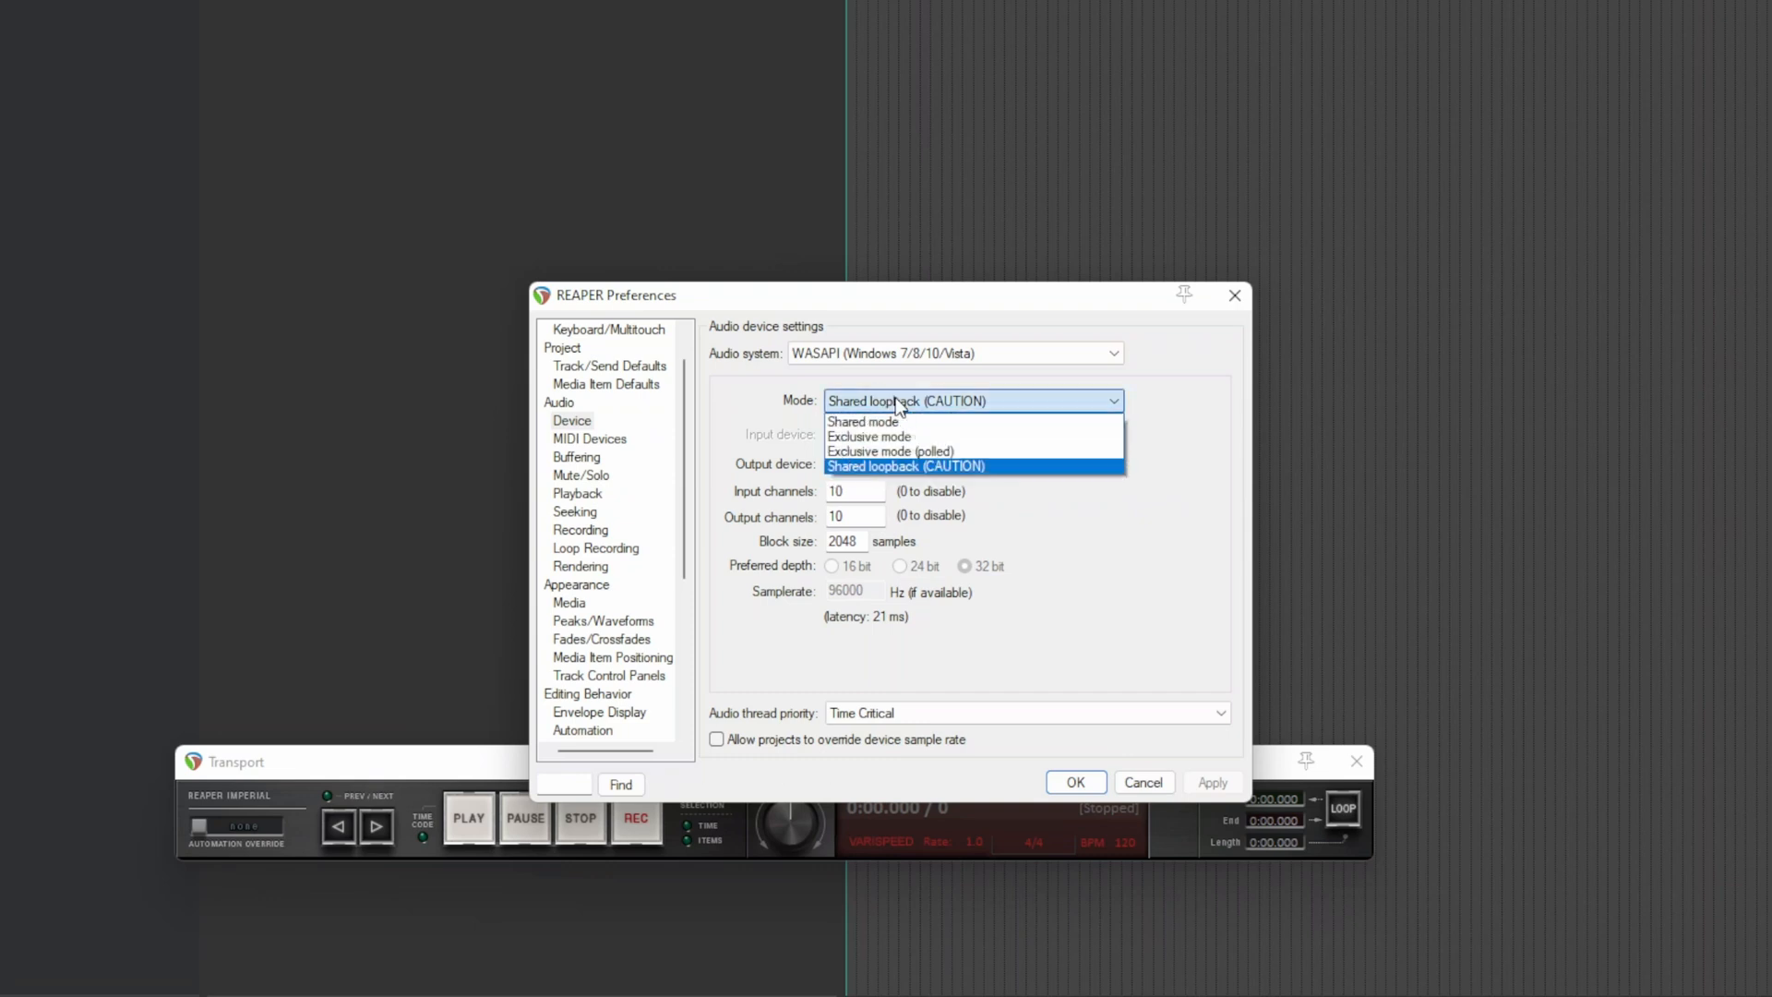
{"action": "left_click", "coordinate": [888, 468]}
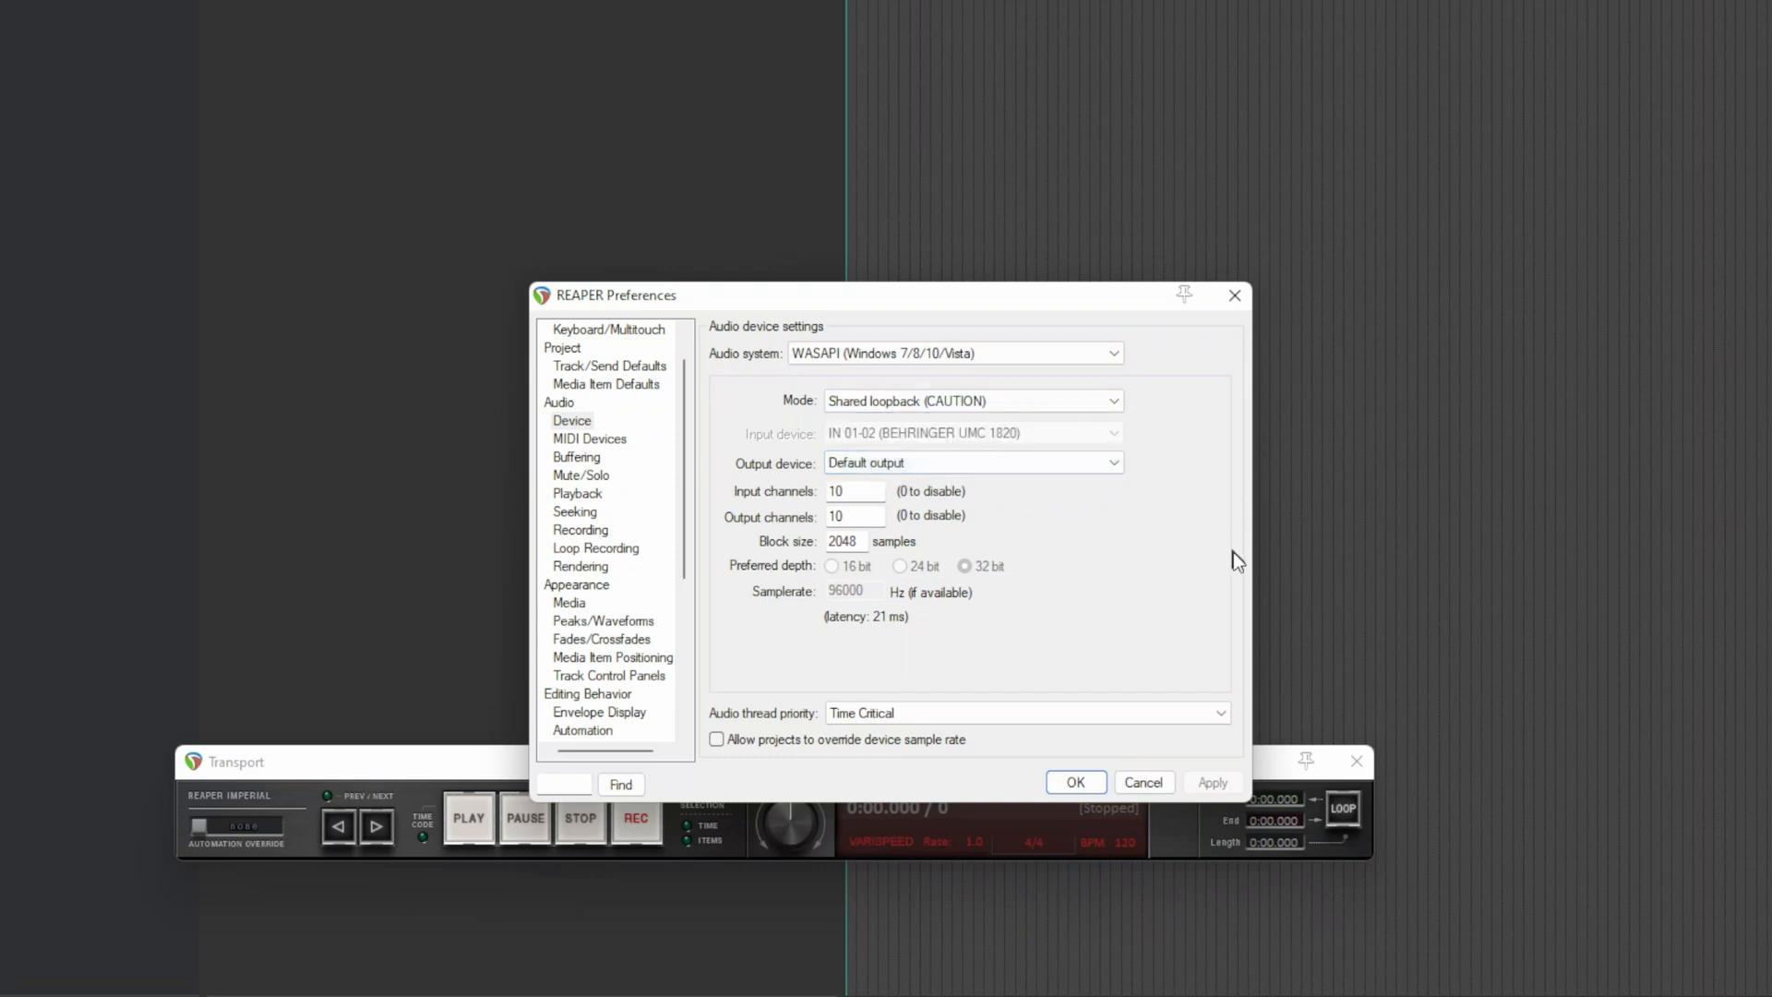
{"action": "left_click", "coordinate": [1070, 783]}
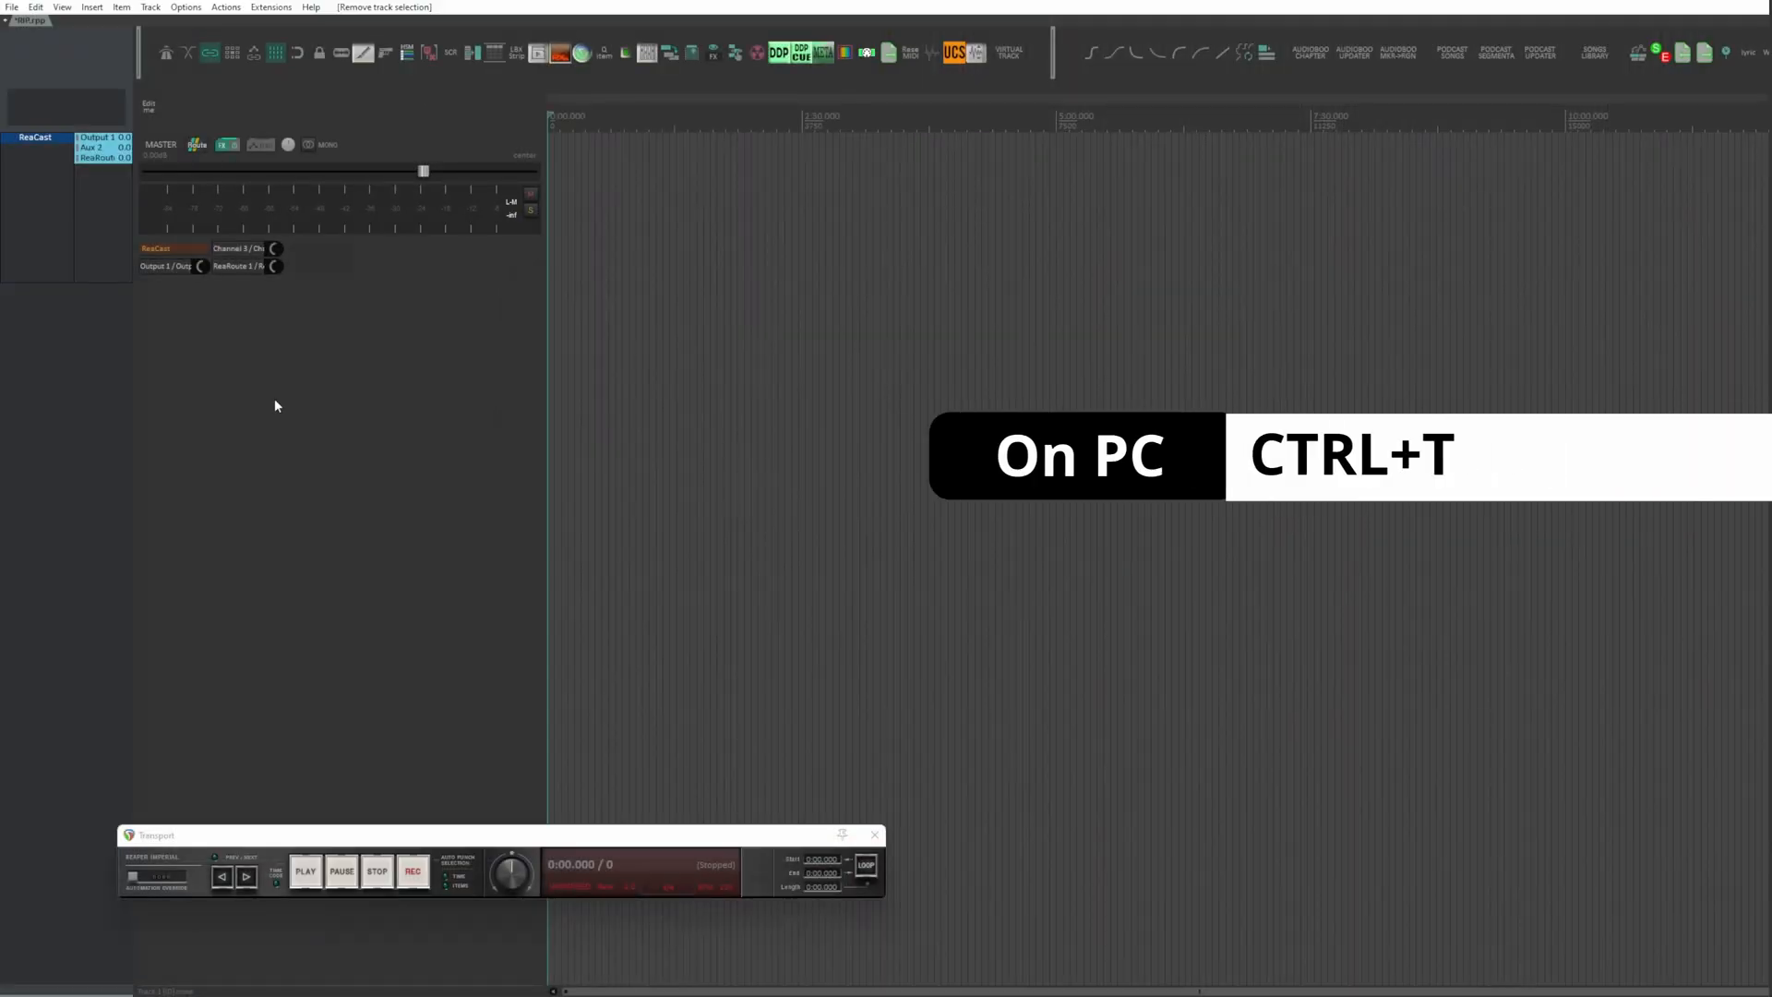
Step: Add a new track and set its recording input to the stereo pair Input 1 / Input 2
{"action": "key", "text": "ctrl+t"}
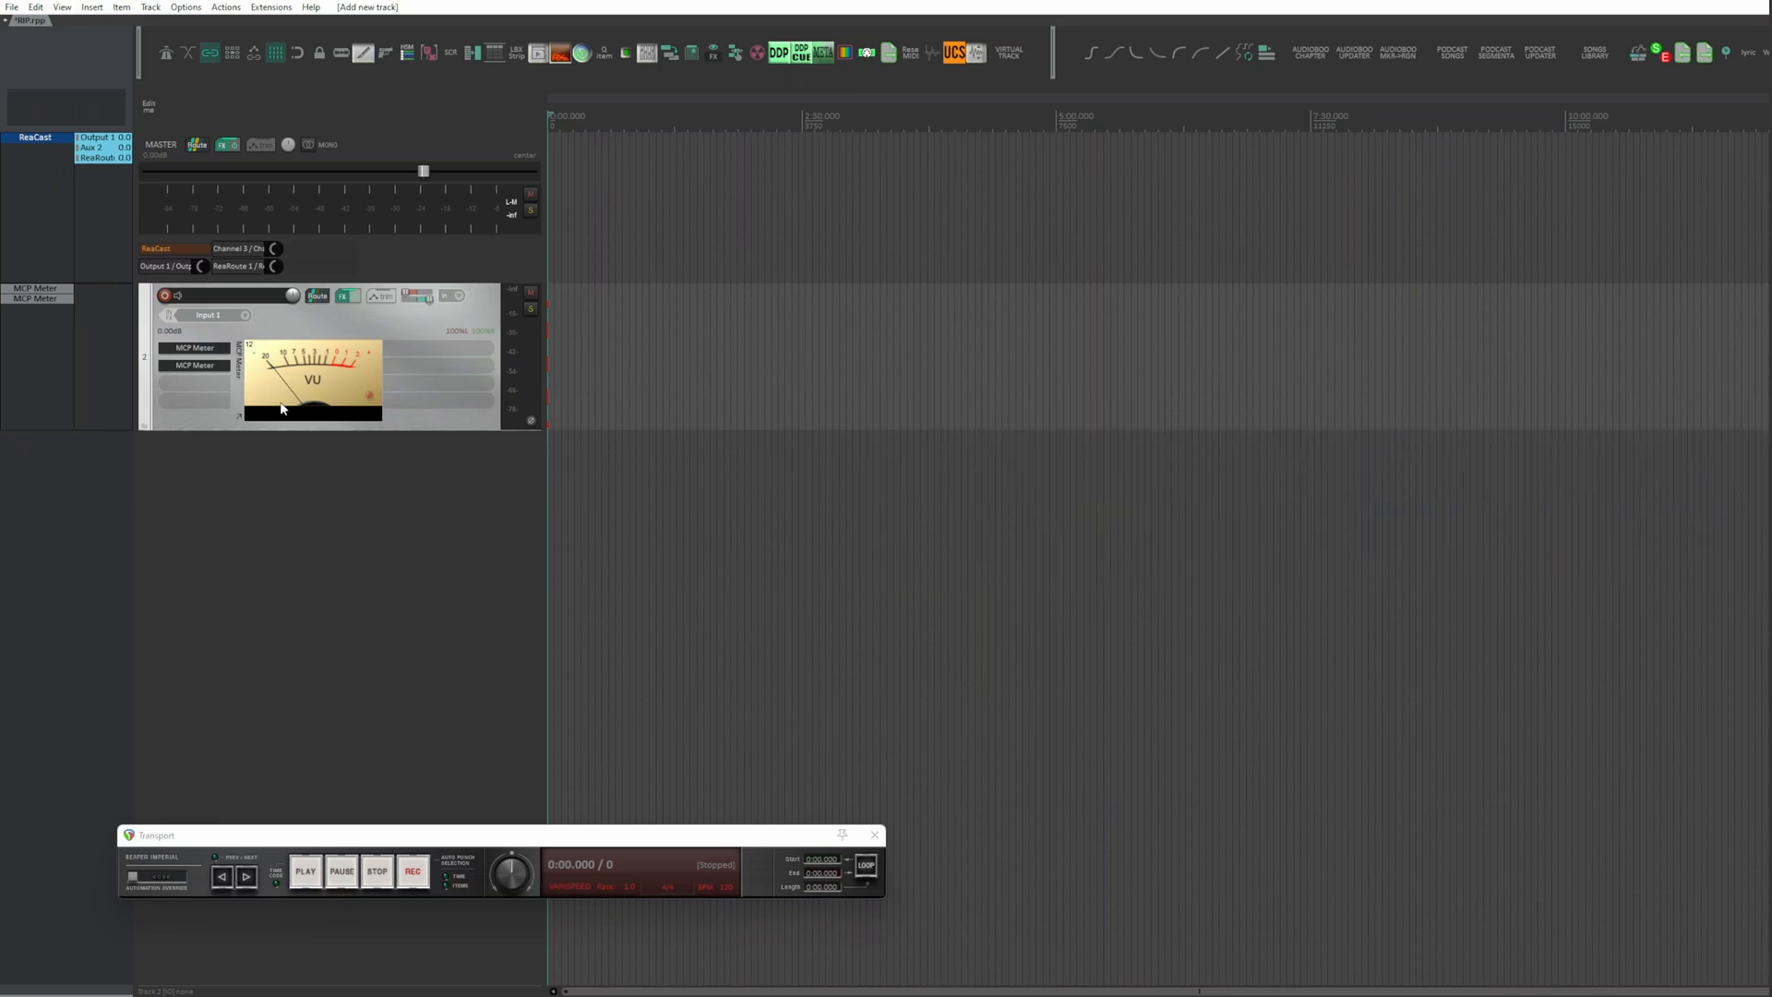
{"action": "left_click", "coordinate": [246, 315]}
{"action": "mouse_move", "coordinate": [264, 346]}
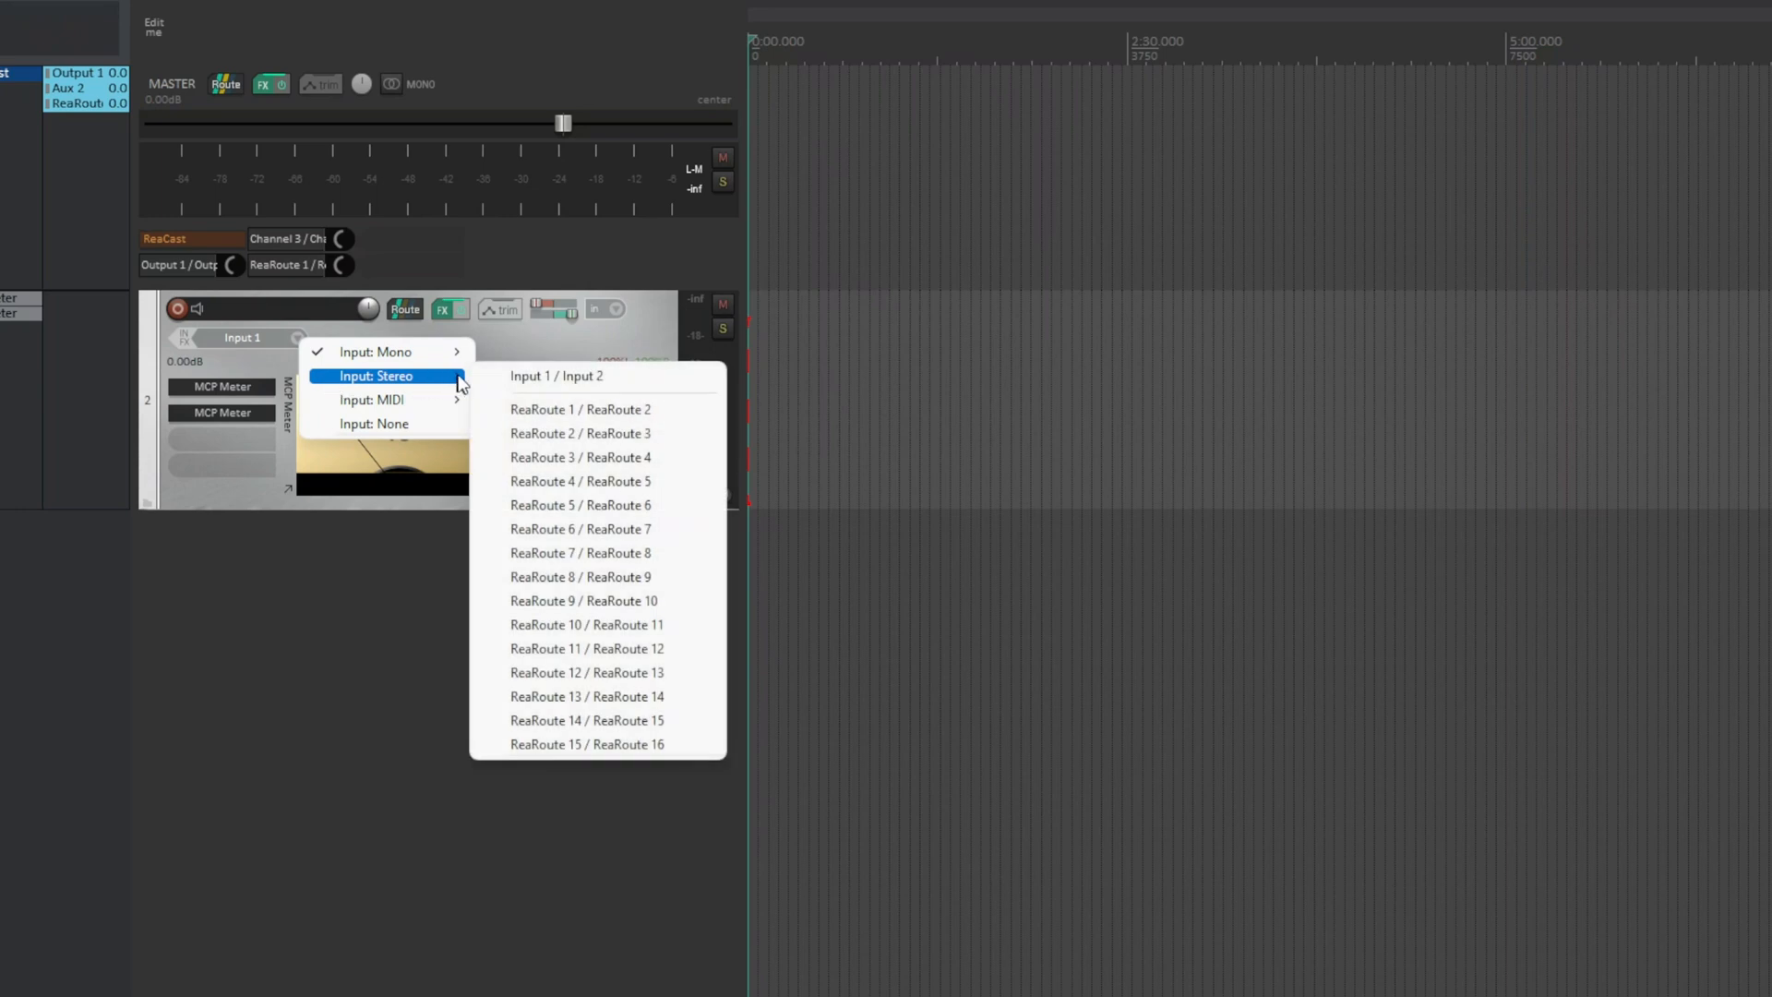
{"action": "left_click", "coordinate": [514, 376]}
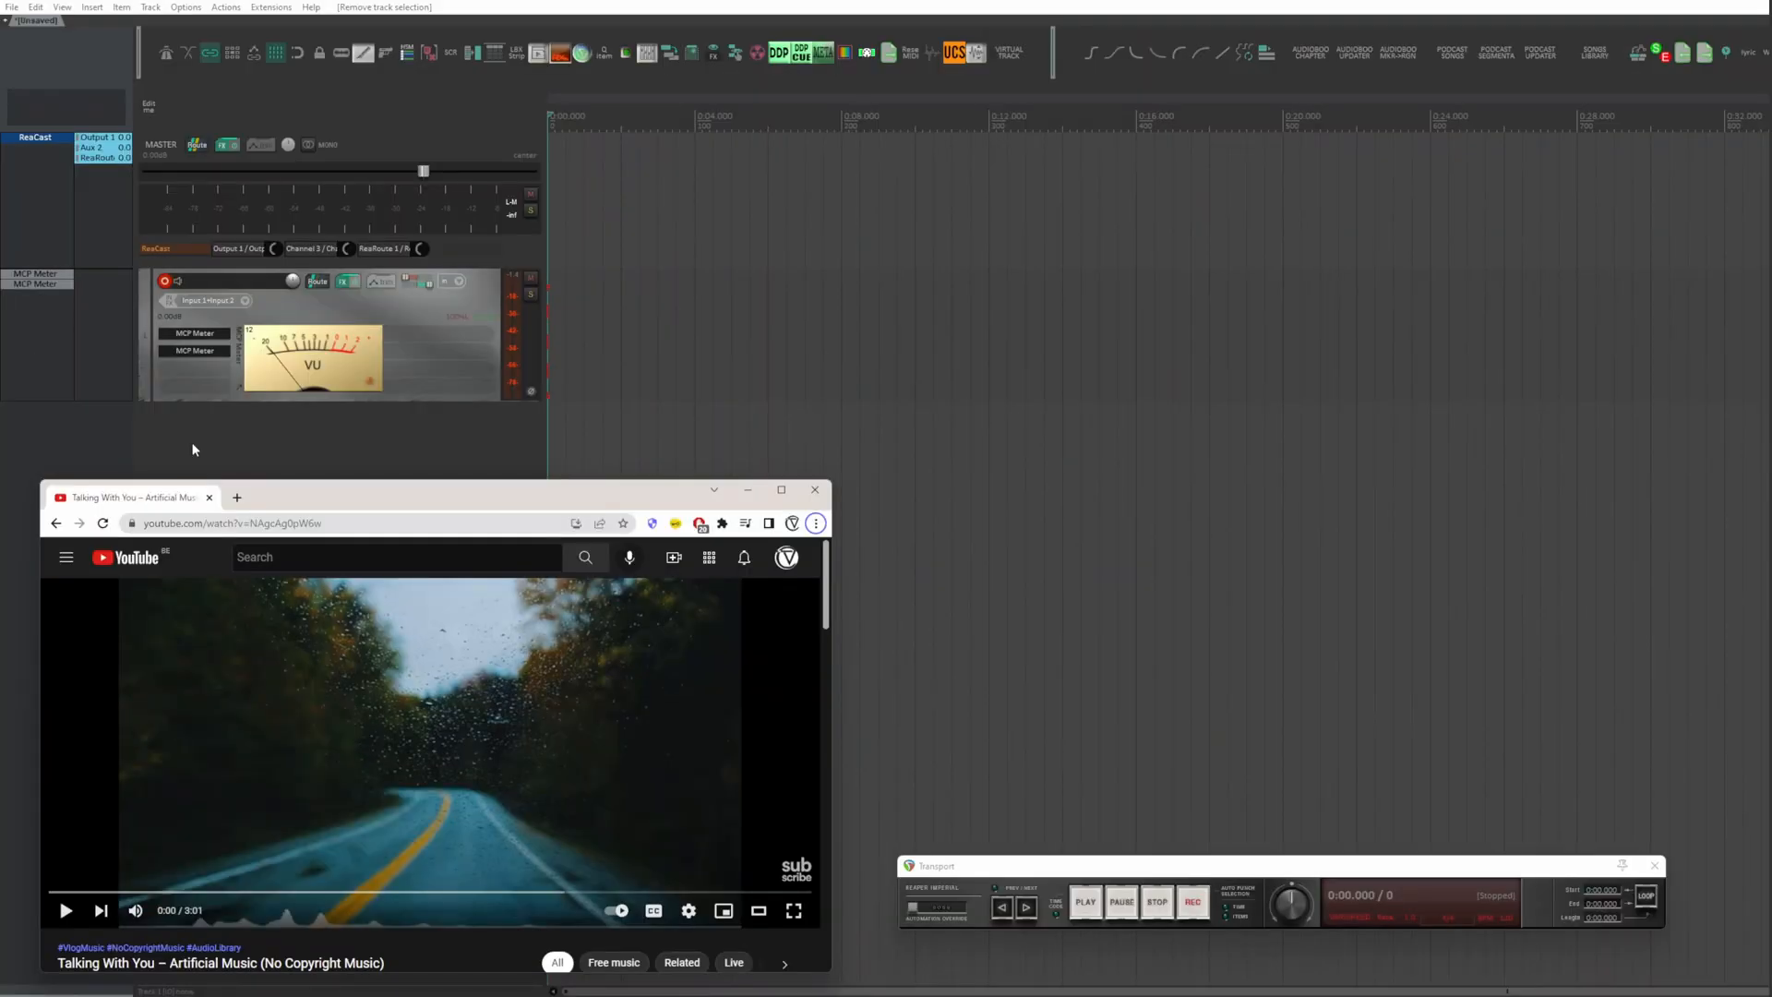
Step: Start recording on the armed track and play the YouTube song in the browser window
{"action": "key", "text": "ctrl+r"}
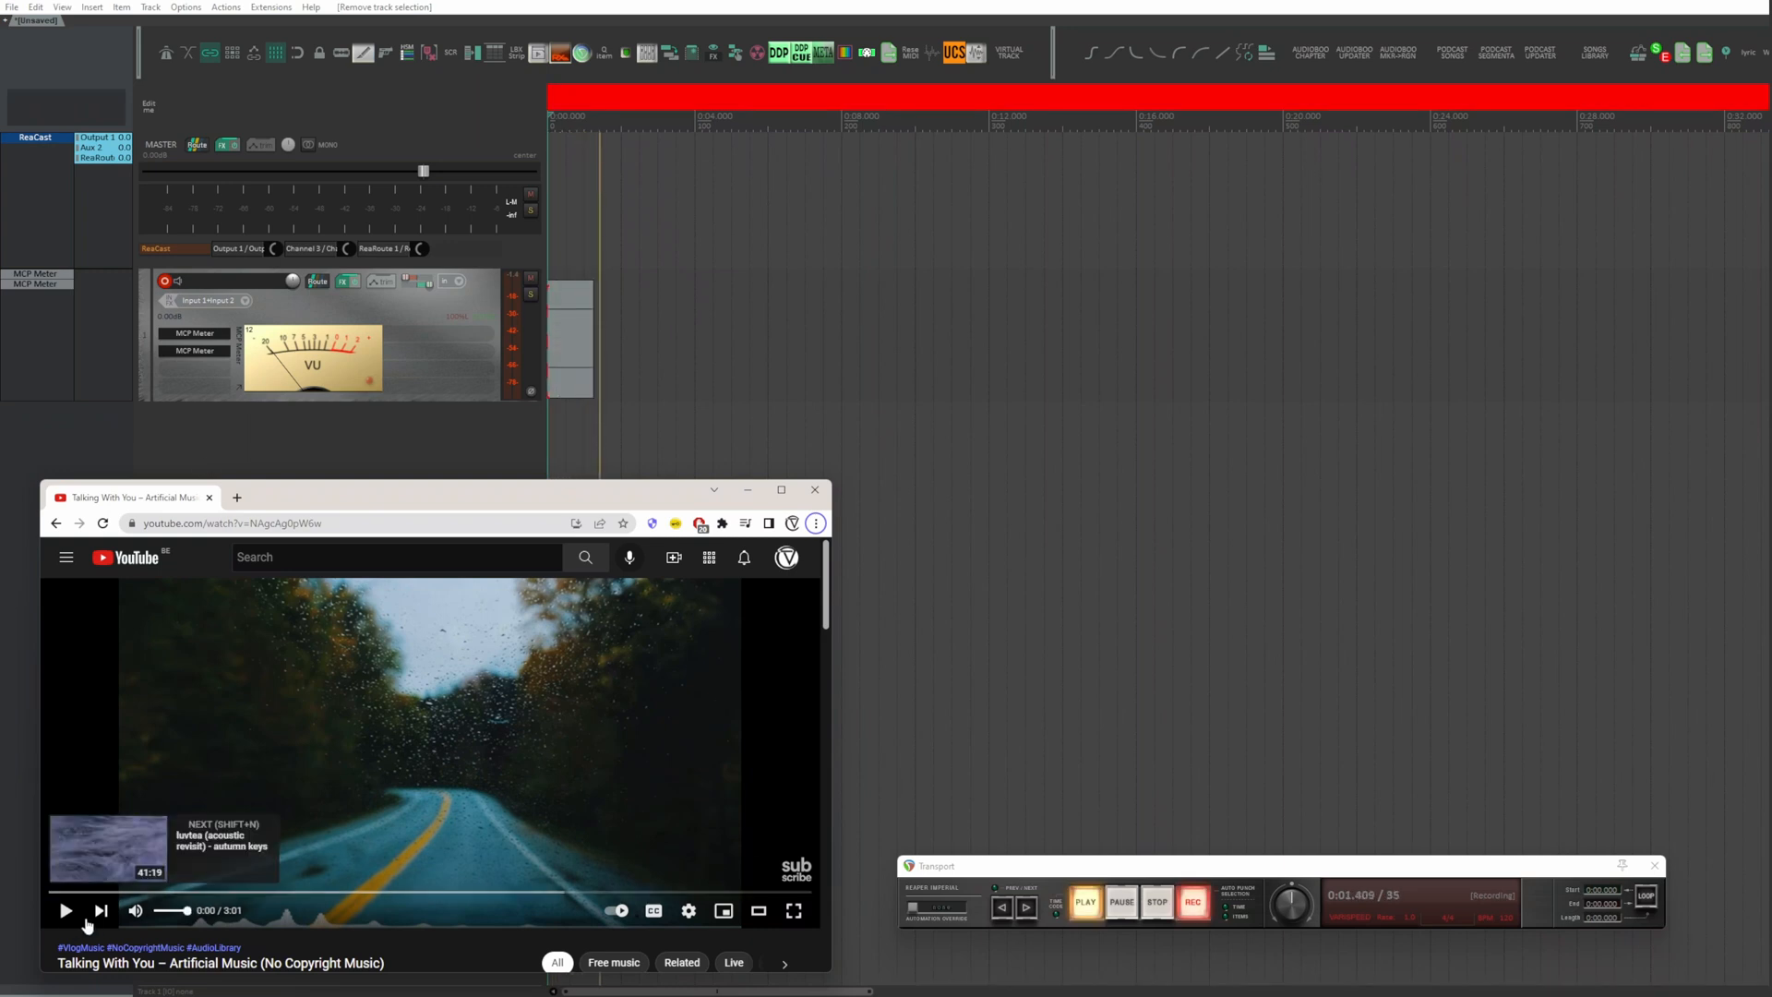
{"action": "left_click", "coordinate": [66, 910]}
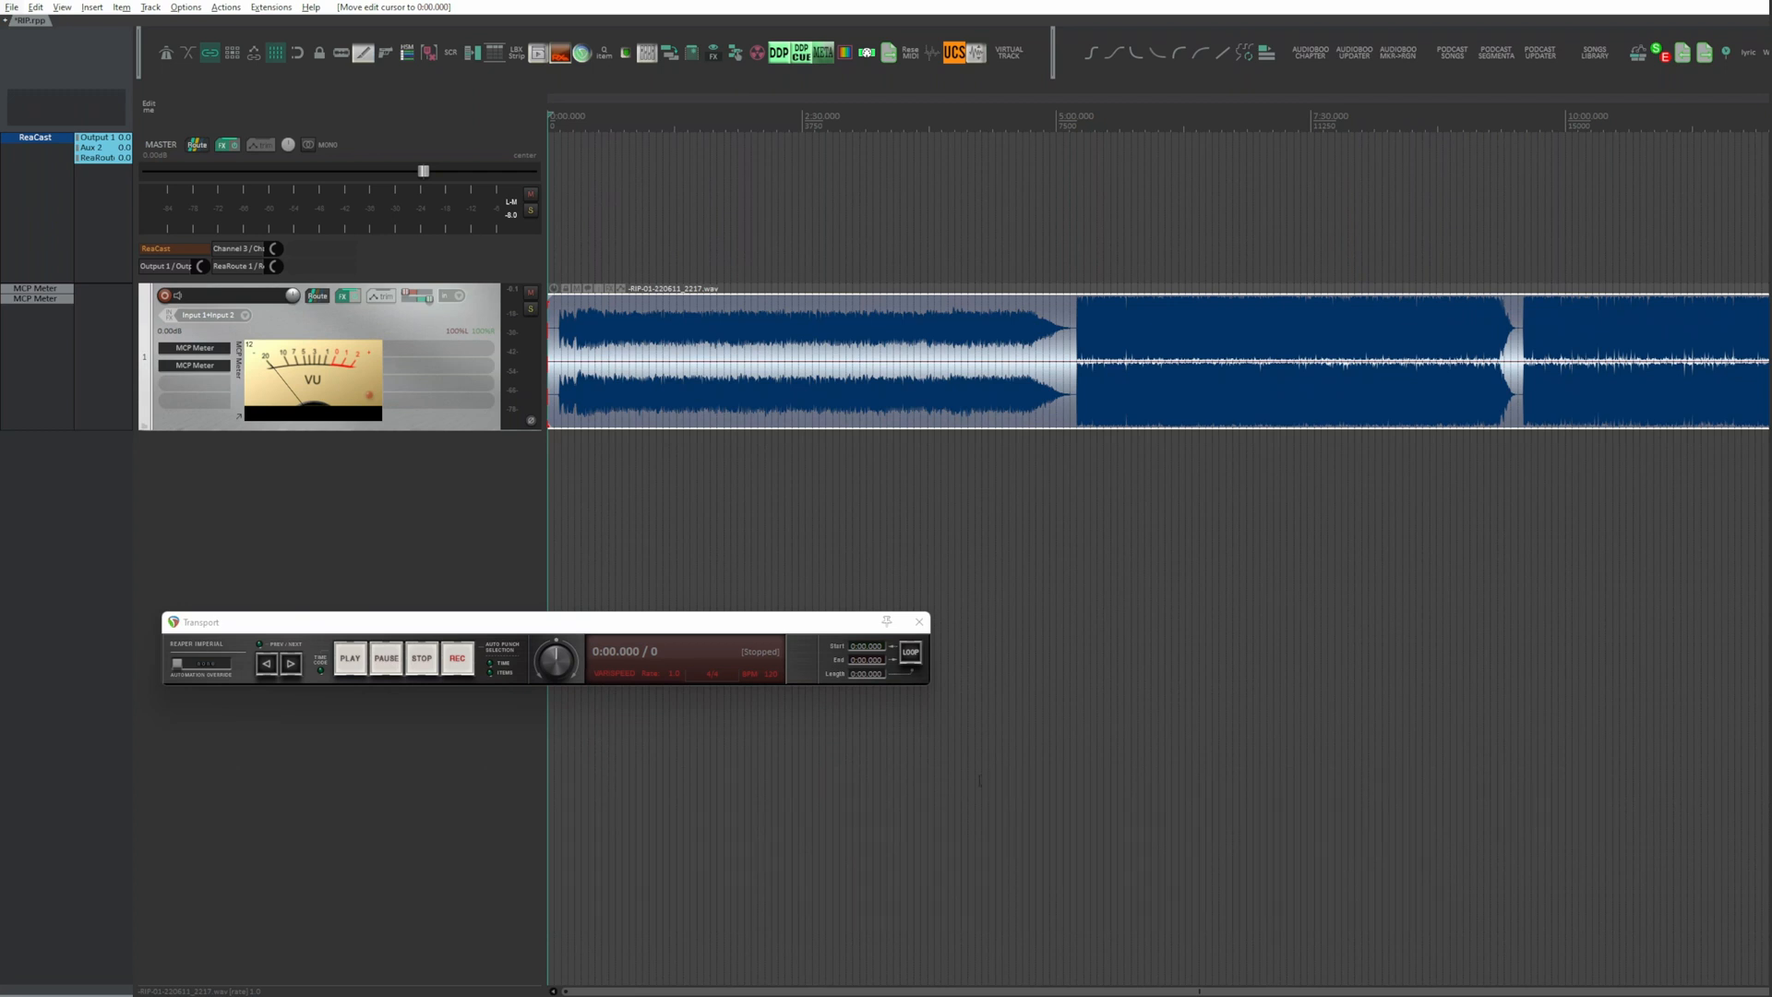
Step: Split the recording at the end of the first song and glue the resulting items into one
{"action": "left_click", "coordinate": [1071, 328]}
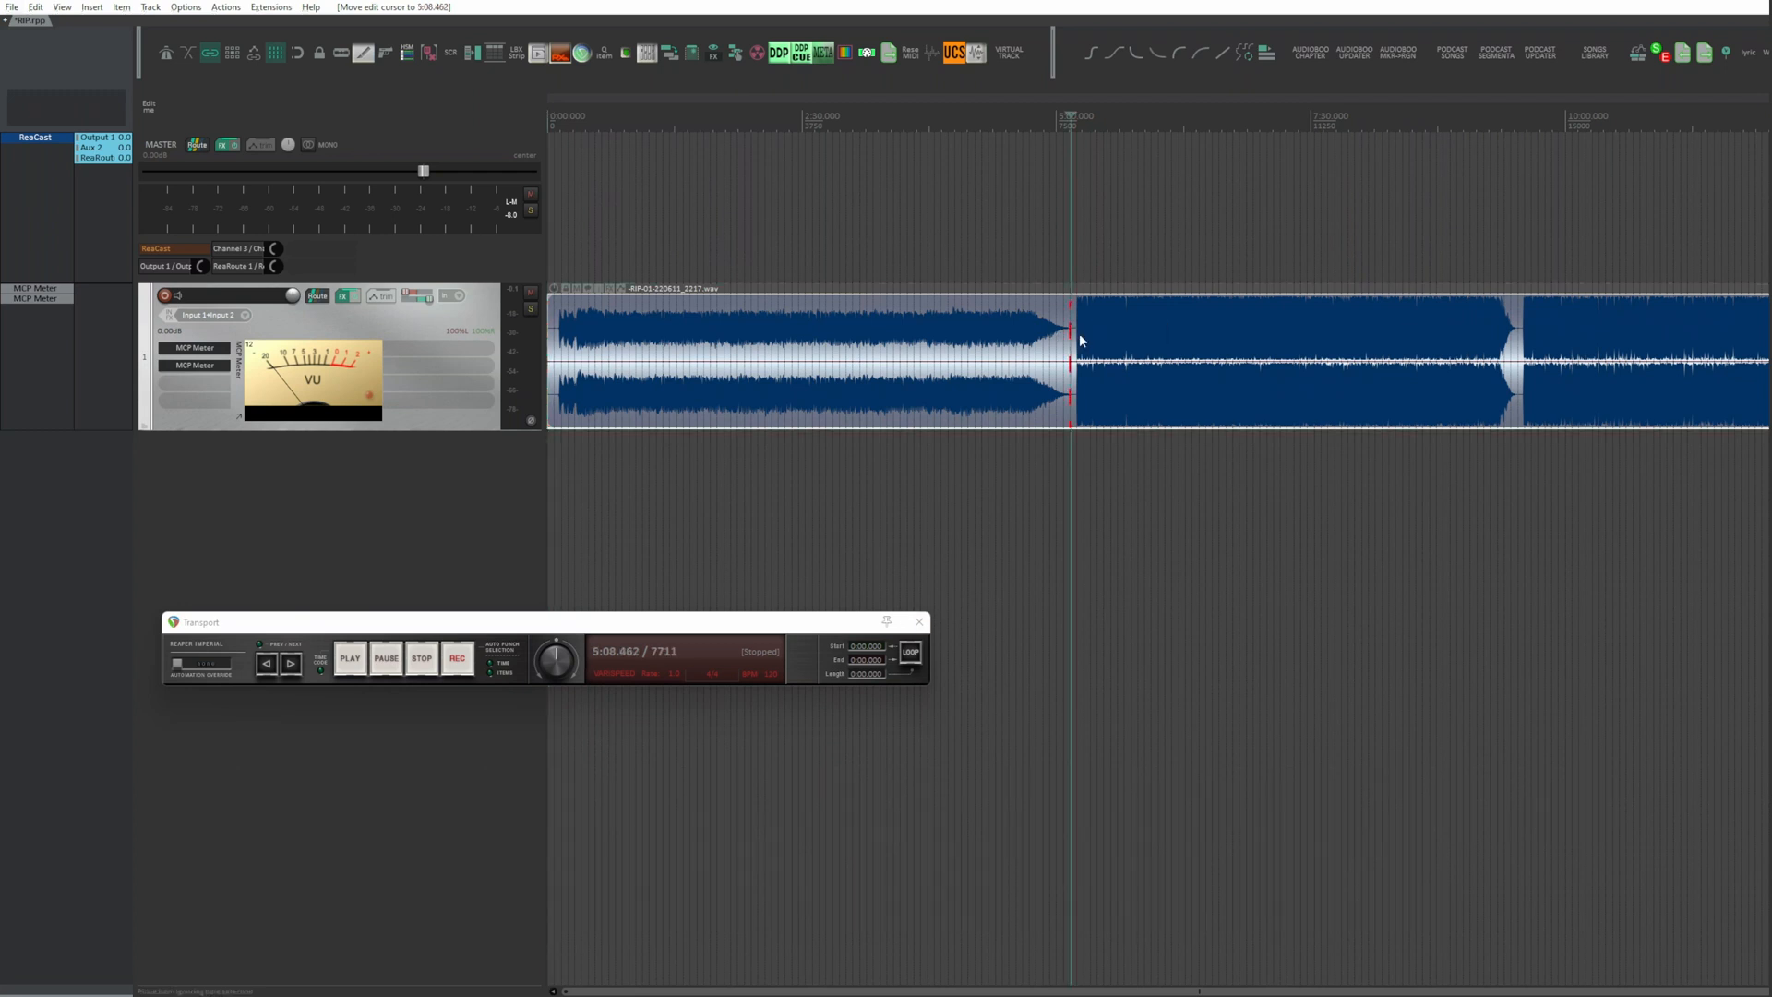
{"action": "left_click", "coordinate": [1016, 407]}
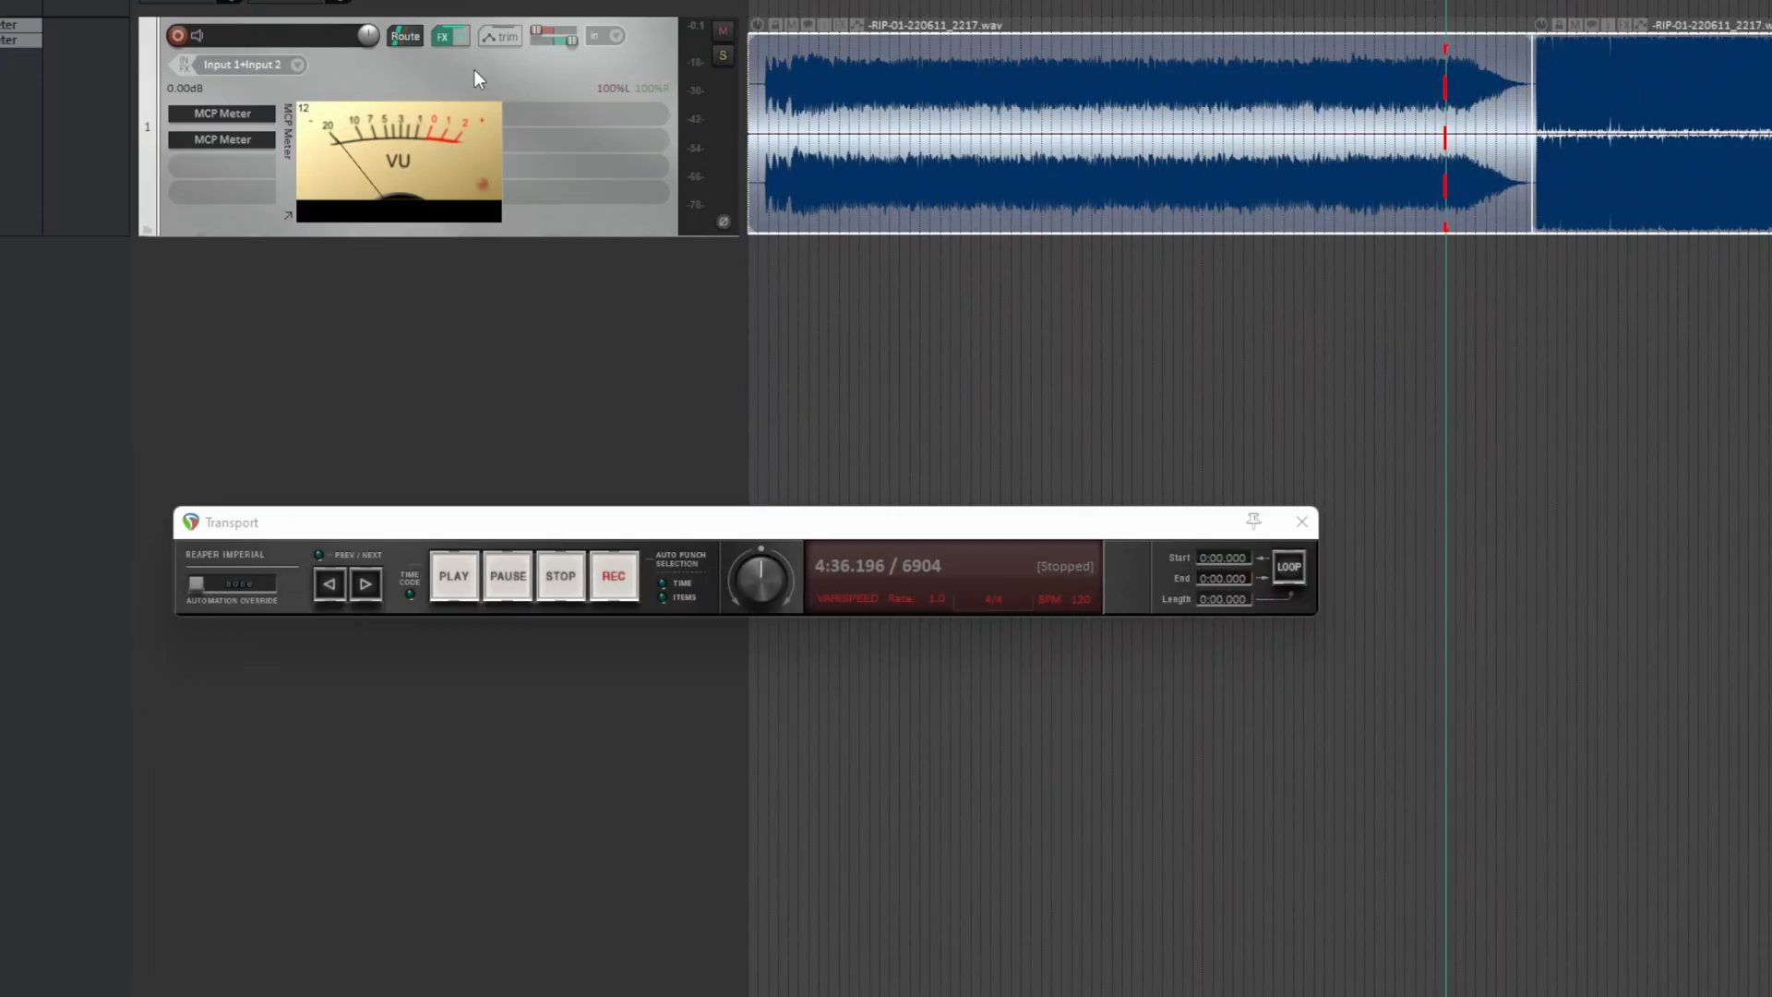
{"action": "right_click", "coordinate": [1002, 93]}
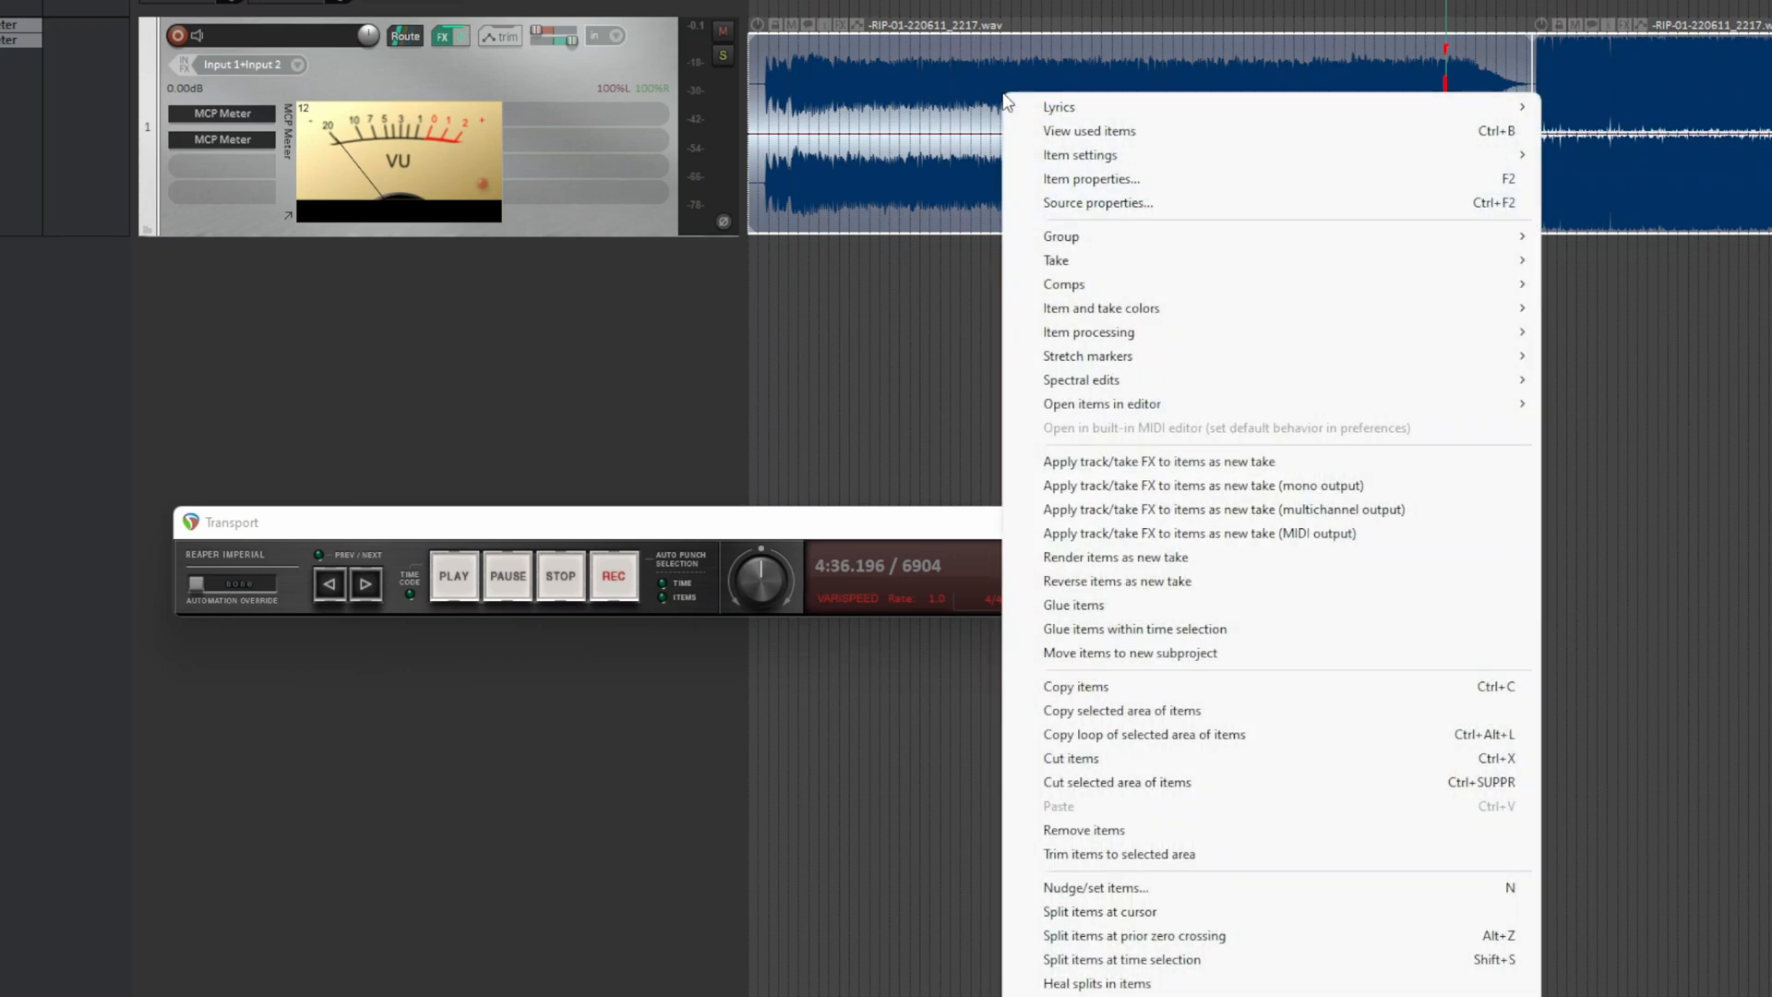
{"action": "left_click", "coordinate": [1099, 605]}
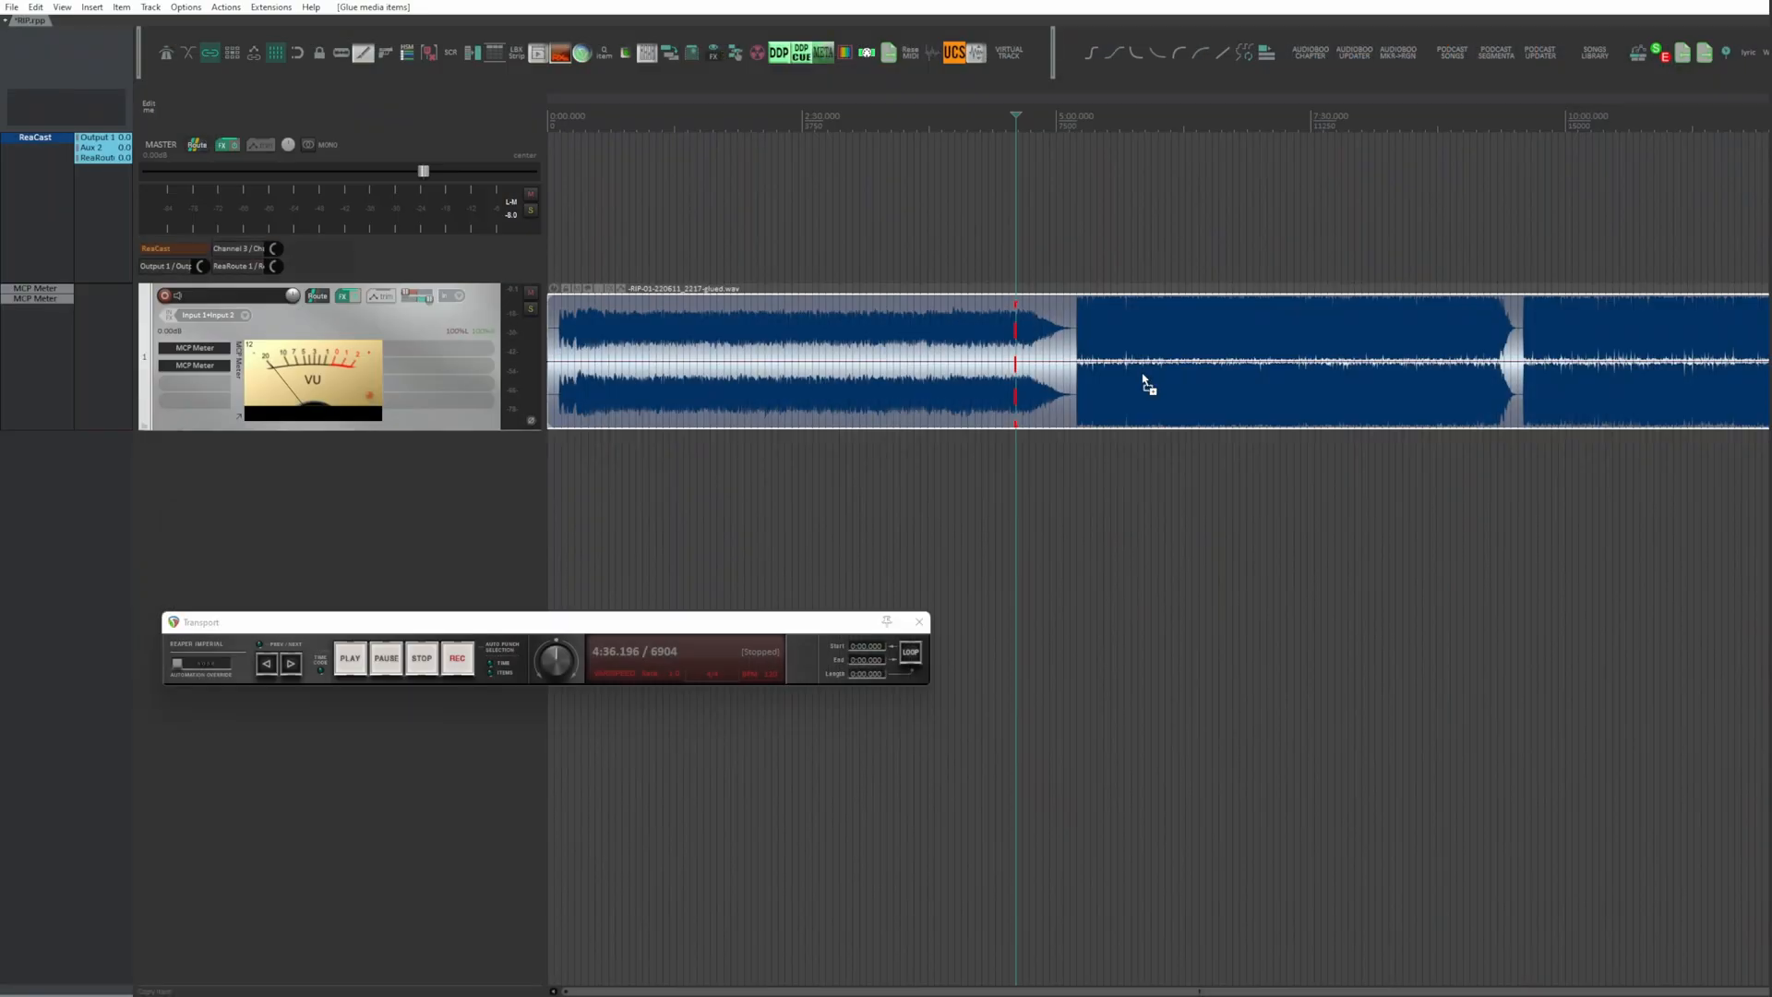
Step: Dynamically split the recording with minimum slice length 80 ms, minimum silence length 129 ms and gate threshold -38.6 dB, removing silent areas
{"action": "key", "text": "d"}
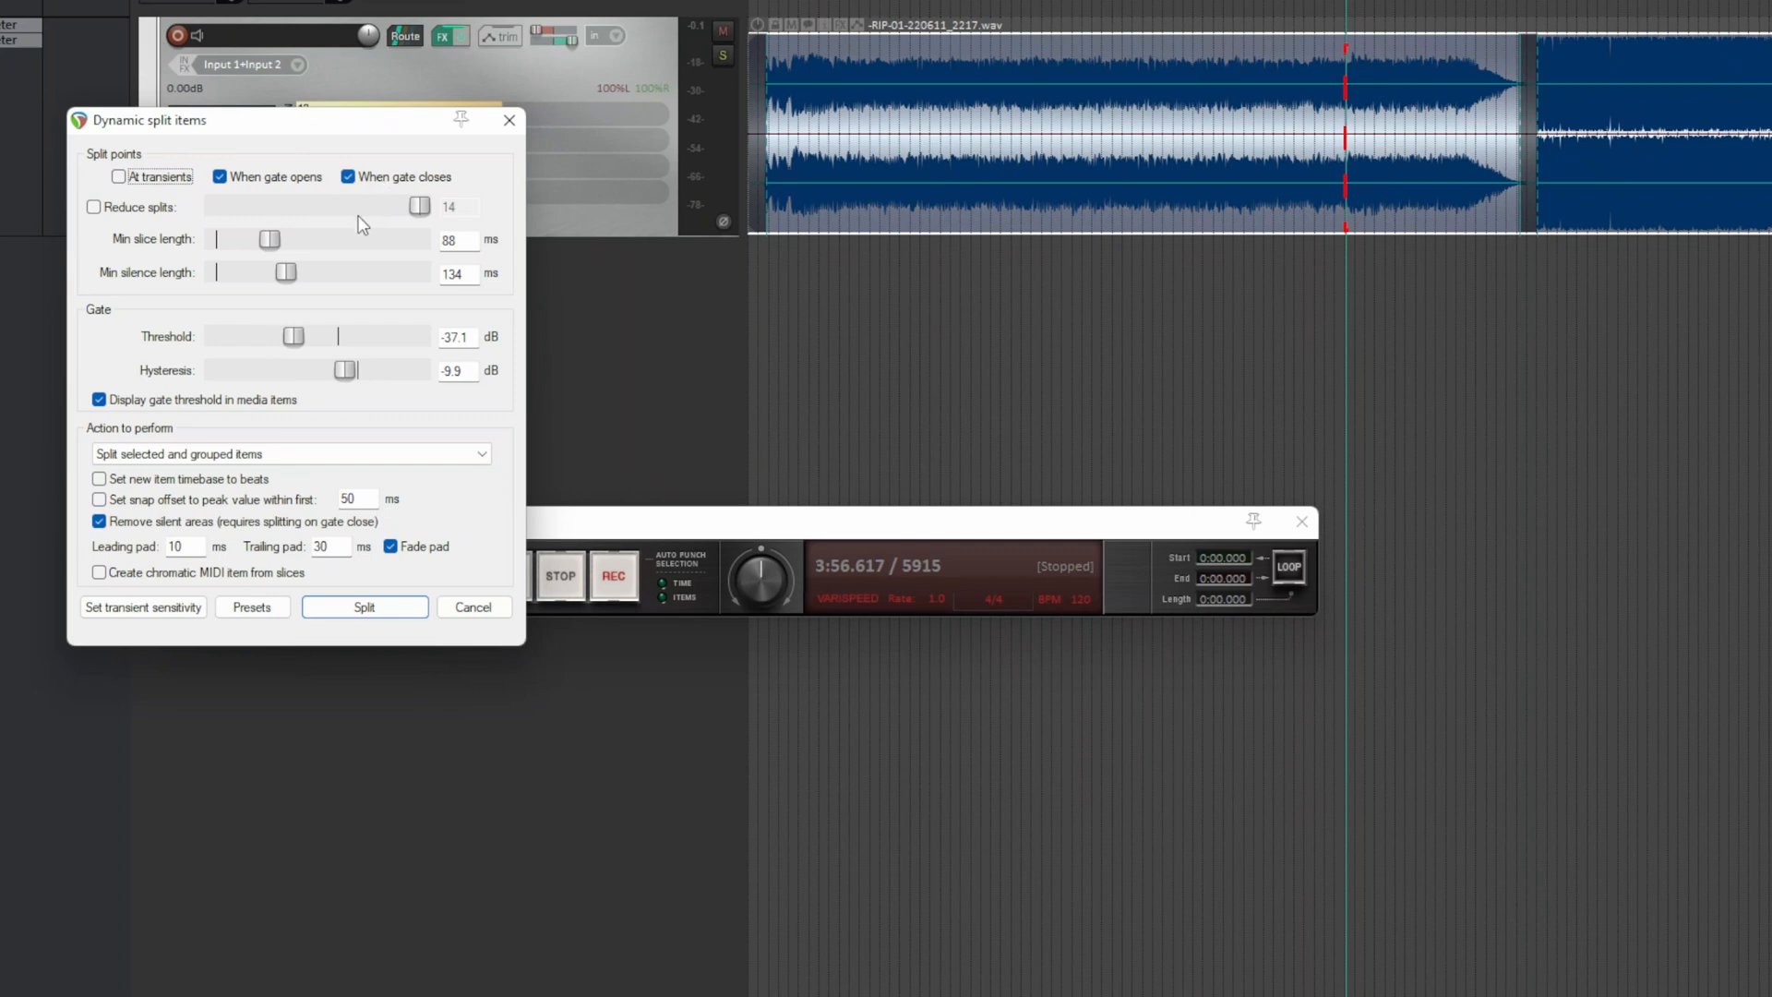
{"action": "left_click_drag", "start_coordinate": [269, 240], "coordinate": [287, 270]}
{"action": "left_click_drag", "start_coordinate": [291, 333], "coordinate": [266, 339]}
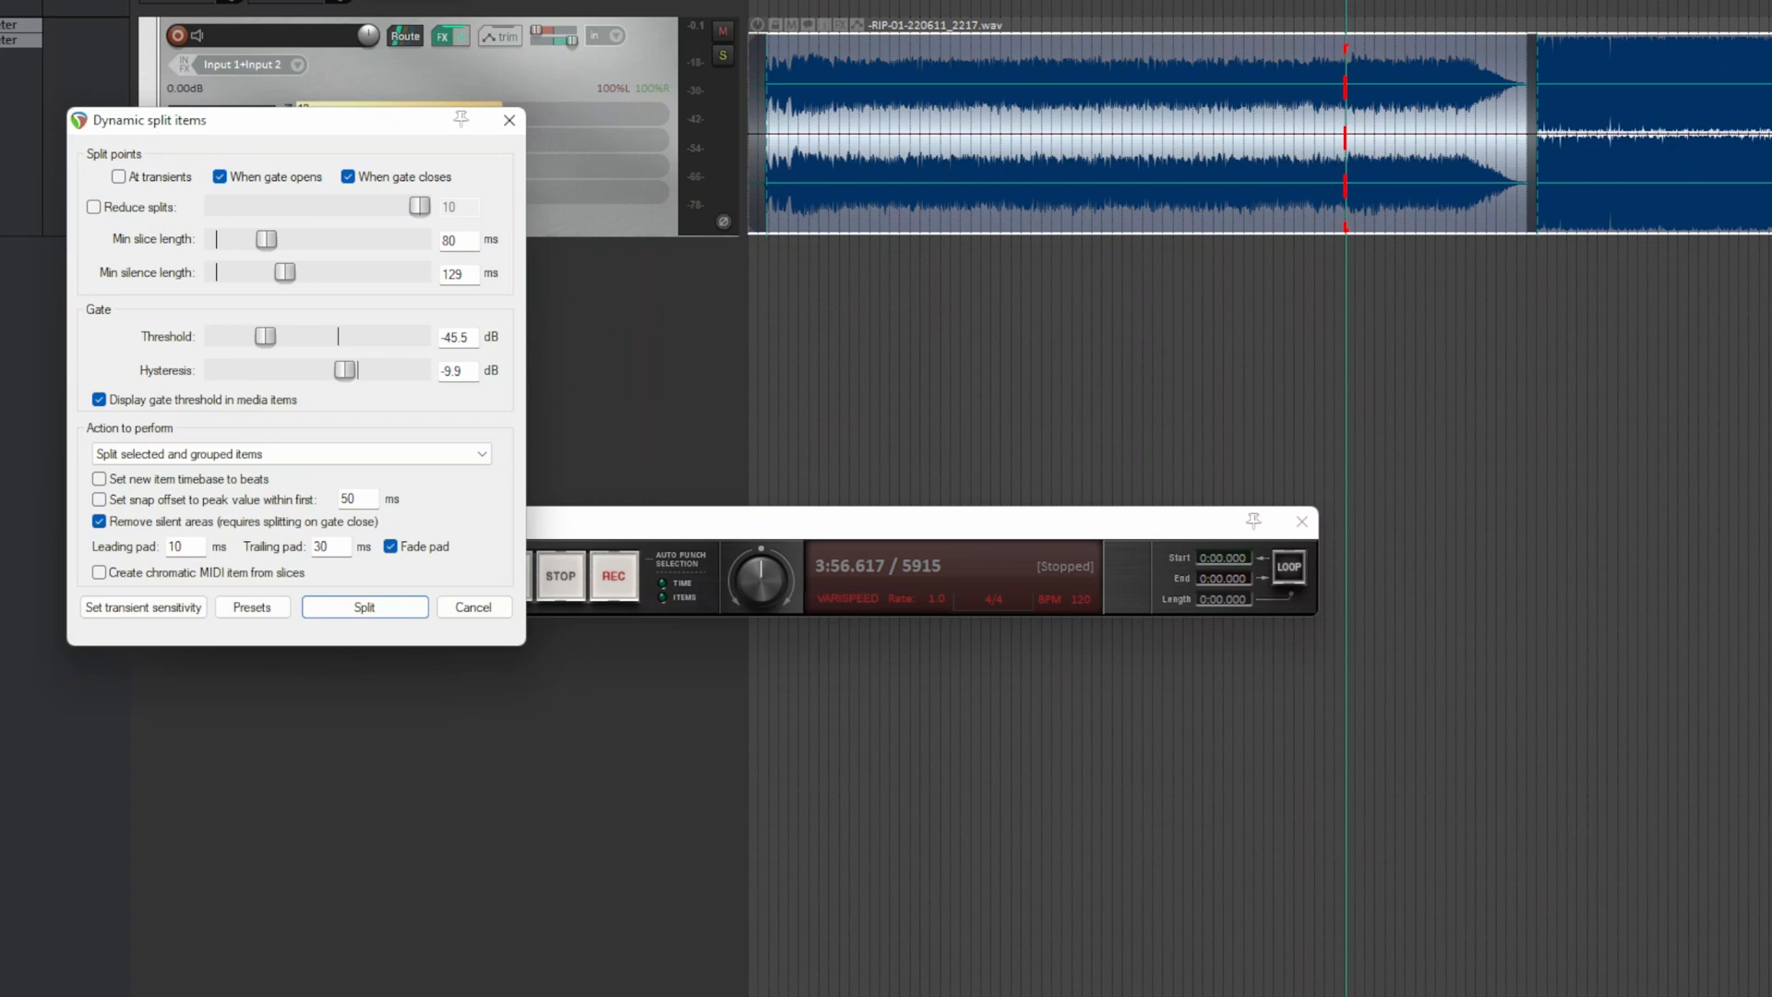
{"action": "mouse_move", "coordinate": [264, 336]}
{"action": "left_mouse_down"}
{"action": "mouse_move", "coordinate": [284, 335]}
{"action": "mouse_move", "coordinate": [268, 336]}
{"action": "left_mouse_up"}
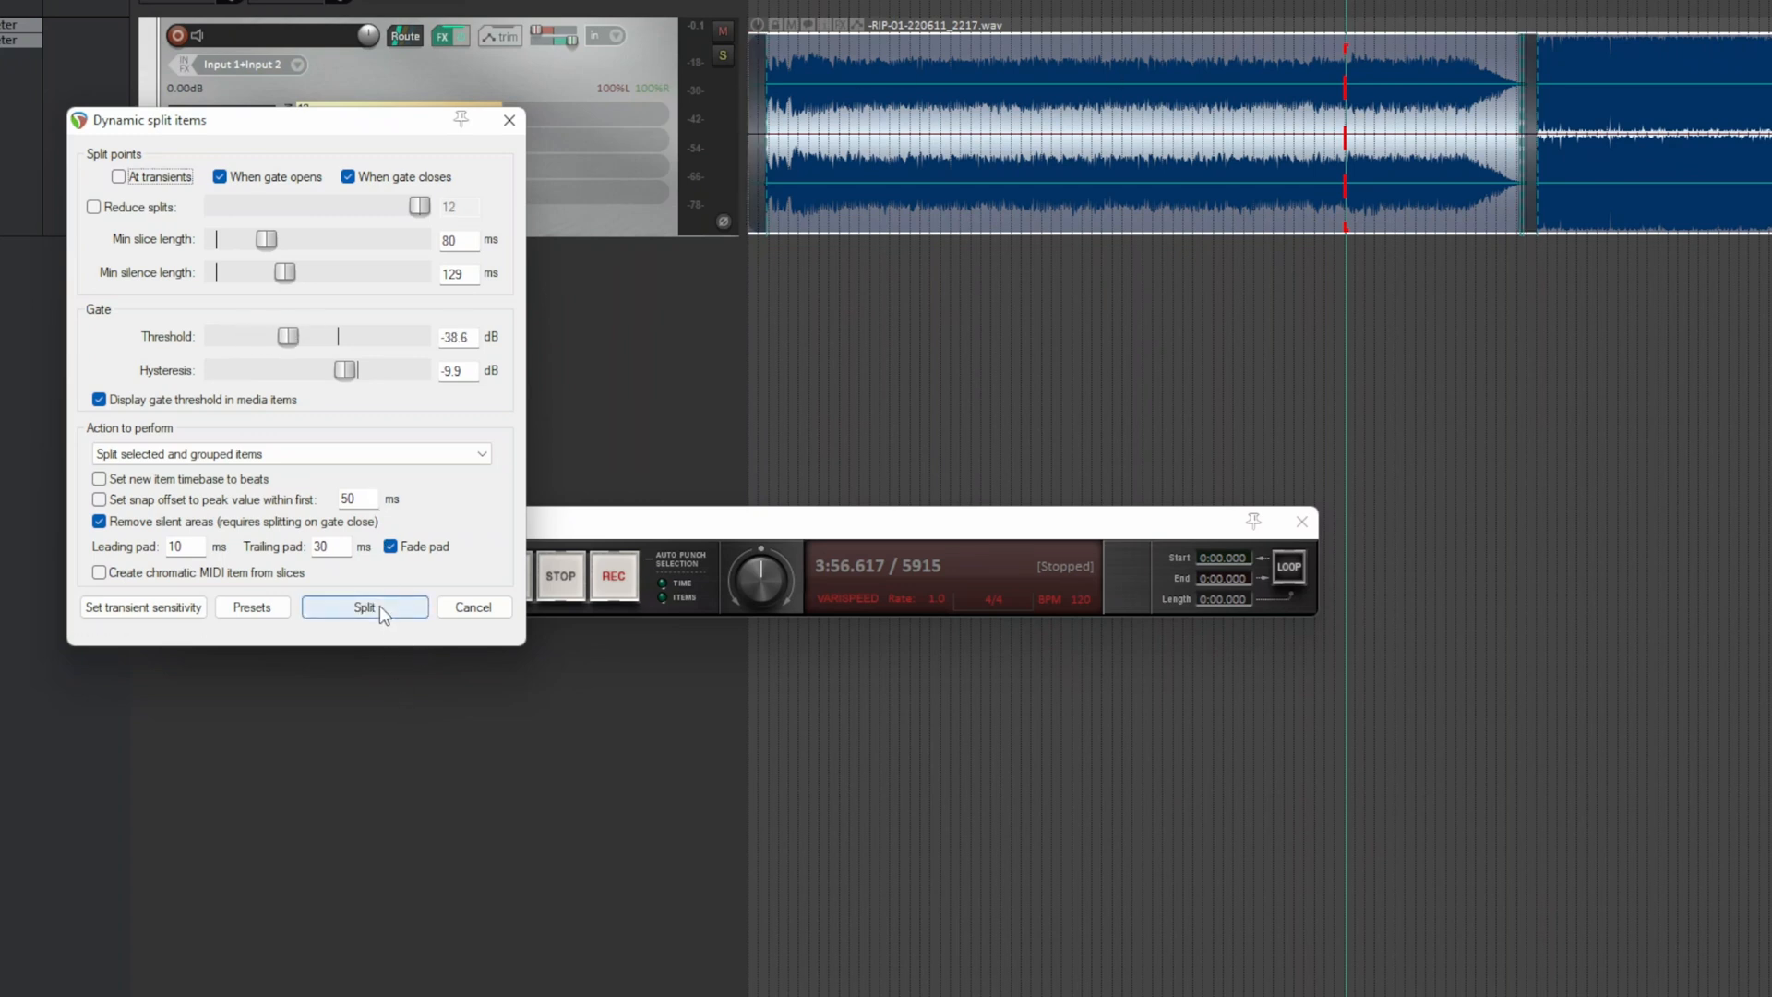
{"action": "left_click", "coordinate": [382, 613]}
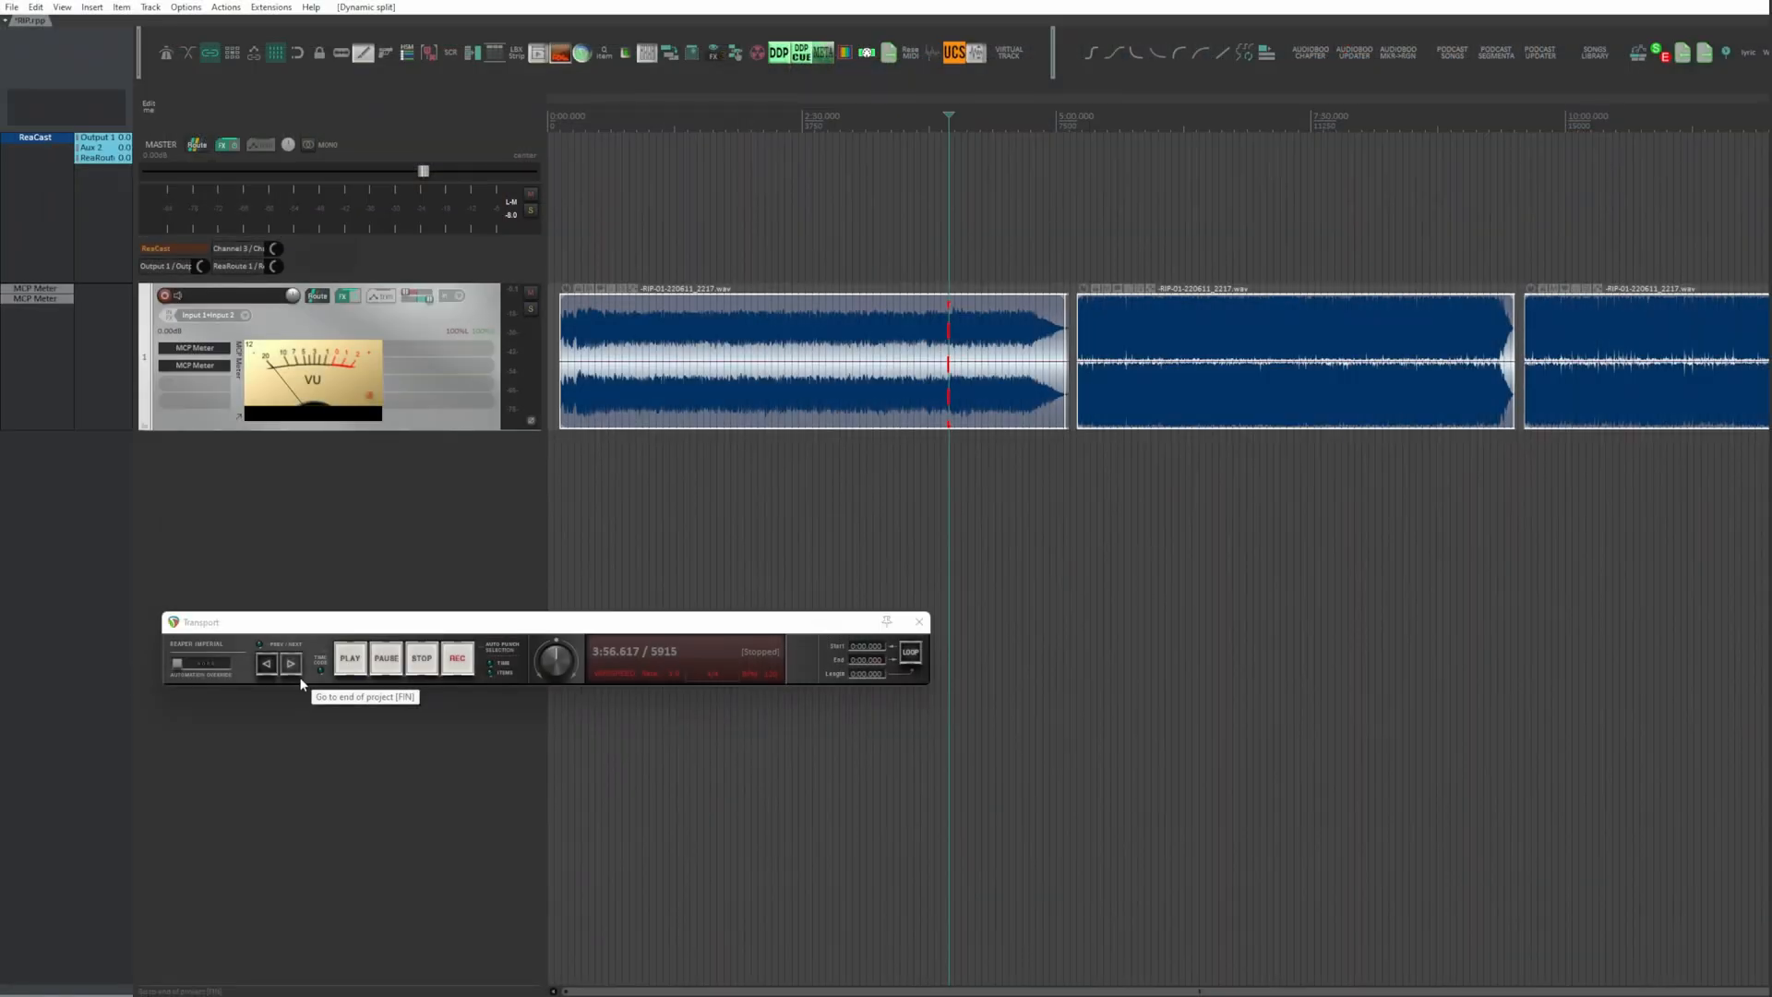
Step: Extend the end of the first song's item to about 5:07 and remove the small leftover fragments after it
{"action": "left_click", "coordinate": [1056, 450]}
{"action": "scroll", "coordinate": [1059, 395], "scroll_direction": "up", "scroll_amount": 5}
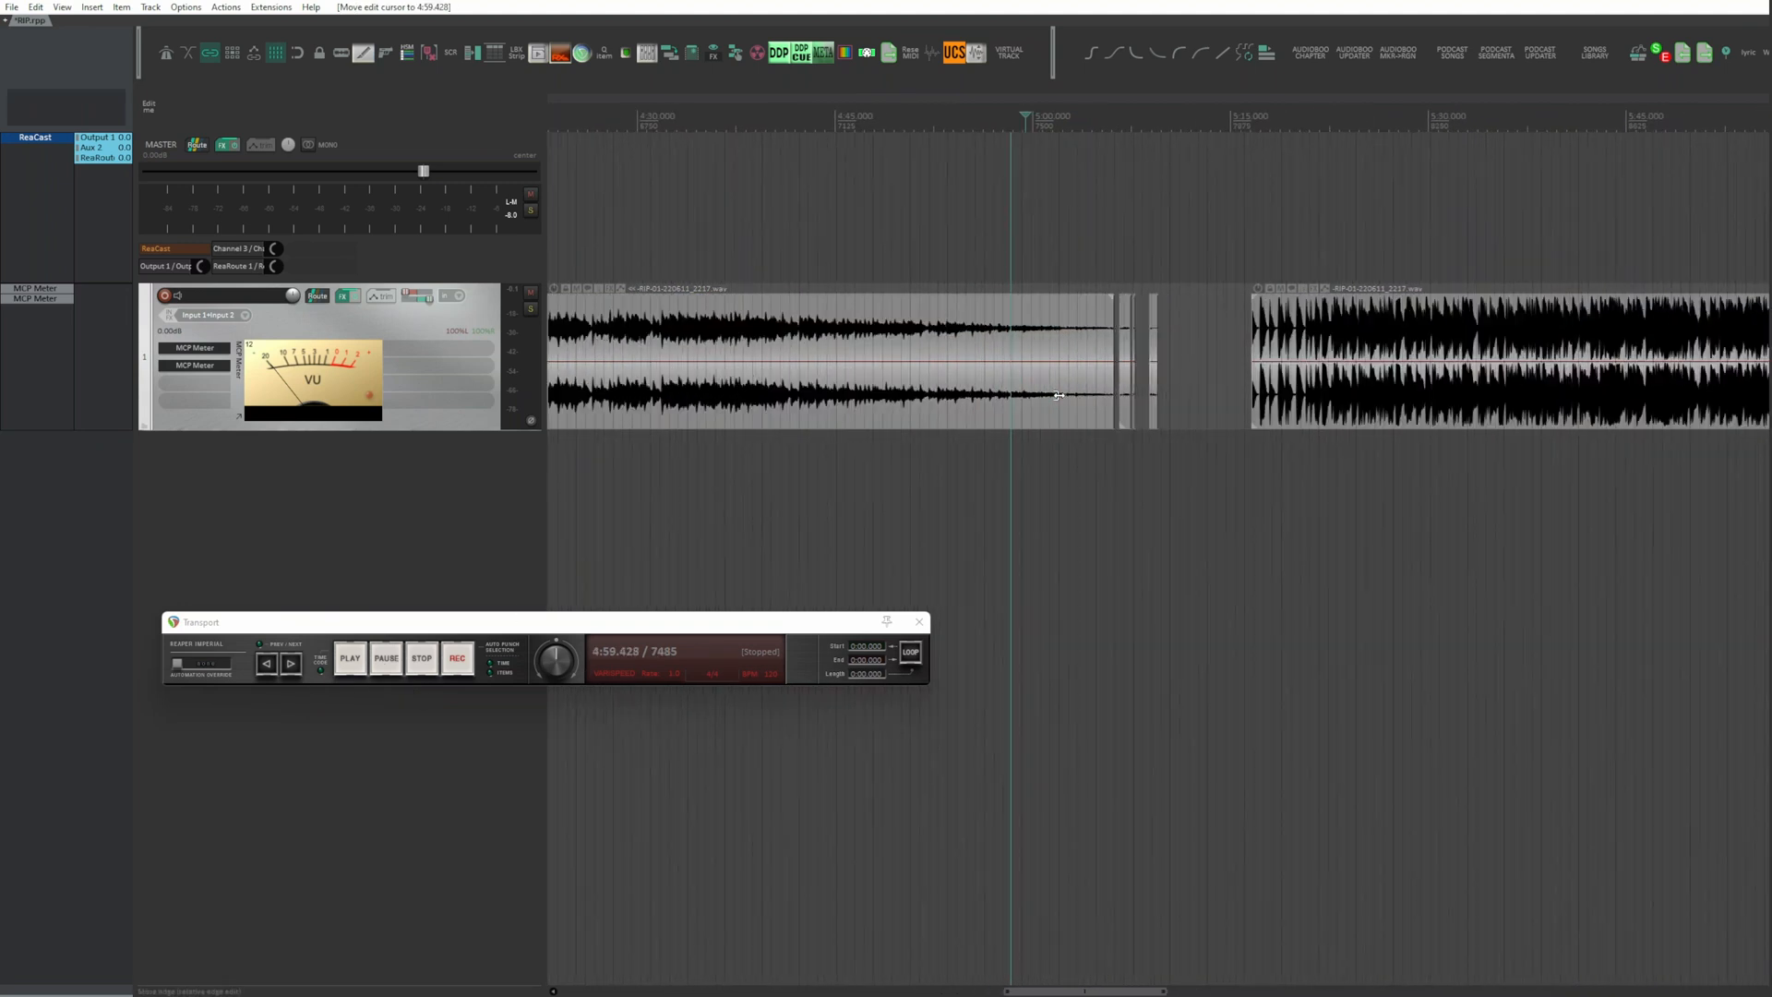
{"action": "scroll", "coordinate": [1058, 395], "scroll_direction": "up", "scroll_amount": 3}
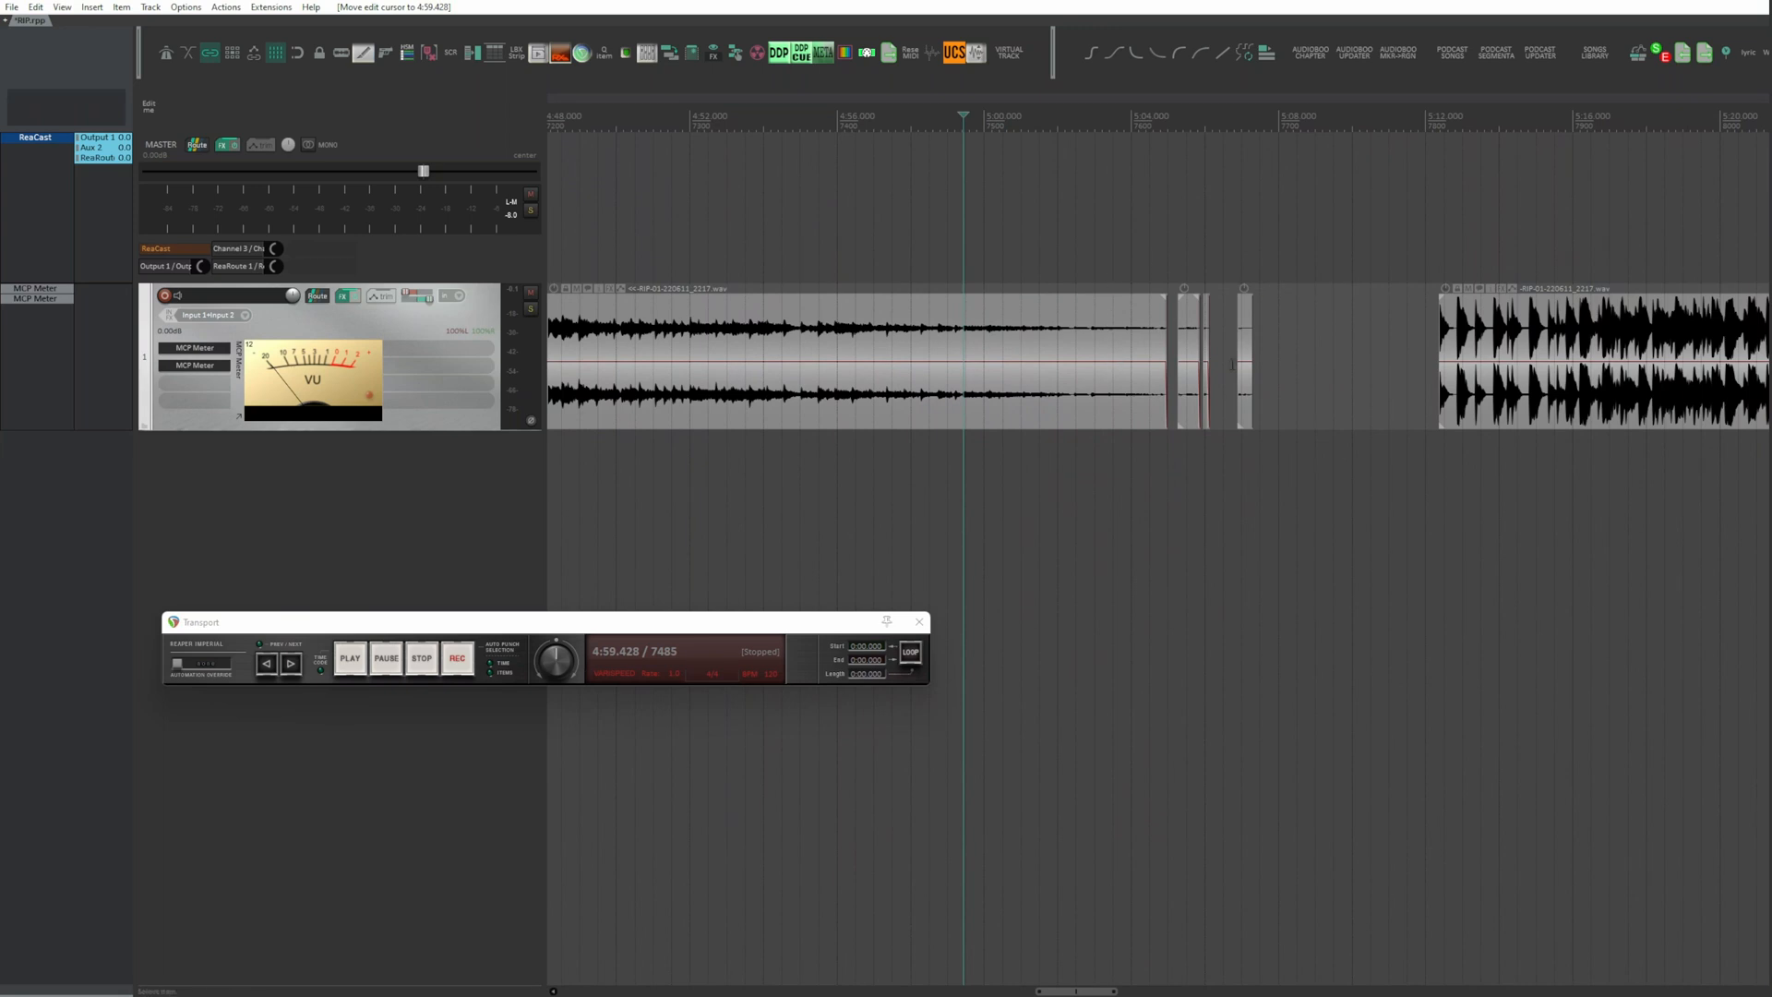
{"action": "mouse_move", "coordinate": [1283, 367]}
{"action": "left_mouse_down"}
{"action": "mouse_move", "coordinate": [1179, 351]}
{"action": "mouse_move", "coordinate": [1375, 366]}
{"action": "mouse_move", "coordinate": [1264, 366]}
{"action": "left_mouse_up"}
{"action": "key", "text": "Delete"}
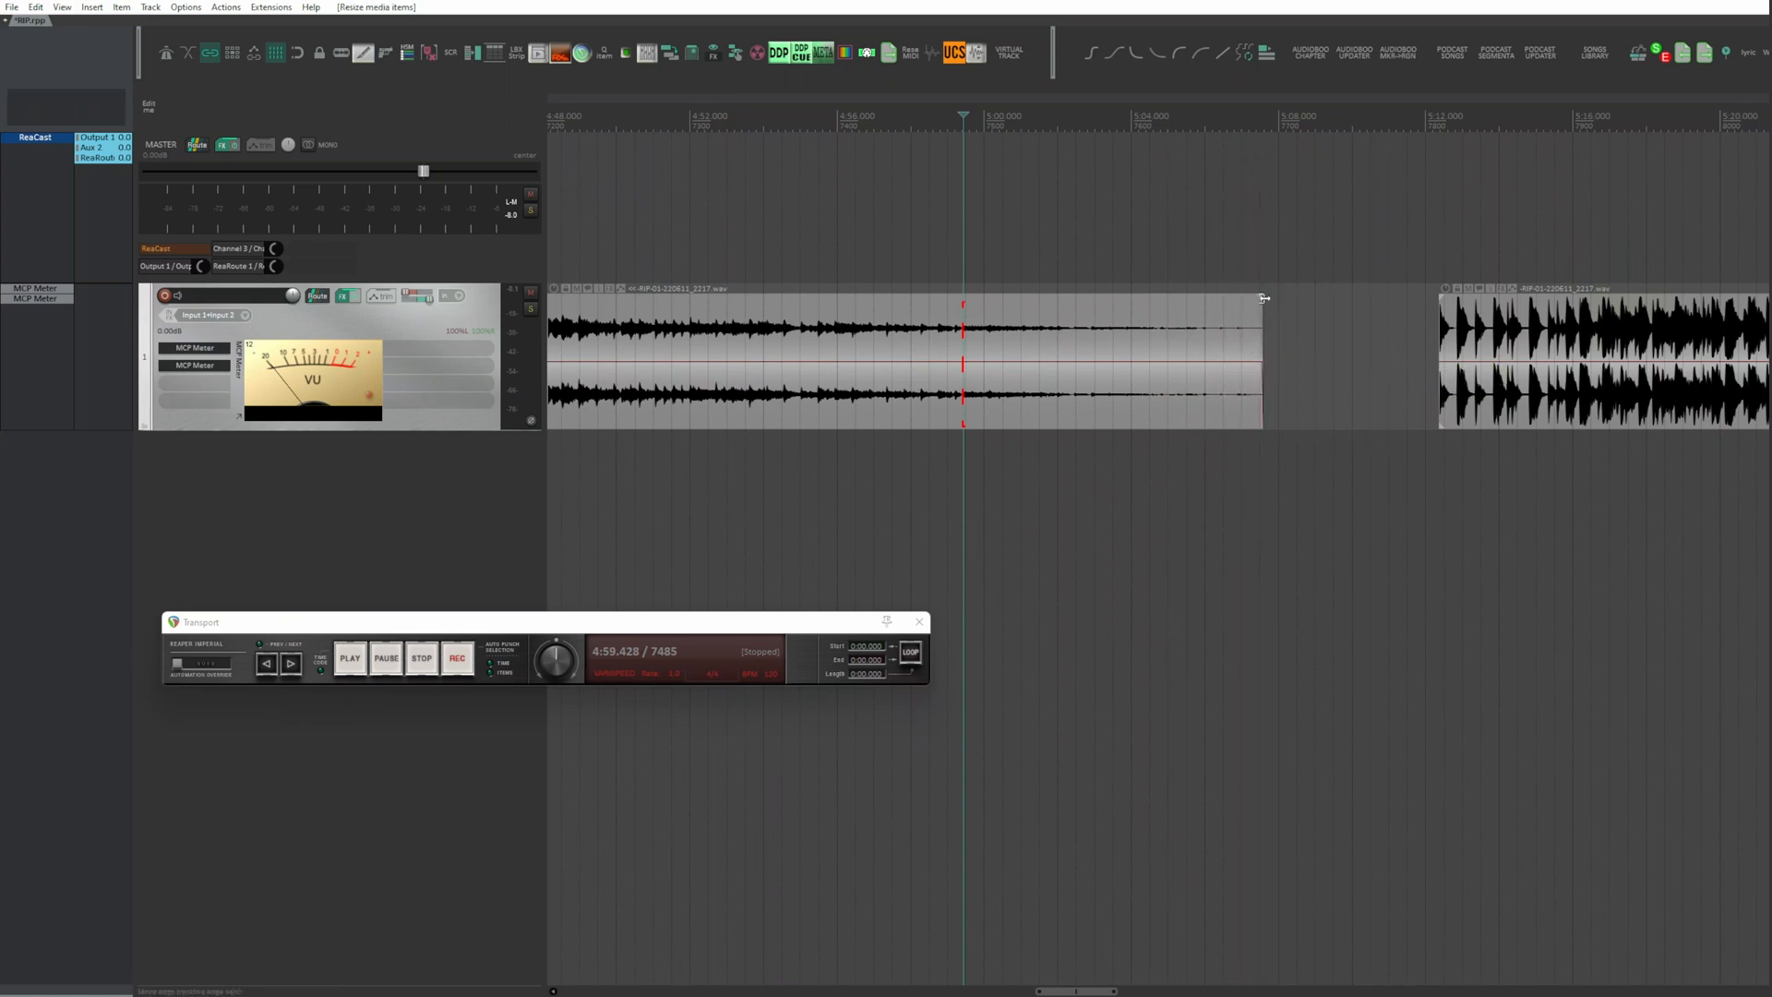
Step: Select all the song items on the recording track
{"action": "left_click", "coordinate": [1187, 332]}
{"action": "scroll", "coordinate": [1186, 332], "scroll_direction": "down", "scroll_amount": 10}
{"action": "scroll", "coordinate": [1187, 333], "scroll_direction": "right", "scroll_amount": 8}
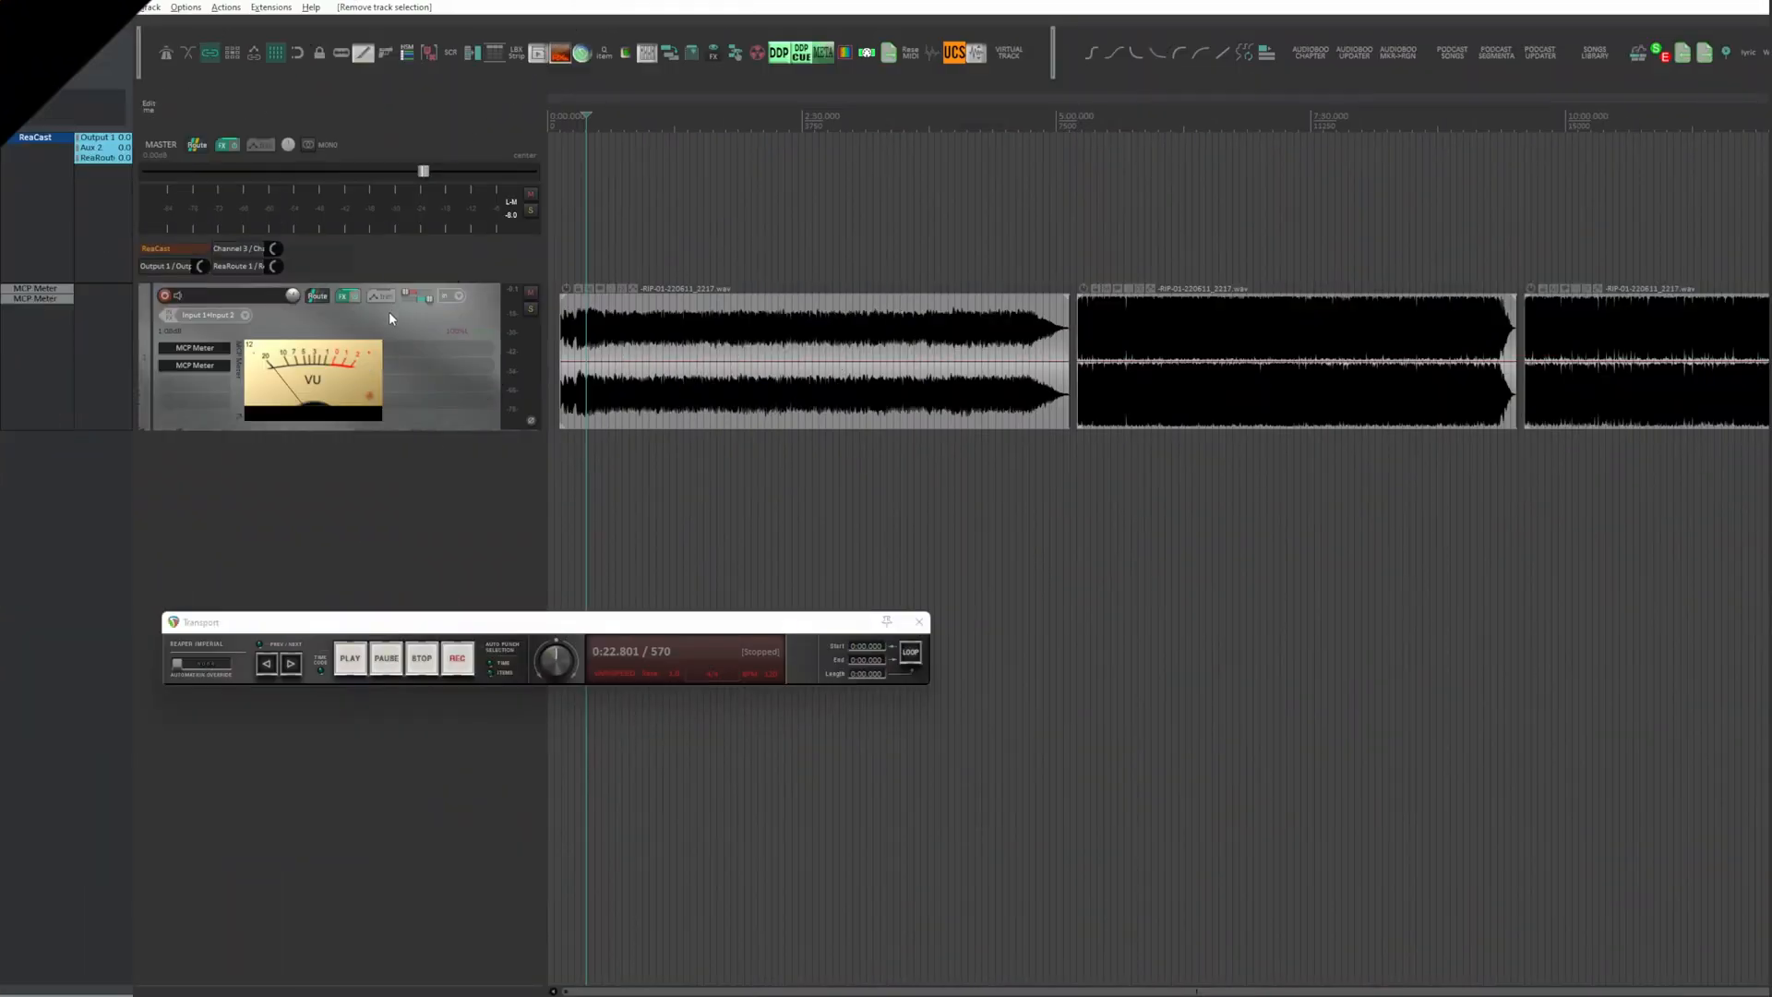
{"action": "left_click", "coordinate": [388, 323]}
{"action": "left_click", "coordinate": [387, 323]}
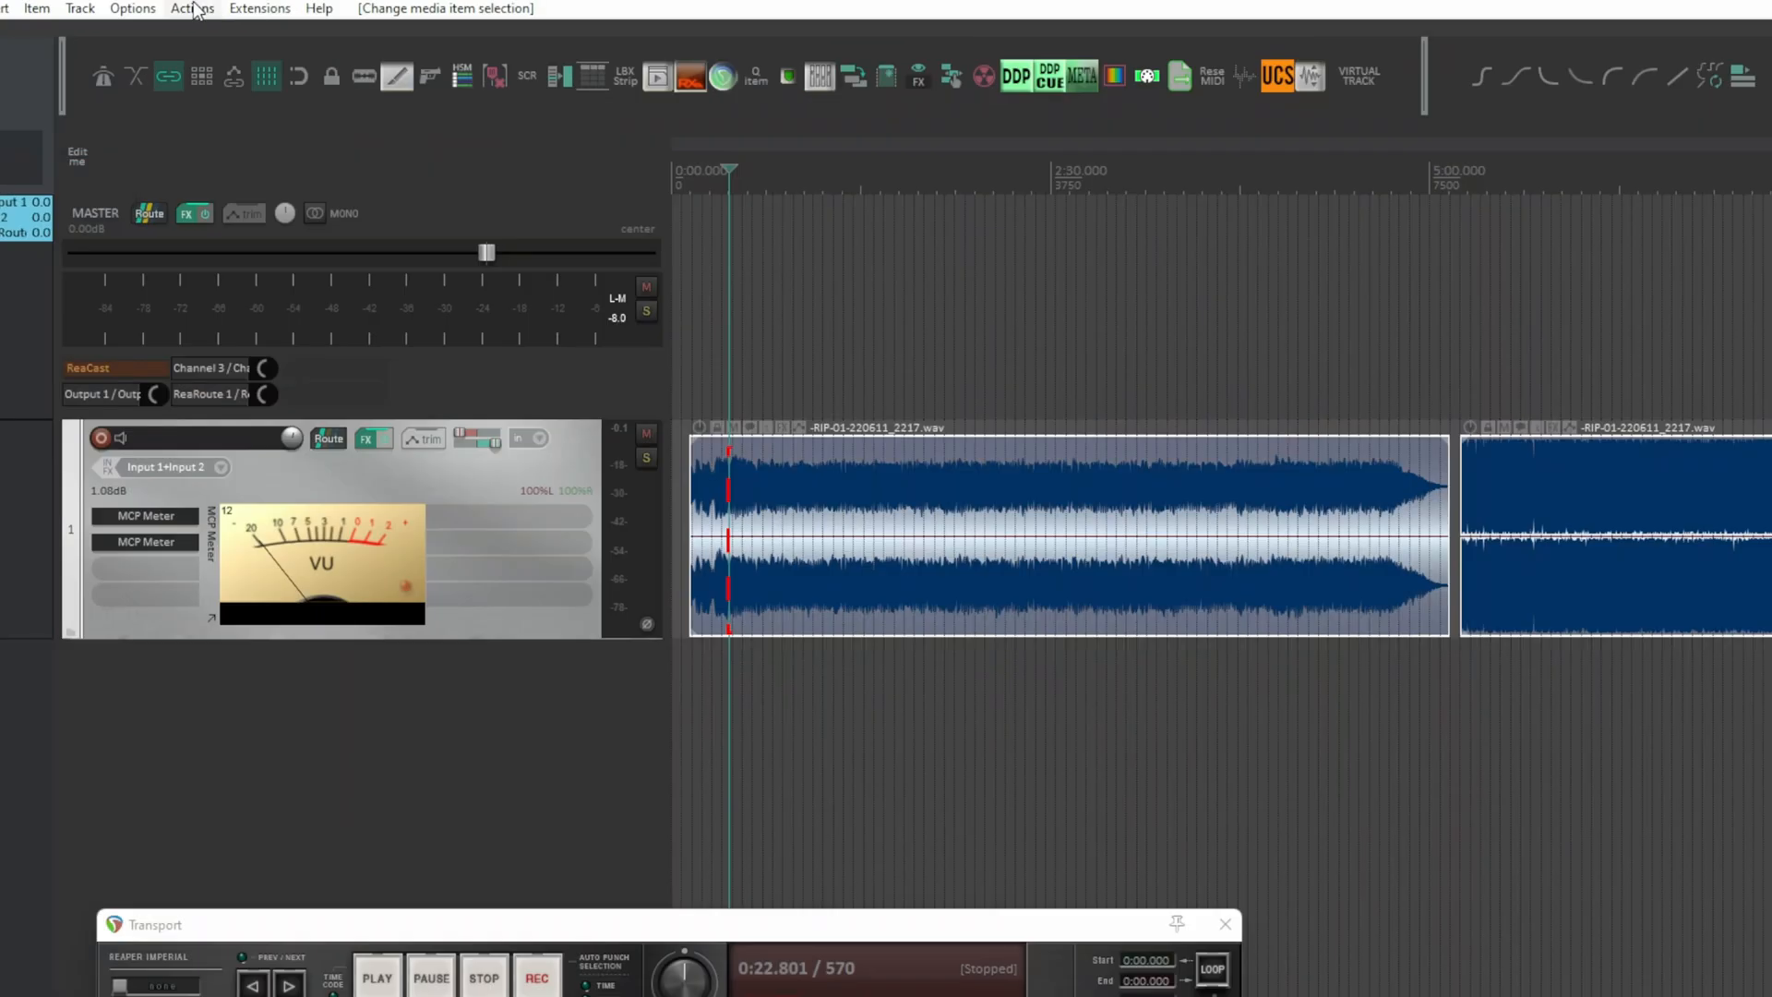
Step: Find the SWS/BR: Normalize loudness of selected items/tracks action by filtering the action list for "normalize loud"
{"action": "left_click", "coordinate": [226, 7]}
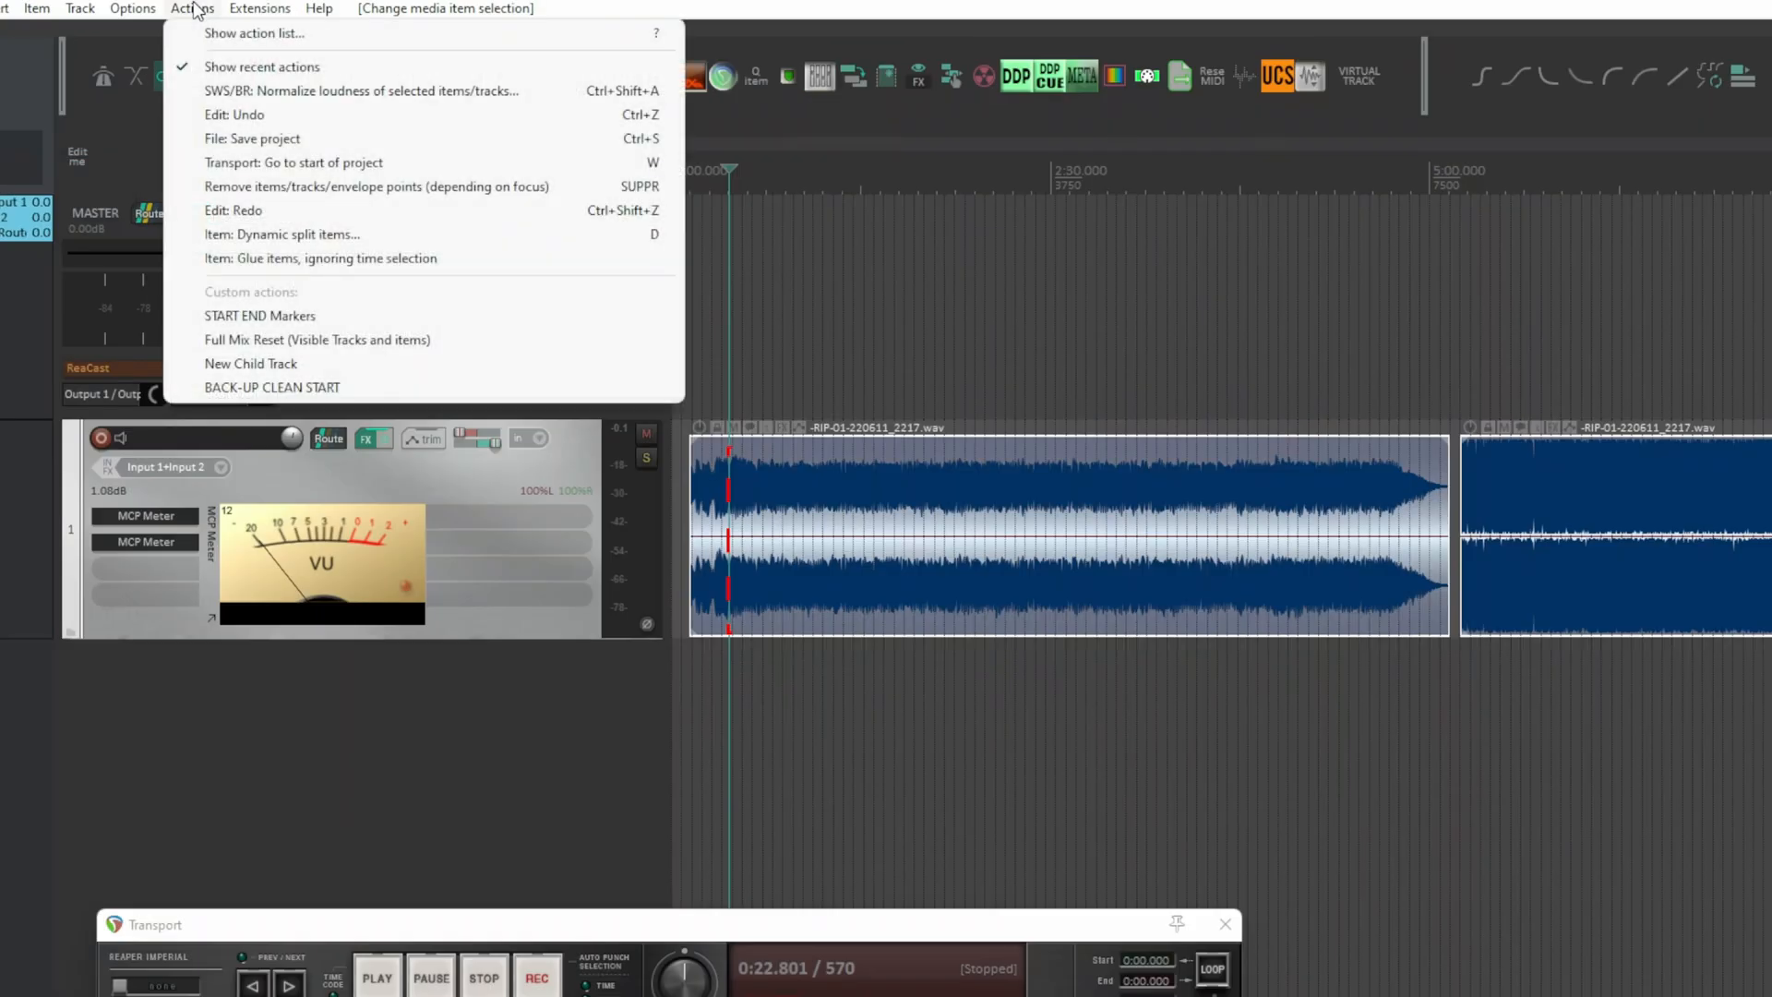
{"action": "left_click", "coordinate": [208, 31]}
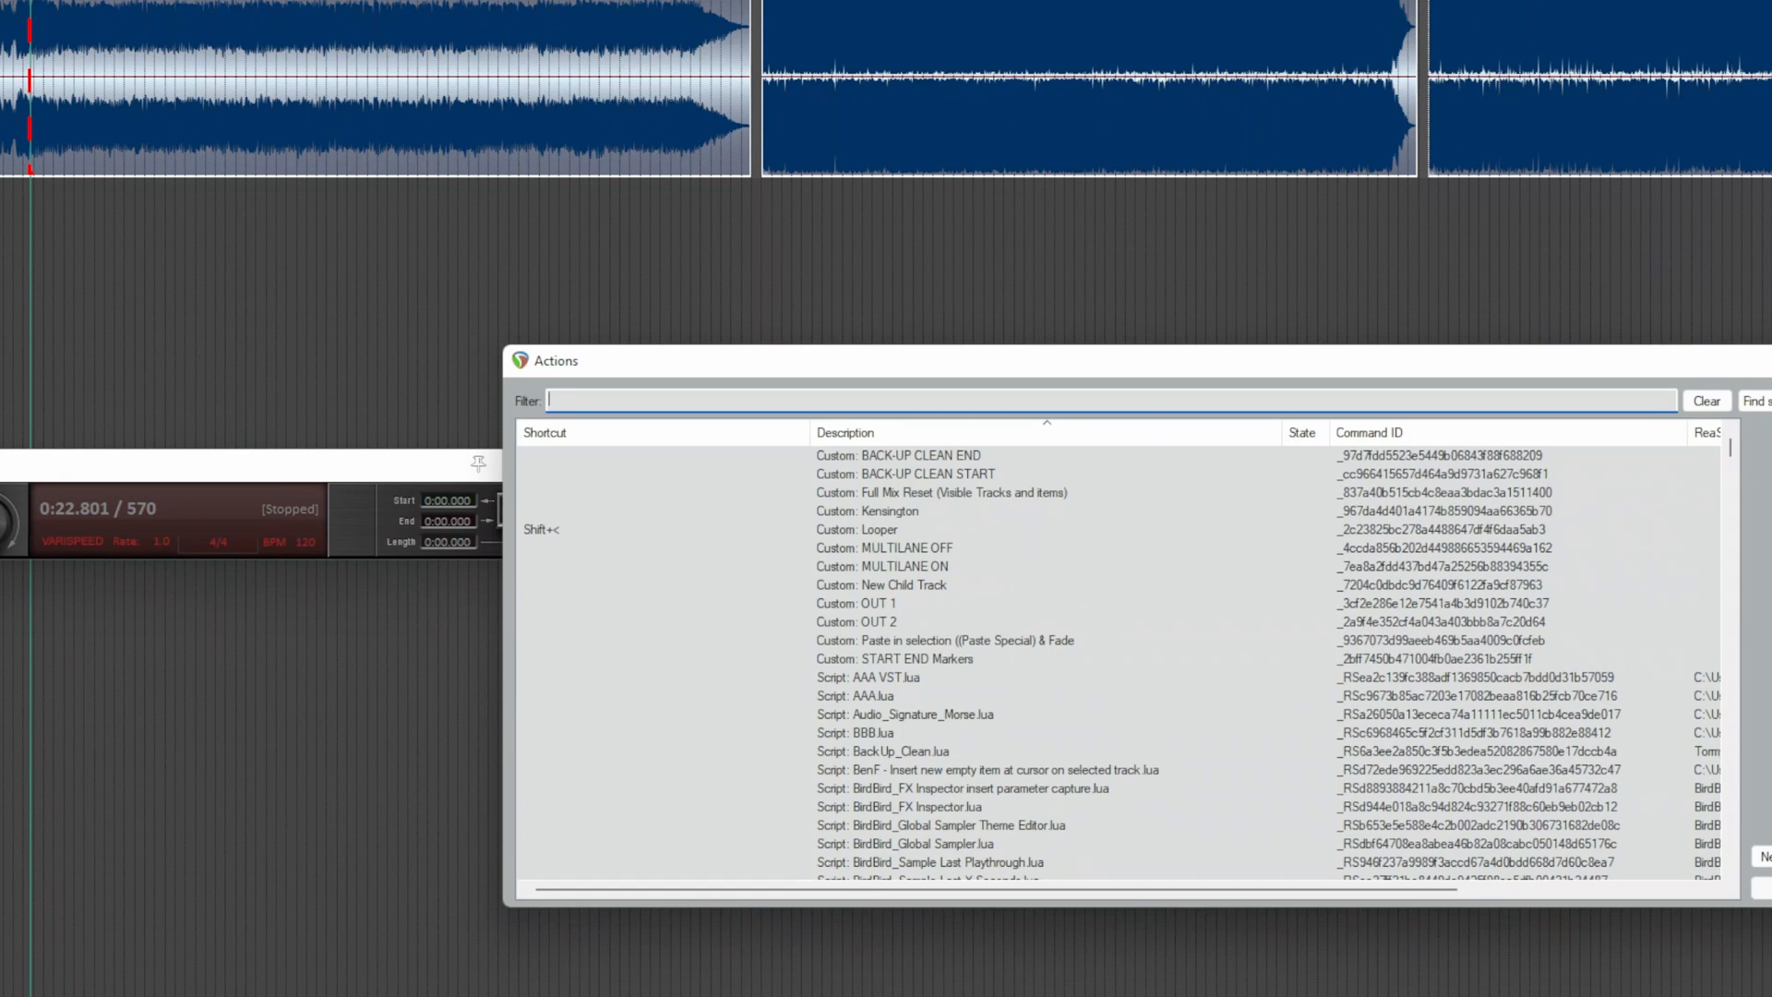
{"action": "type", "text": "normalize loud"}
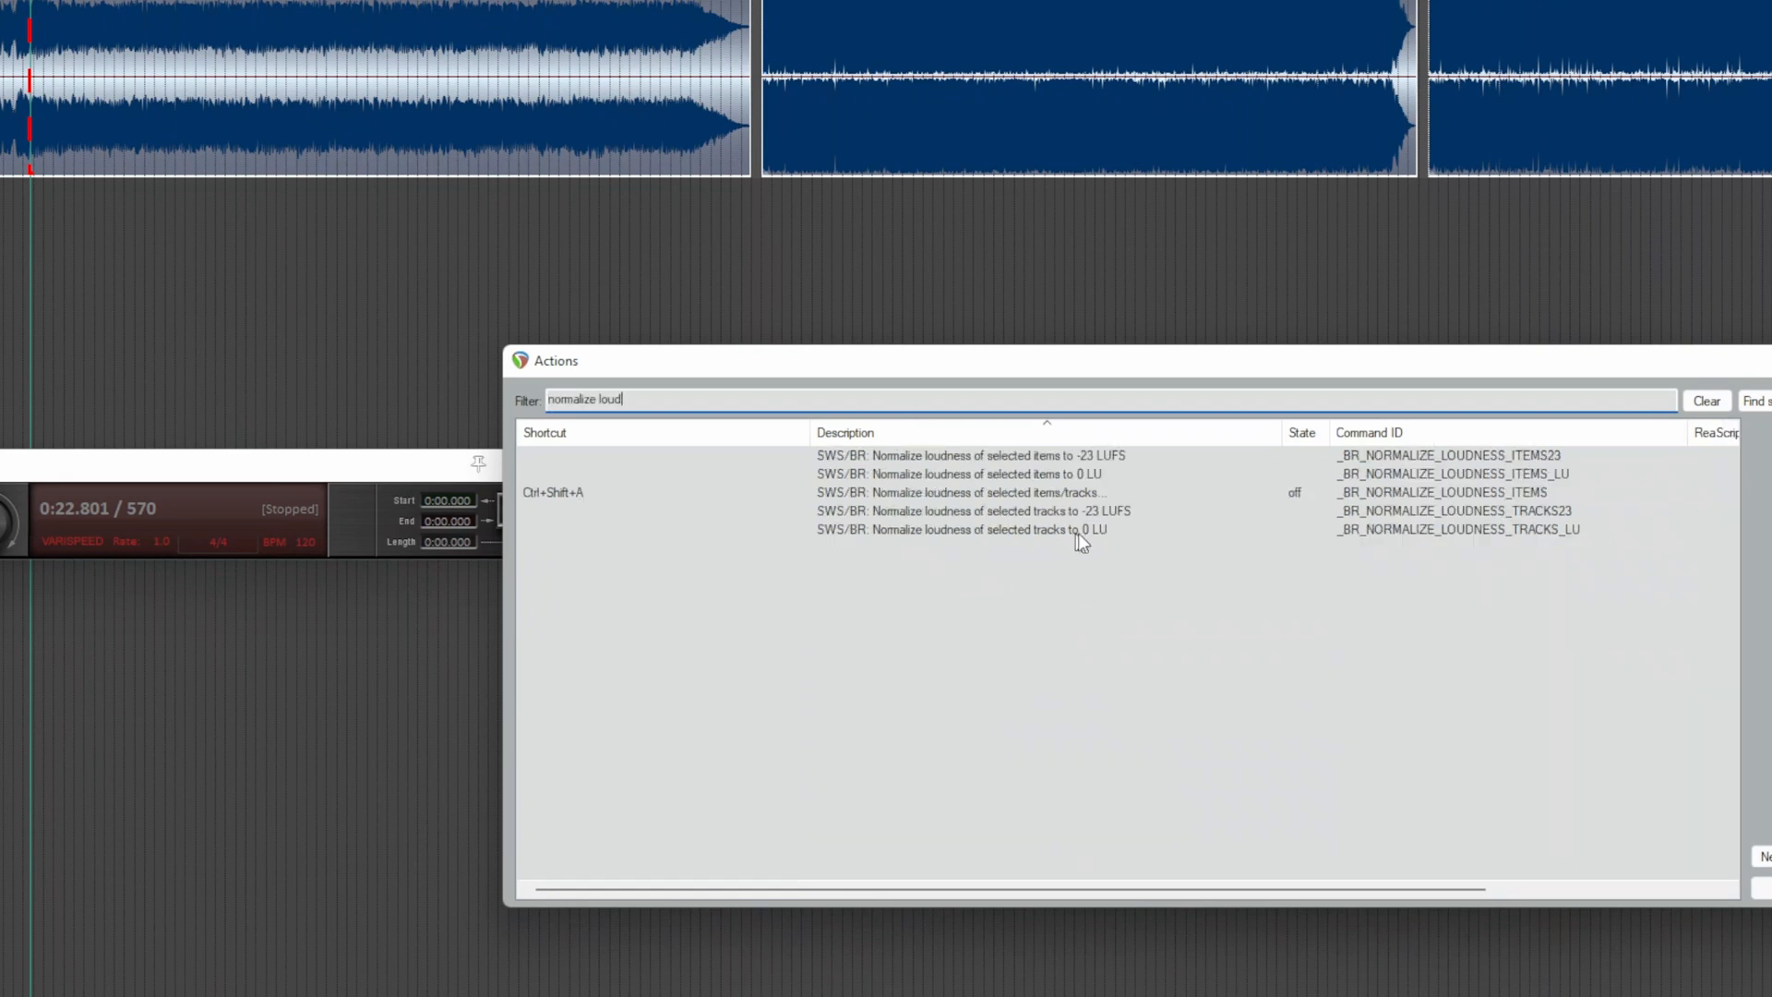
{"action": "left_click", "coordinate": [1126, 495]}
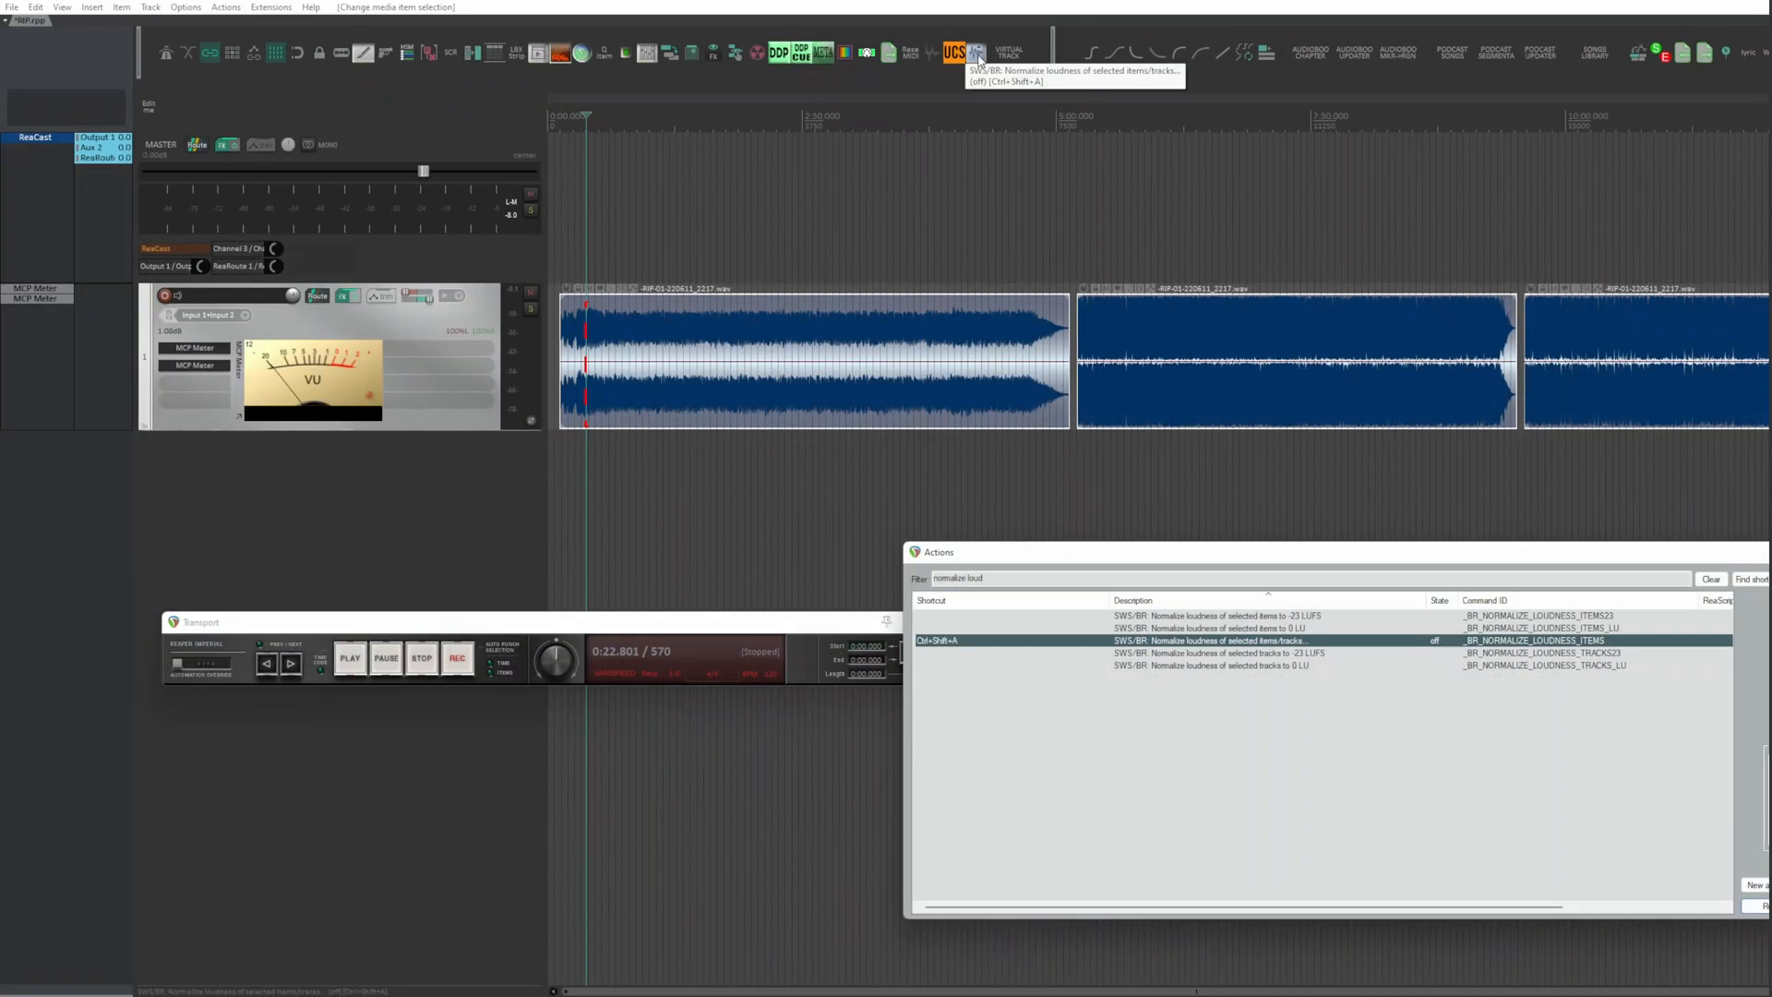
Step: Normalize the loudness of the selected song items to -14 LUFS
{"action": "left_click", "coordinate": [980, 60]}
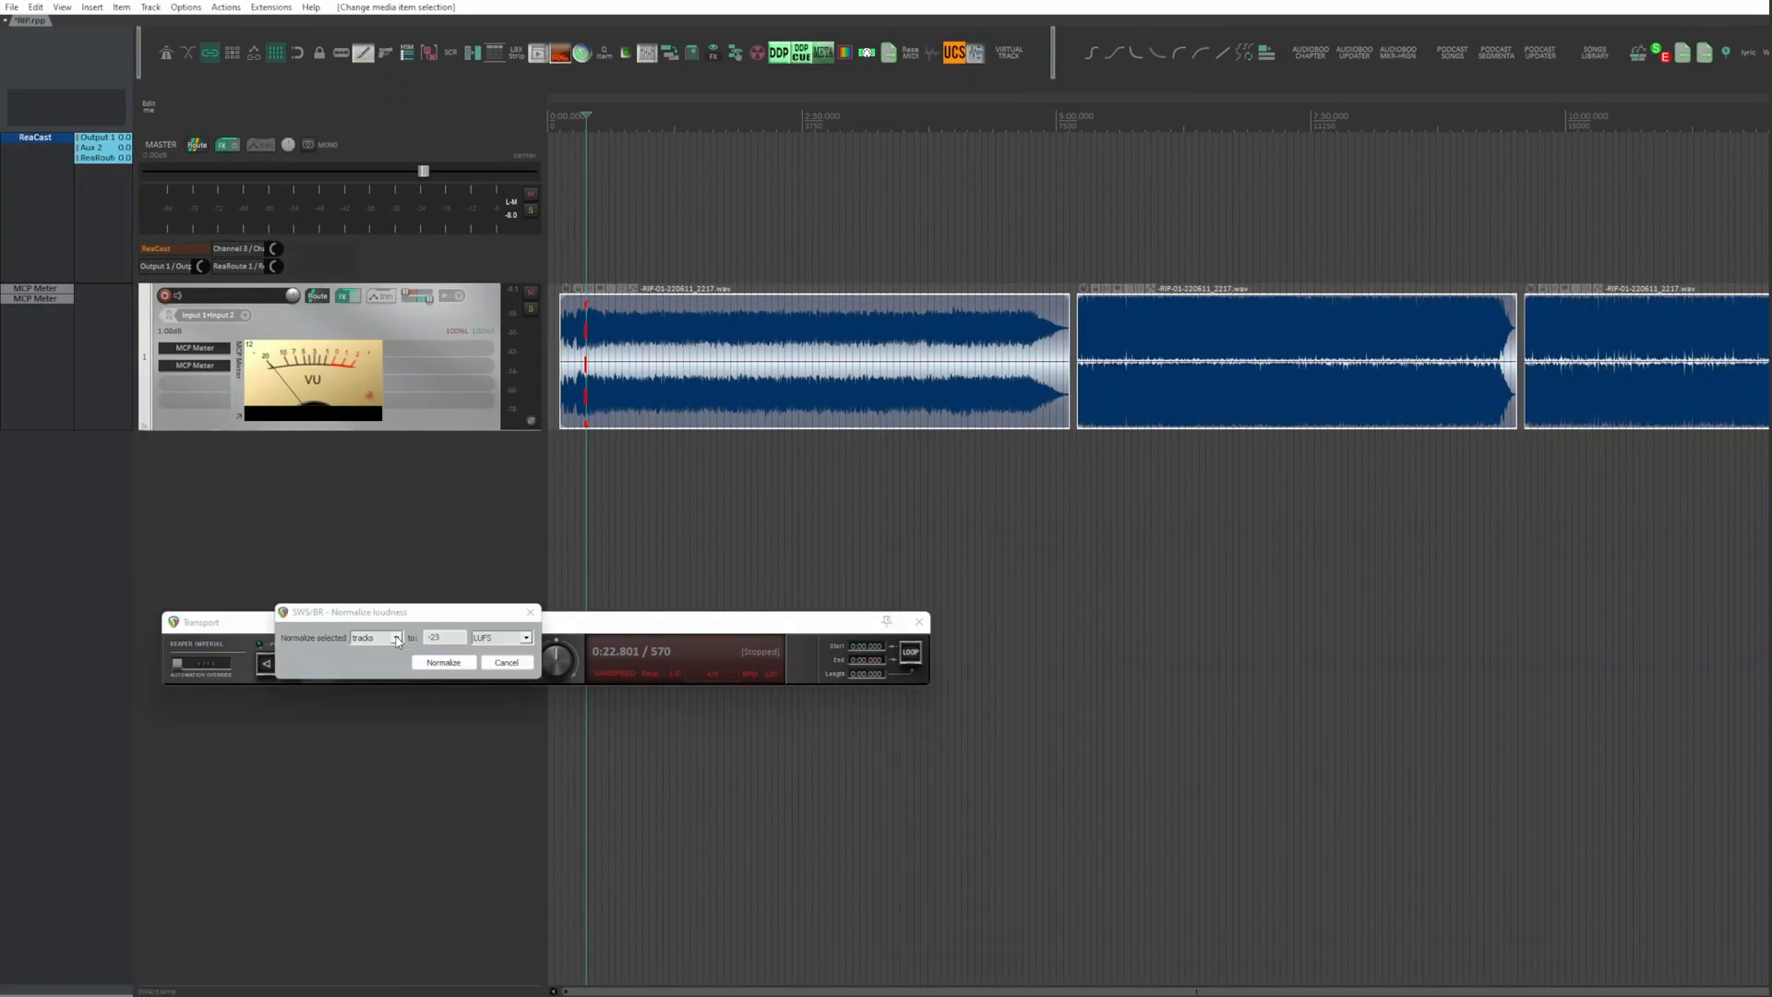
{"action": "left_click", "coordinate": [393, 638]}
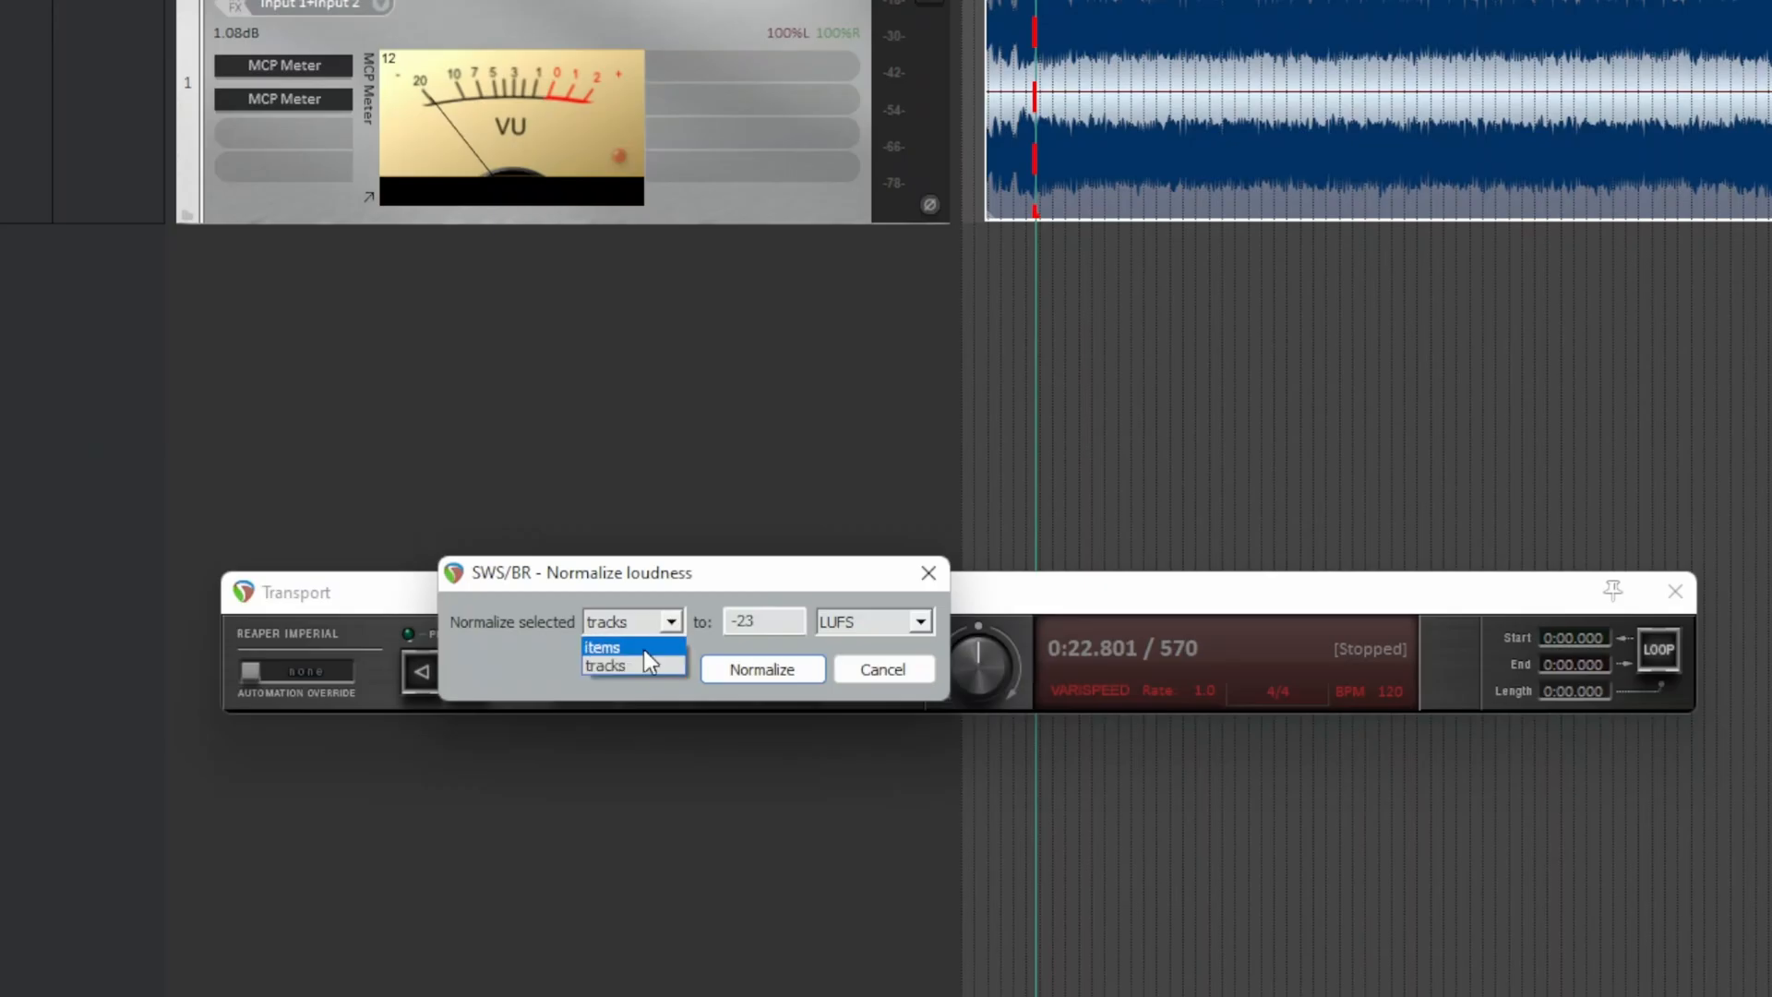
{"action": "left_click", "coordinate": [644, 648]}
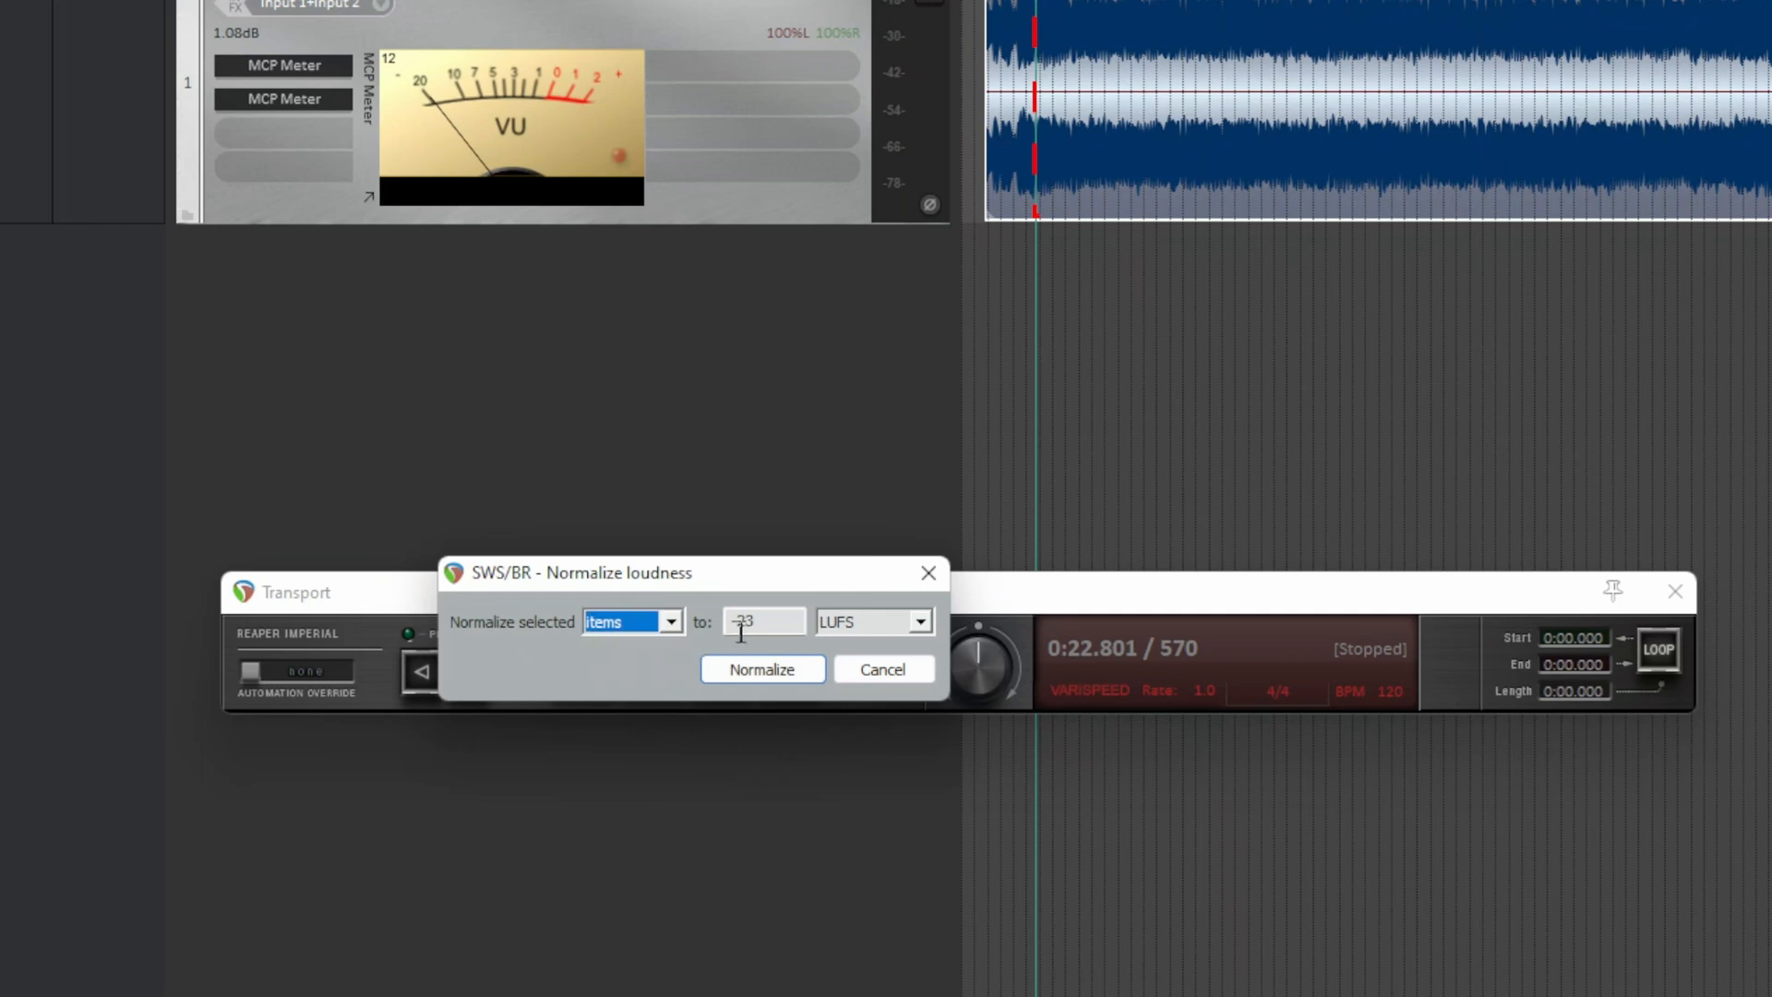
{"action": "left_click", "coordinate": [926, 620]}
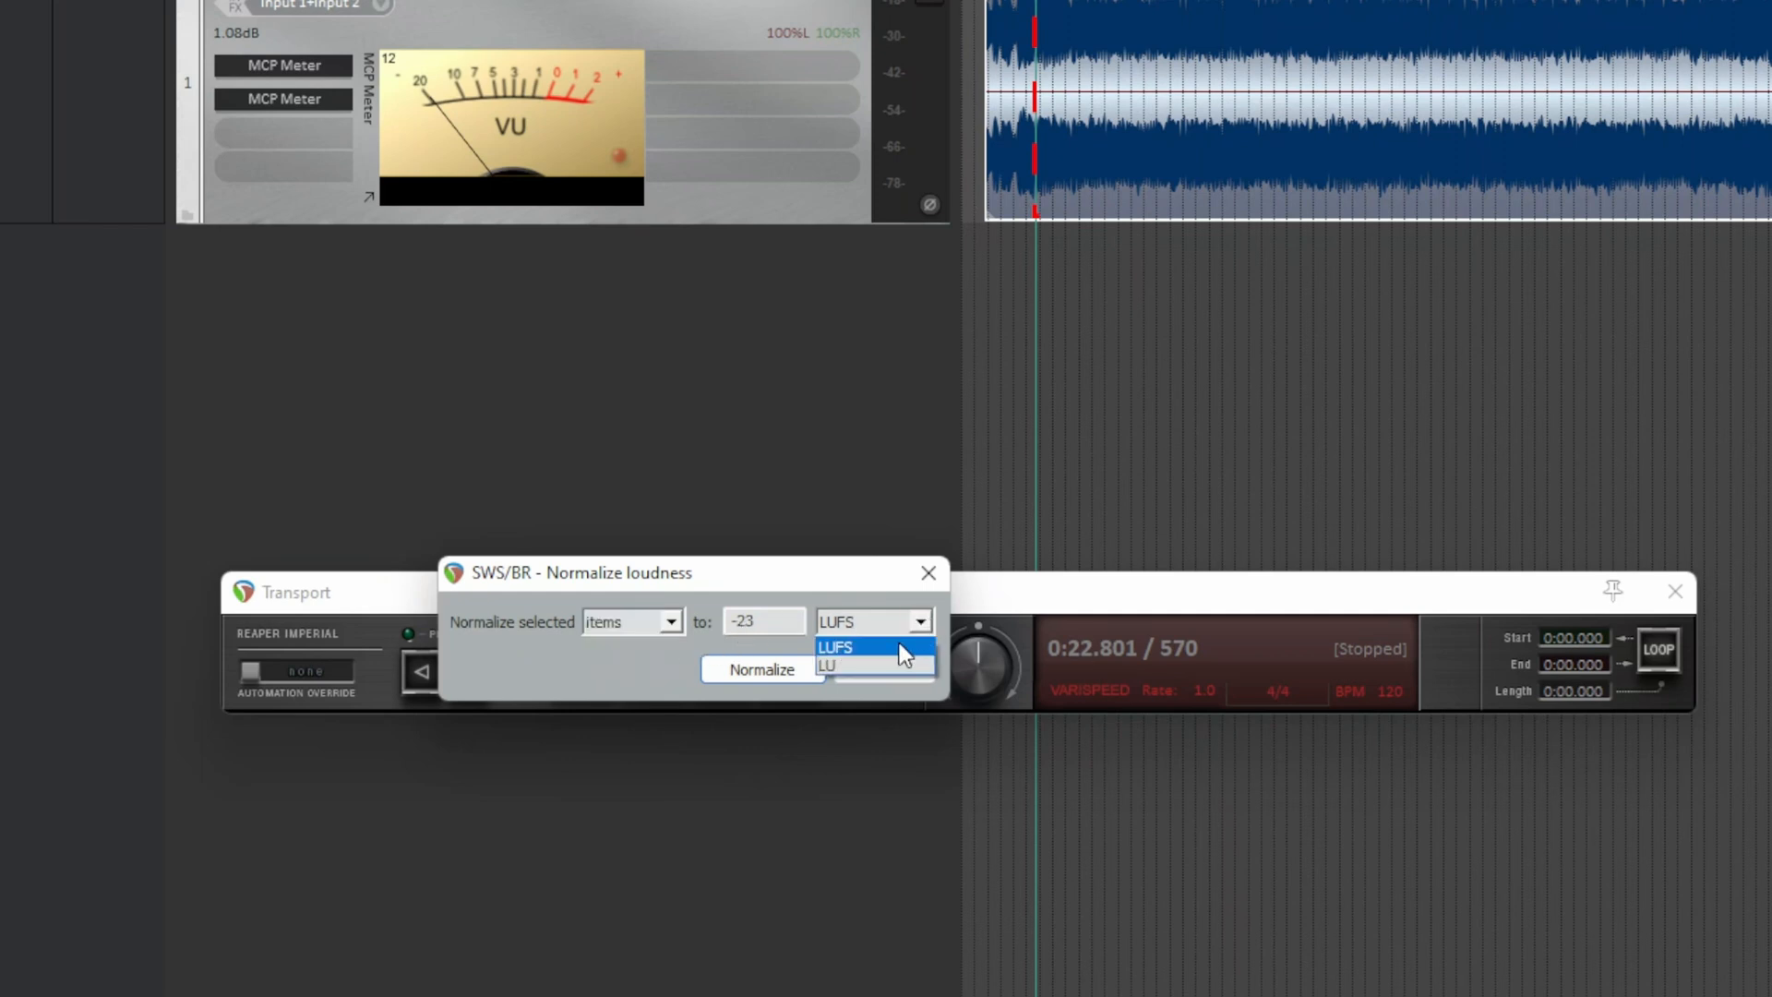
{"action": "left_click", "coordinate": [897, 648]}
{"action": "key", "text": "shift+Tab"}
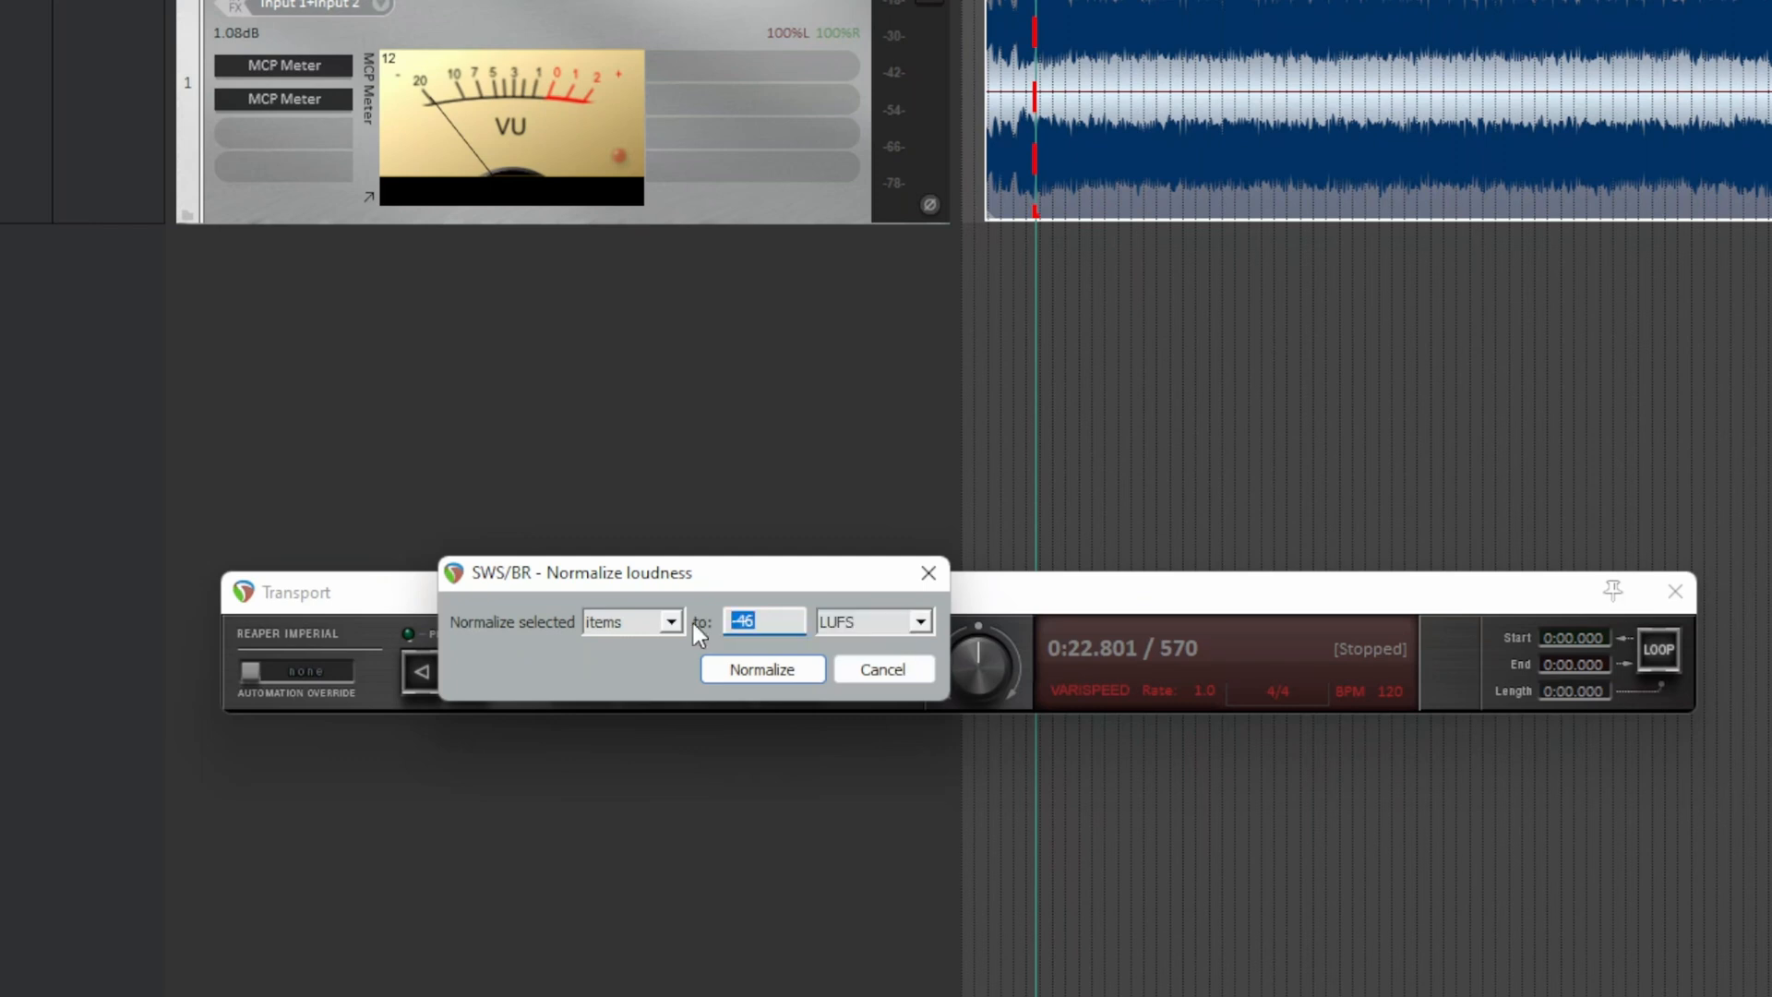
{"action": "type", "text": "-14"}
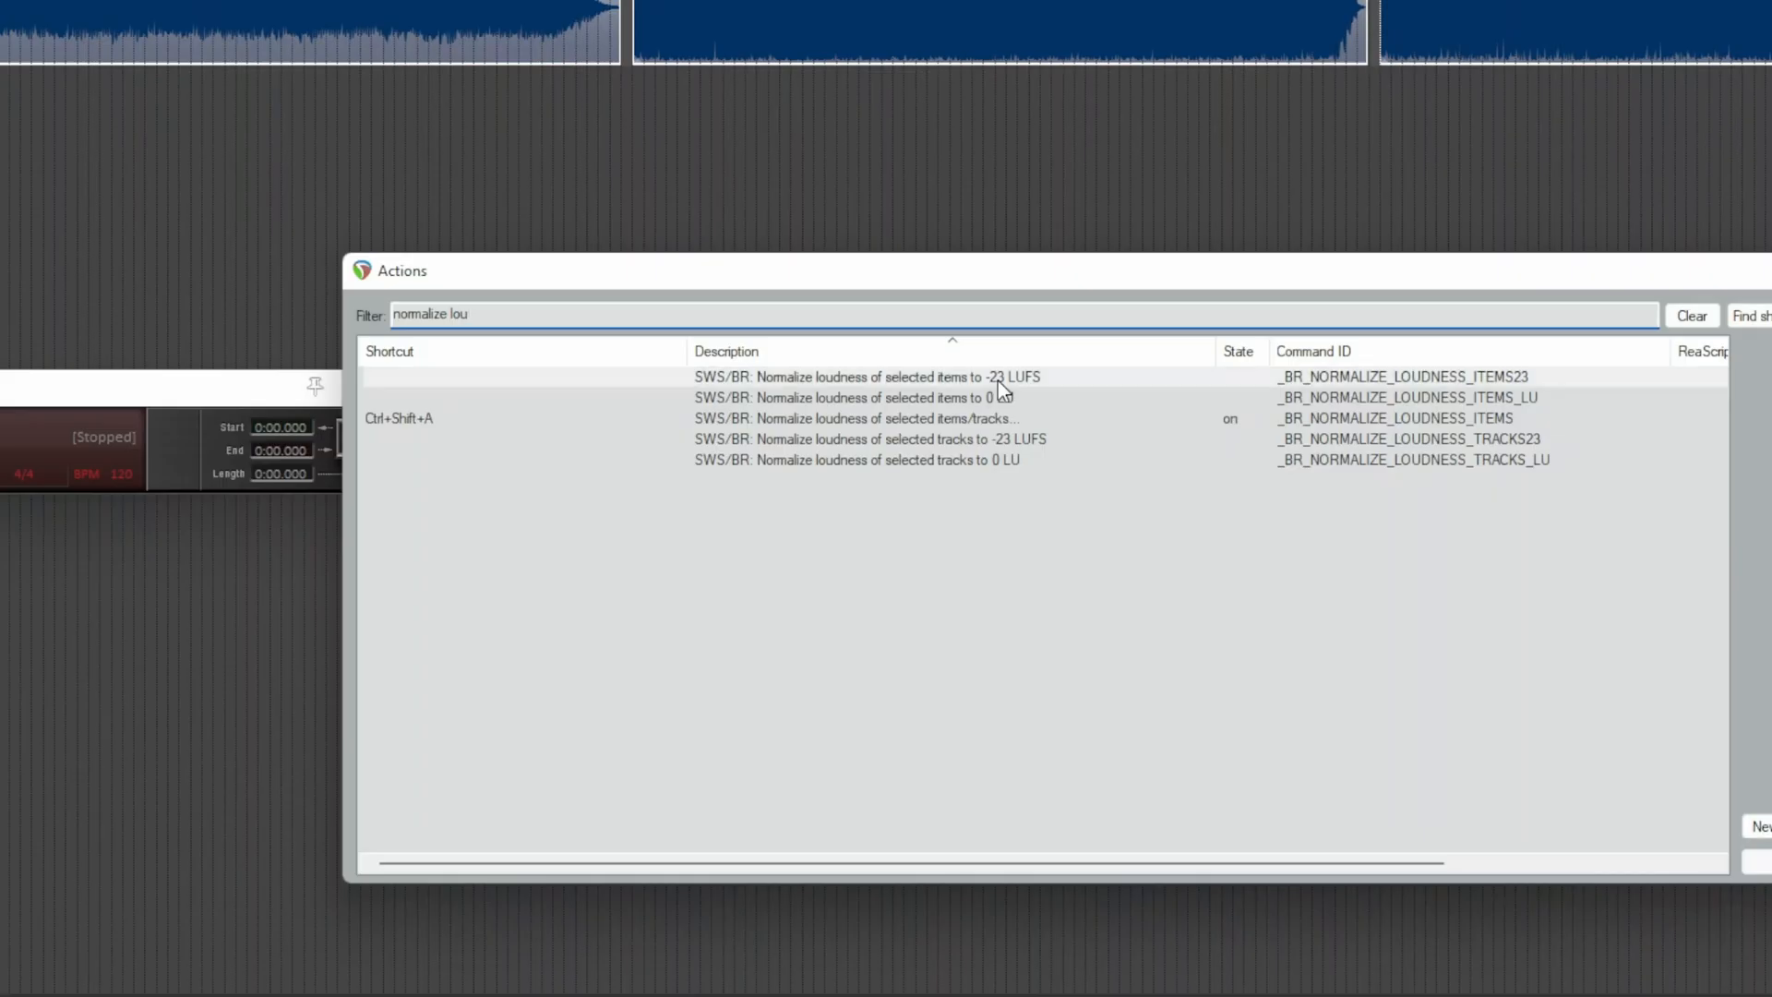
{"action": "left_click", "coordinate": [998, 378]}
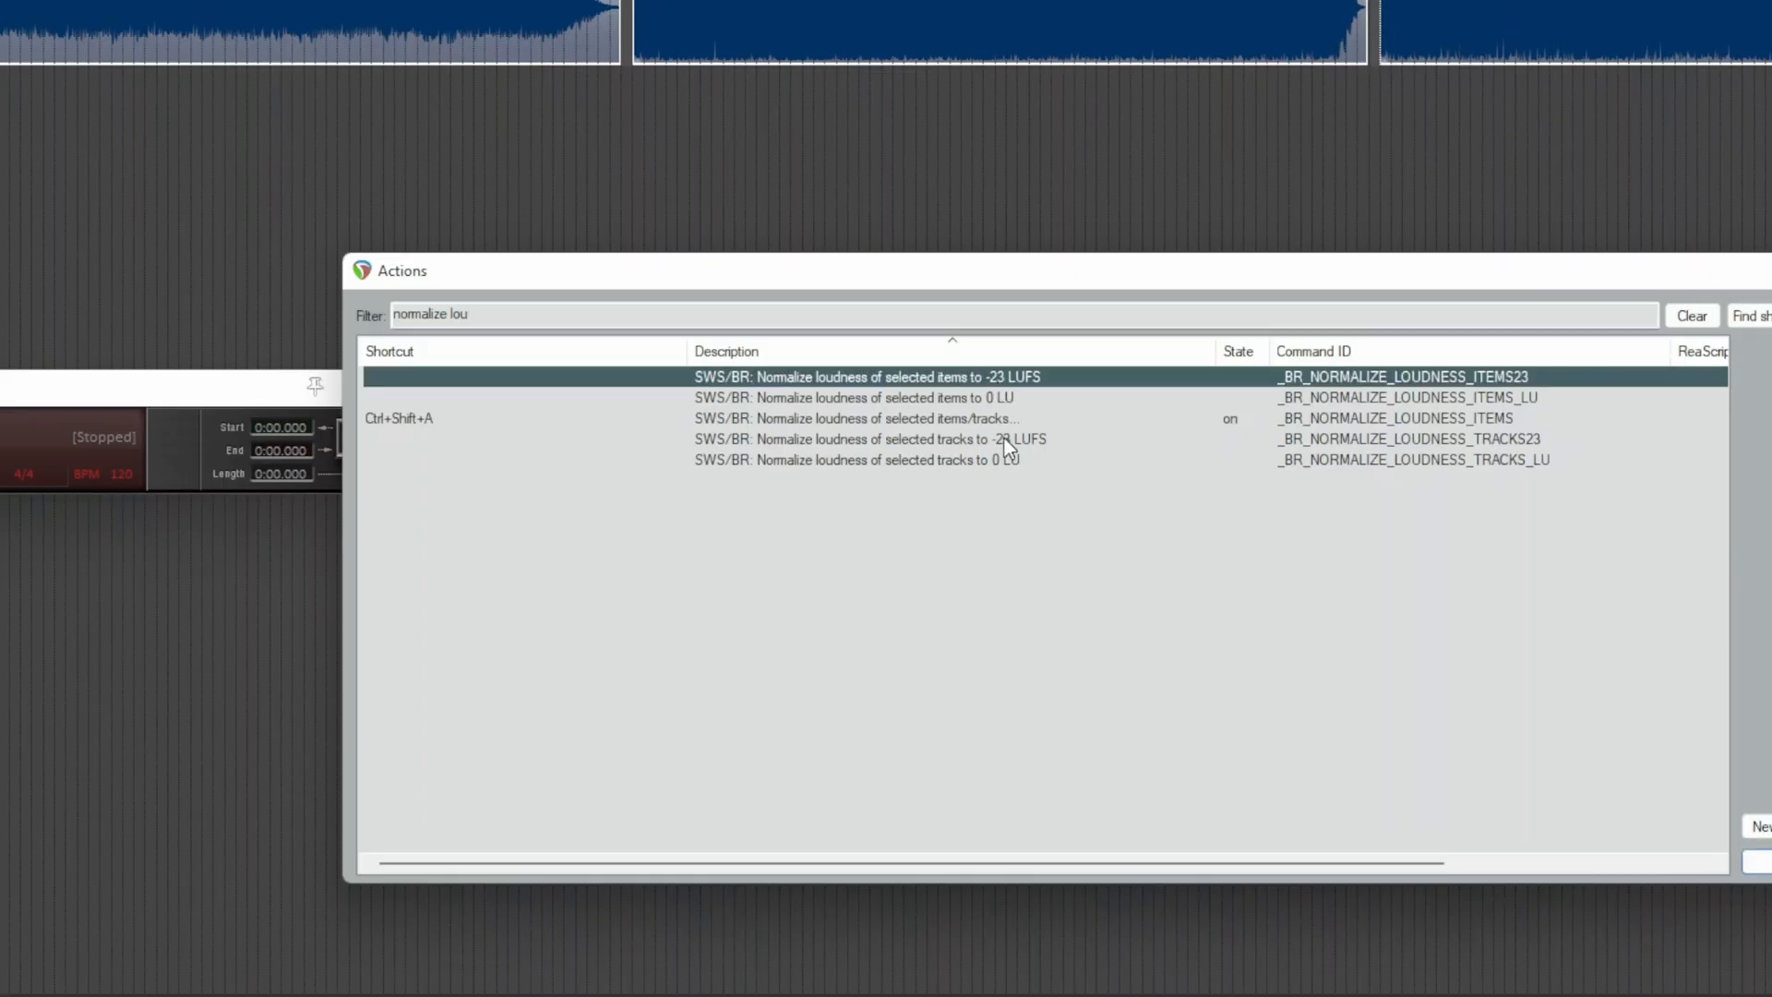
{"action": "left_click", "coordinate": [1004, 440]}
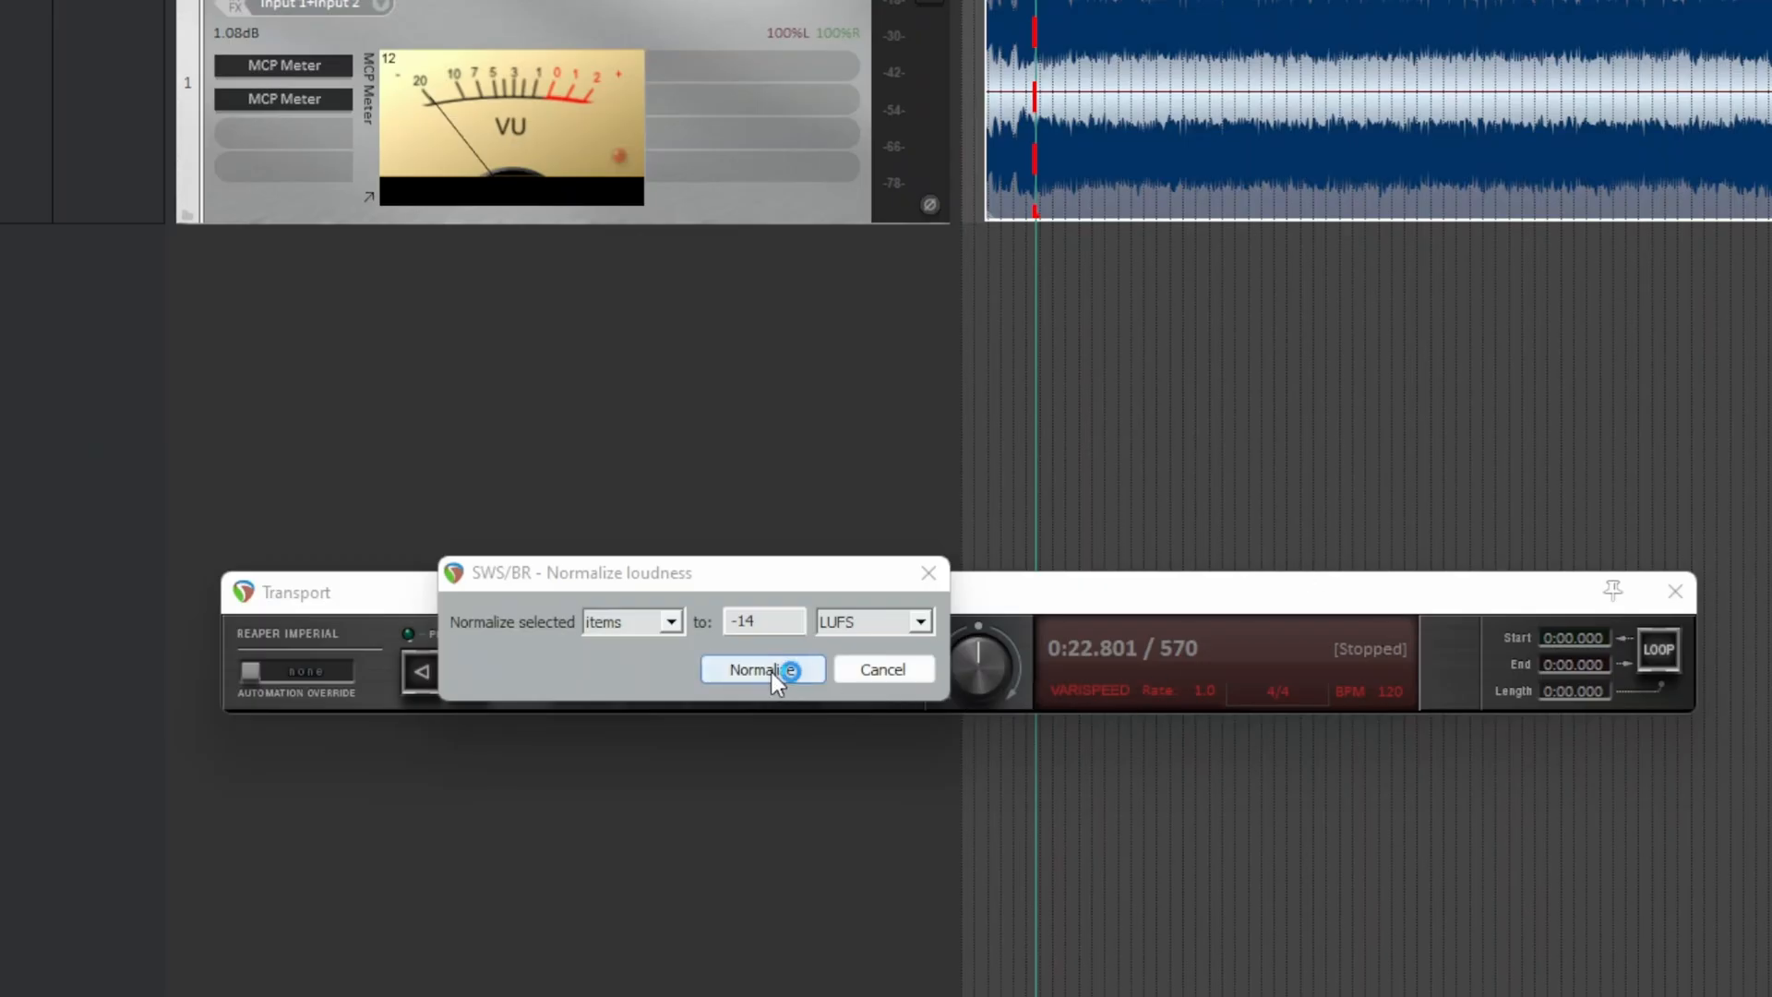
{"action": "left_click", "coordinate": [771, 671]}
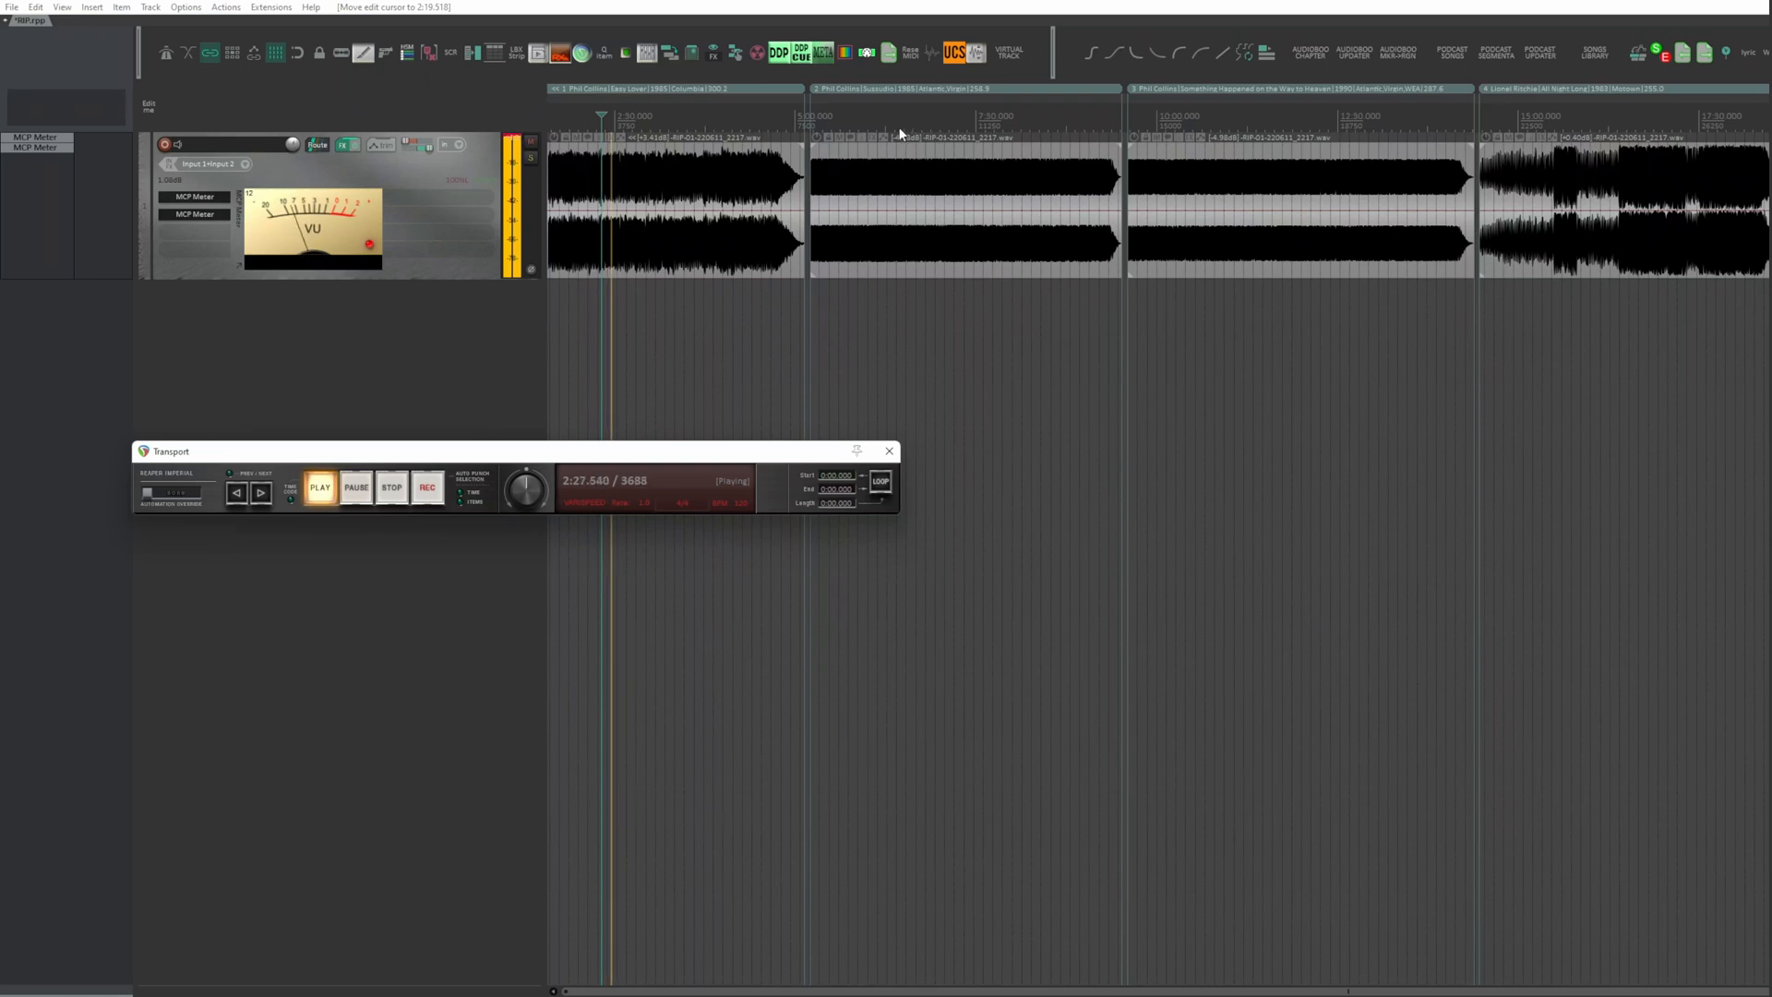
Step: Audition the second, third and fourth songs at points within each item to compare their loudness
{"action": "left_click", "coordinate": [900, 132]}
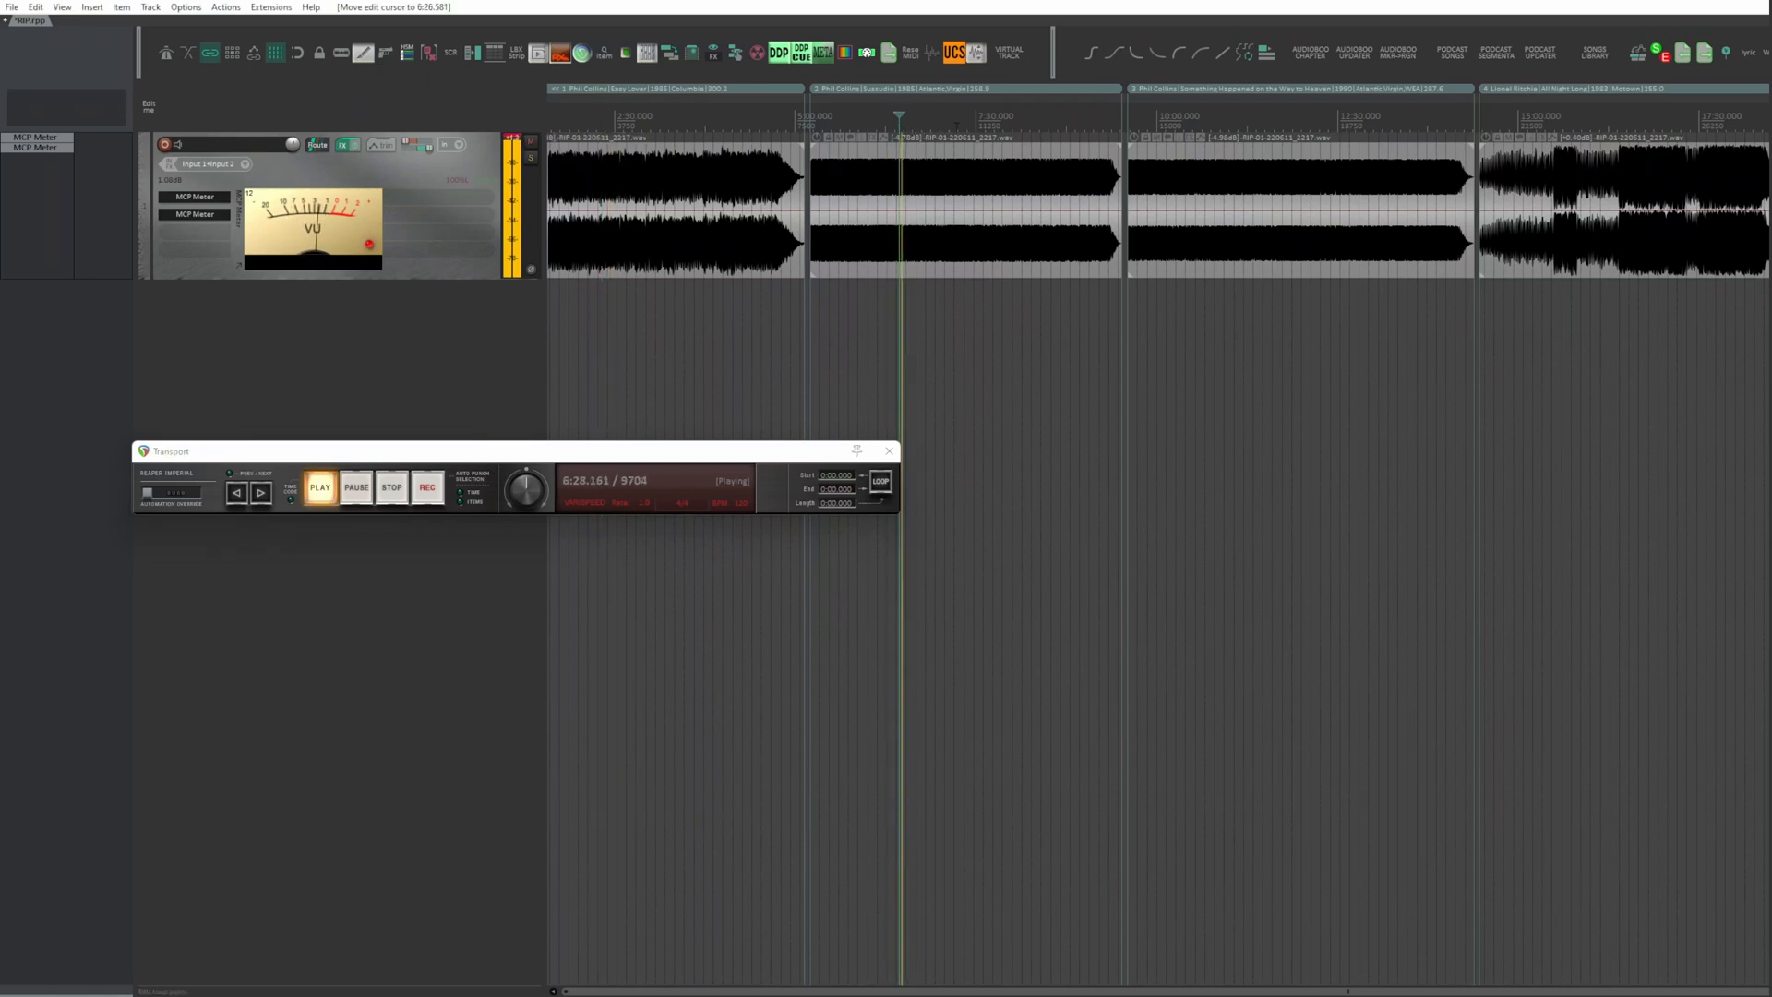
{"action": "left_click", "coordinate": [1204, 120]}
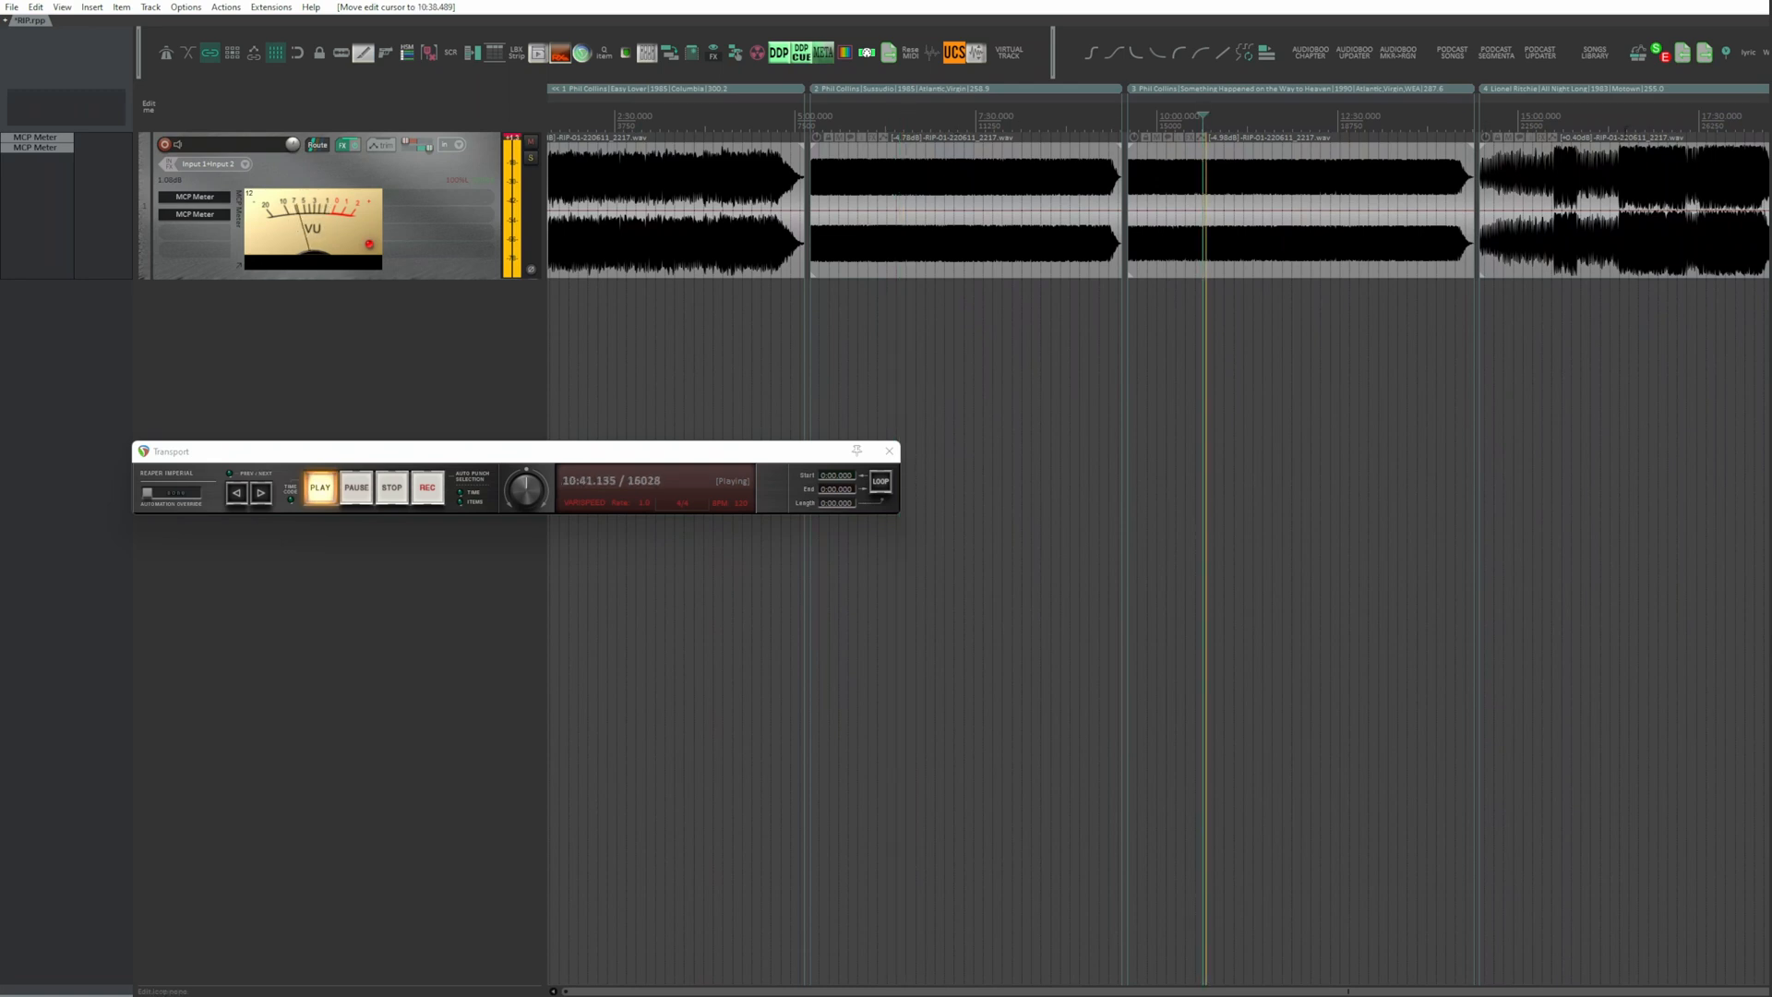
{"action": "left_click", "coordinate": [1624, 121]}
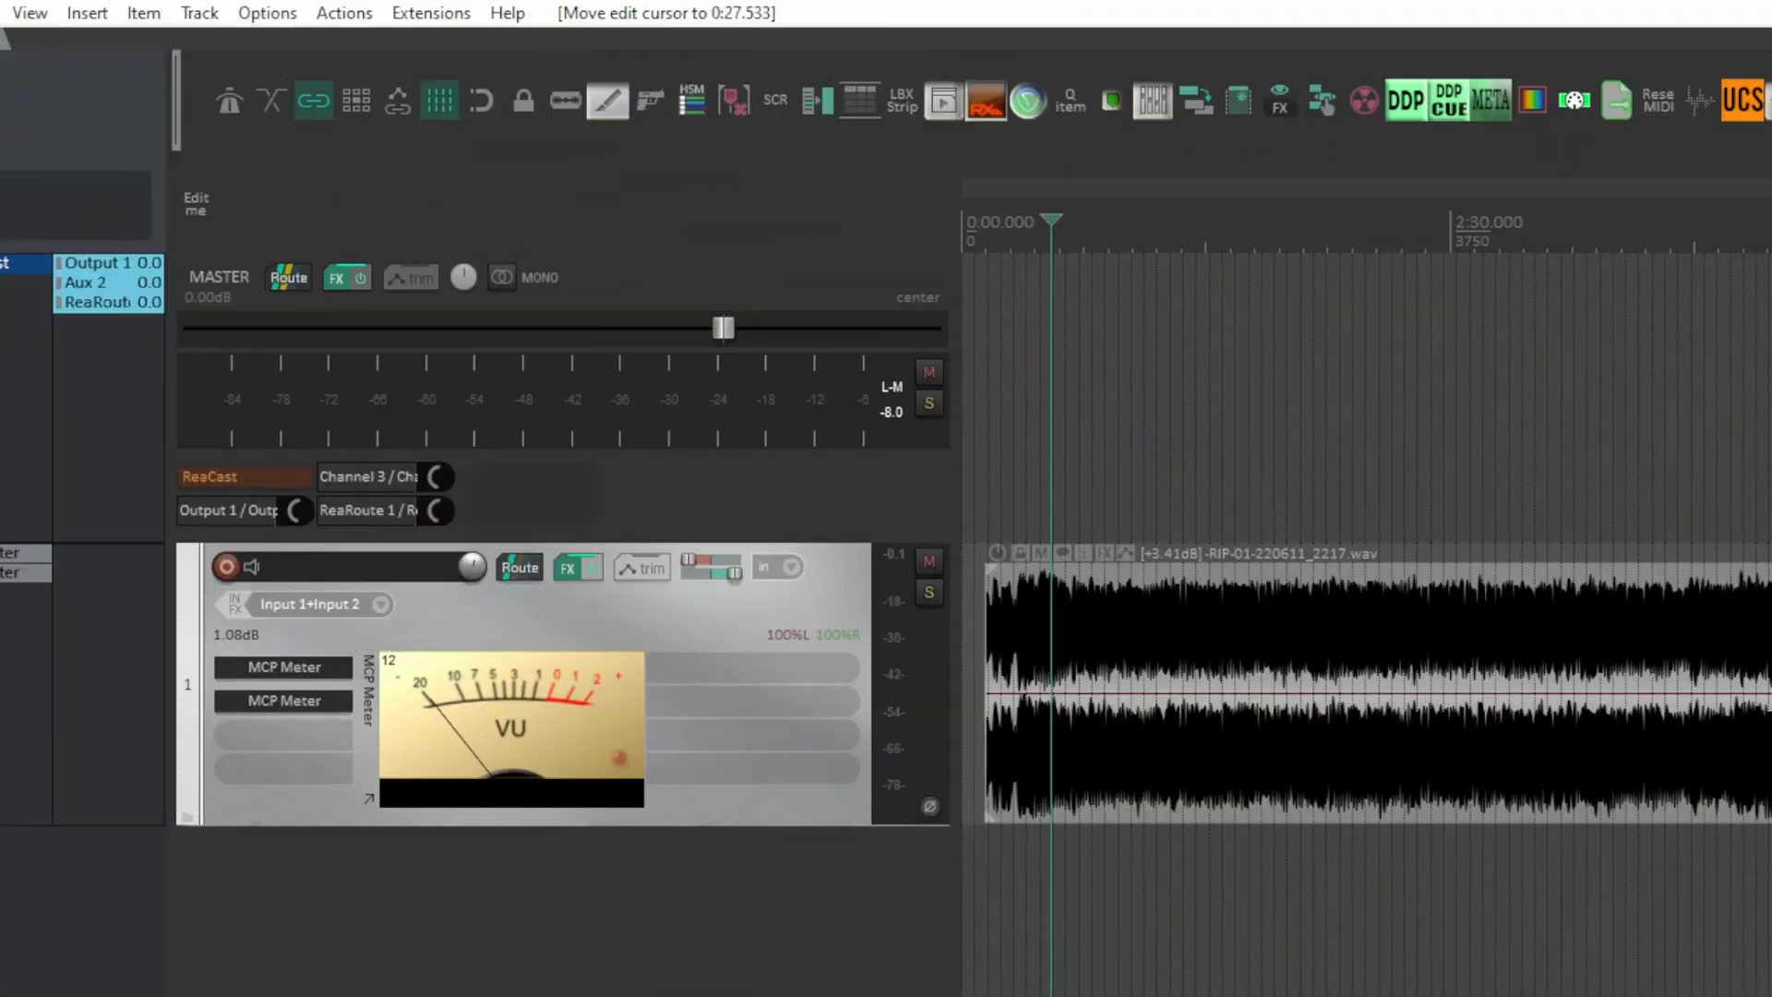
Step: Find the TormyVanCool_Songs_Library.lua script by filtering the action list for "songs library", and arm the SONGS LIBRARY action
{"action": "left_click", "coordinate": [340, 14]}
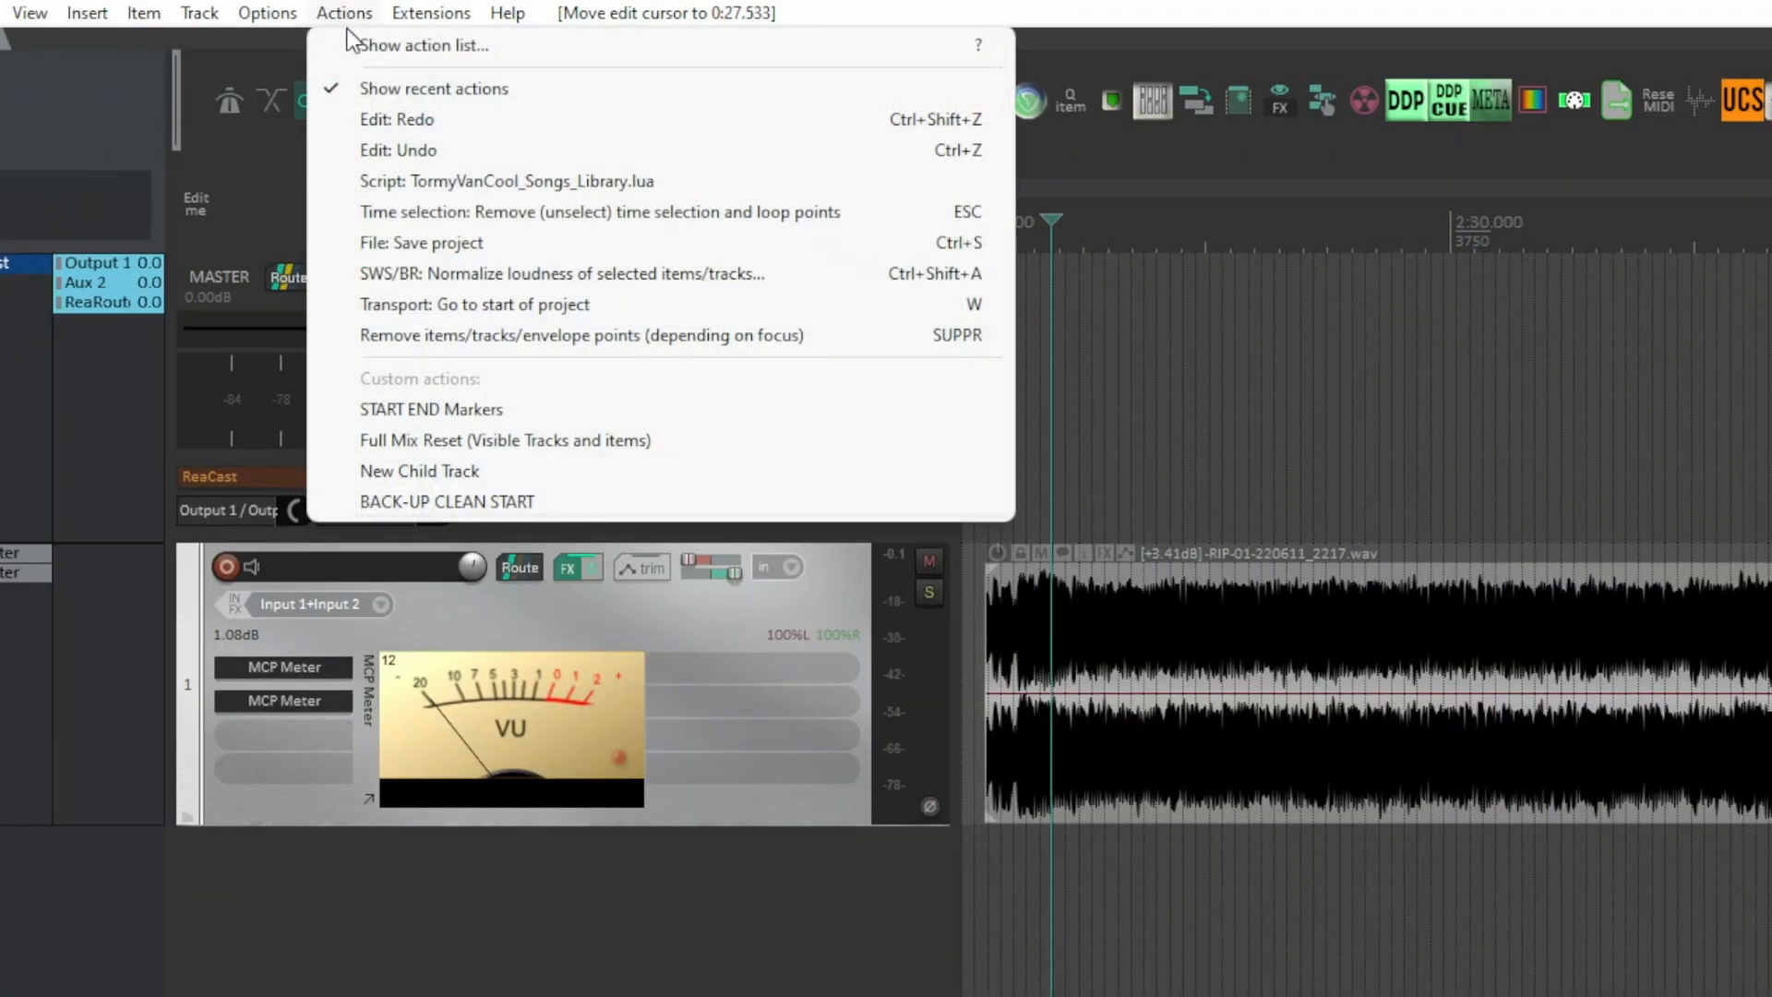
{"action": "left_click", "coordinate": [358, 46]}
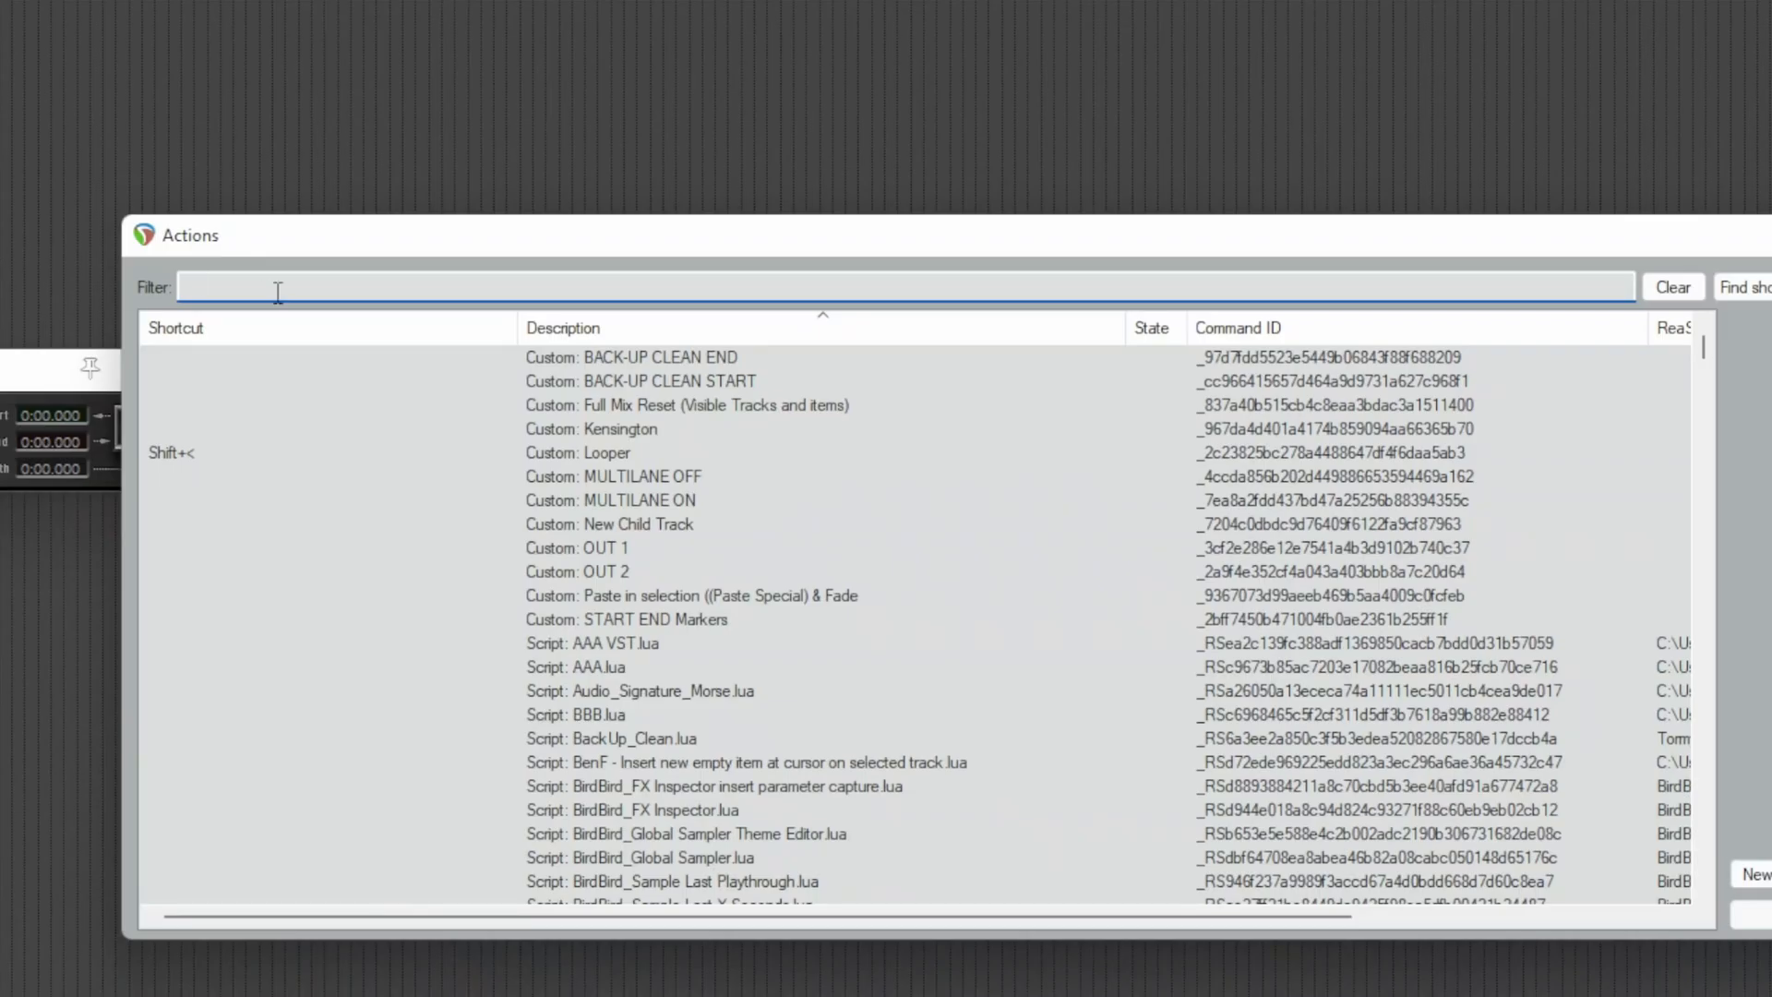
{"action": "type", "text": "songs library"}
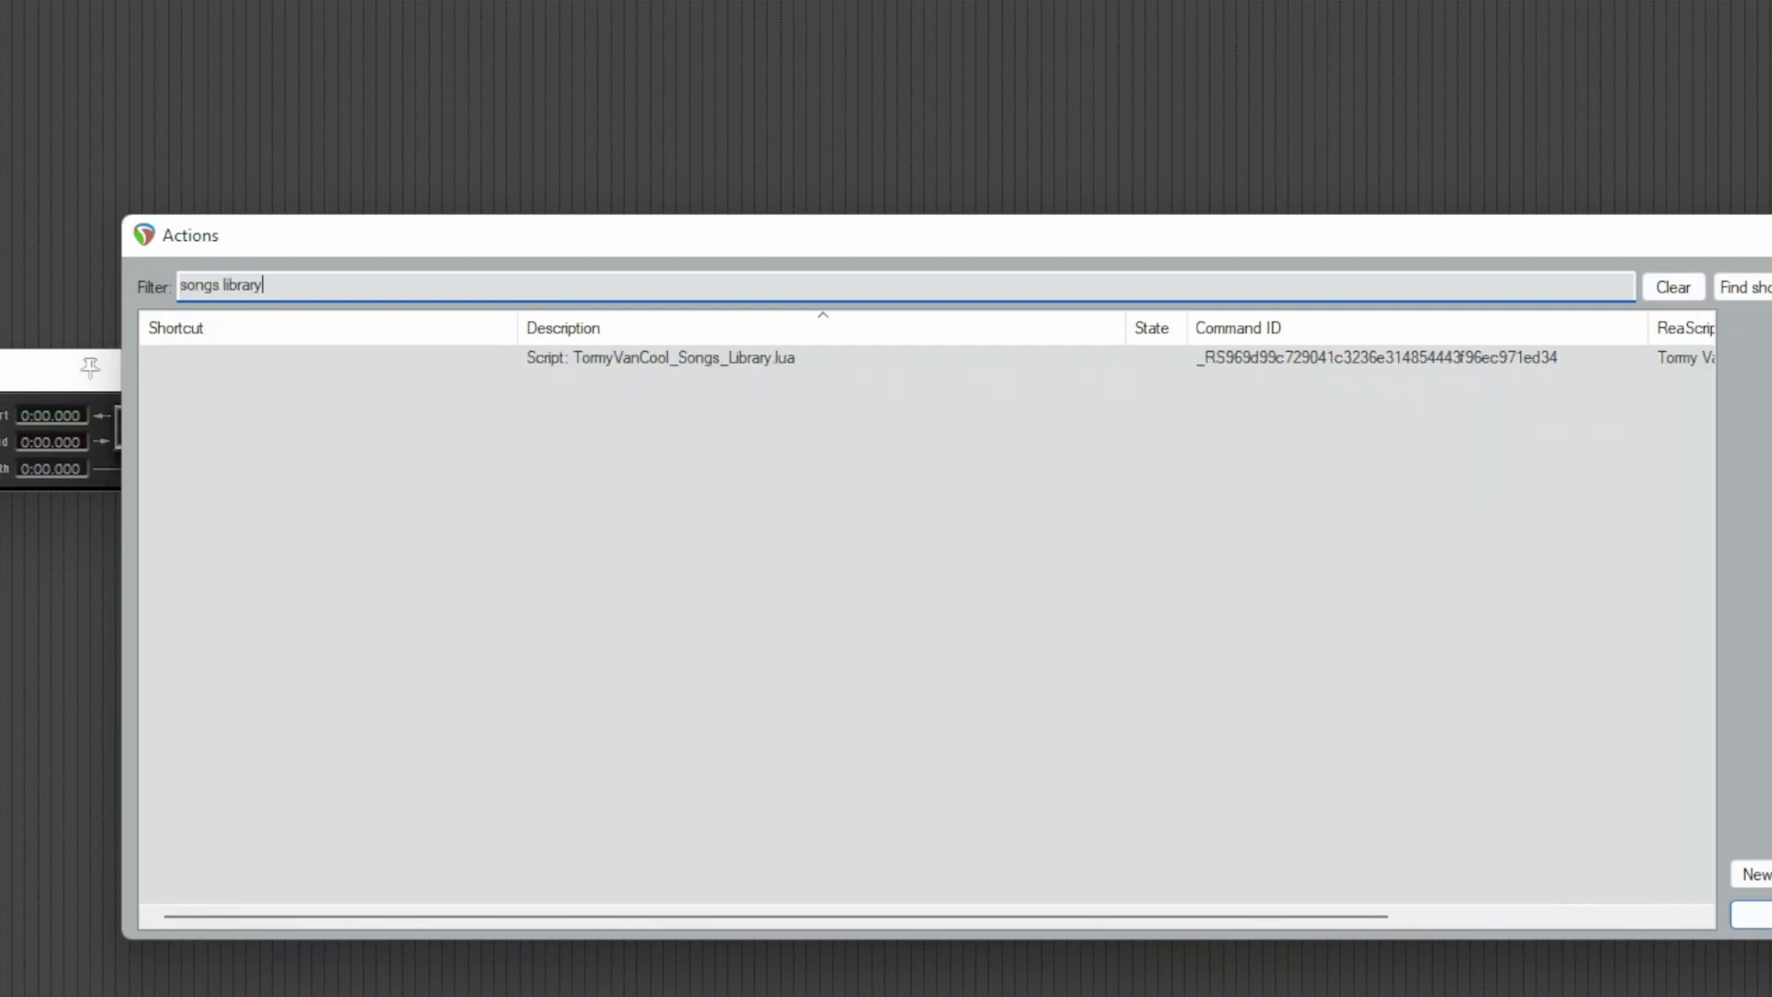
{"action": "left_click", "coordinate": [762, 363]}
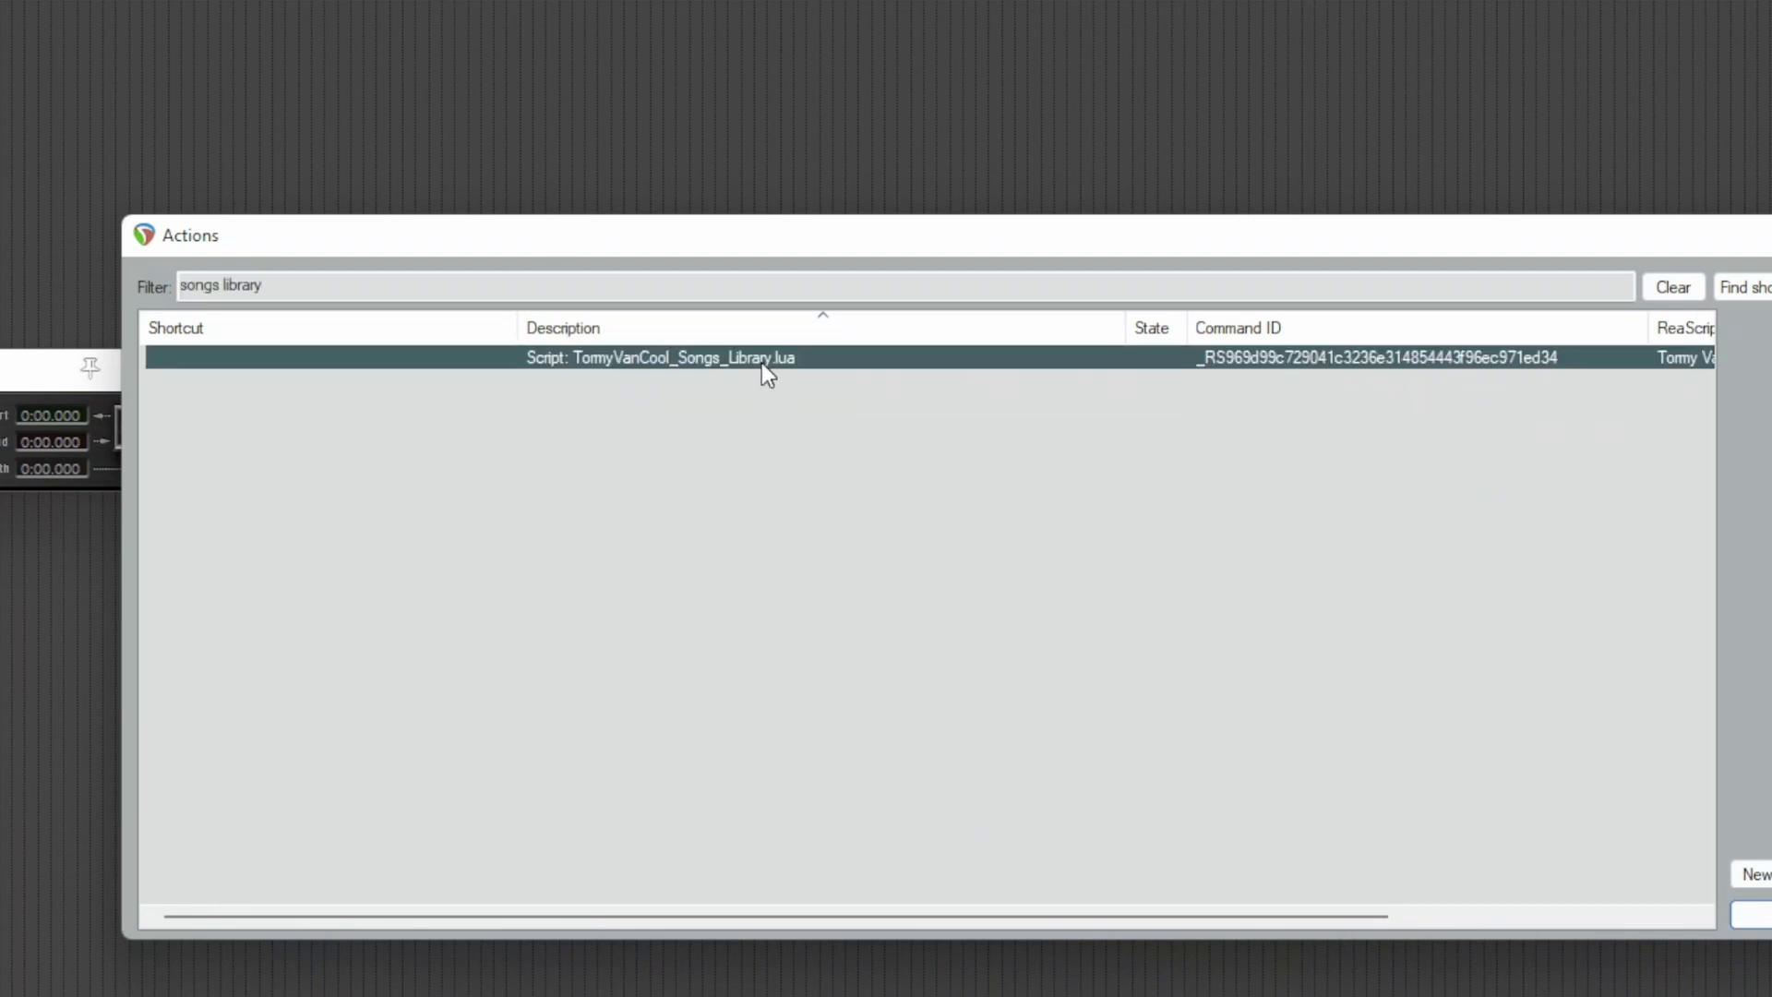
{"action": "right_click", "coordinate": [764, 374]}
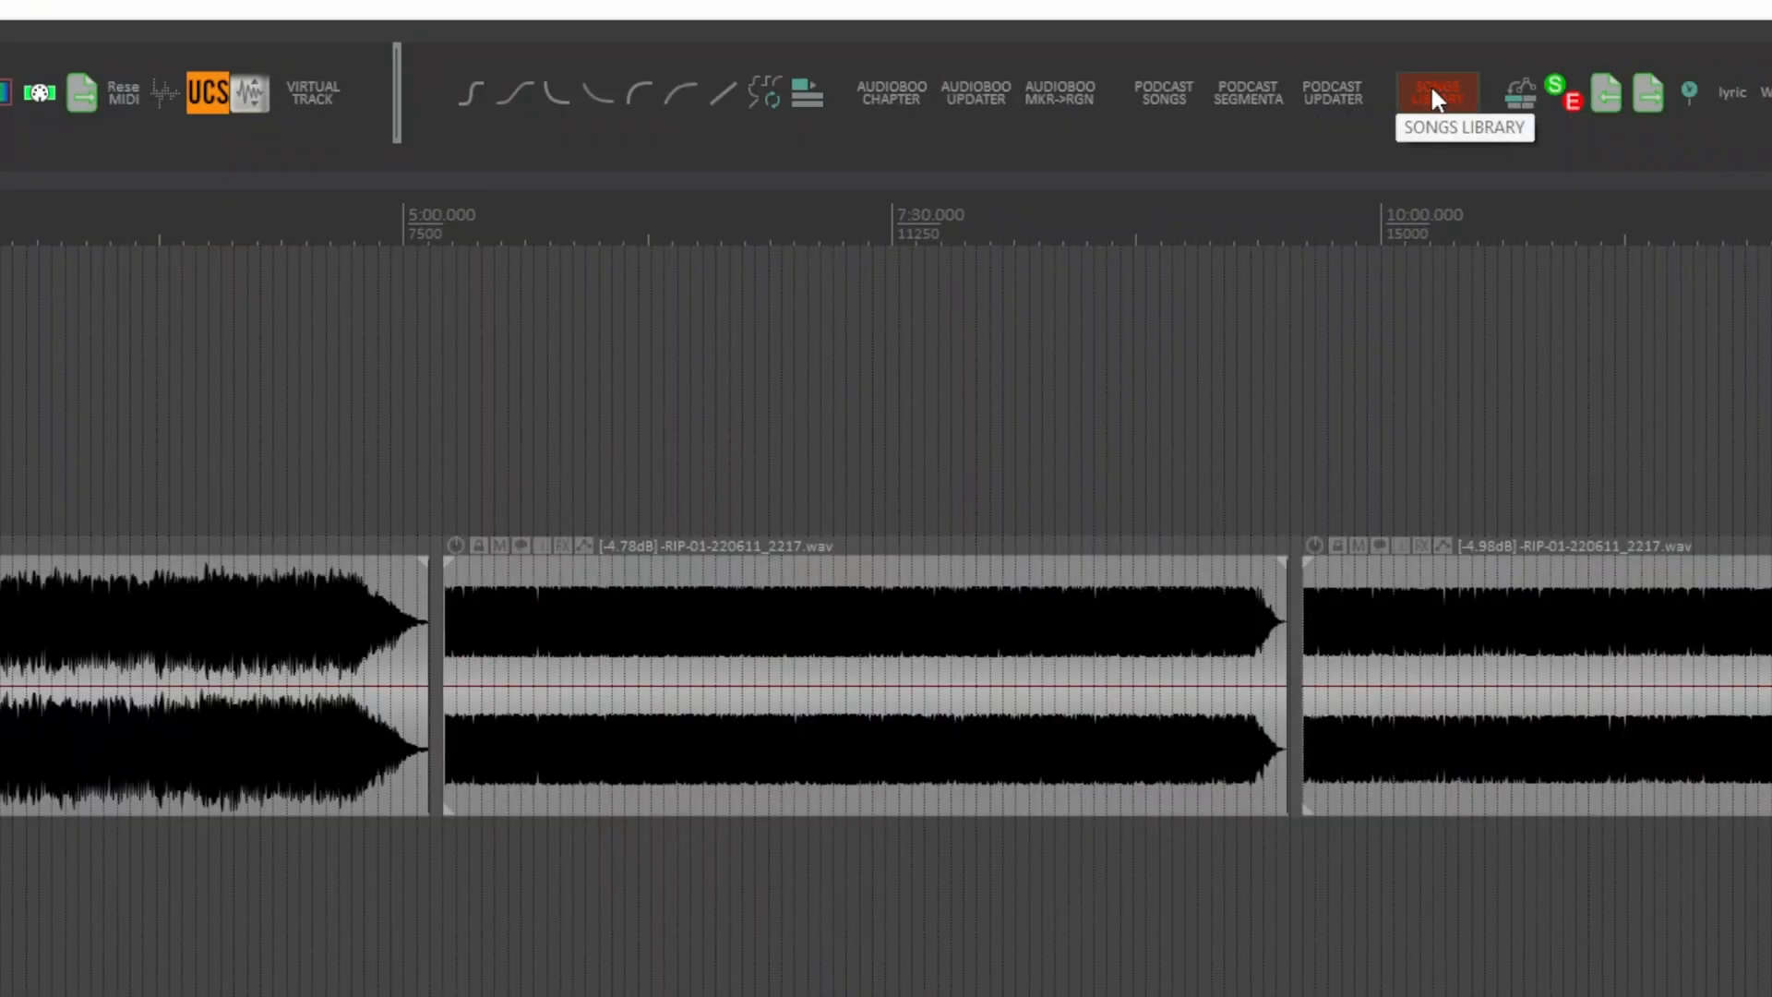
{"action": "right_click", "coordinate": [1430, 85]}
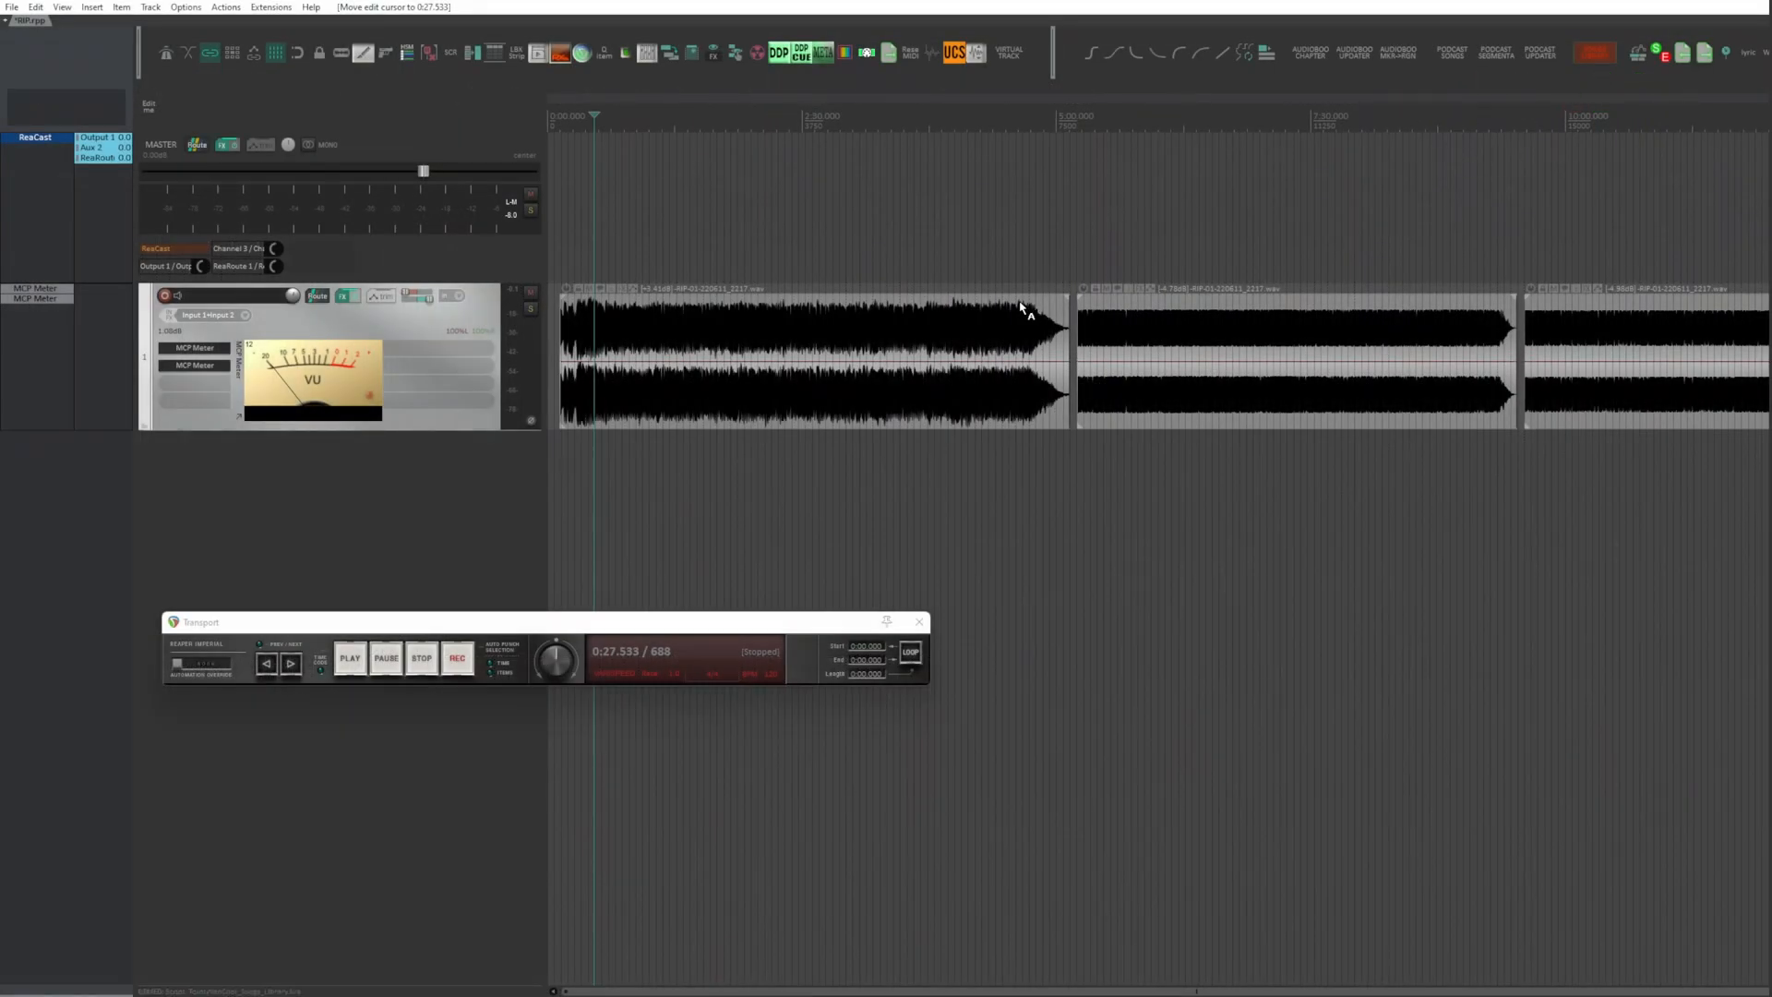
Step: Run the armed script on the first song item and enter performer Phil Collins and title Easy Lover
{"action": "left_click", "coordinate": [866, 336]}
{"action": "key", "text": "super+v"}
{"action": "left_click", "coordinate": [612, 441]}
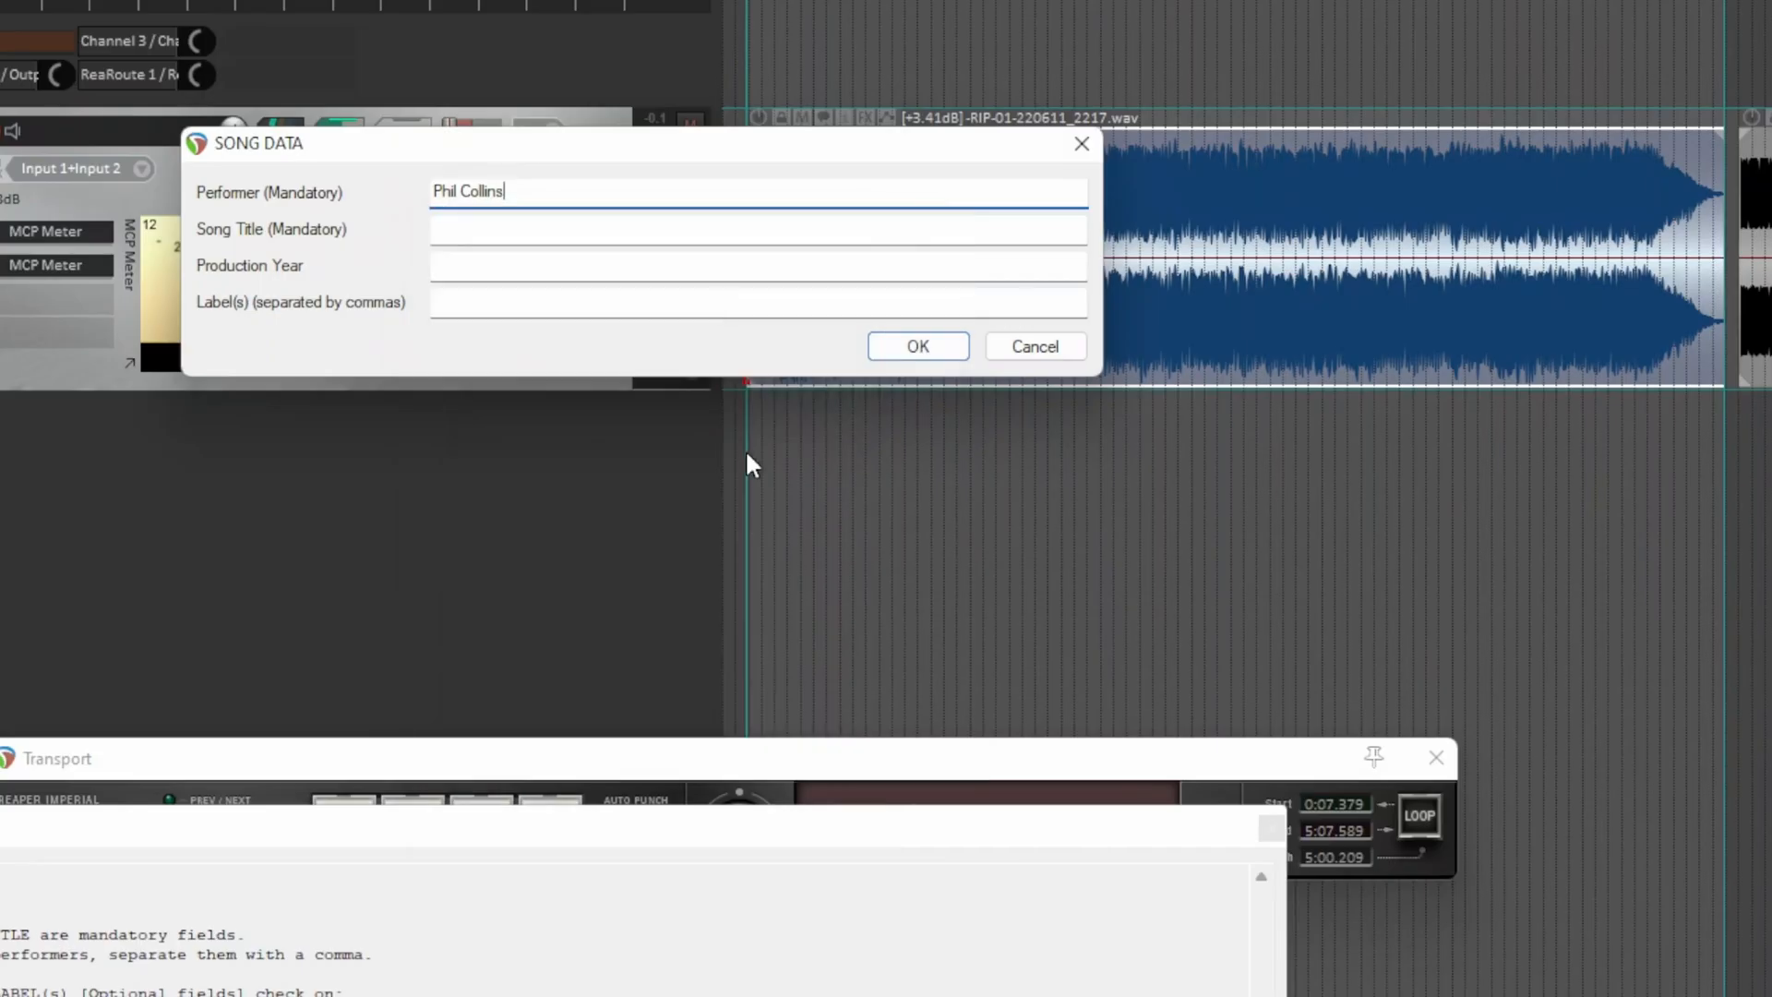
{"action": "left_click", "coordinate": [544, 349]}
{"action": "key", "text": "super+v"}
{"action": "left_click", "coordinate": [487, 553]}
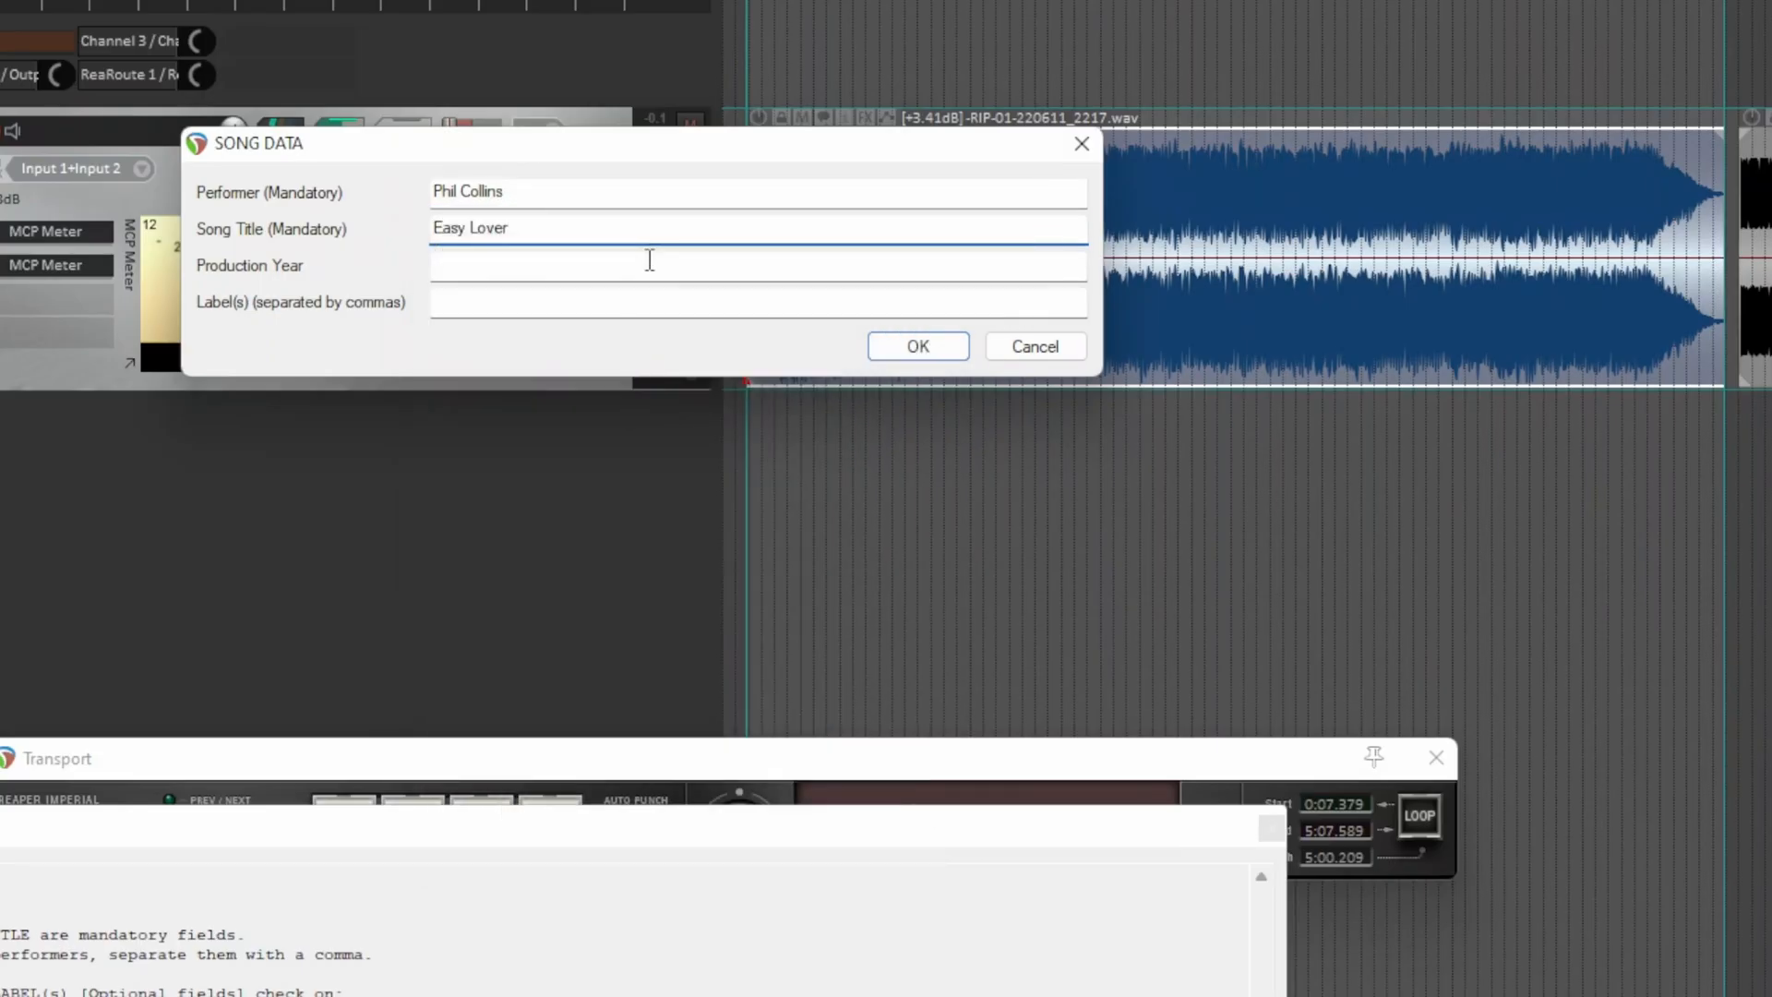
Step: Set the first song's production year to 1985 and label to Columbia, and submit the song data
{"action": "left_click", "coordinate": [648, 263]}
{"action": "key", "text": "super+v"}
{"action": "left_click", "coordinate": [575, 761]}
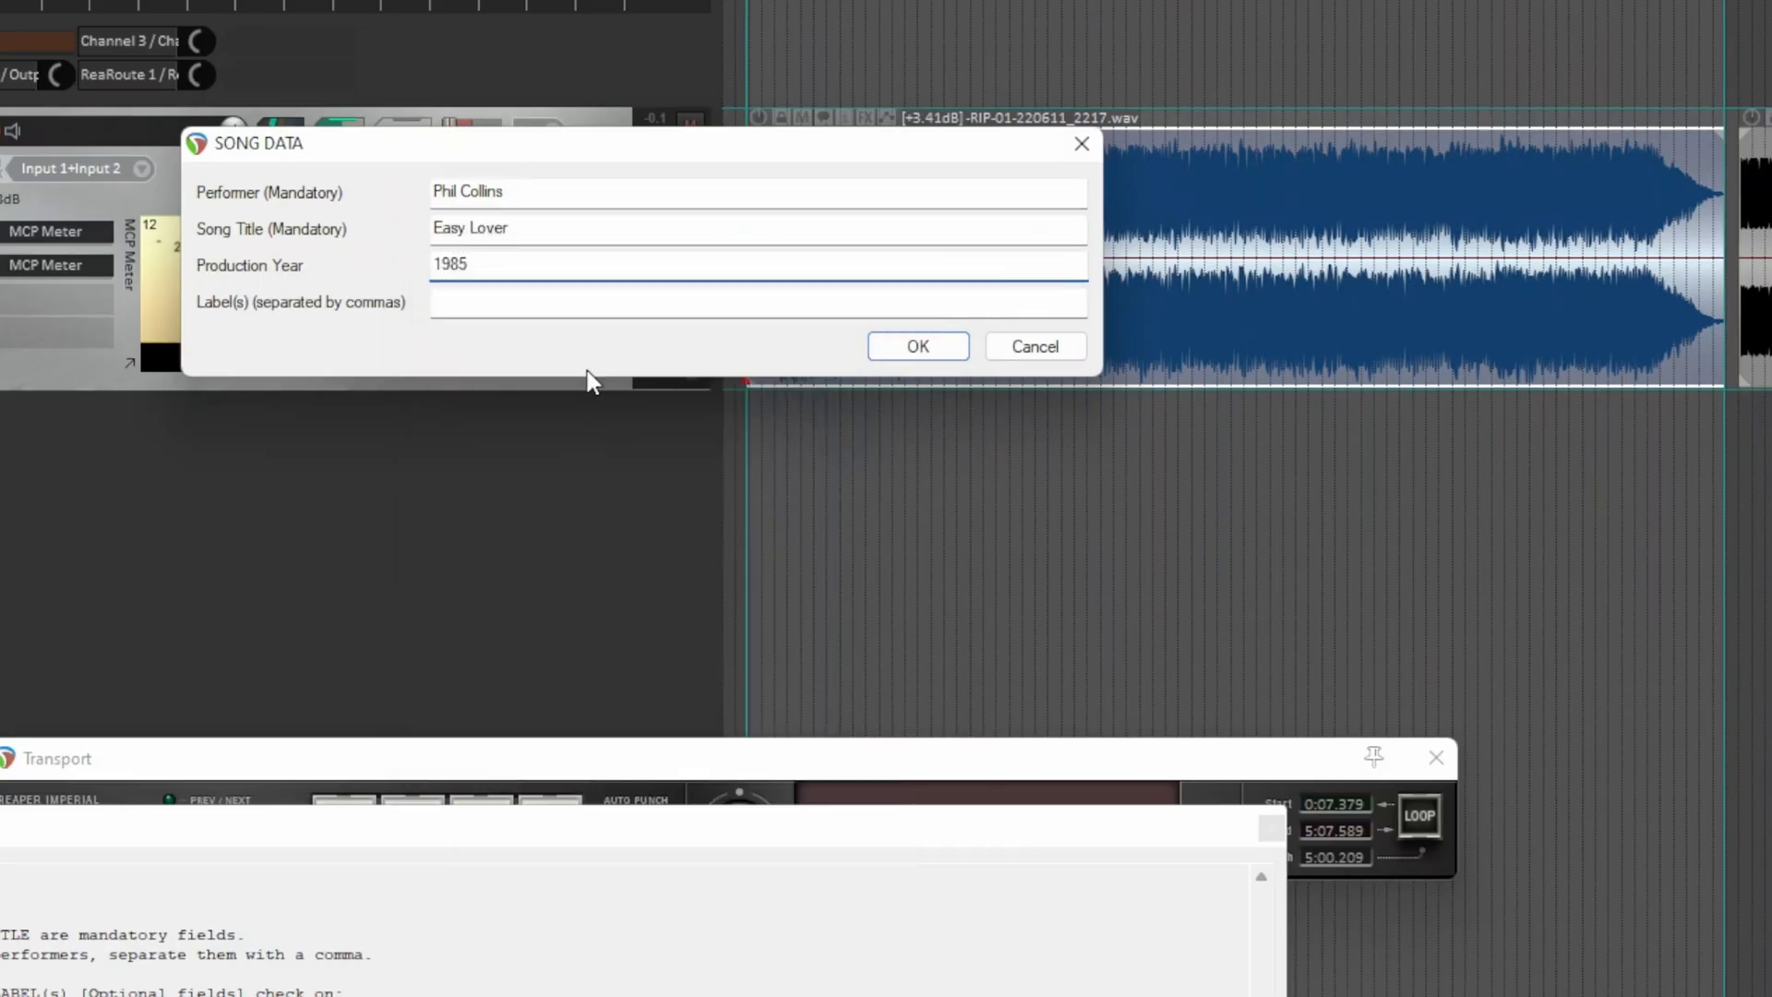
{"action": "left_click", "coordinate": [637, 303]}
{"action": "key", "text": "super+v"}
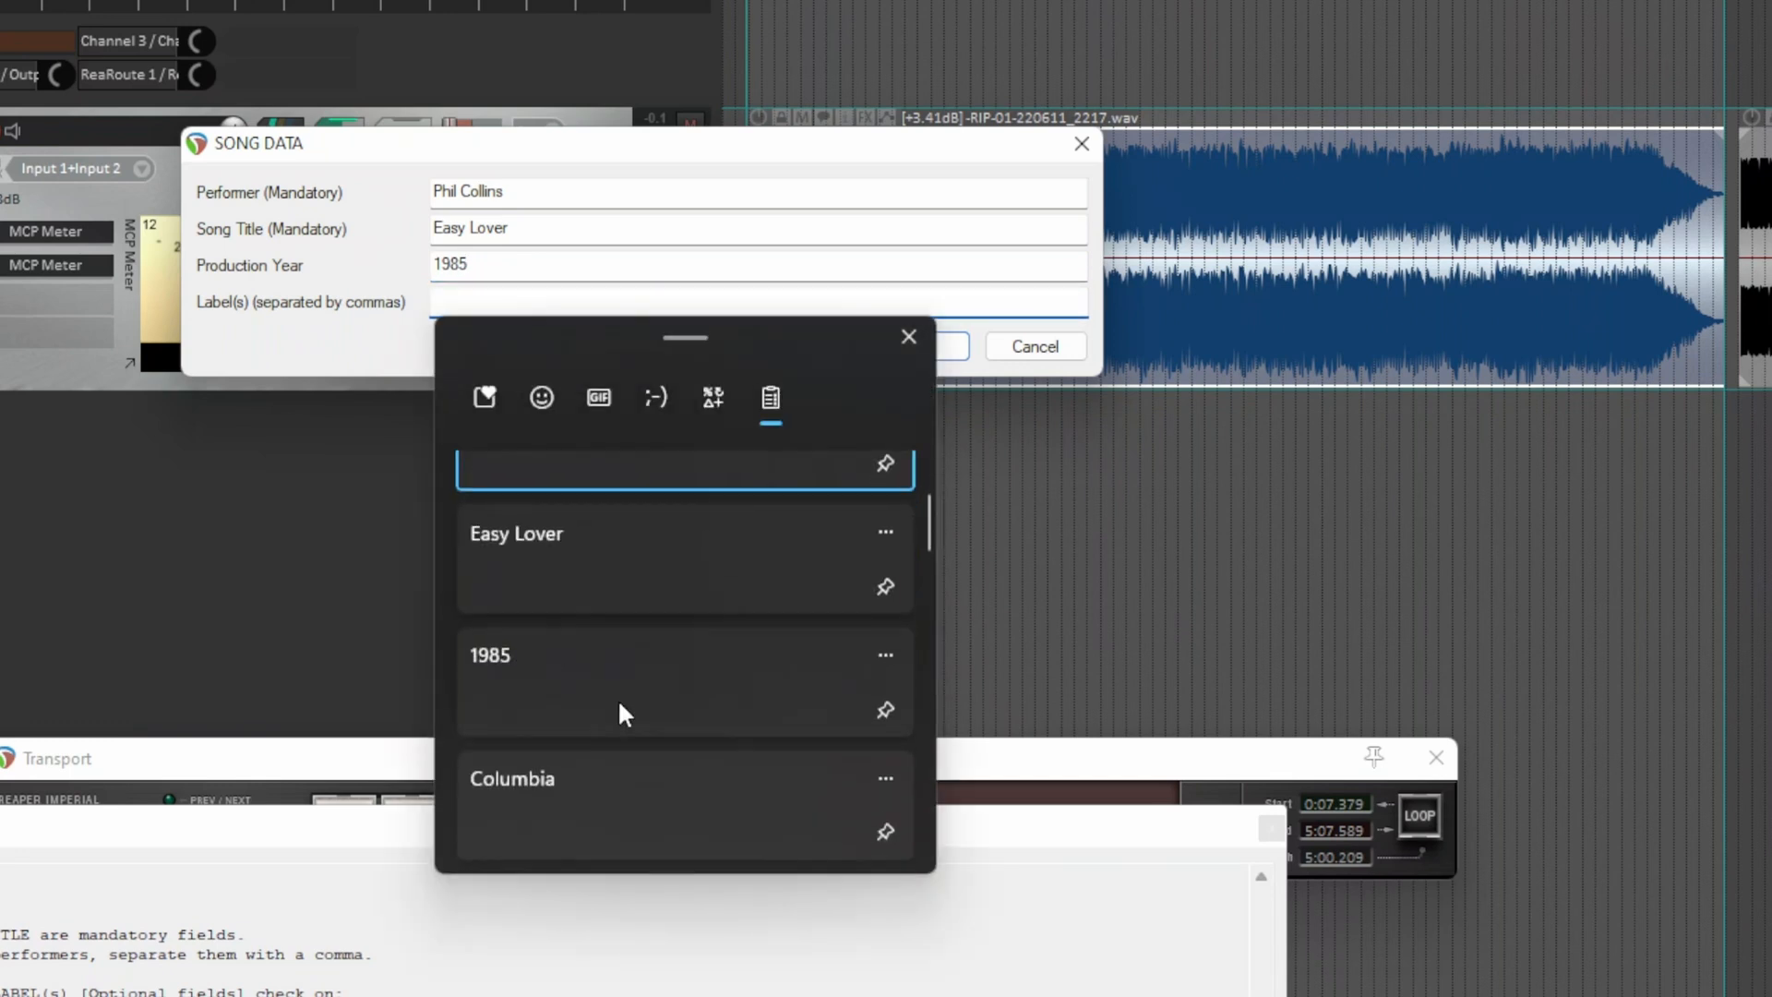
{"action": "left_click", "coordinate": [596, 777]}
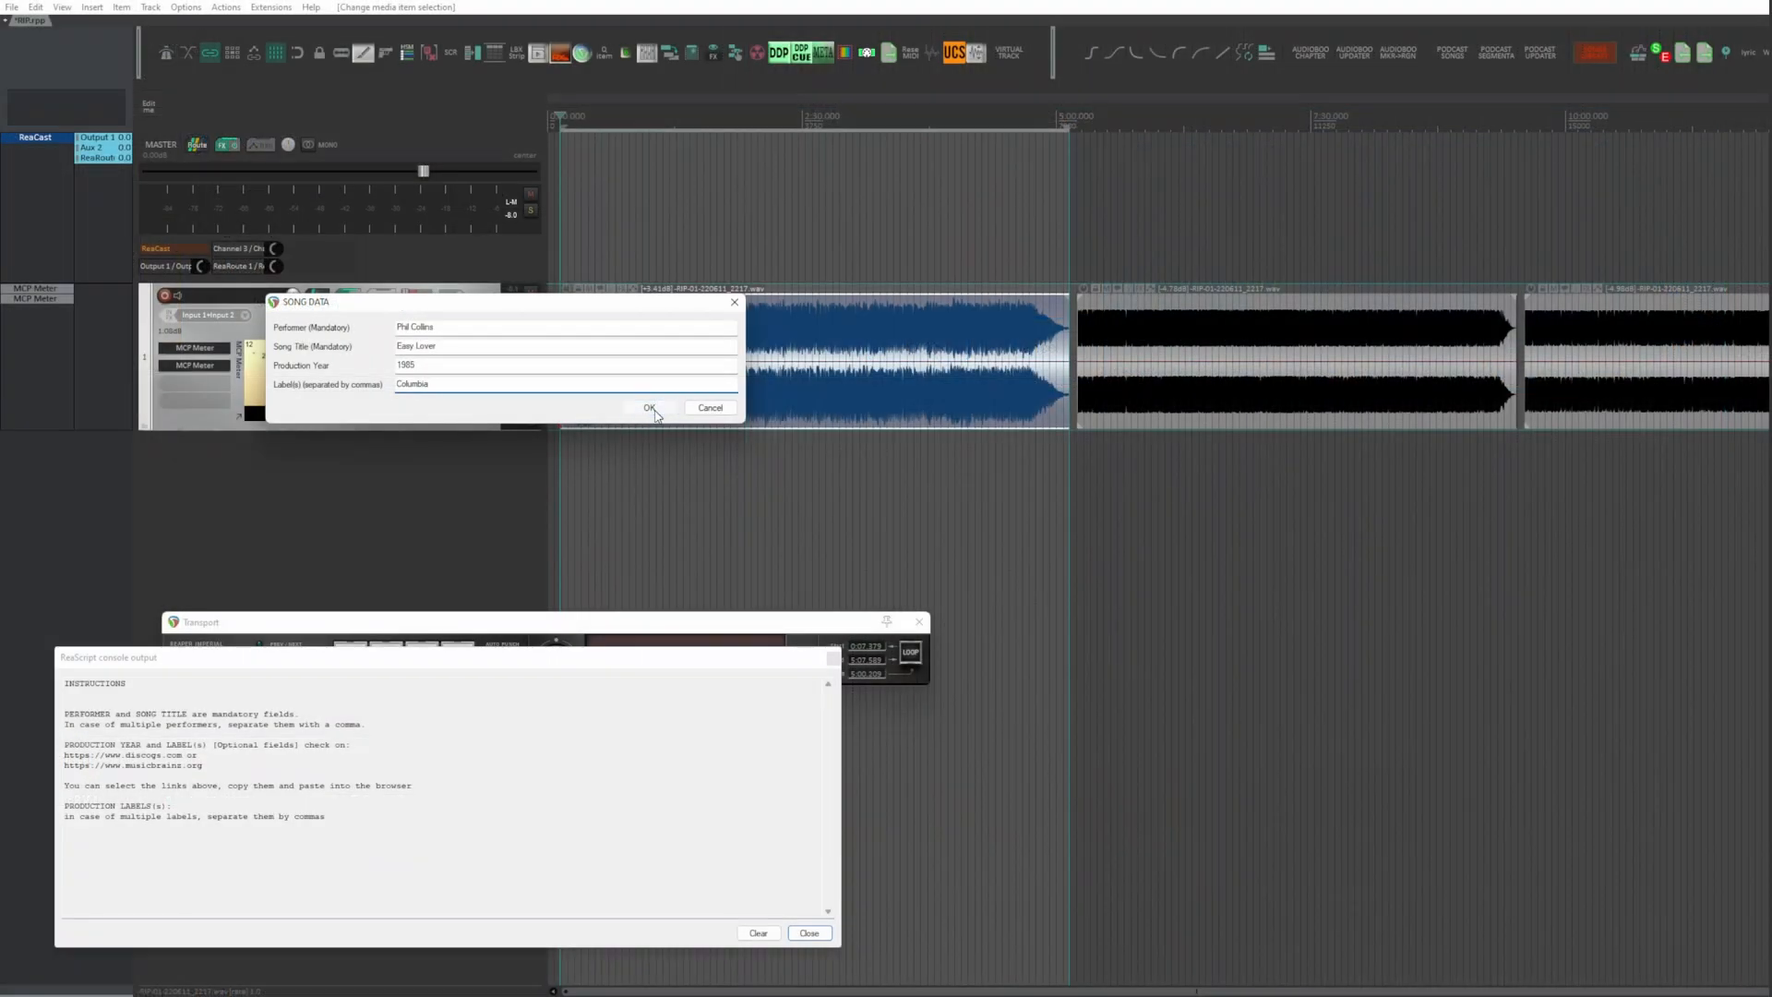
{"action": "left_click", "coordinate": [918, 346]}
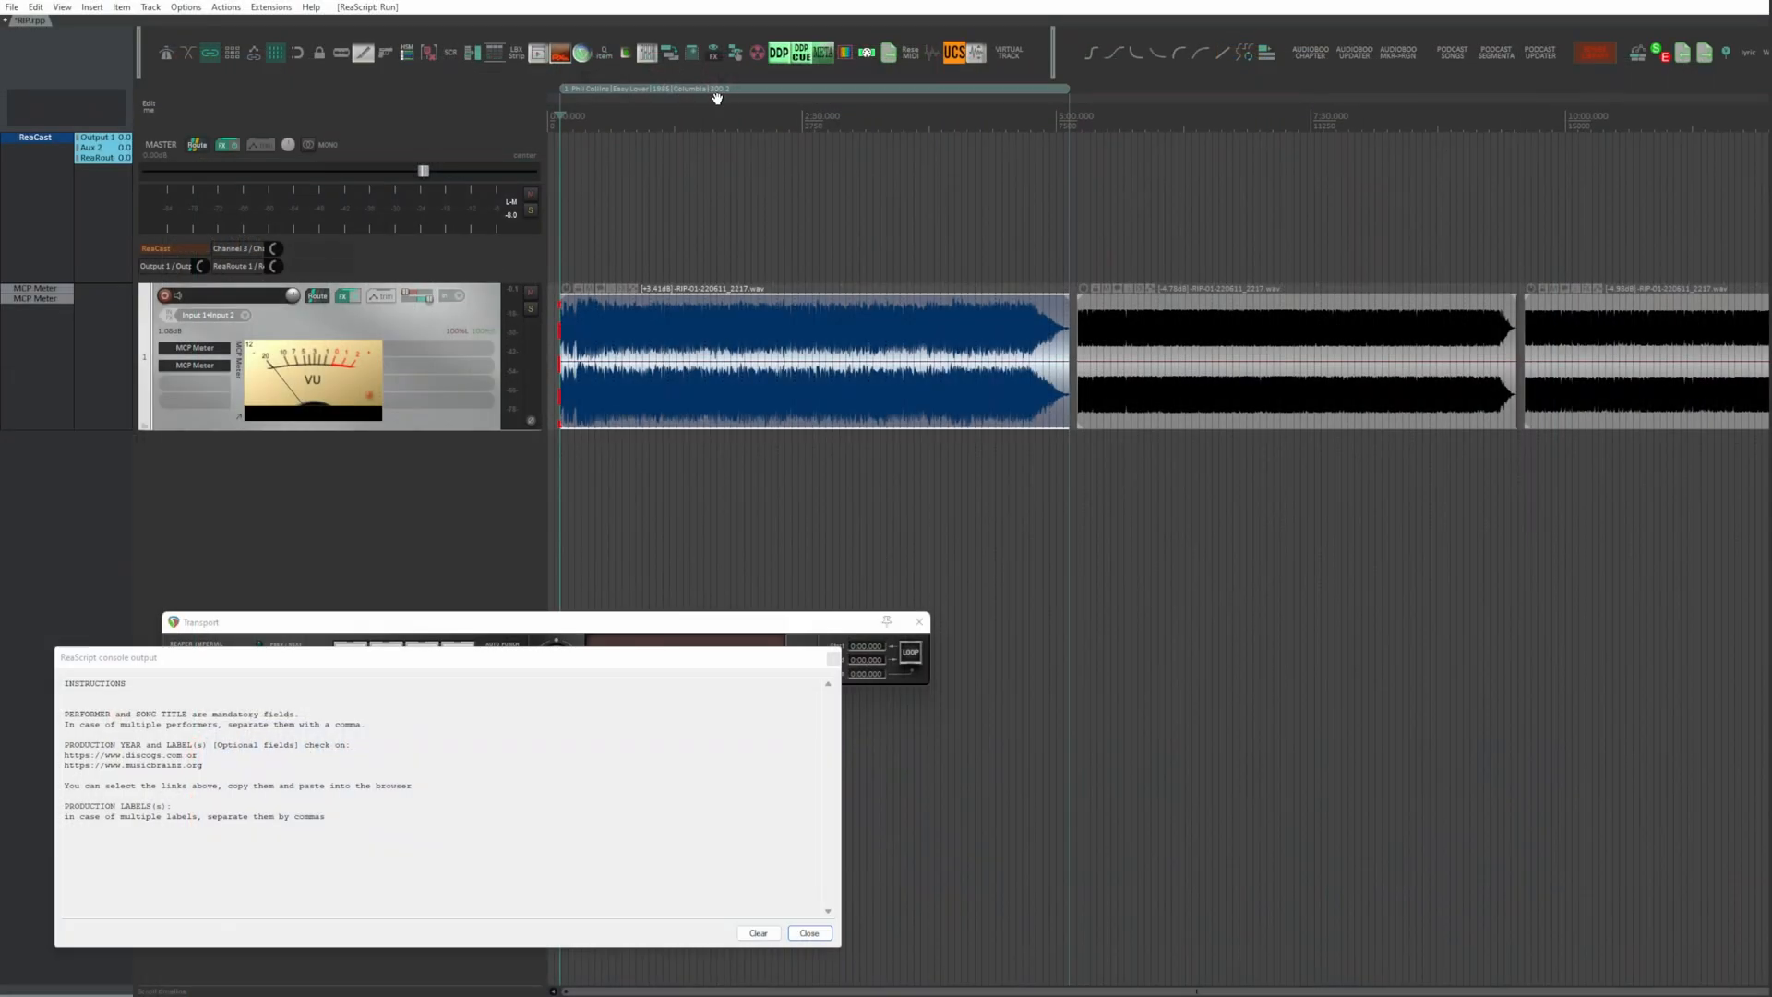
Step: Run the armed script on the second song item and enter performer Phil Collins and title Sussudio
{"action": "left_click", "coordinate": [1179, 330]}
{"action": "key", "text": "super+v"}
{"action": "left_click", "coordinate": [459, 469]}
{"action": "key", "text": "super+v"}
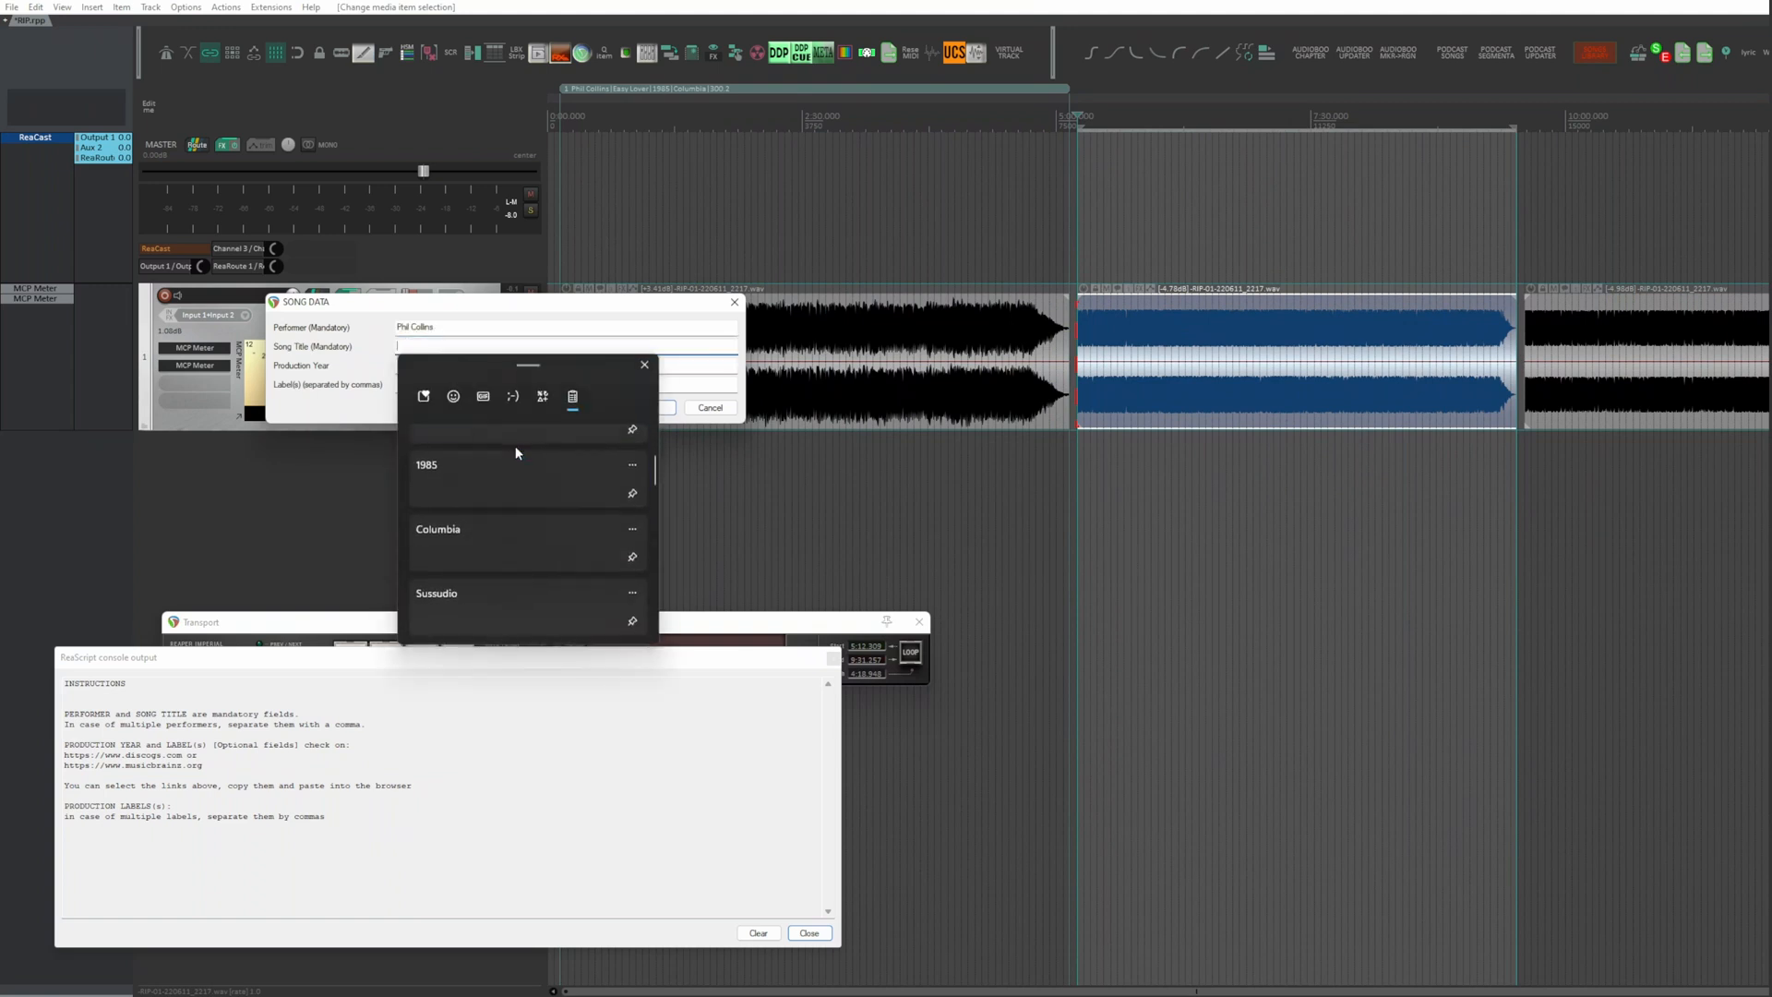
{"action": "left_click", "coordinate": [515, 445]}
Step: Set the second song's production year to 1985 and labels to Atlantic,Virgin, and submit the song data
{"action": "left_click", "coordinate": [502, 369]}
{"action": "key", "text": "super+v"}
{"action": "left_click", "coordinate": [501, 480]}
{"action": "left_click", "coordinate": [493, 385]}
{"action": "key", "text": "super+v"}
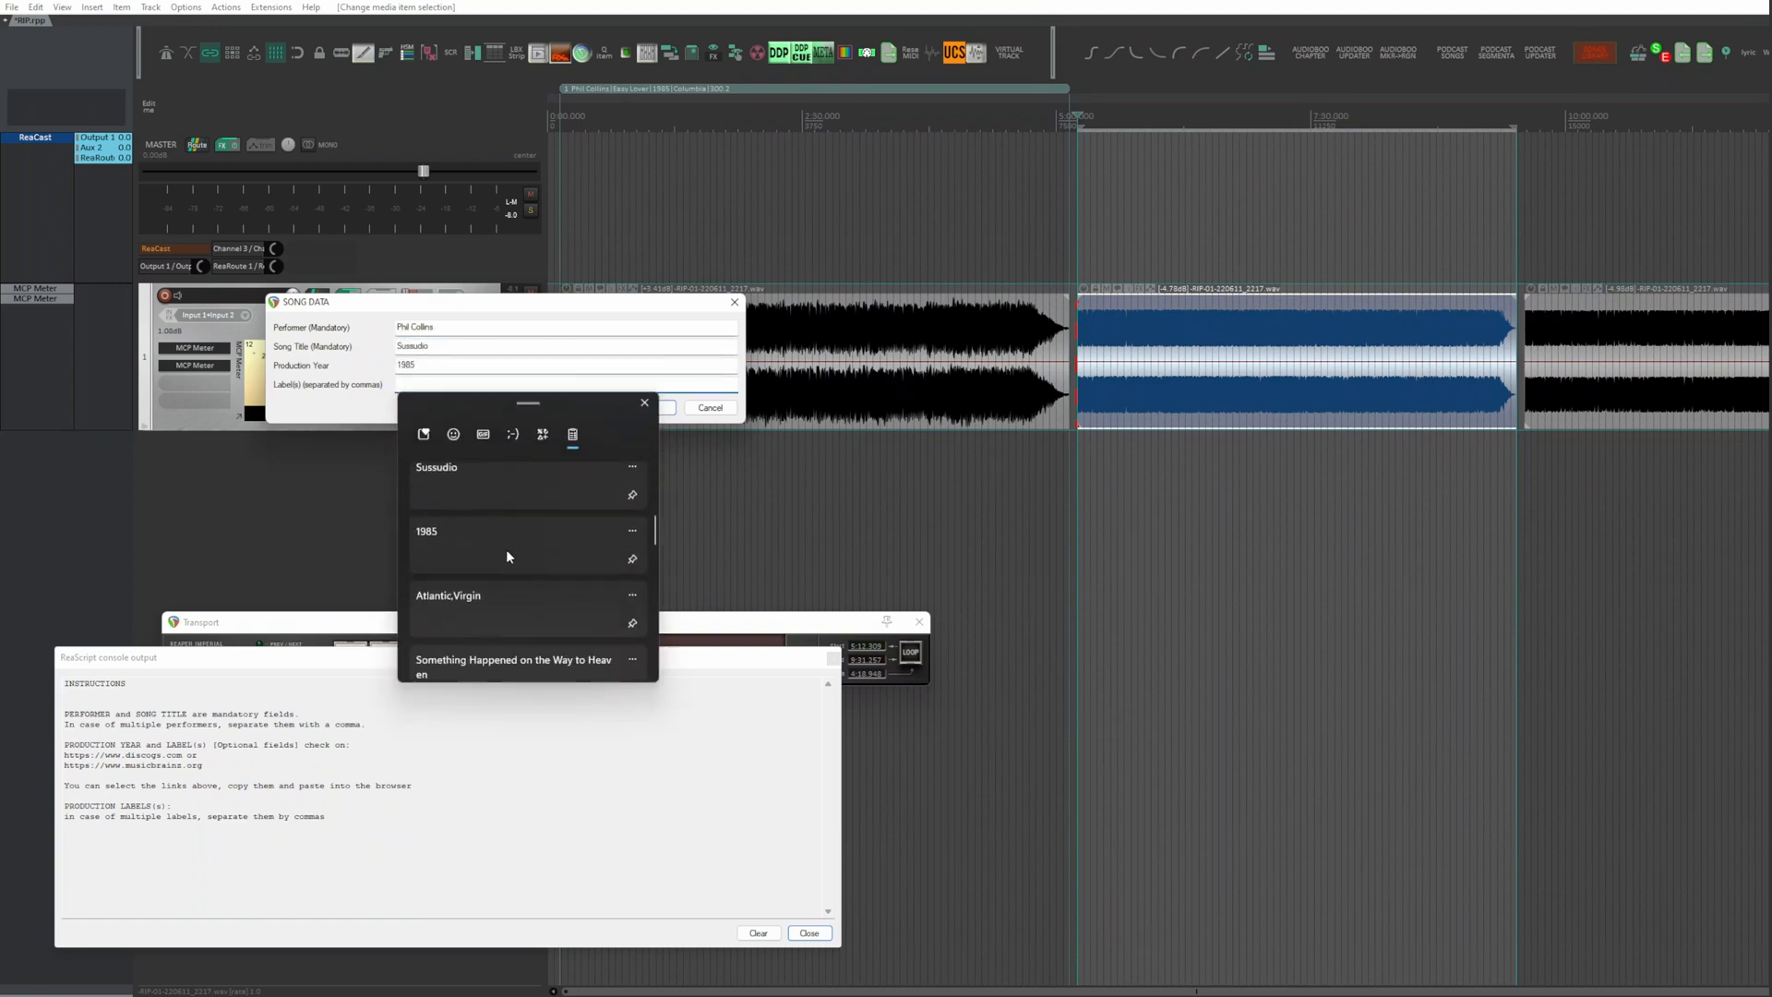
{"action": "left_click", "coordinate": [506, 550]}
{"action": "key", "text": "Return"}
Step: Enter performer Phil Collins and title Something Happened on the Way to Heaven in the third song item's data
{"action": "type", "text": "Phil Collins"}
{"action": "left_click", "coordinate": [503, 457]}
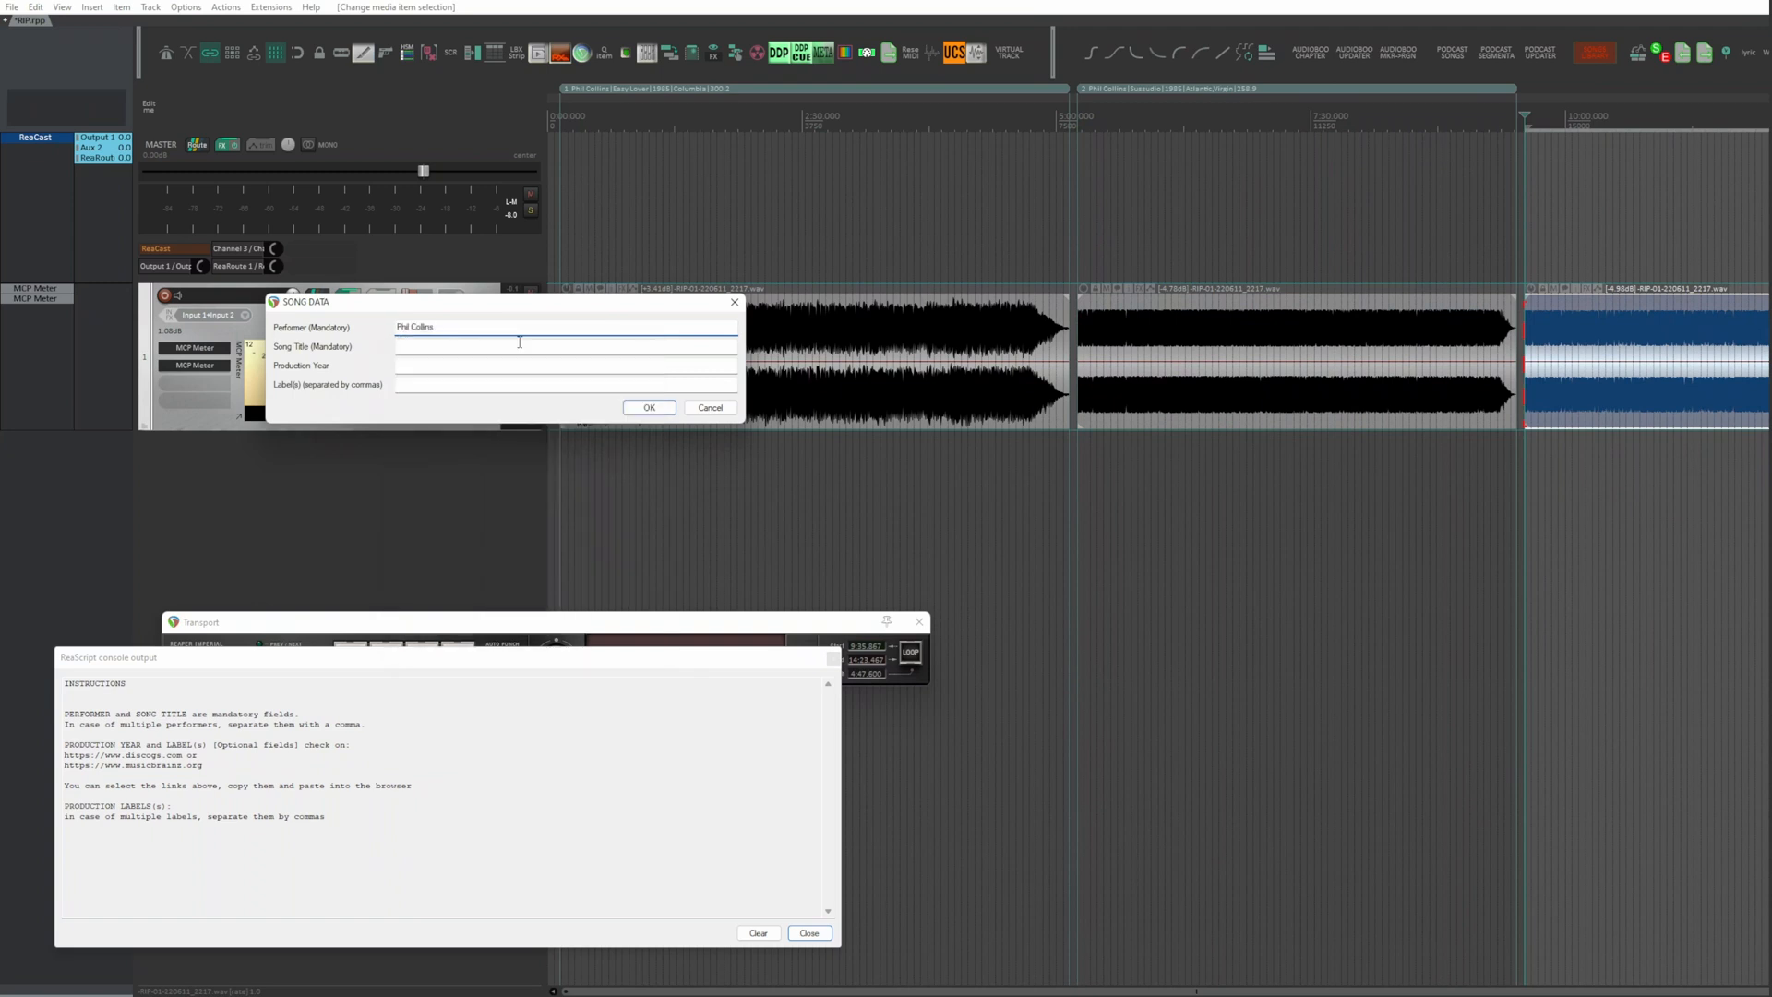
{"action": "left_click", "coordinate": [517, 344]}
{"action": "key", "text": "super+v"}
{"action": "scroll", "coordinate": [465, 499], "scroll_direction": "down", "scroll_amount": 5}
{"action": "left_click", "coordinate": [465, 500]}
Step: Set the third song's production year to 1990 and labels to Atlantic,Virgin,WEA, and submit the song data
{"action": "key", "text": "Tab"}
{"action": "key", "text": "super+v"}
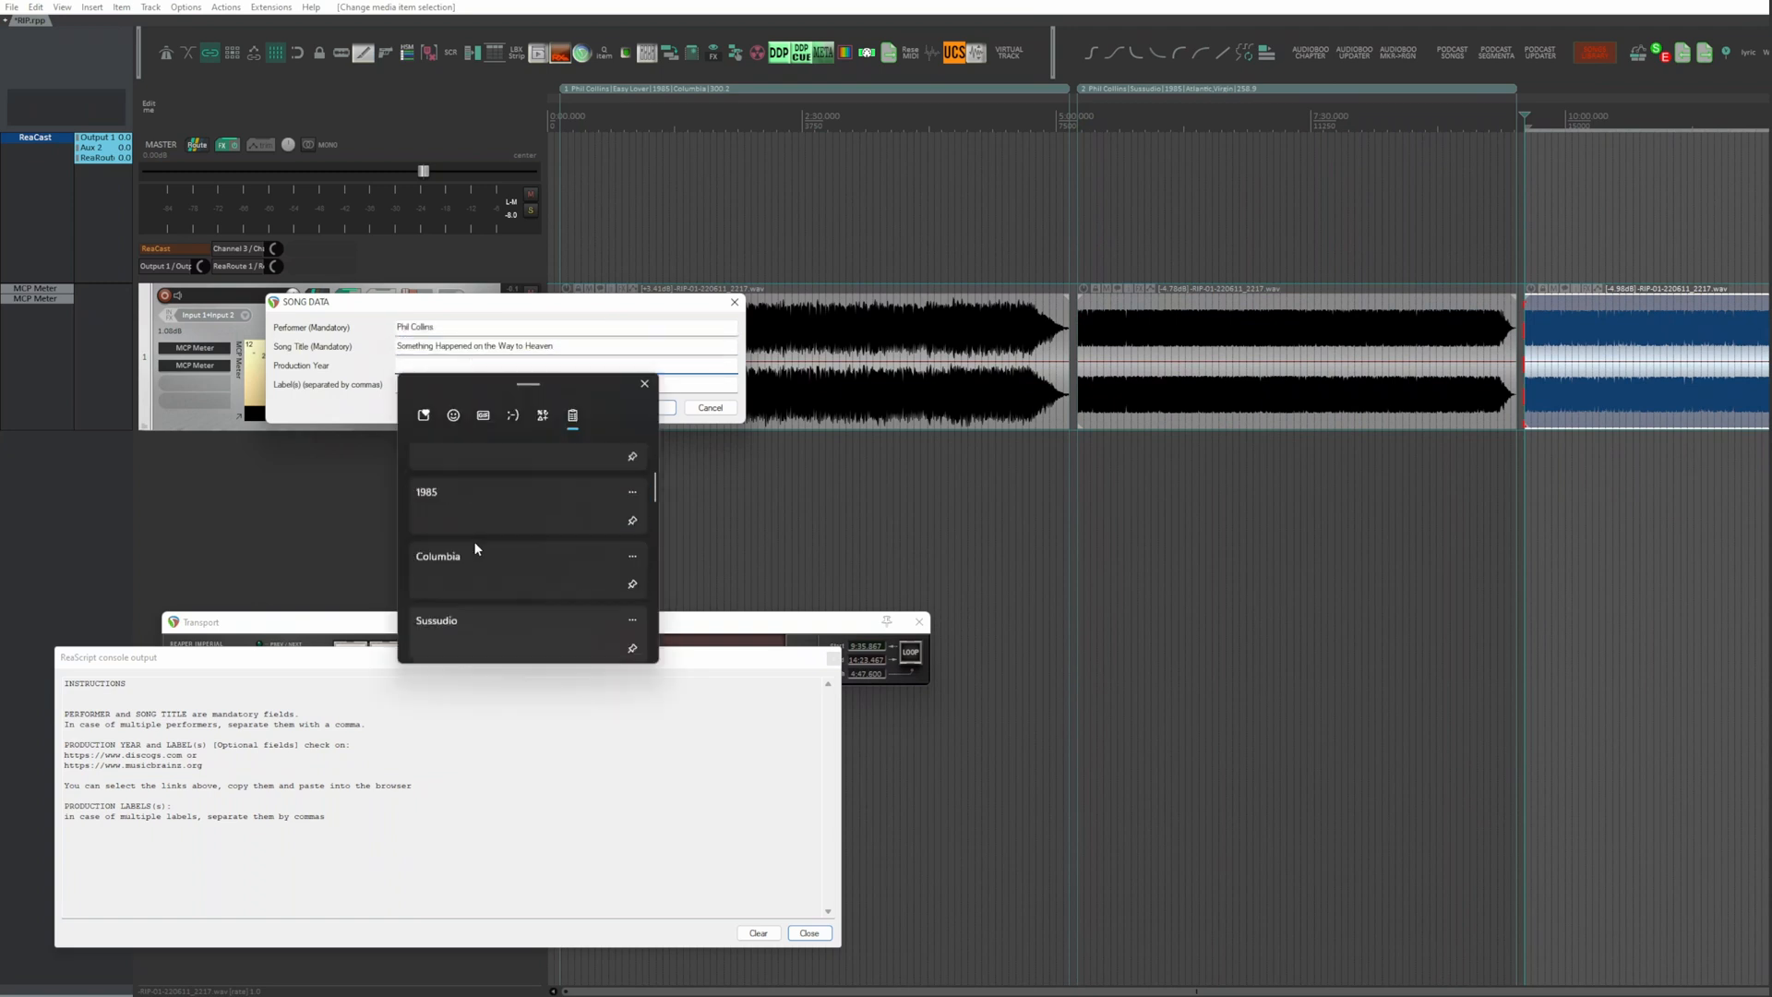
{"action": "scroll", "coordinate": [474, 540], "scroll_direction": "down", "scroll_amount": 3}
{"action": "left_click", "coordinate": [473, 541]}
{"action": "key", "text": "Tab"}
{"action": "type", "text": "1990"}
{"action": "scroll", "coordinate": [519, 582], "scroll_direction": "down", "scroll_amount": 5}
{"action": "scroll", "coordinate": [519, 511], "scroll_direction": "down", "scroll_amount": 3}
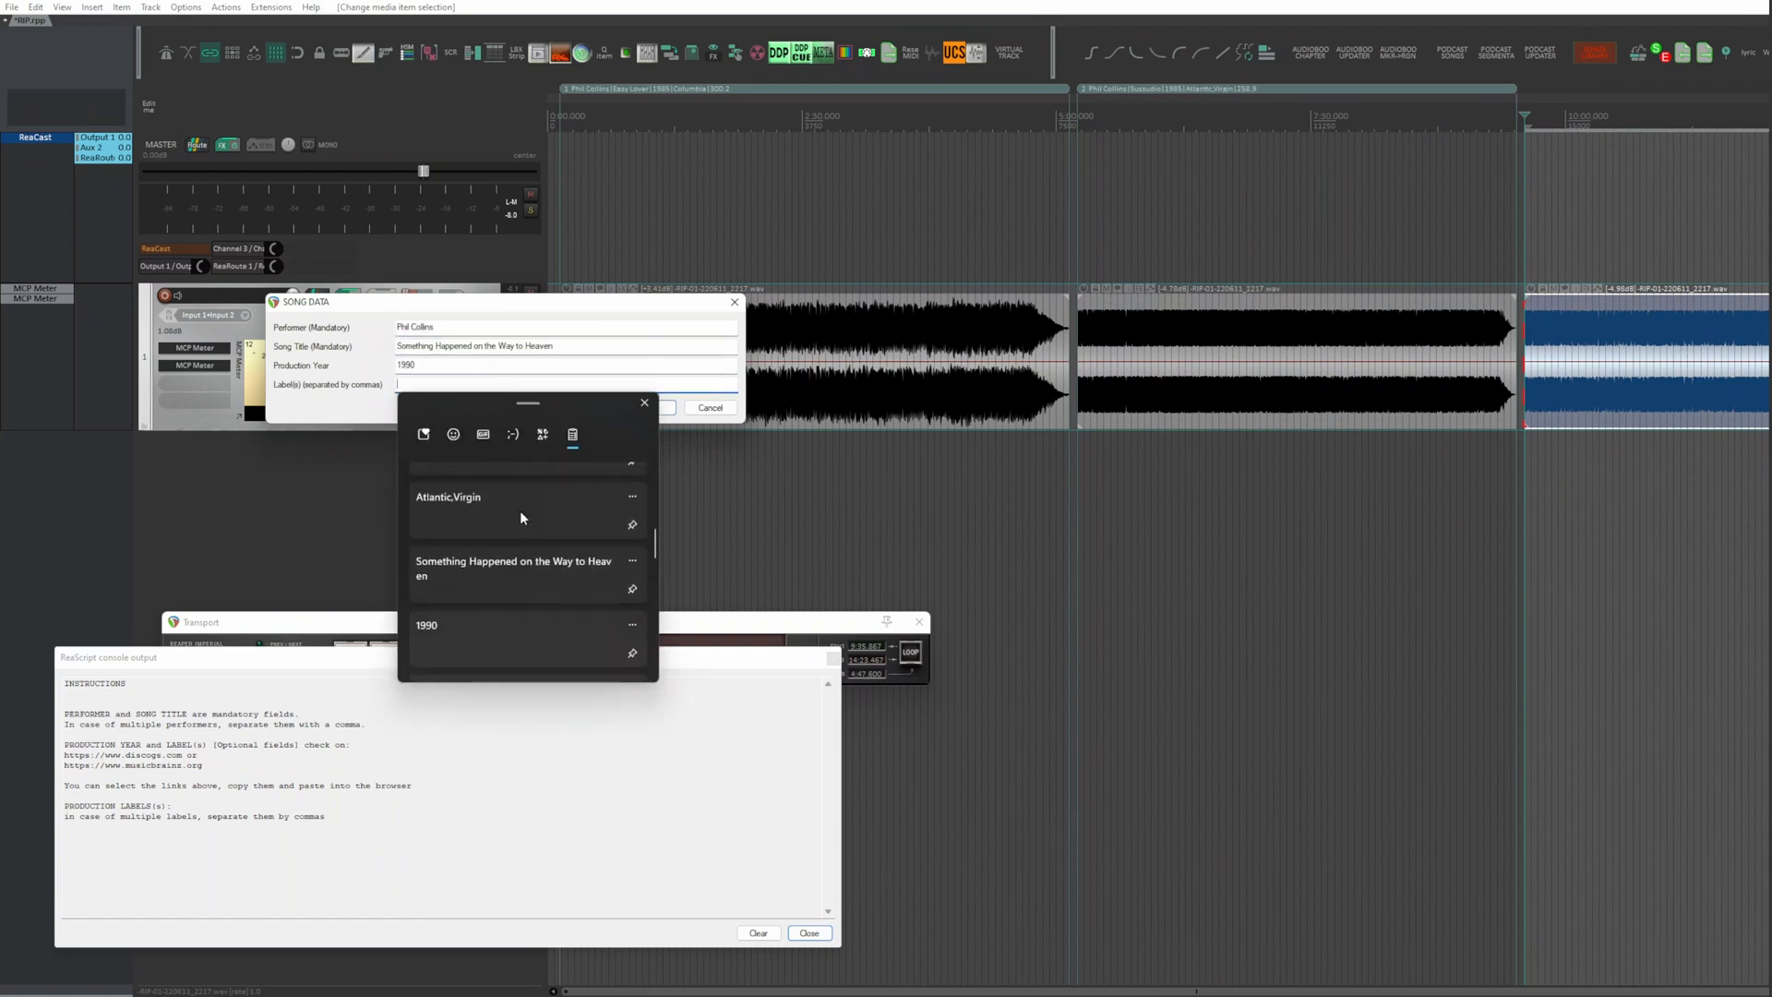
{"action": "left_click", "coordinate": [515, 531]}
{"action": "key", "text": "Return"}
Step: Enter performer Lionel Ritchie and title All Night Long in the fourth song item's data
{"action": "key", "text": "super+v"}
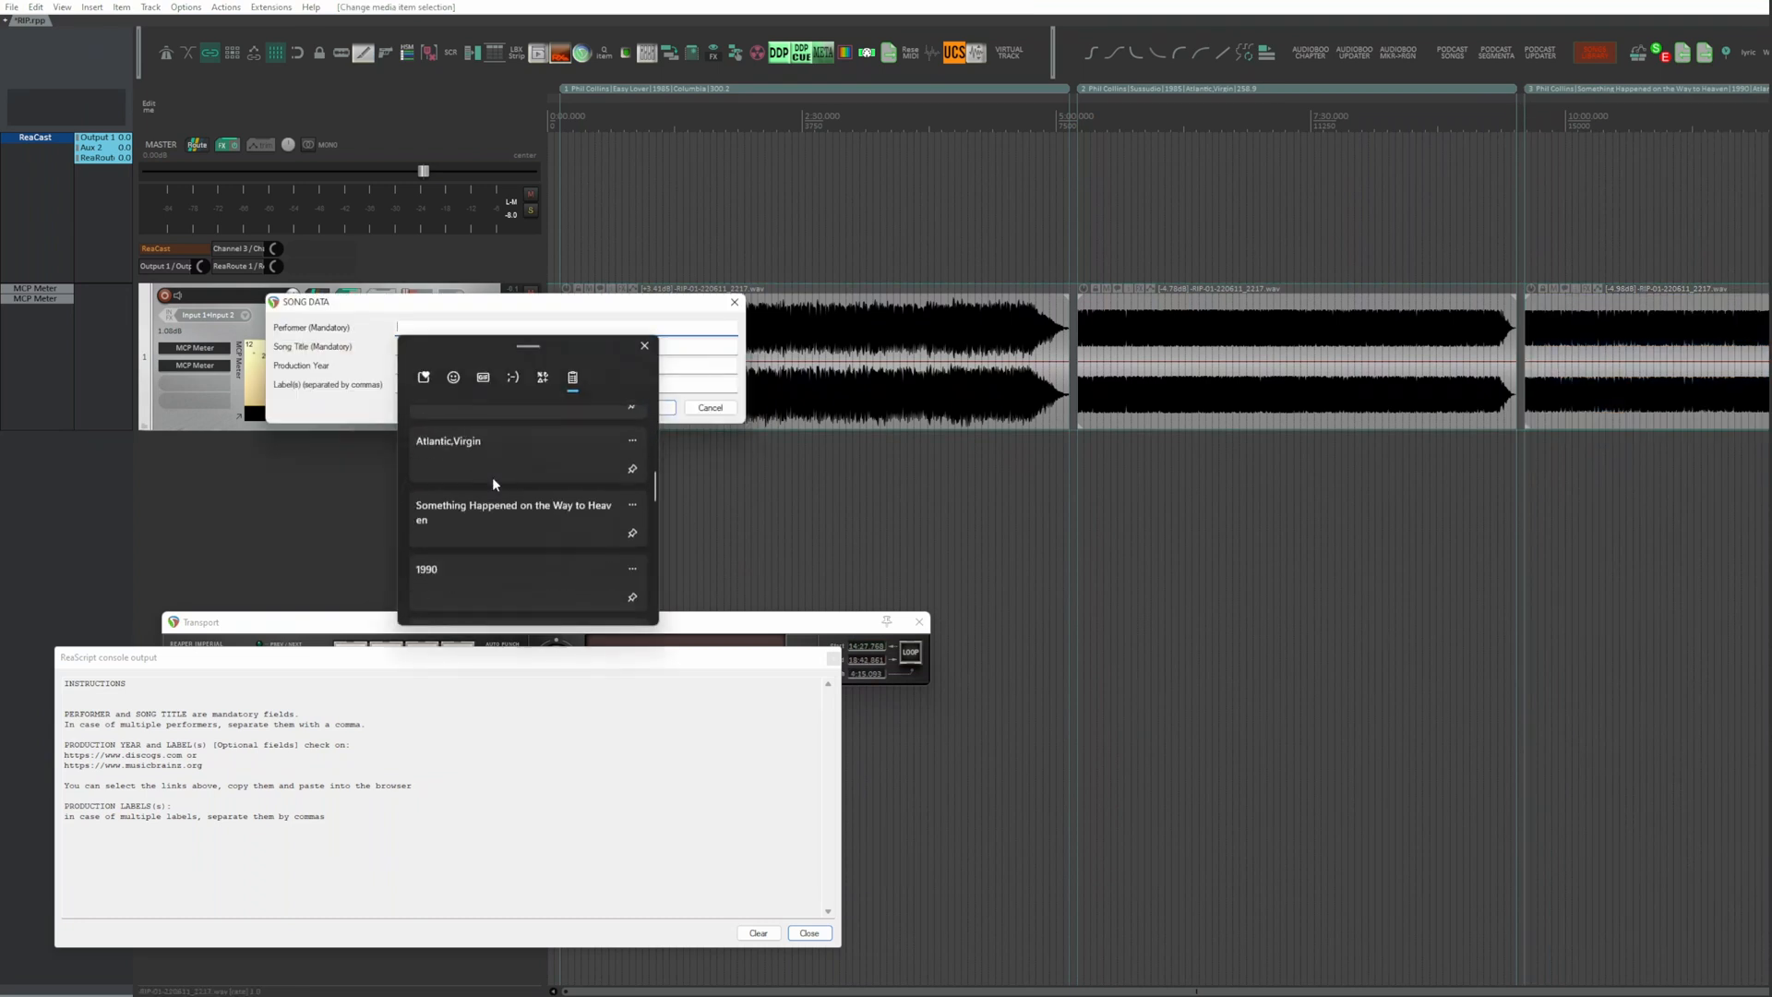
{"action": "scroll", "coordinate": [491, 476], "scroll_direction": "up", "scroll_amount": 3}
{"action": "left_click", "coordinate": [491, 477]}
{"action": "key", "text": "Tab"}
{"action": "type", "text": "Lionel Ritchie"}
{"action": "left_click", "coordinate": [516, 521]}
Step: Set the fourth song's production year to 1983 and label to Motown, submit the song data and disarm the script
{"action": "key", "text": "Tab"}
{"action": "type", "text": "All Night Long"}
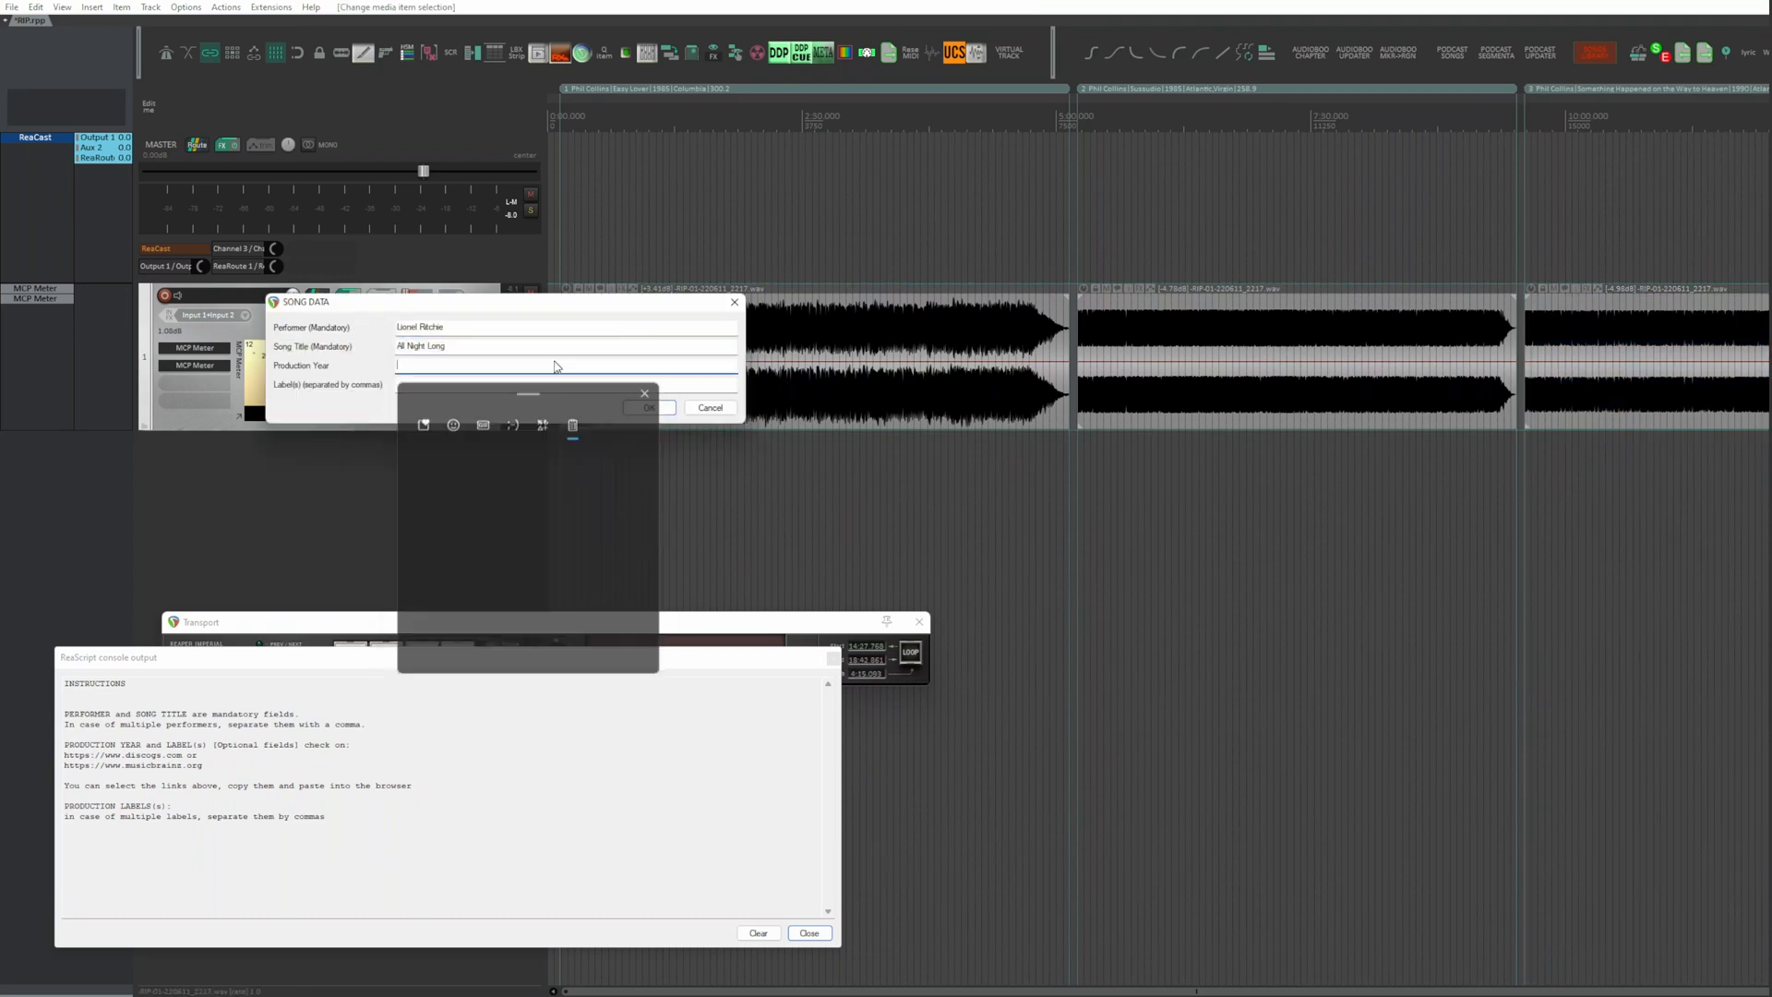
{"action": "left_click", "coordinate": [501, 466]}
{"action": "key", "text": "Tab"}
{"action": "key", "text": "super+v"}
{"action": "scroll", "coordinate": [545, 540], "scroll_direction": "down", "scroll_amount": 3}
{"action": "scroll", "coordinate": [545, 540], "scroll_direction": "down", "scroll_amount": 4}
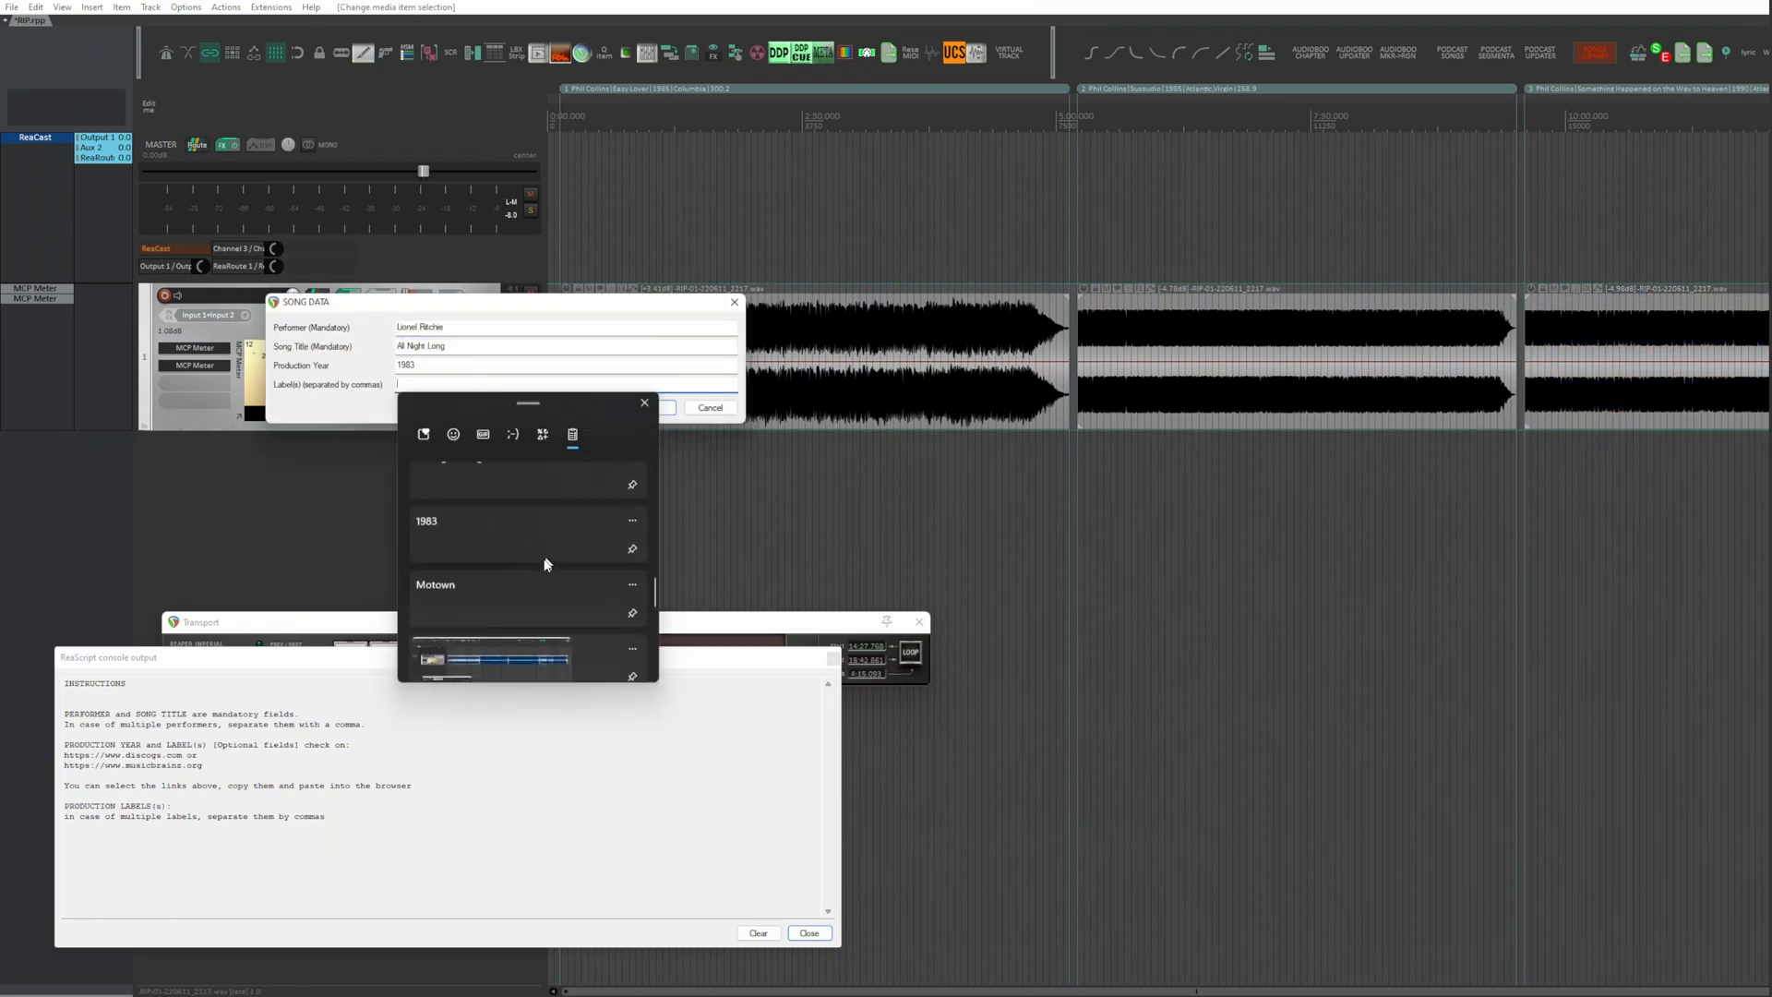
{"action": "left_click", "coordinate": [546, 580]}
{"action": "left_click", "coordinate": [651, 407]}
{"action": "right_click", "coordinate": [1170, 618]}
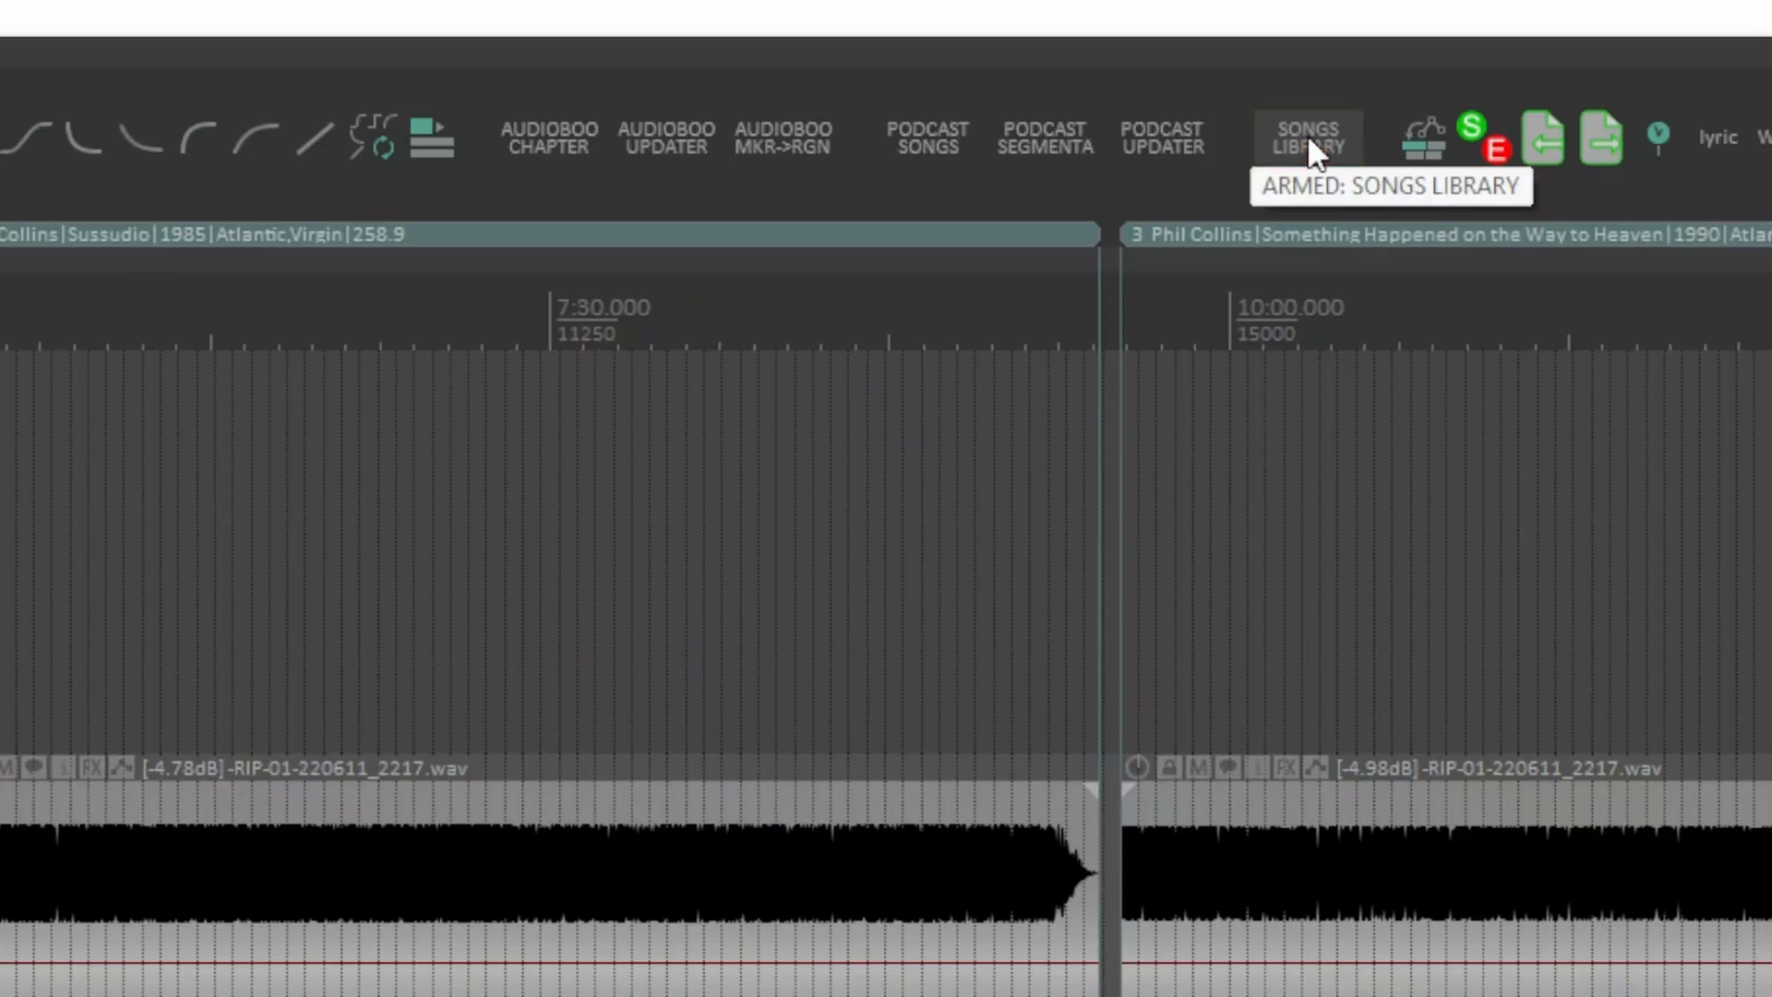
{"action": "left_click", "coordinate": [1597, 292]}
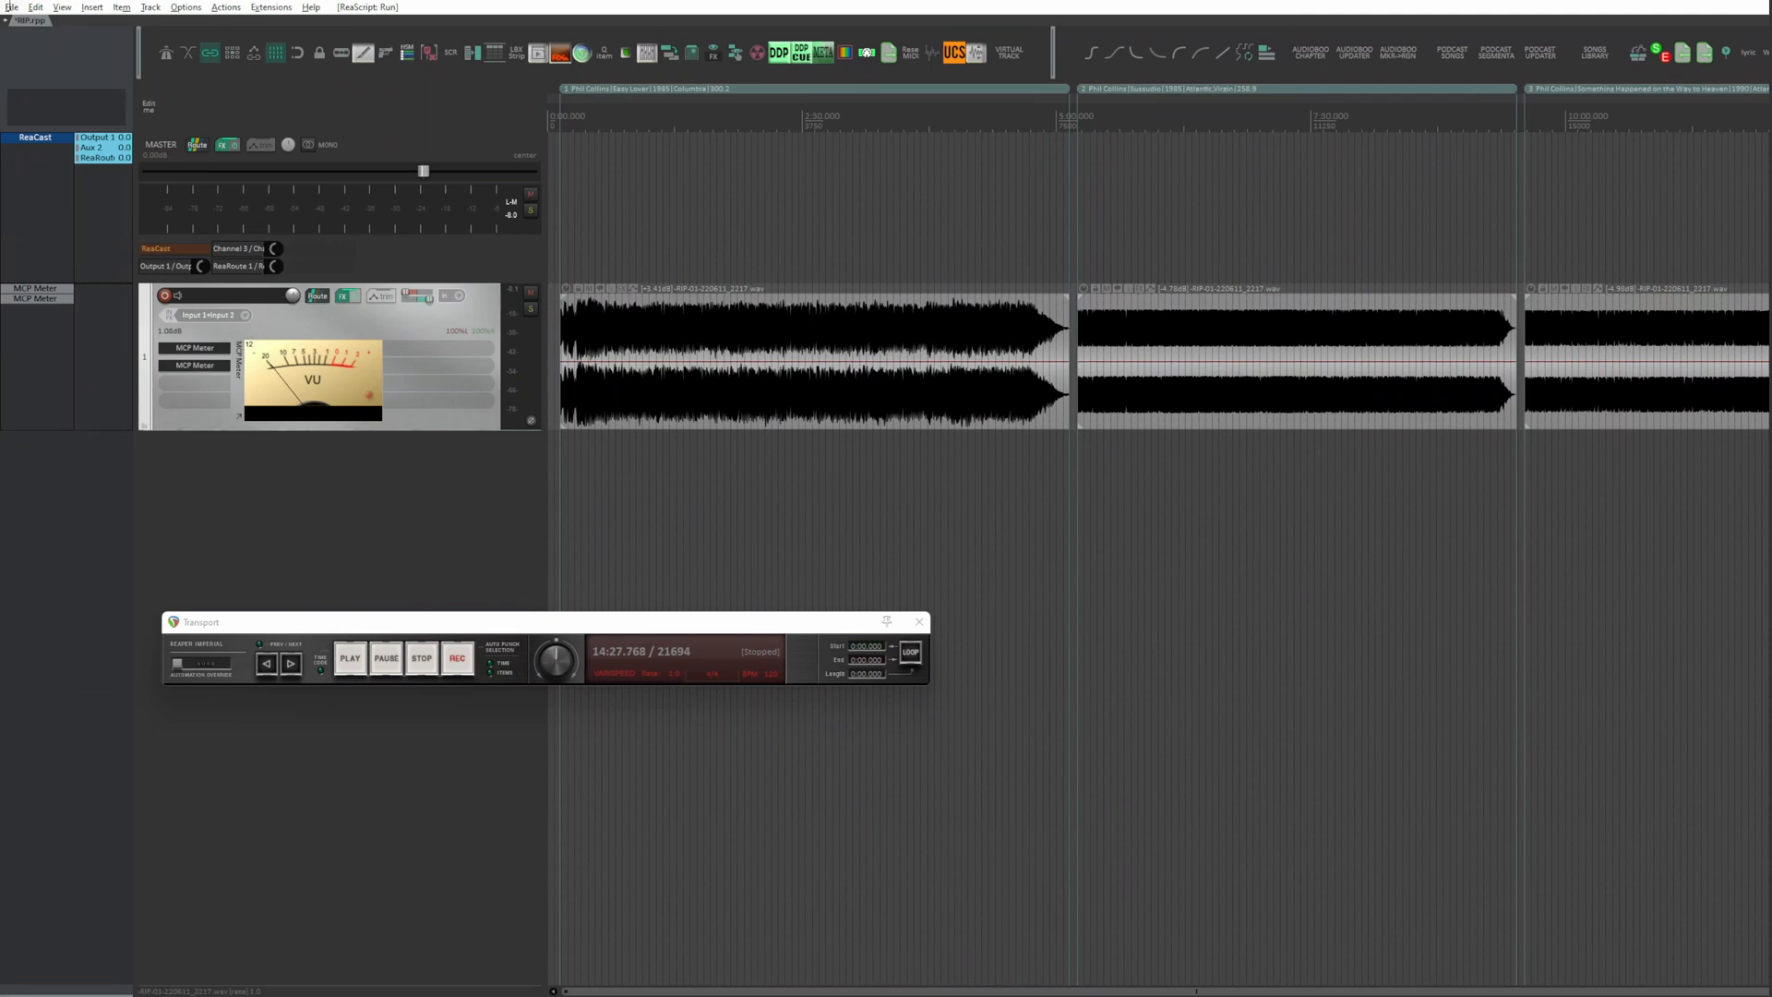
Step: Open the project's render settings and set the source to Region render matrix via master with All project regions as bounds
{"action": "left_click", "coordinate": [11, 7]}
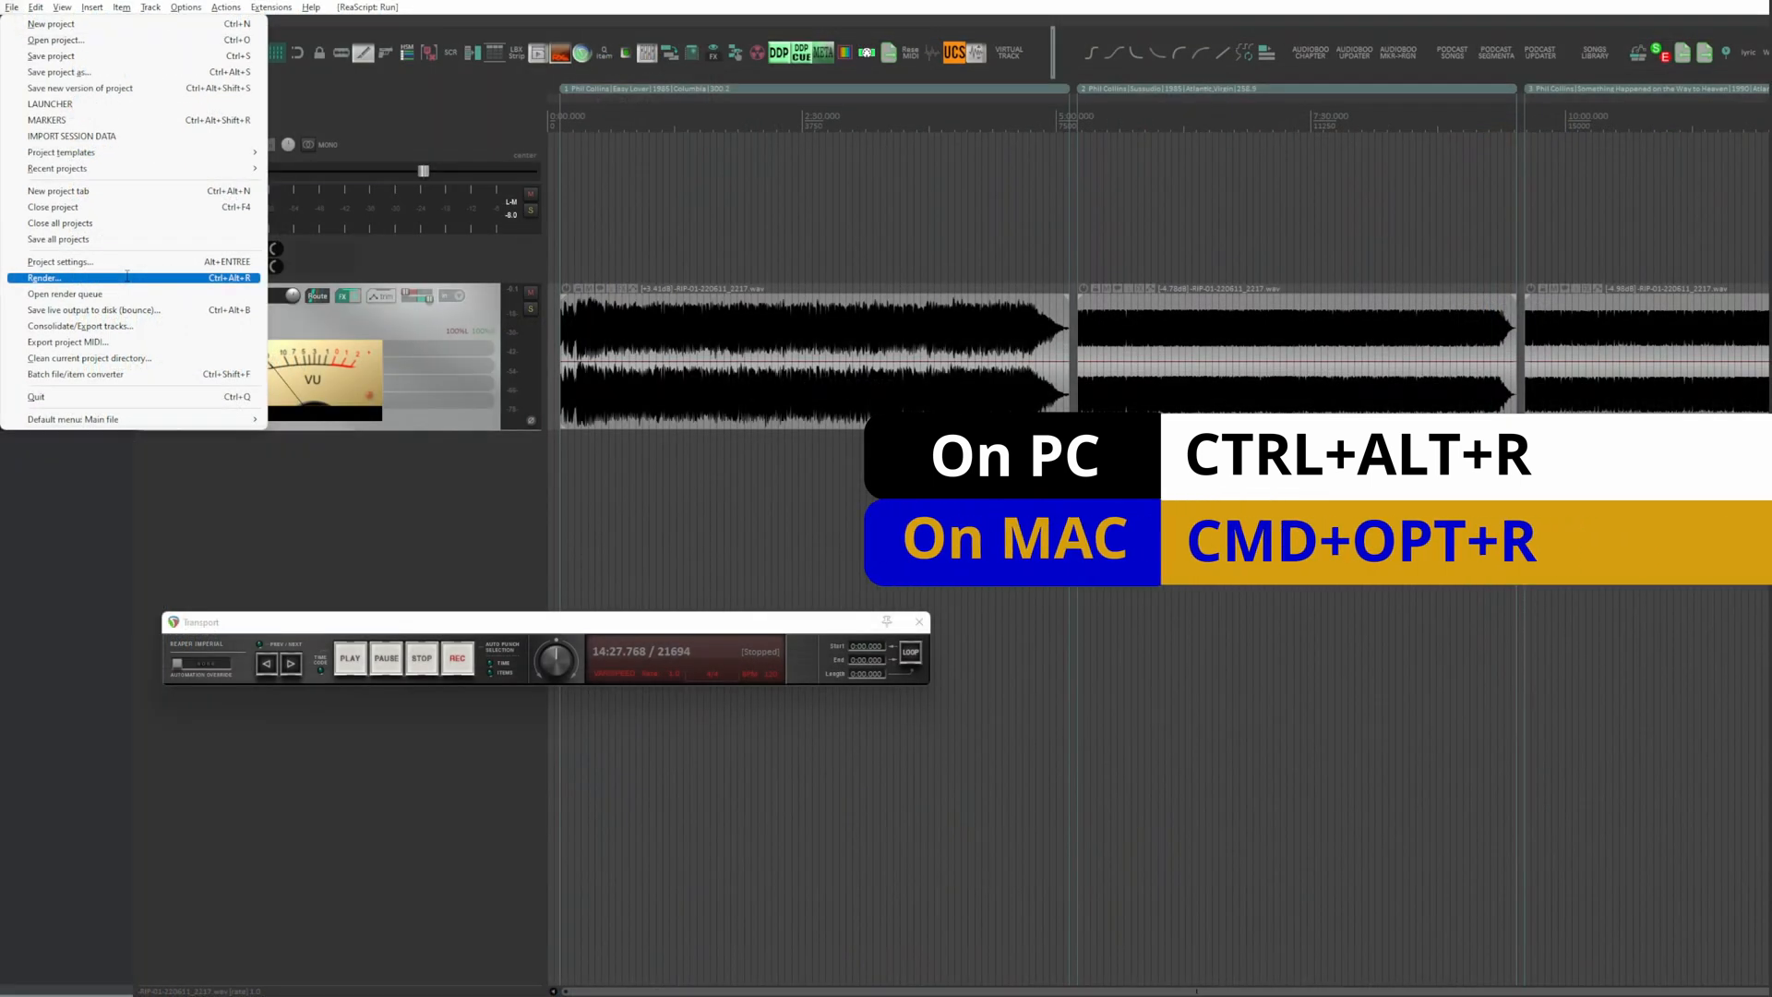
{"action": "left_click", "coordinate": [127, 277]}
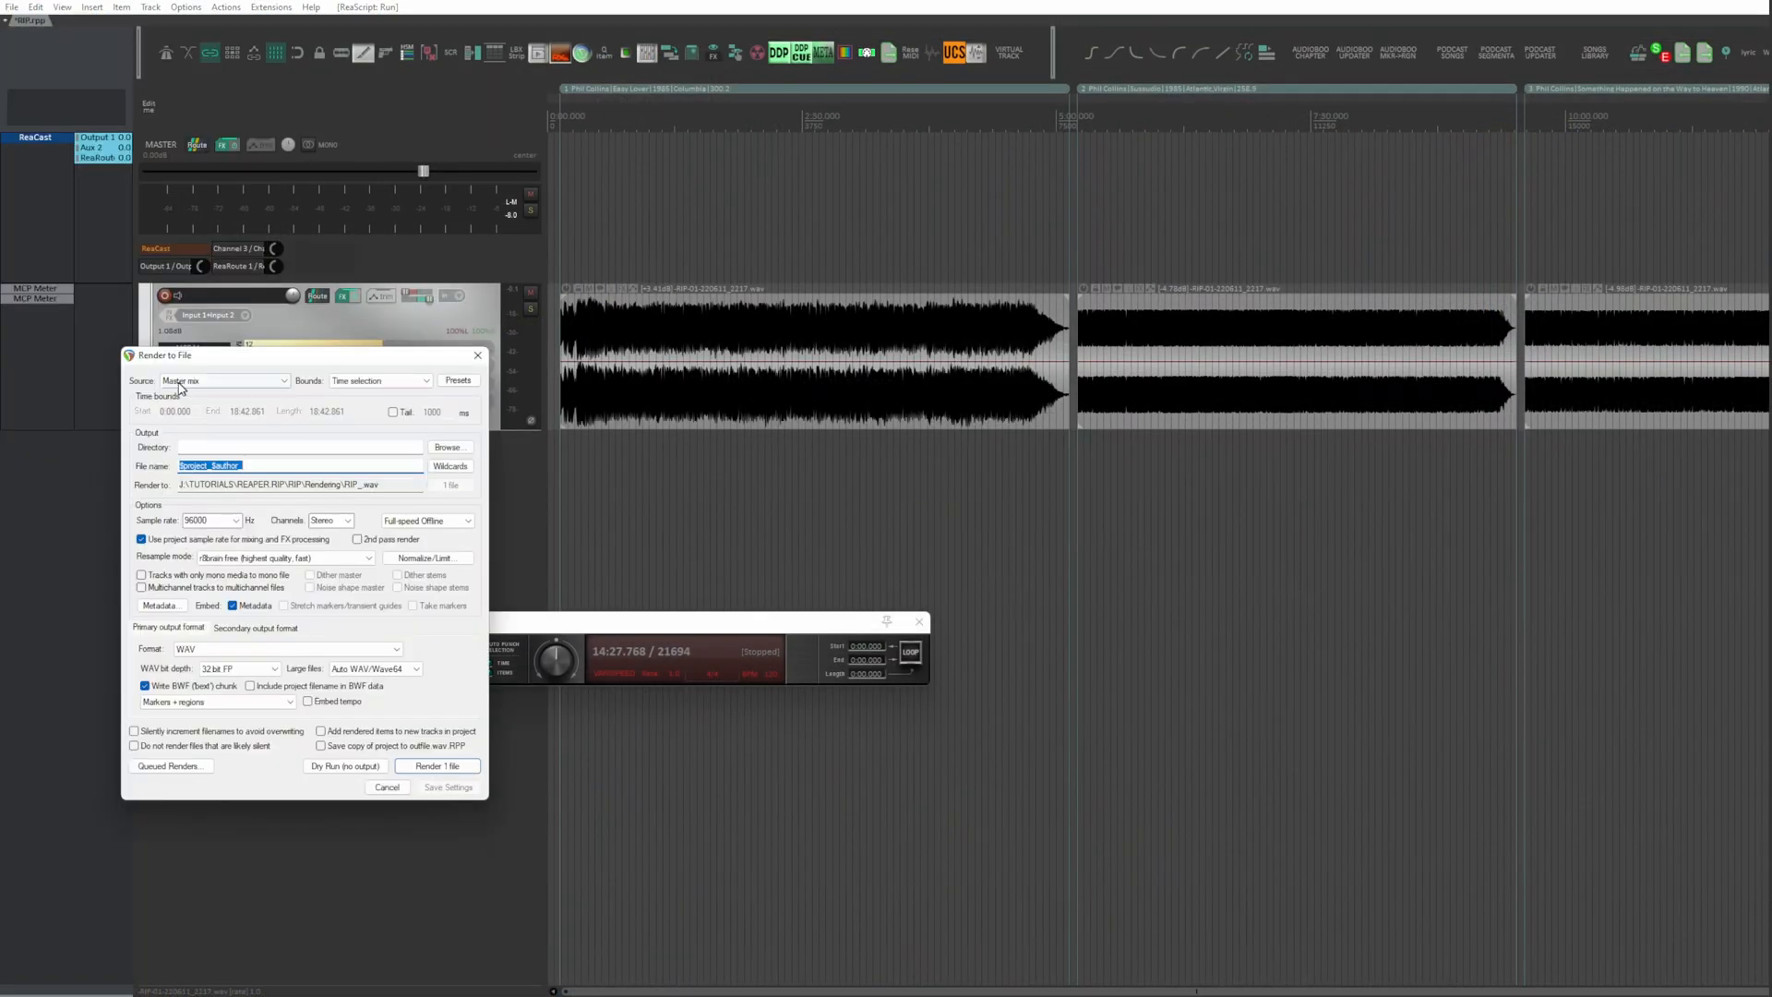
{"action": "left_click", "coordinate": [605, 81]}
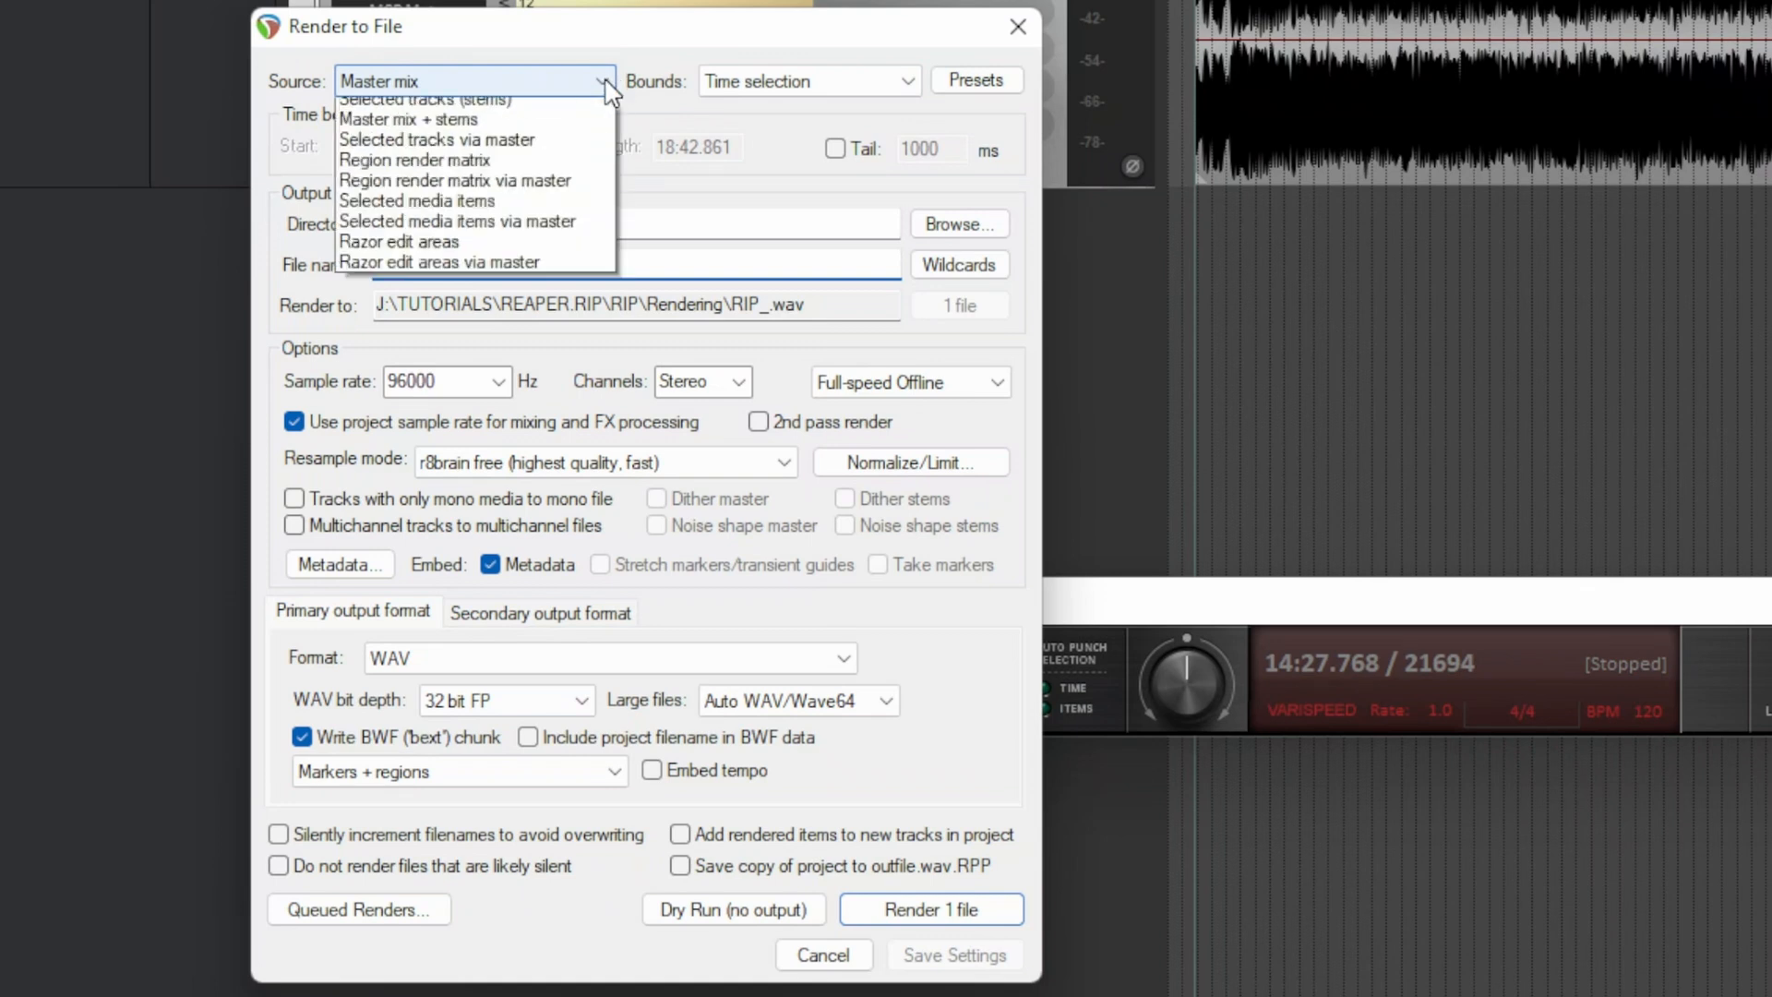
{"action": "left_click", "coordinate": [573, 211]}
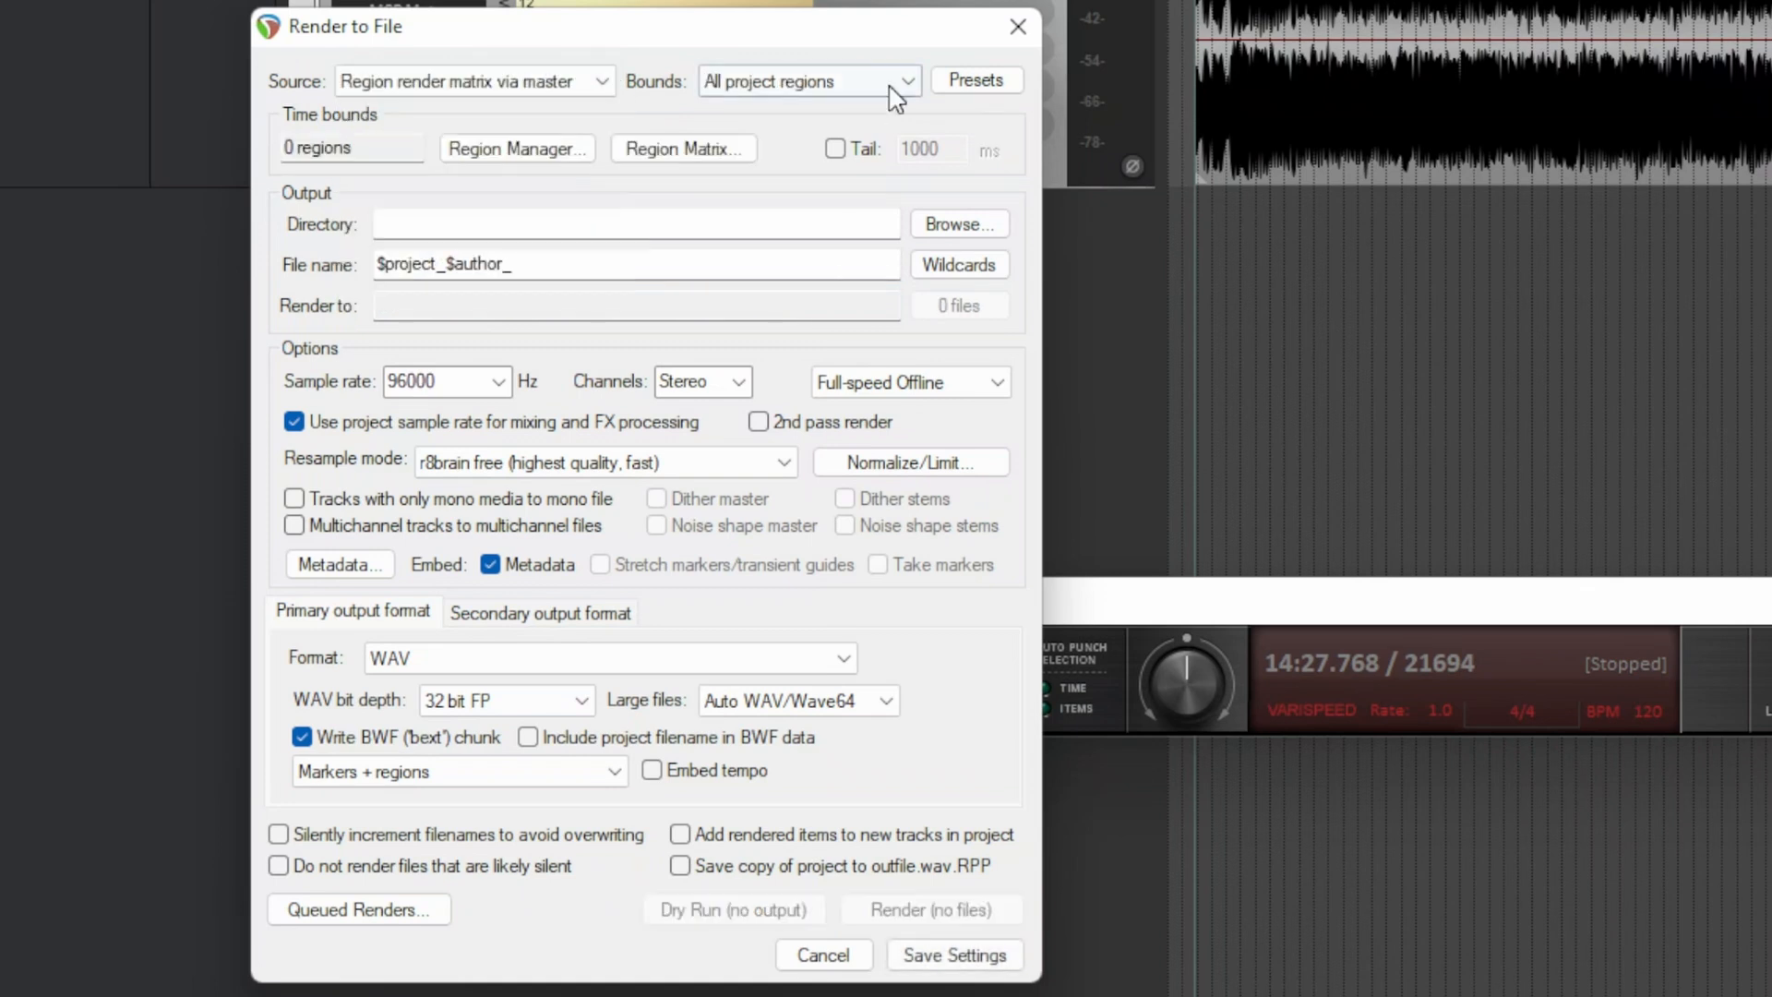
{"action": "left_click", "coordinate": [901, 81]}
{"action": "left_click", "coordinate": [883, 108]}
Step: In the Region Render Matrix, mark track 1 for rendering in all four song regions and close the matrix
{"action": "left_click", "coordinate": [724, 155]}
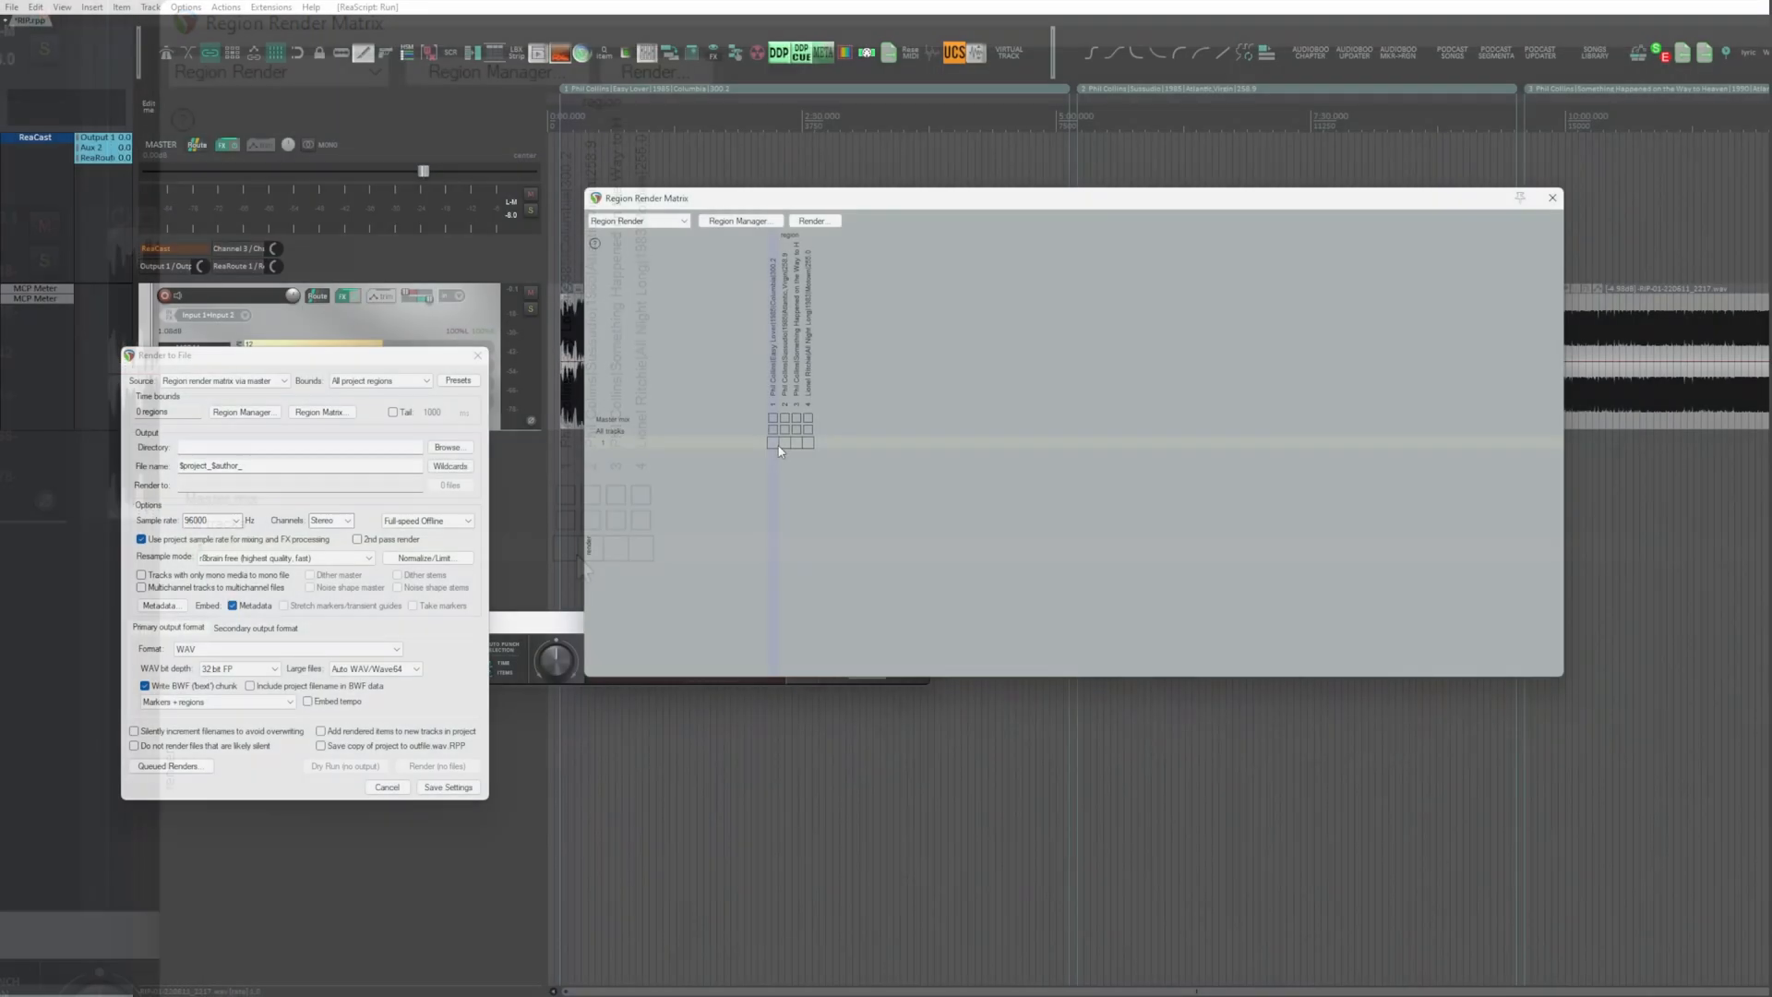
{"action": "left_click_drag", "start_coordinate": [567, 552], "coordinate": [648, 554]}
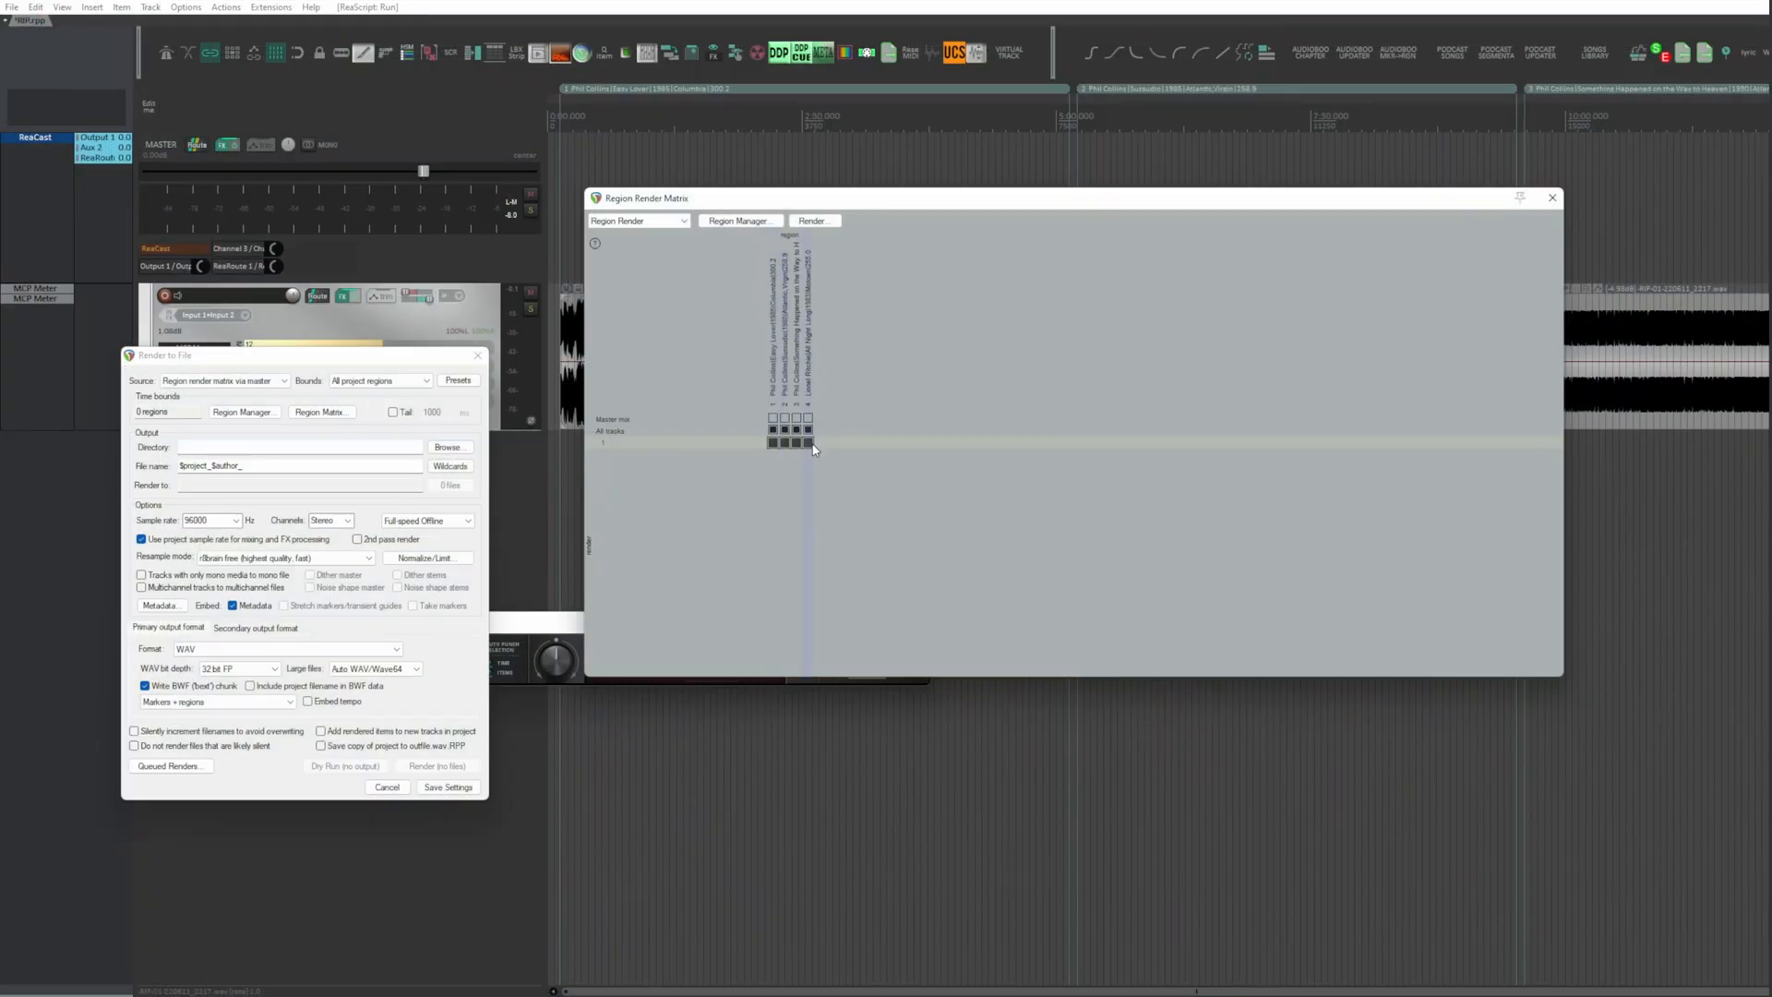
{"action": "left_click", "coordinate": [1552, 197]}
Step: Set the render file name to the $region wildcard and check the list of output files
{"action": "type", "text": "$"}
{"action": "type", "text": "region"}
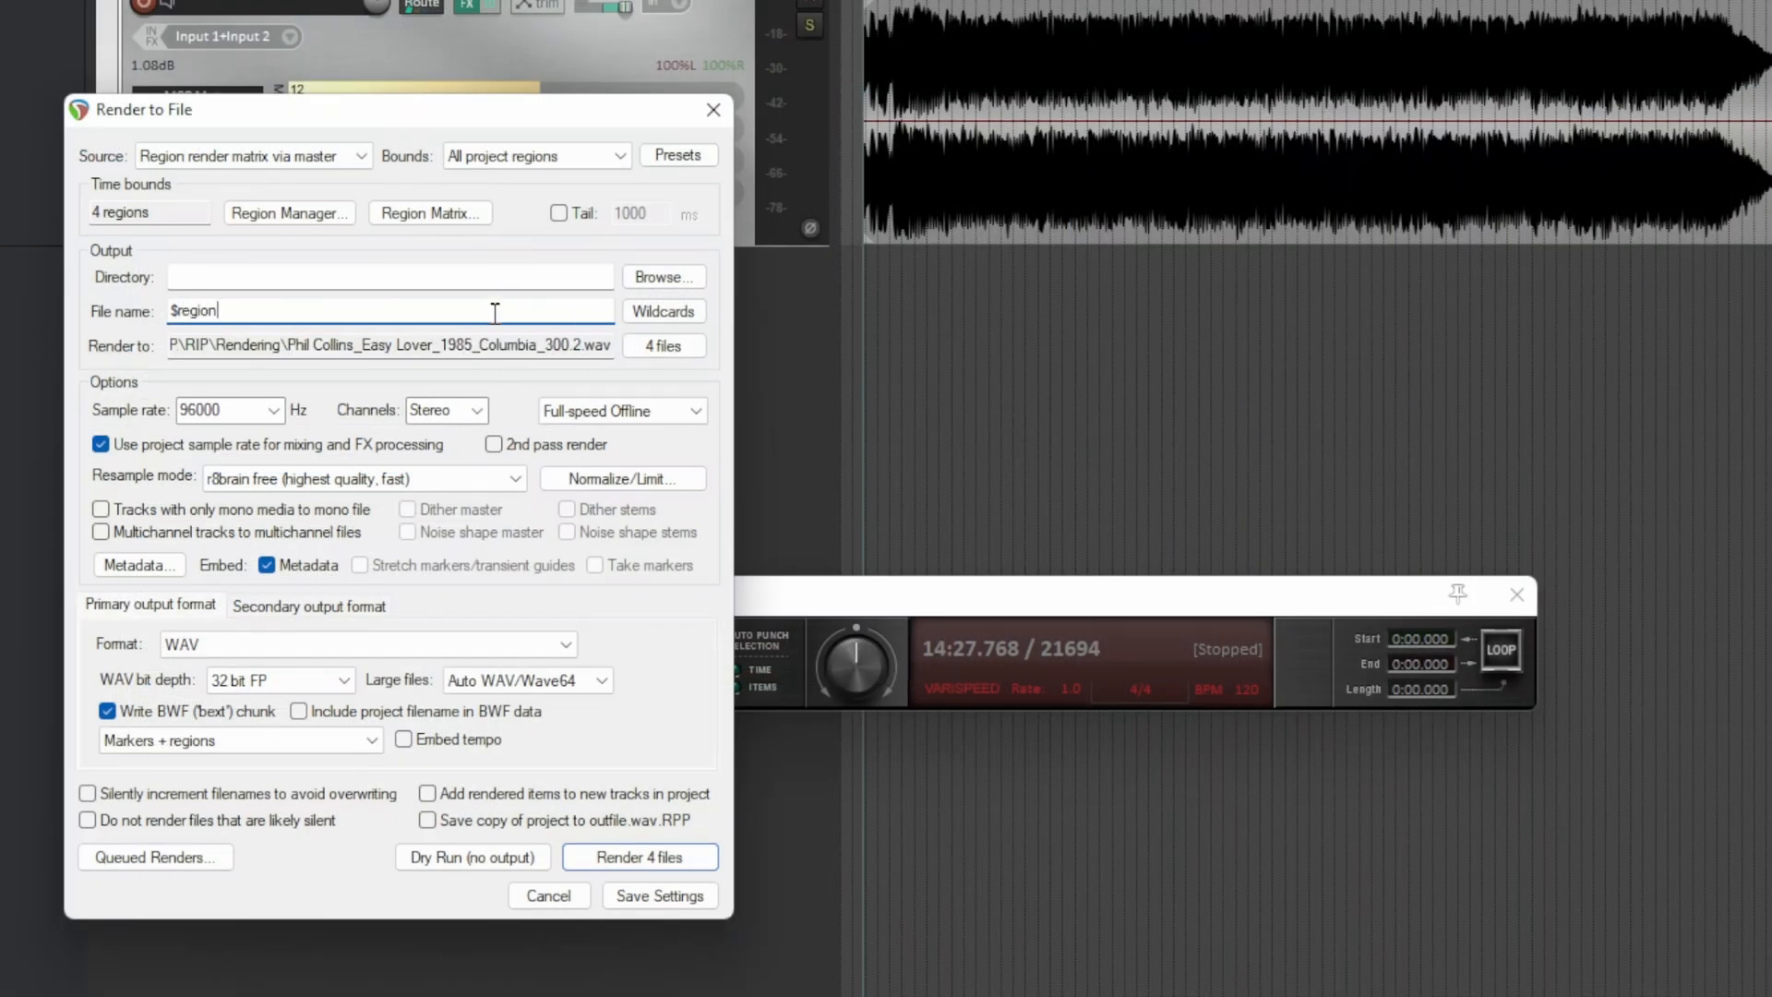
{"action": "left_click", "coordinate": [660, 348]}
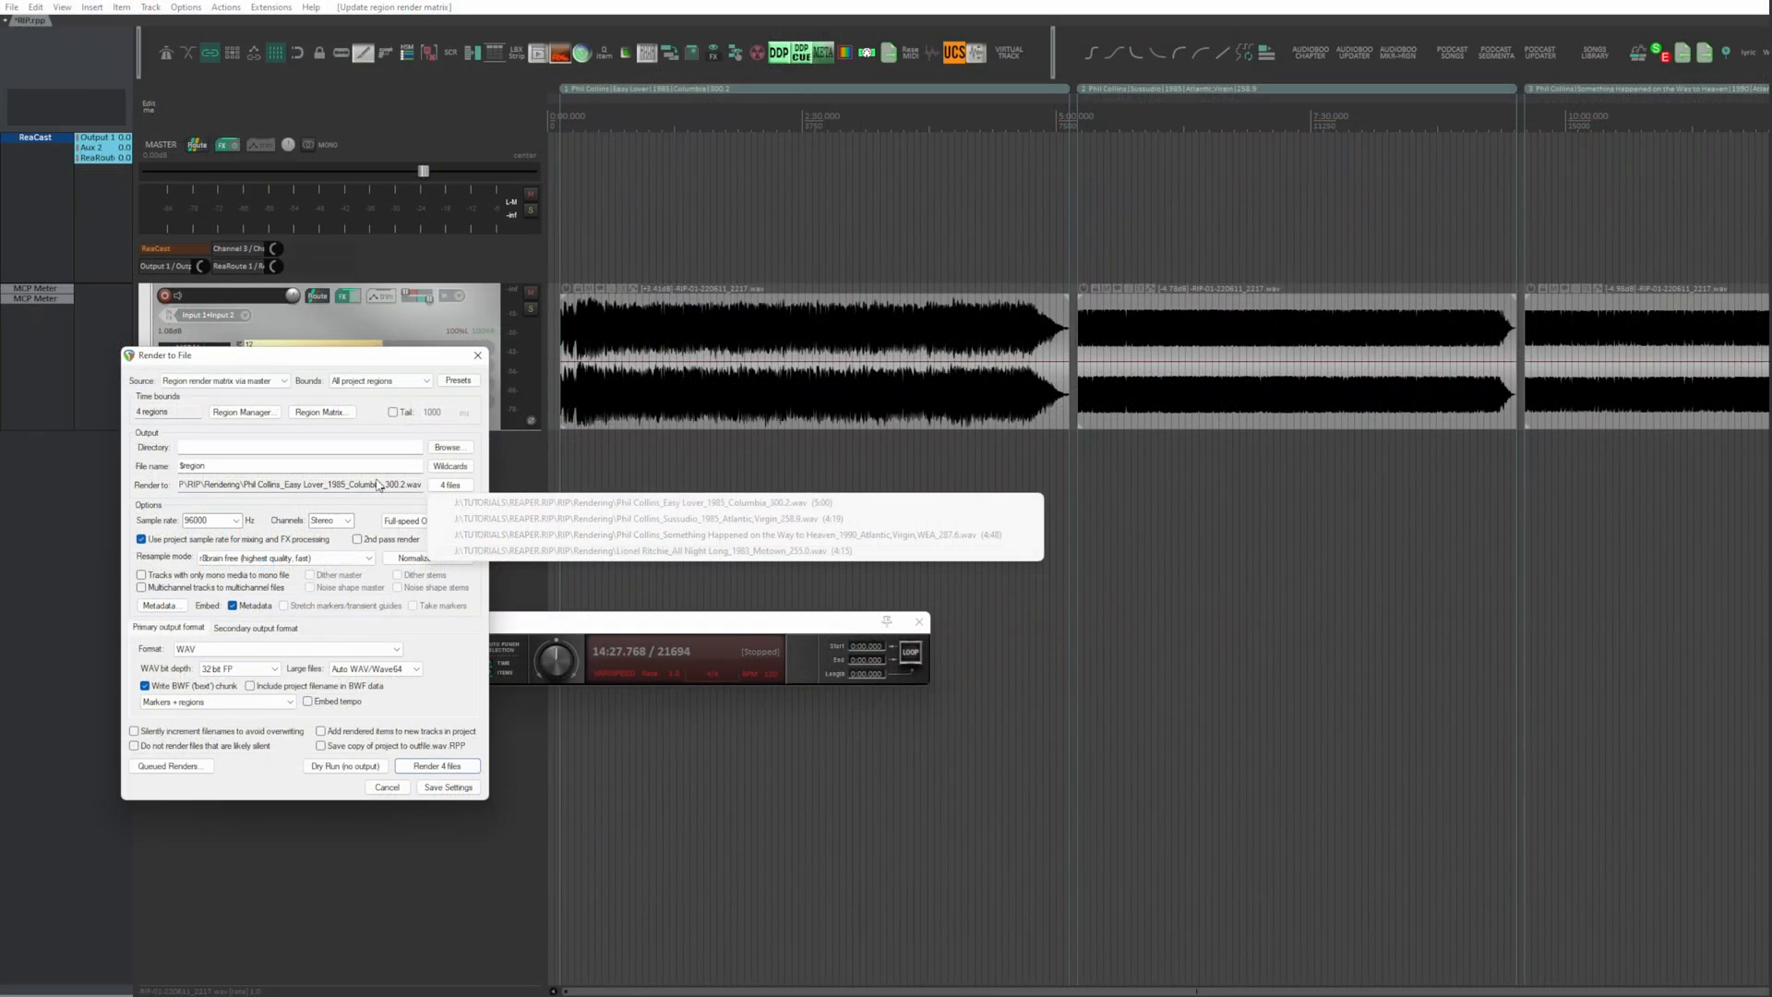
{"action": "left_click", "coordinate": [464, 551]}
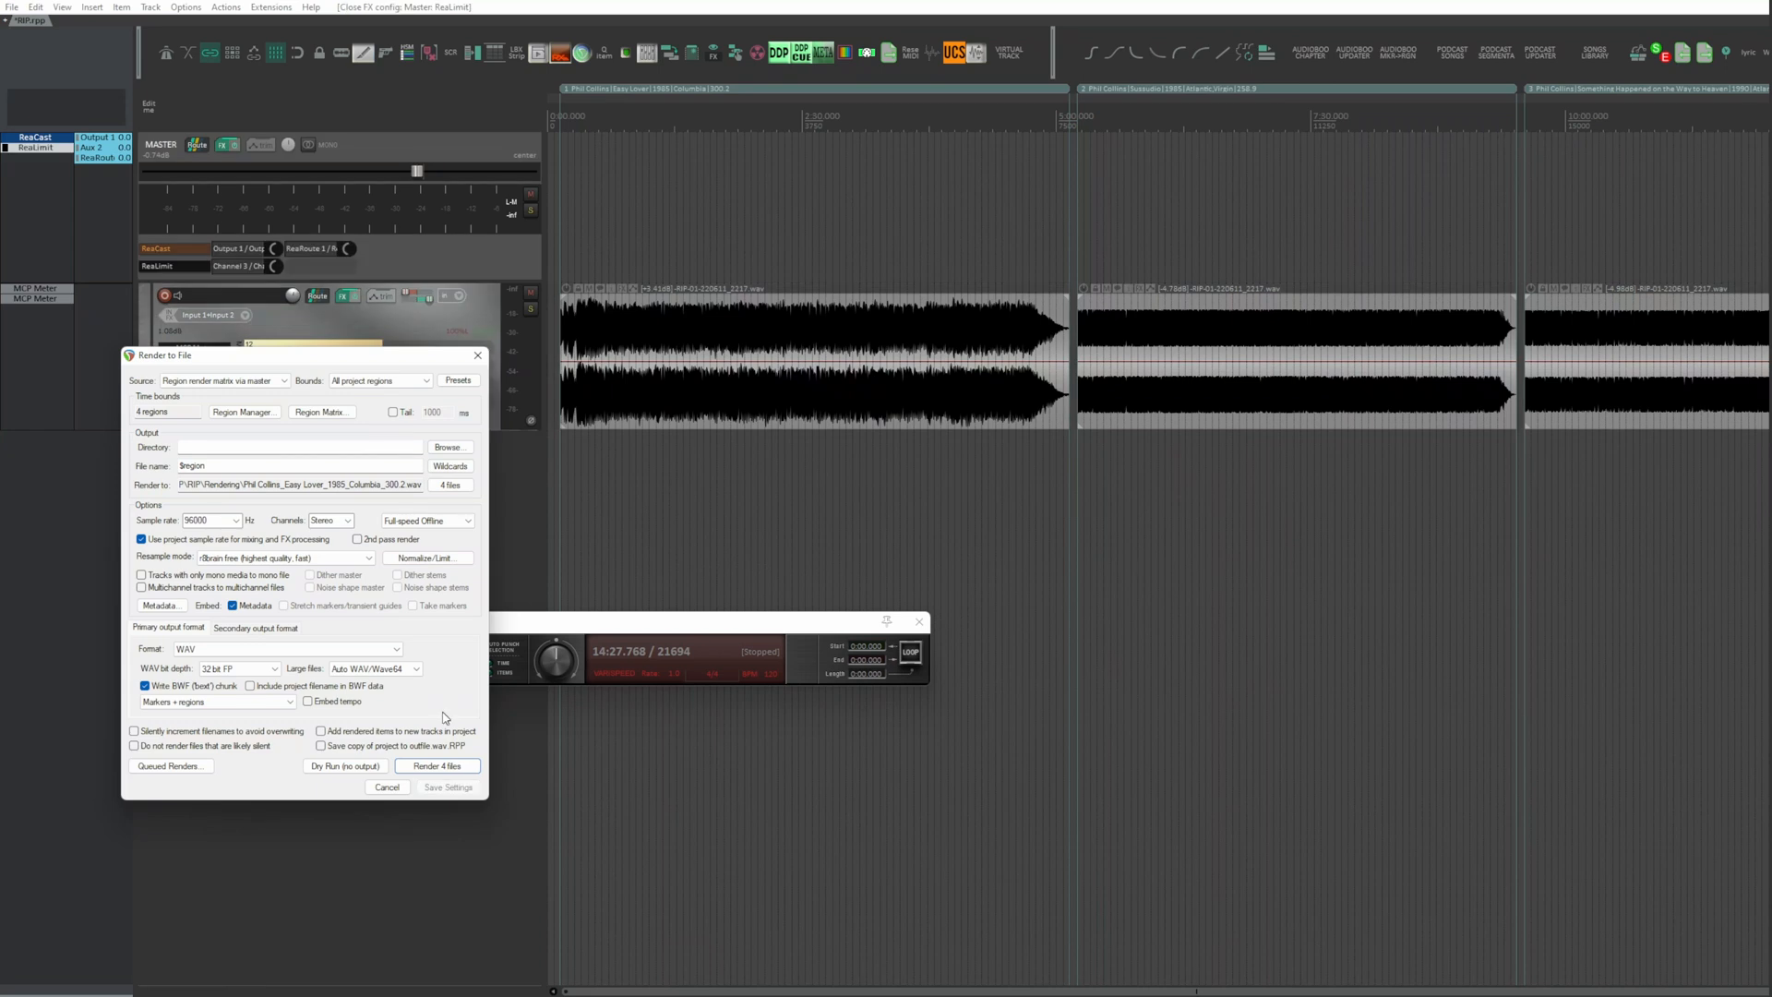
Step: Render the four song regions, show the output folder and look through the rendered WAV files
{"action": "left_click", "coordinate": [436, 766]}
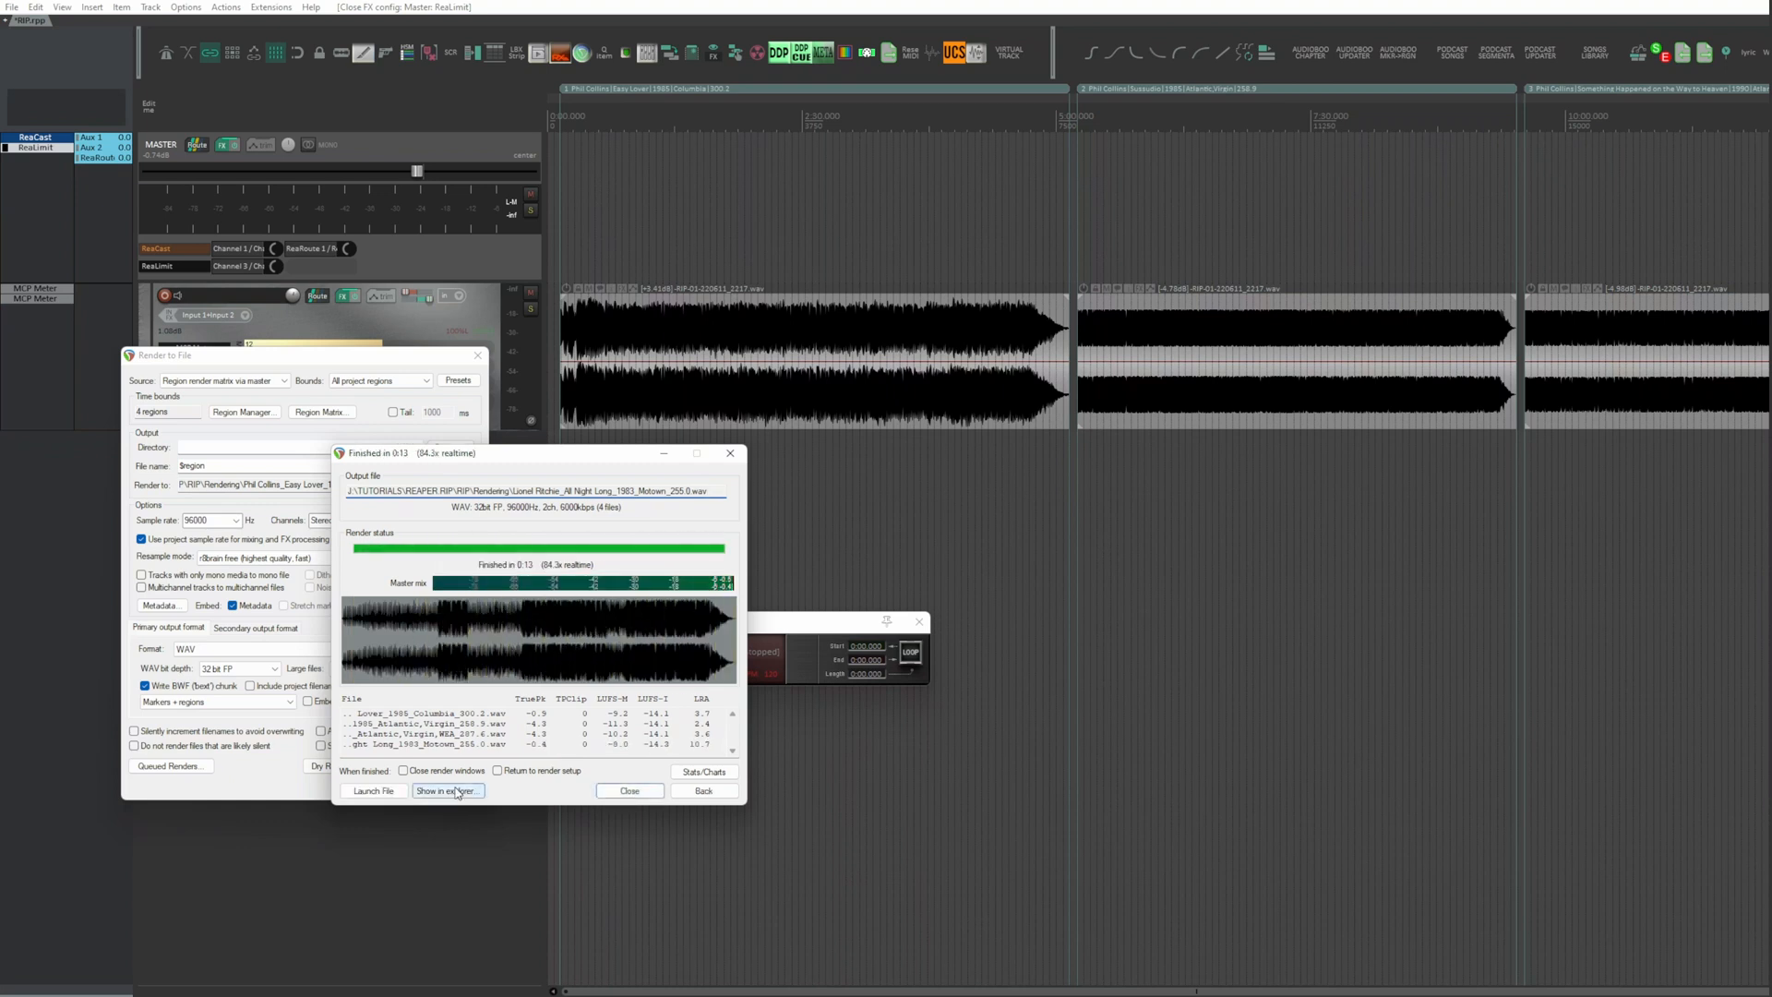
{"action": "left_click", "coordinate": [450, 791]}
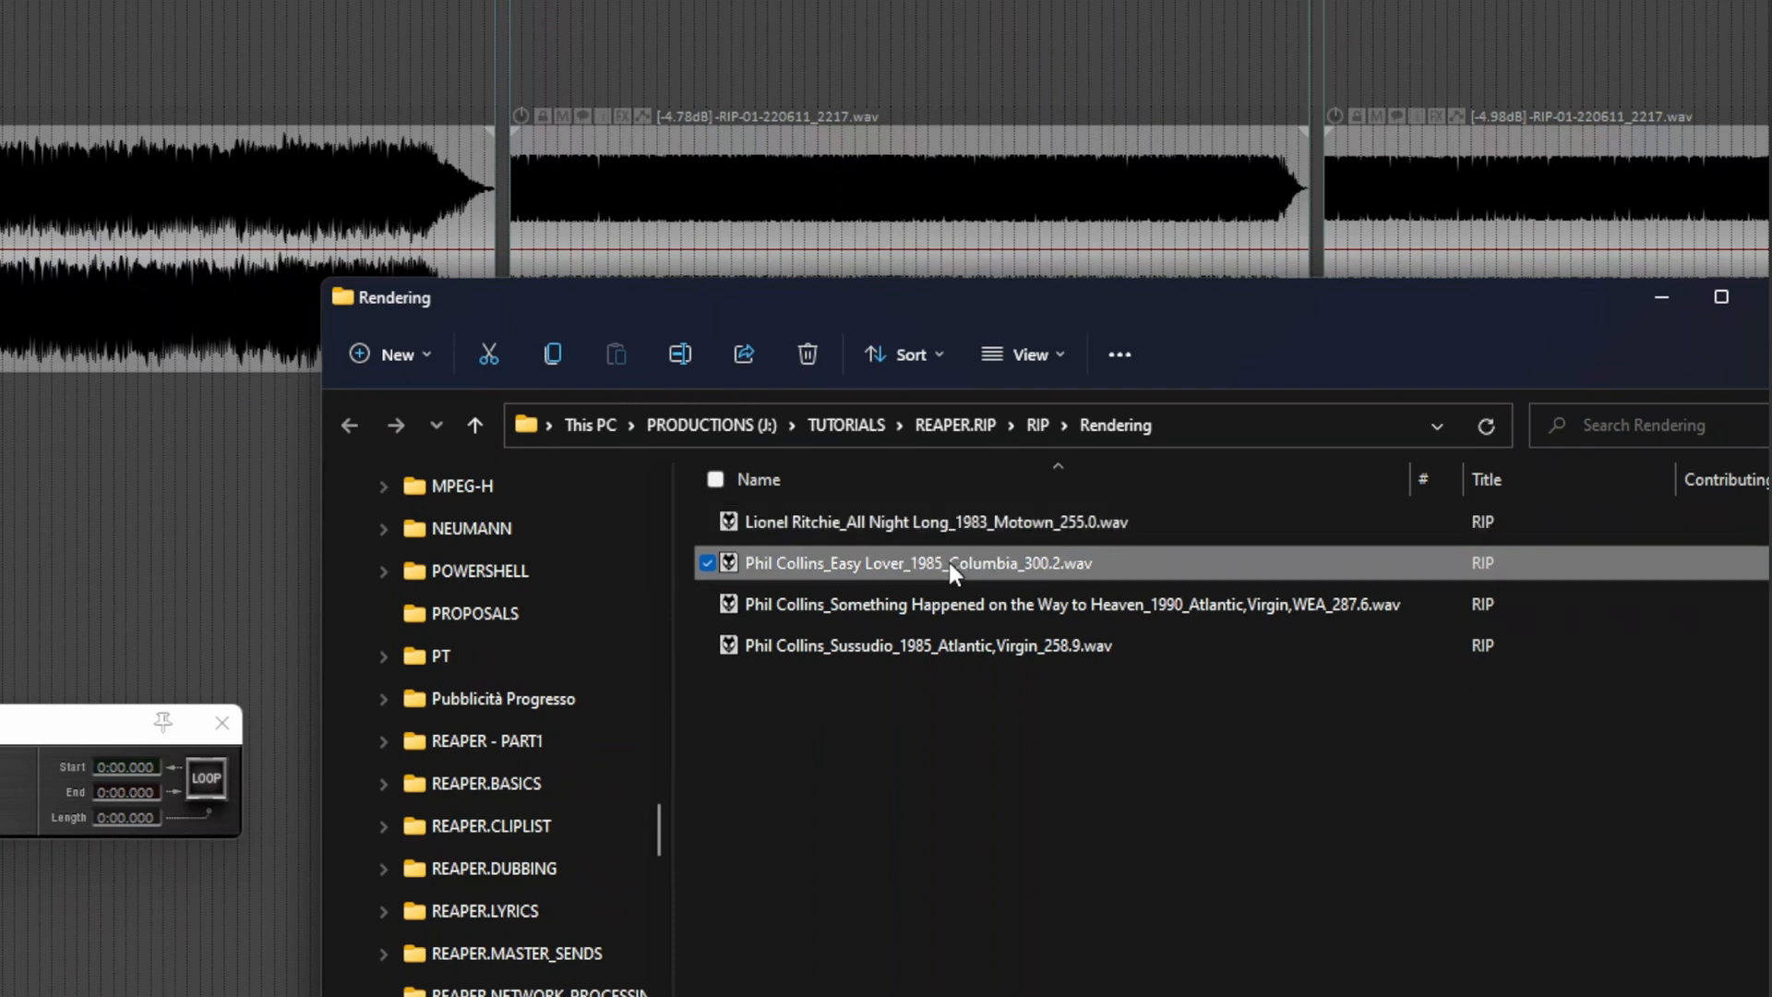
{"action": "left_click", "coordinate": [939, 609]}
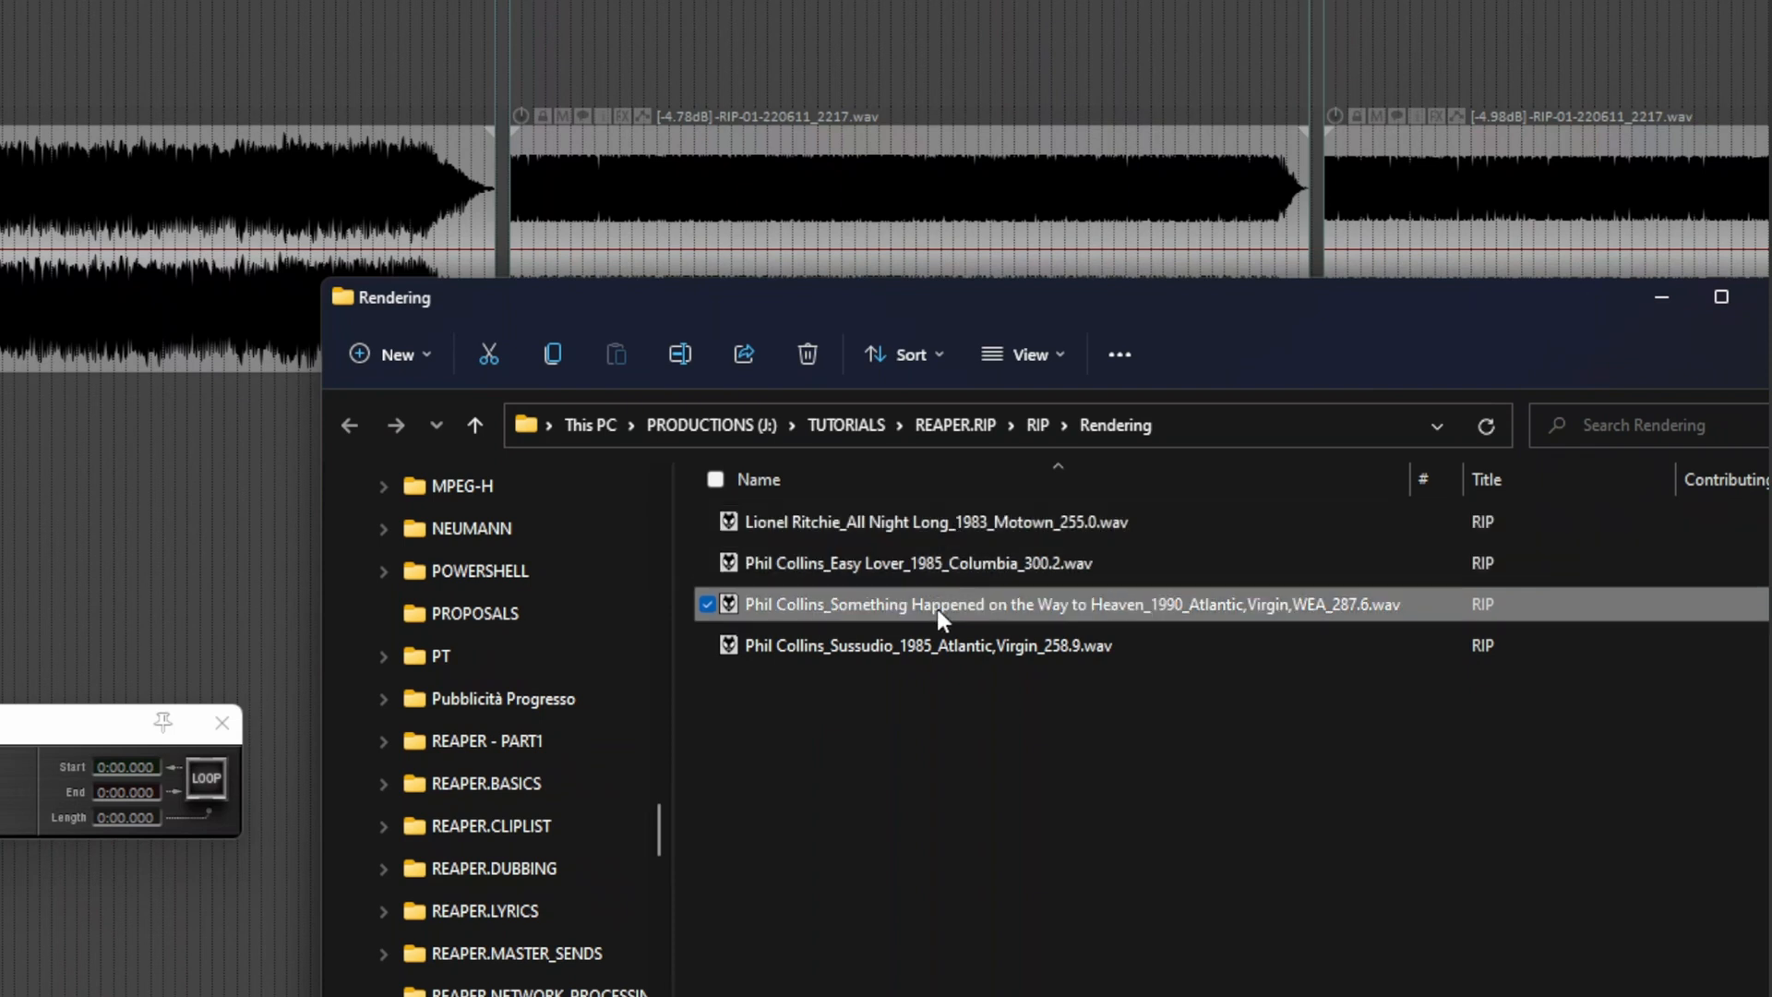
{"action": "left_click", "coordinate": [932, 646]}
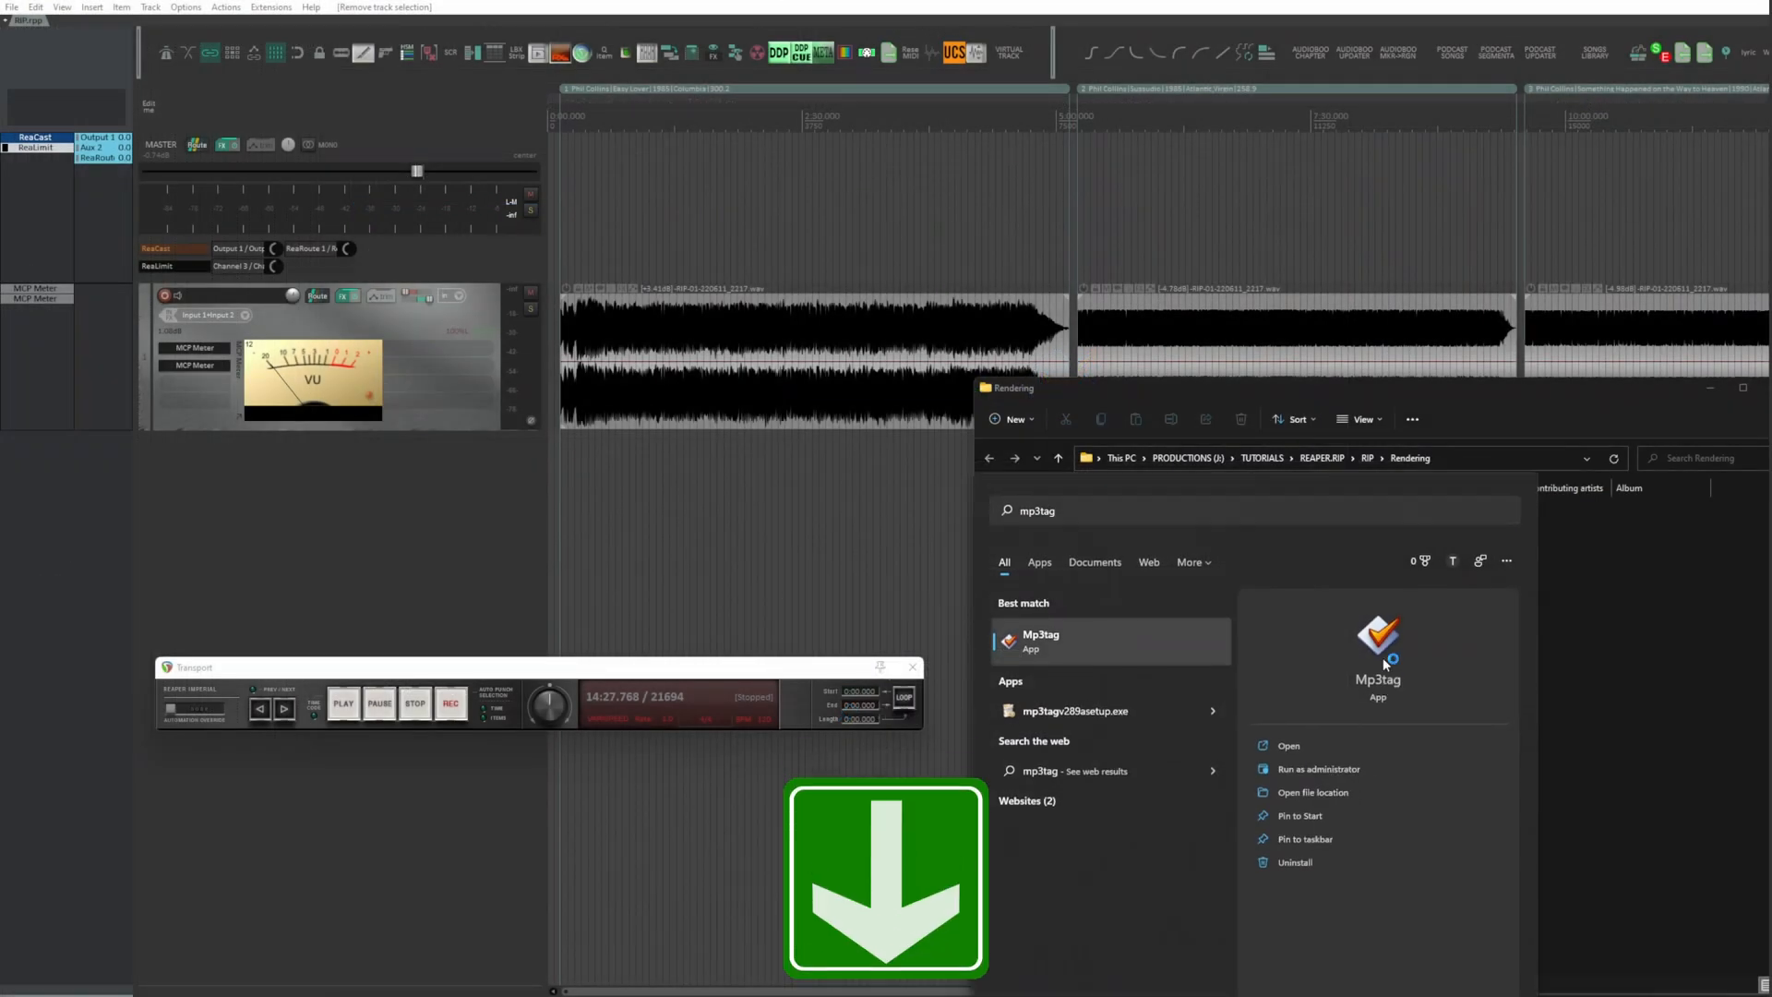
Step: Launch Mp3tag and load all four rendered WAV files from the Rendering folder into it
{"action": "left_click", "coordinate": [1065, 465]}
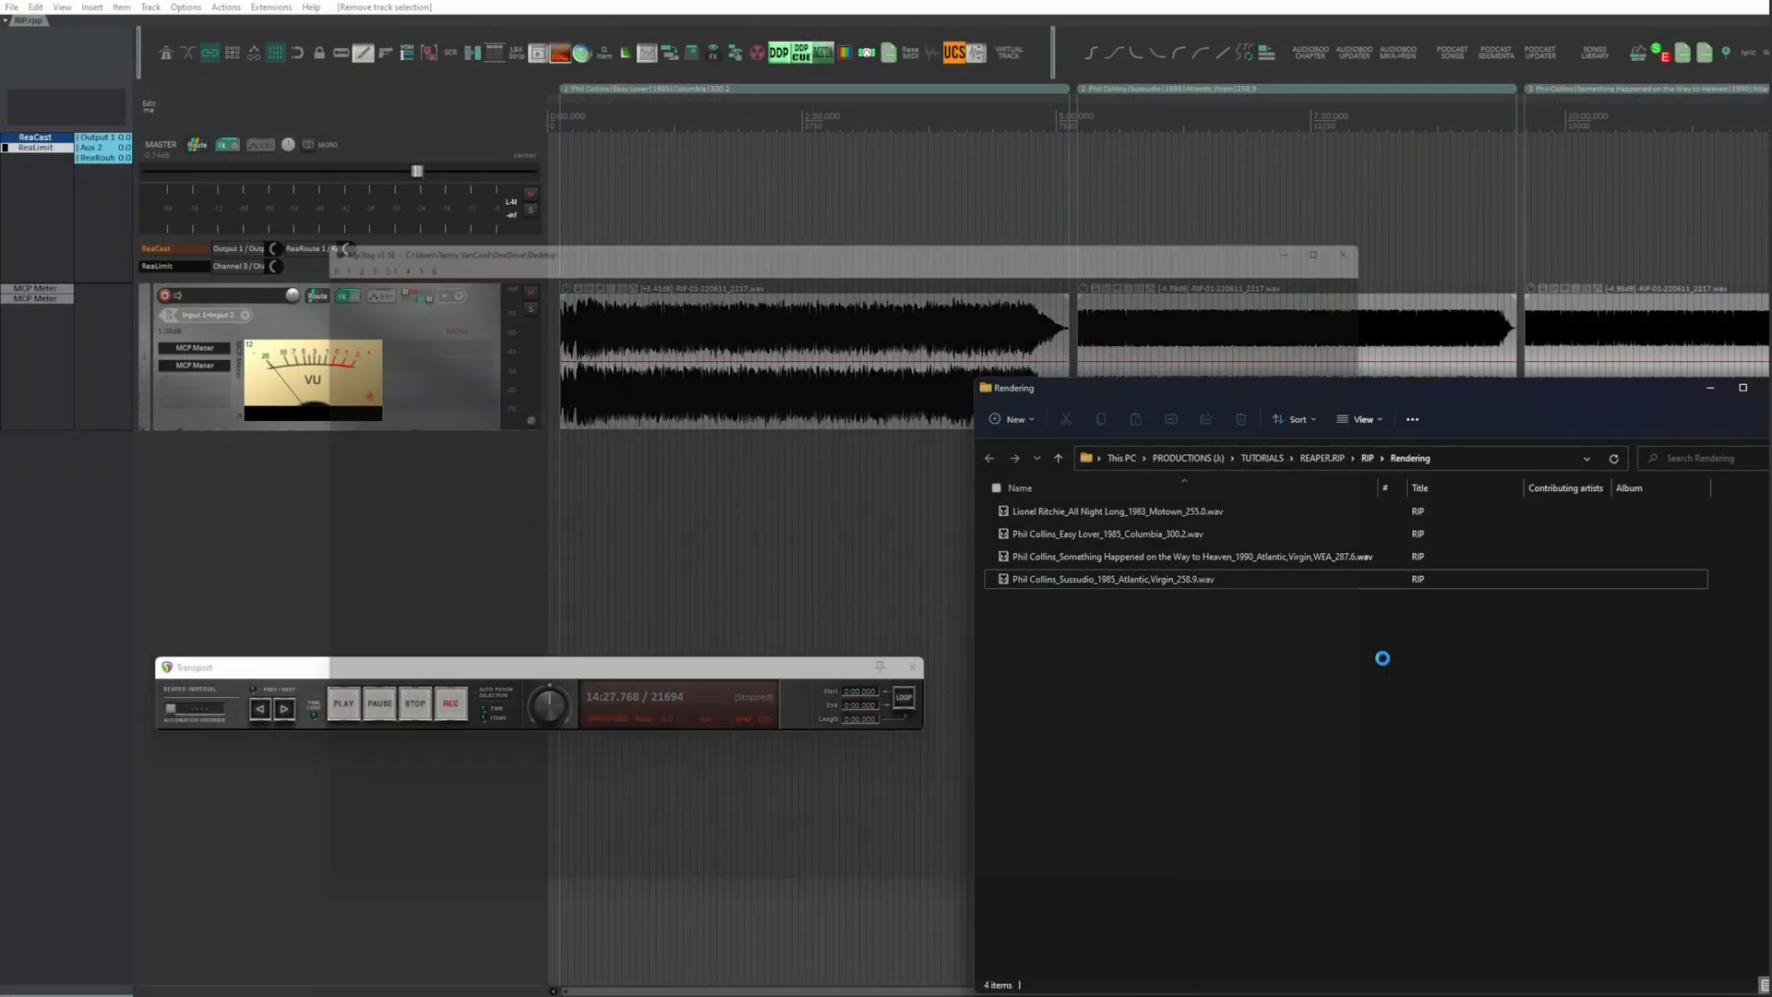
{"action": "left_click", "coordinate": [1498, 395]}
{"action": "left_click_drag", "start_coordinate": [1260, 641], "coordinate": [1178, 505]}
{"action": "left_click_drag", "start_coordinate": [604, 392], "coordinate": [598, 289]}
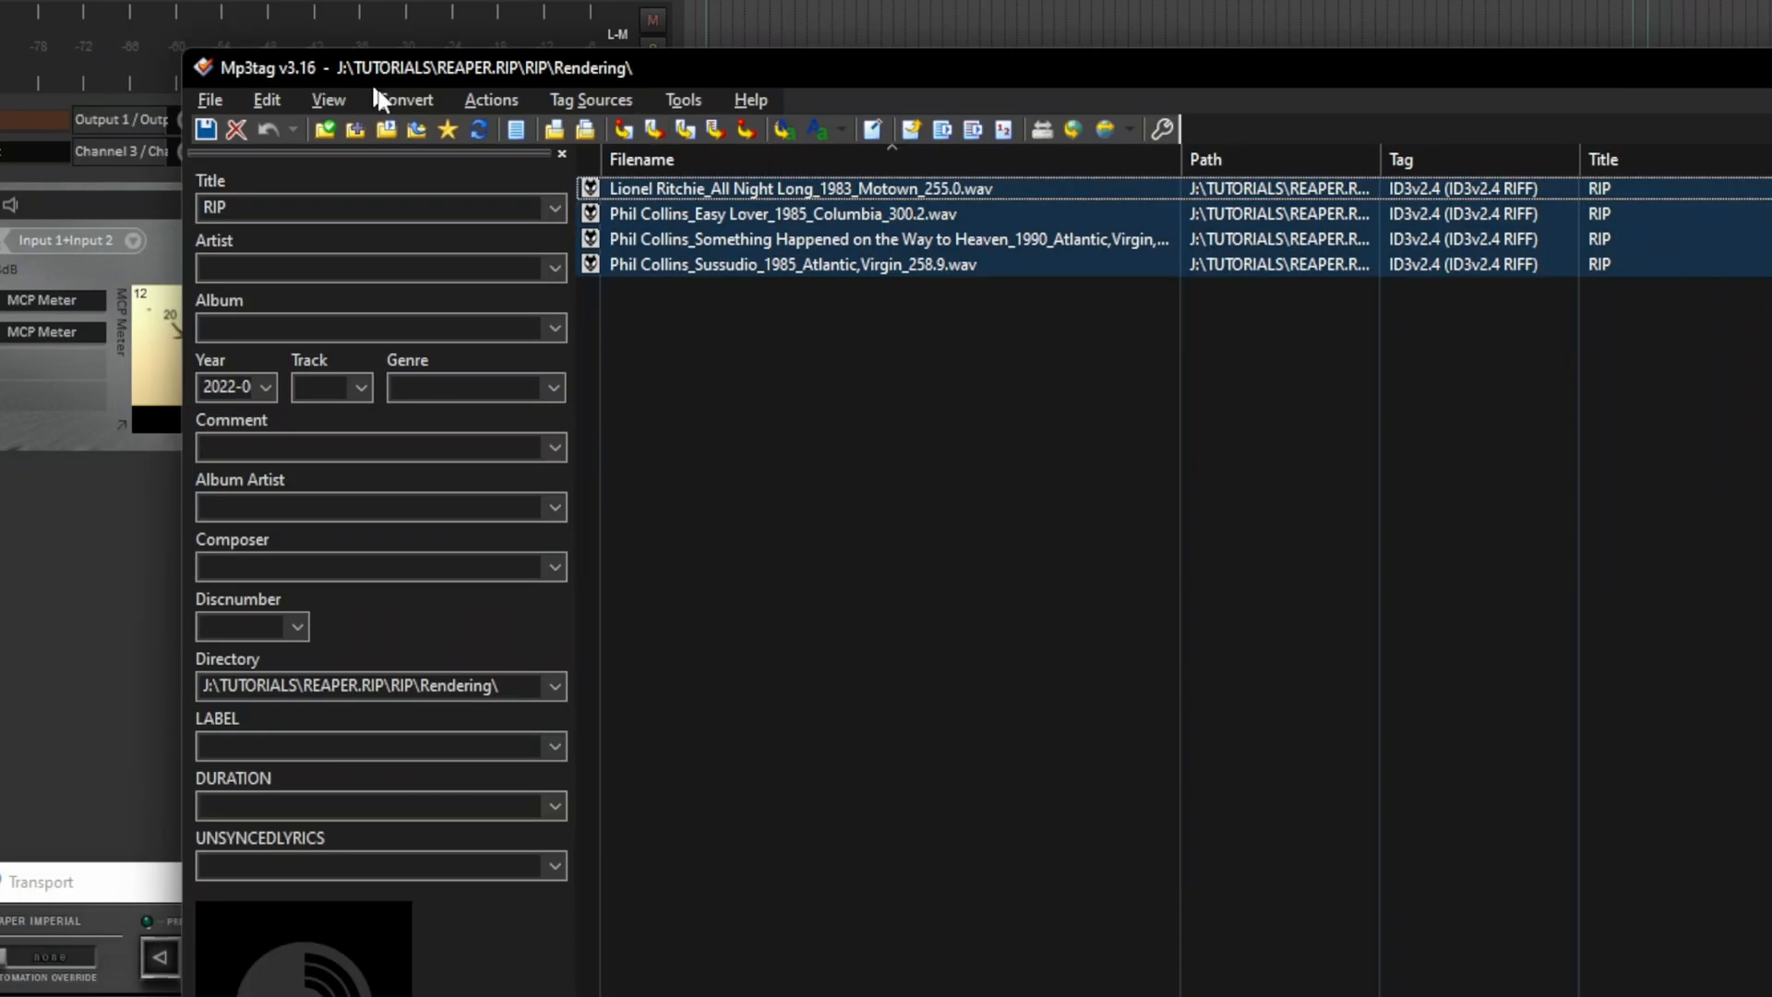
Step: Open the Filename - Tag conversion for the four selected files and look over the placeholders available for its format string
{"action": "left_click", "coordinate": [395, 240]}
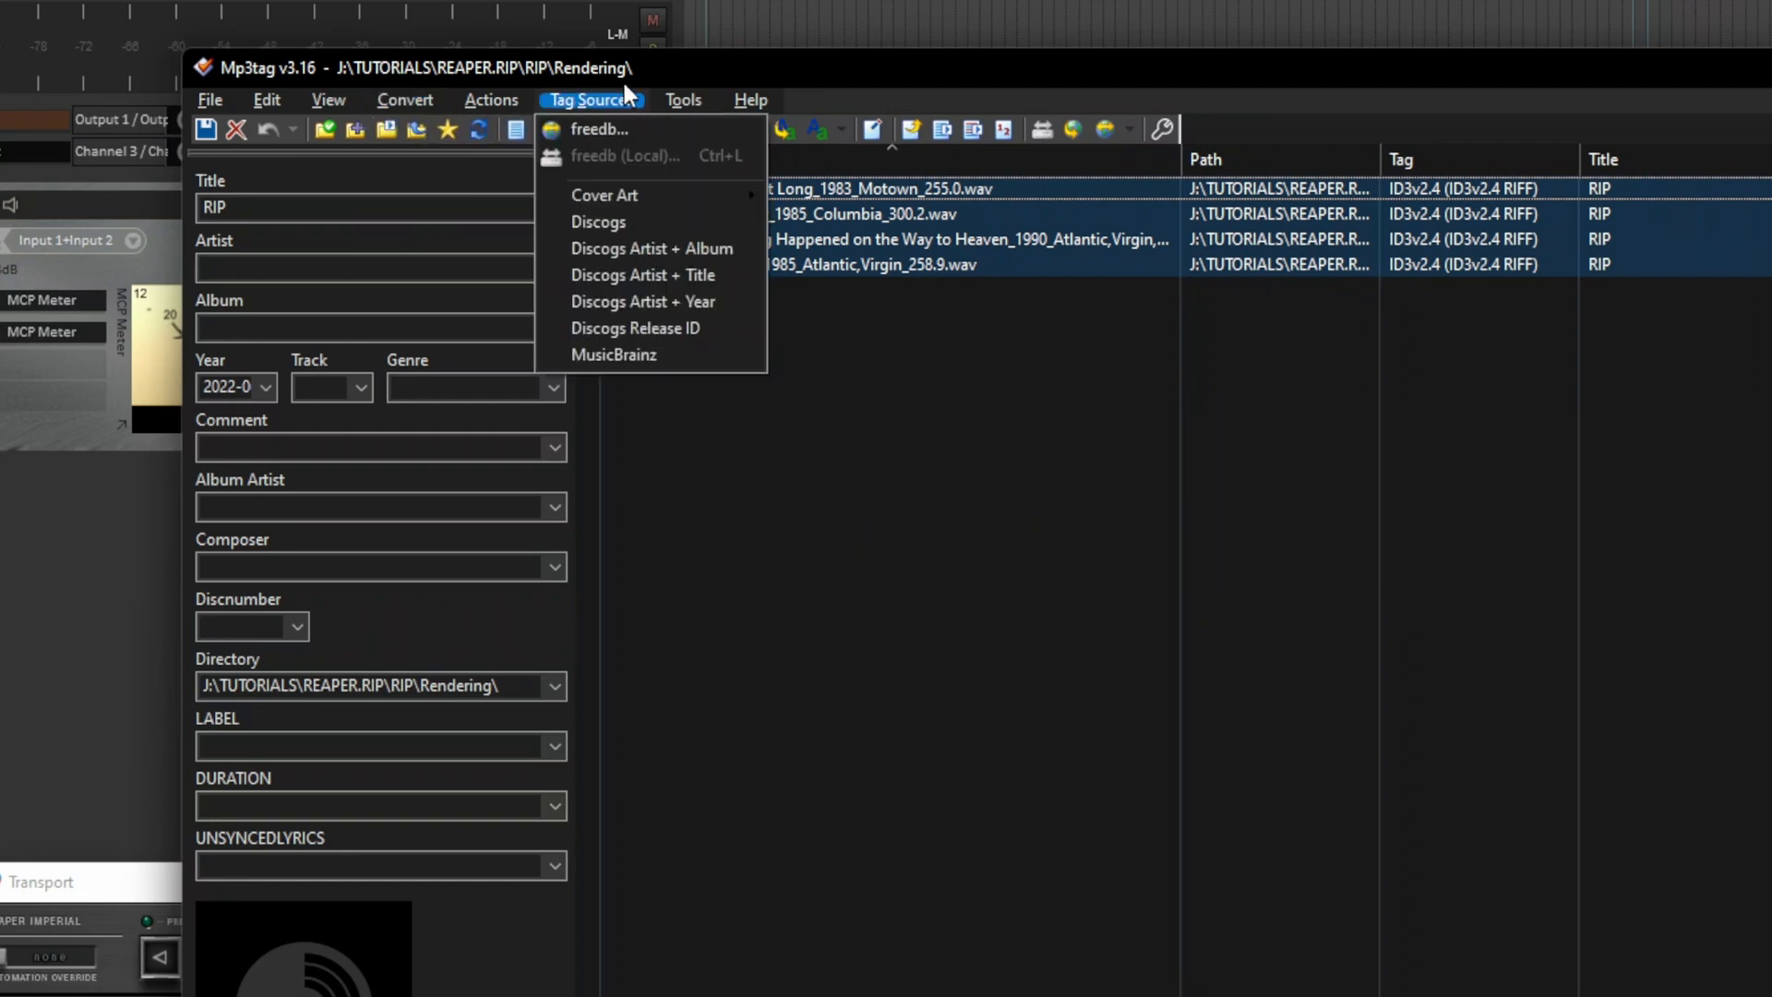
{"action": "left_click", "coordinate": [650, 64]}
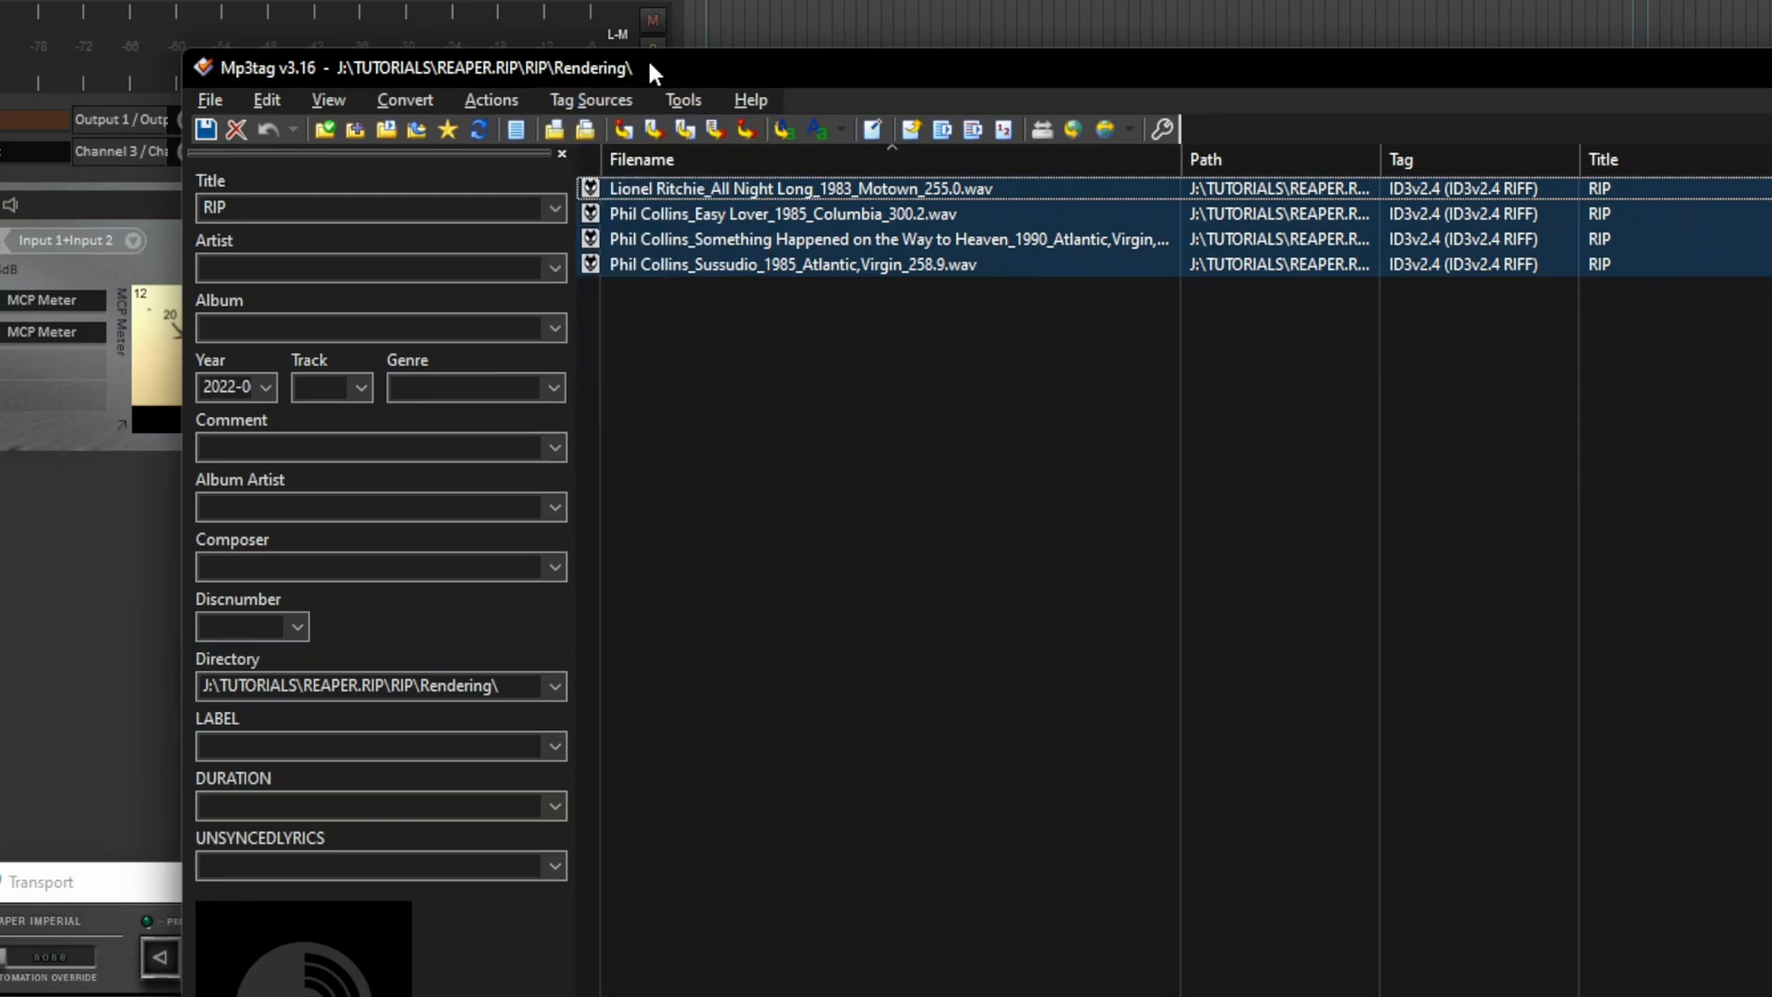
{"action": "left_click", "coordinate": [651, 130]}
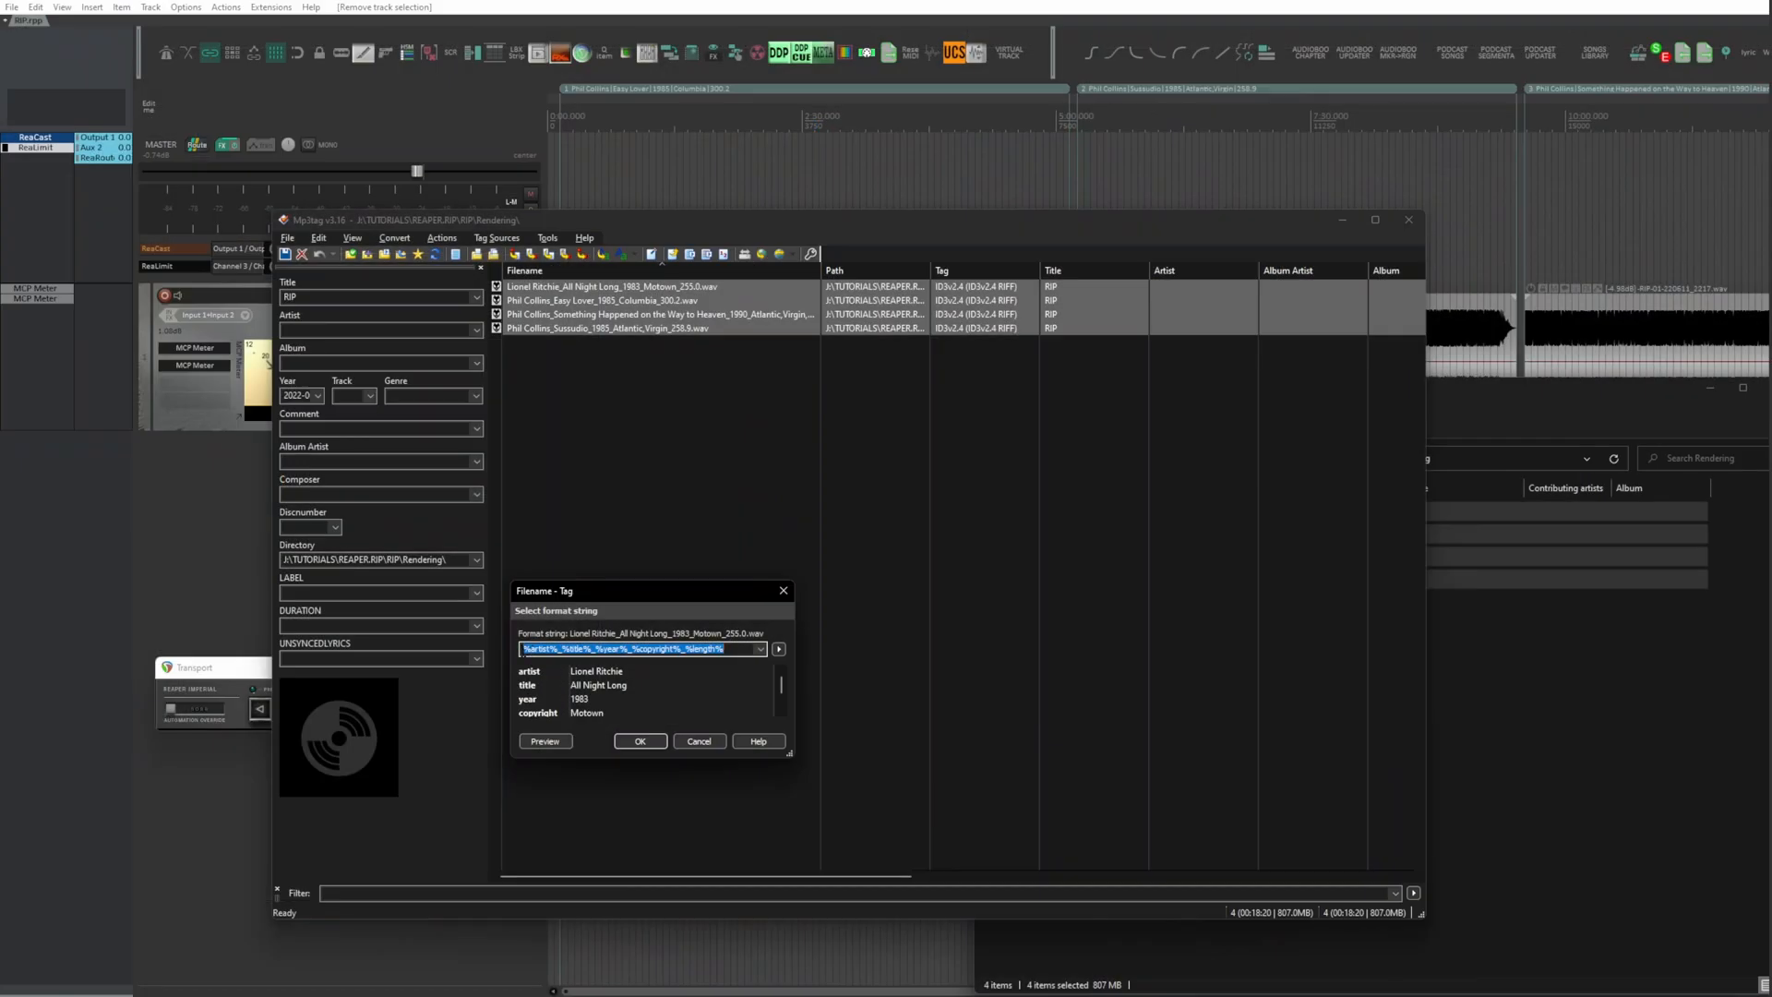
{"action": "left_click", "coordinate": [640, 850]}
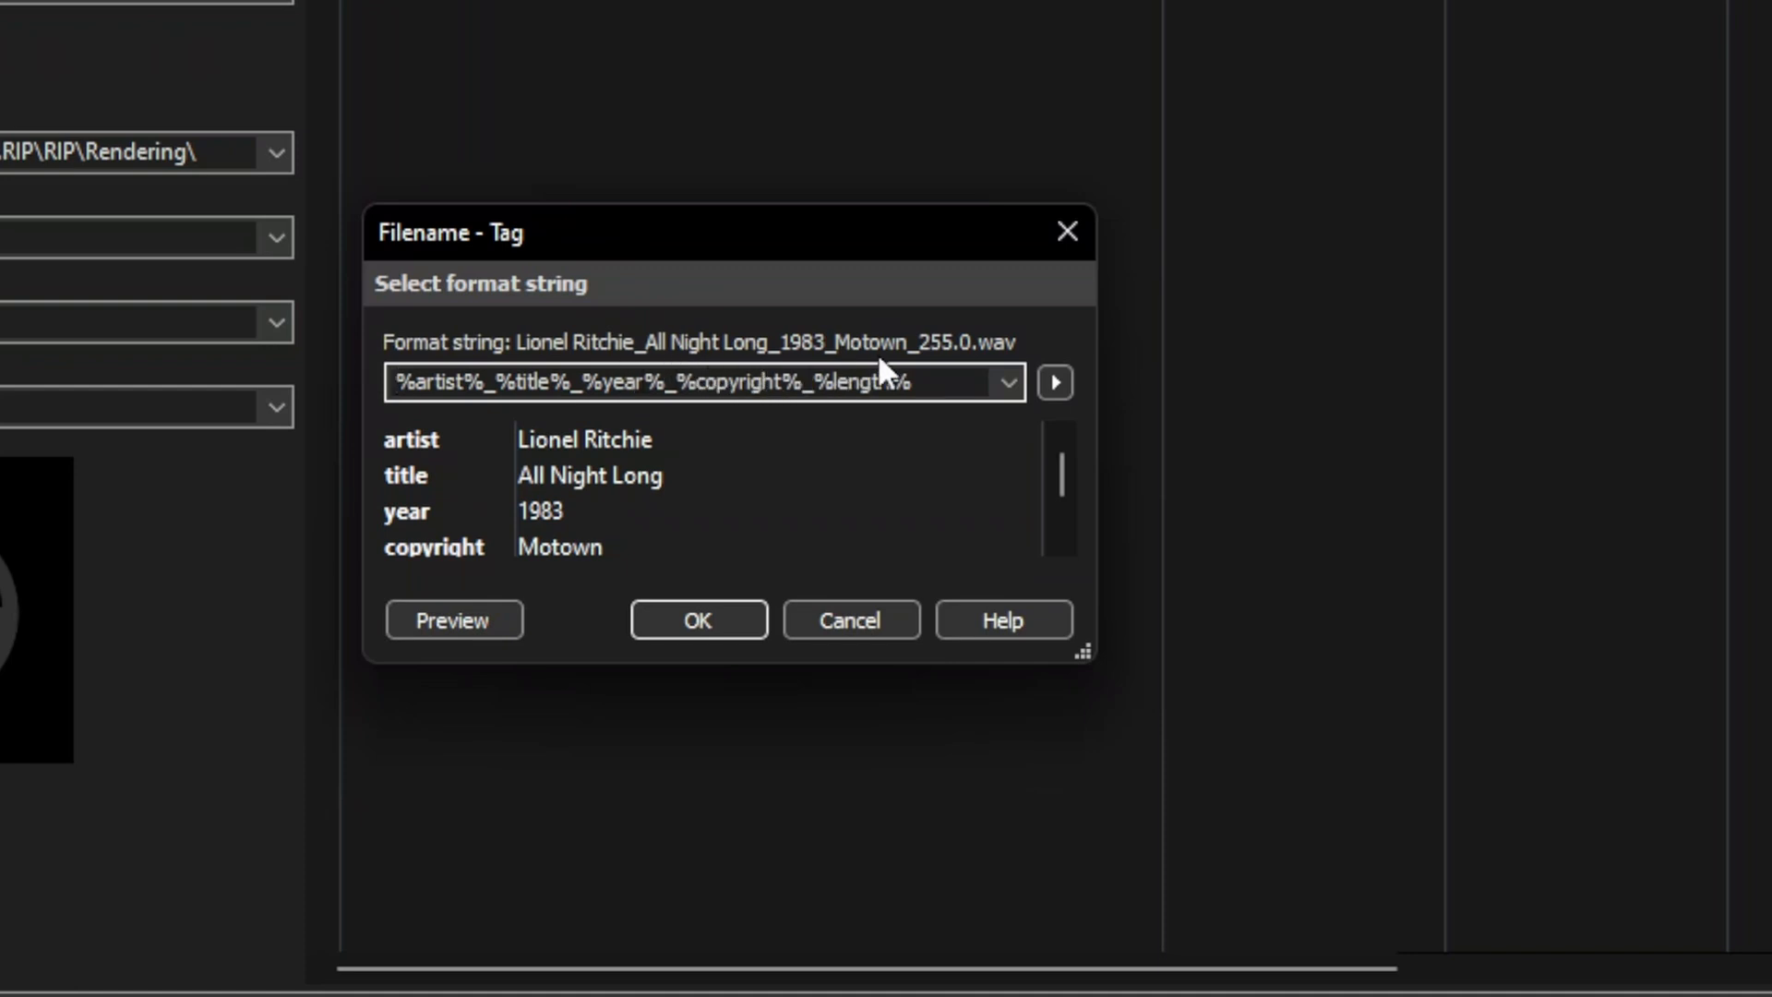
{"action": "left_click", "coordinate": [1056, 382]}
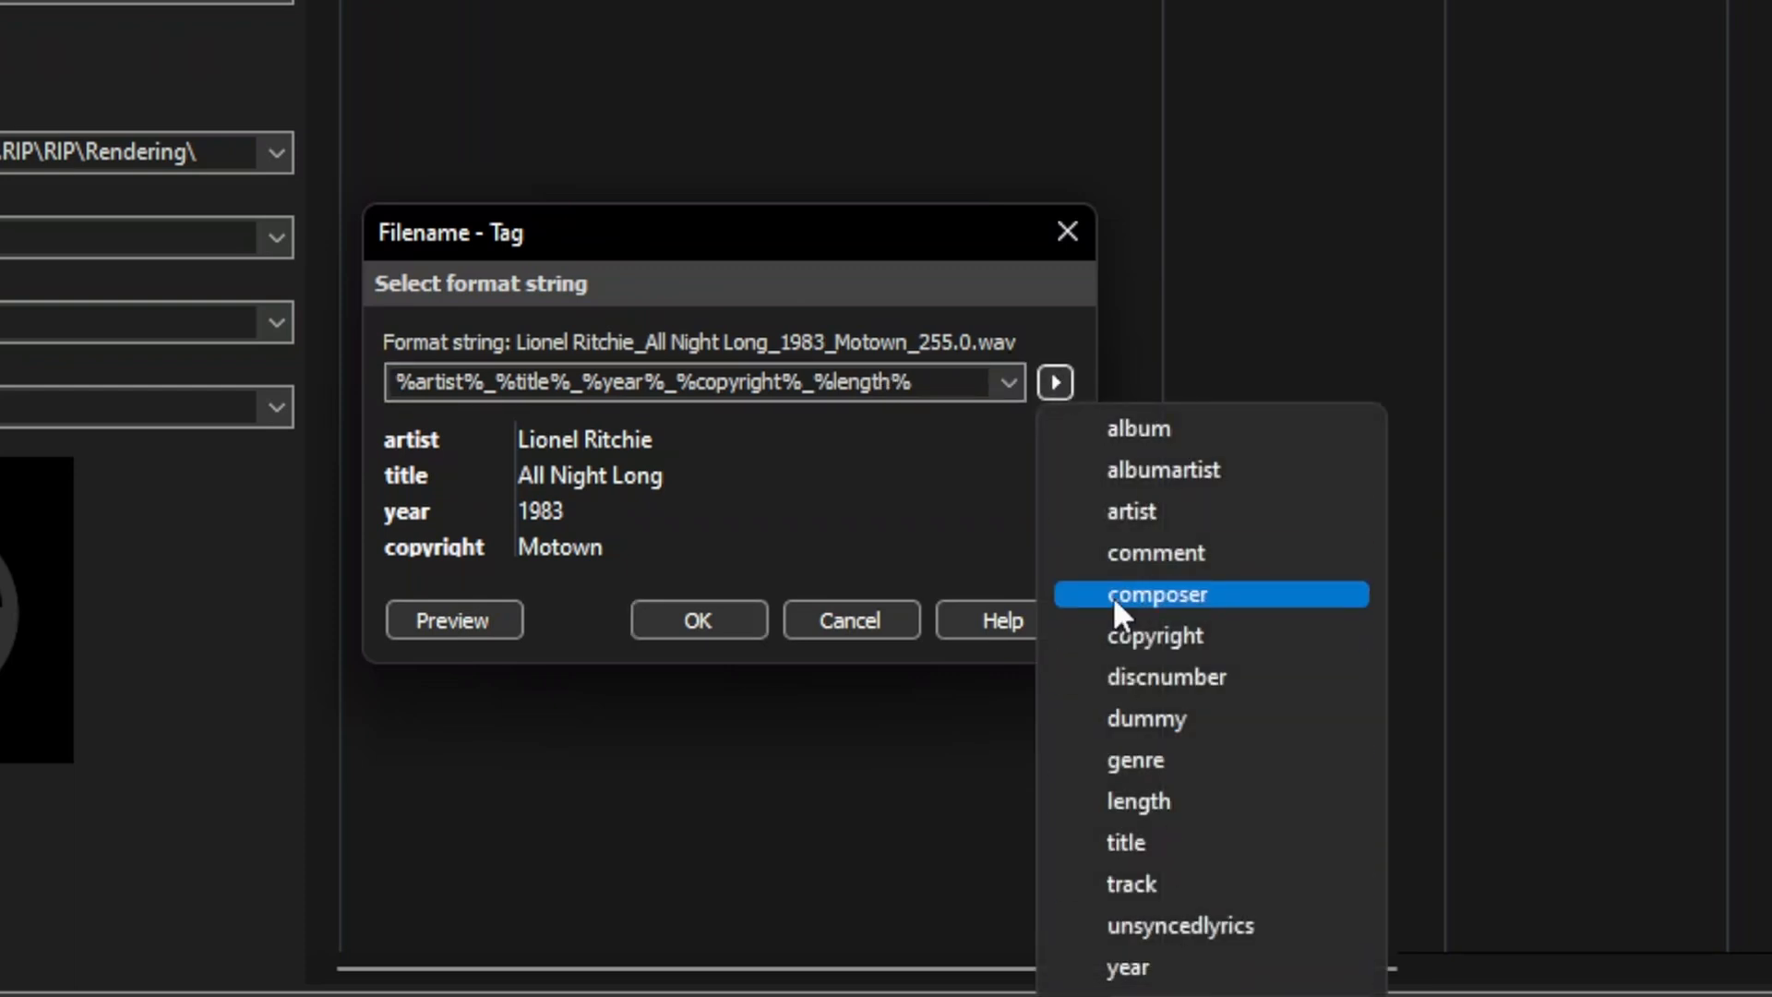
{"action": "left_click", "coordinate": [921, 246]}
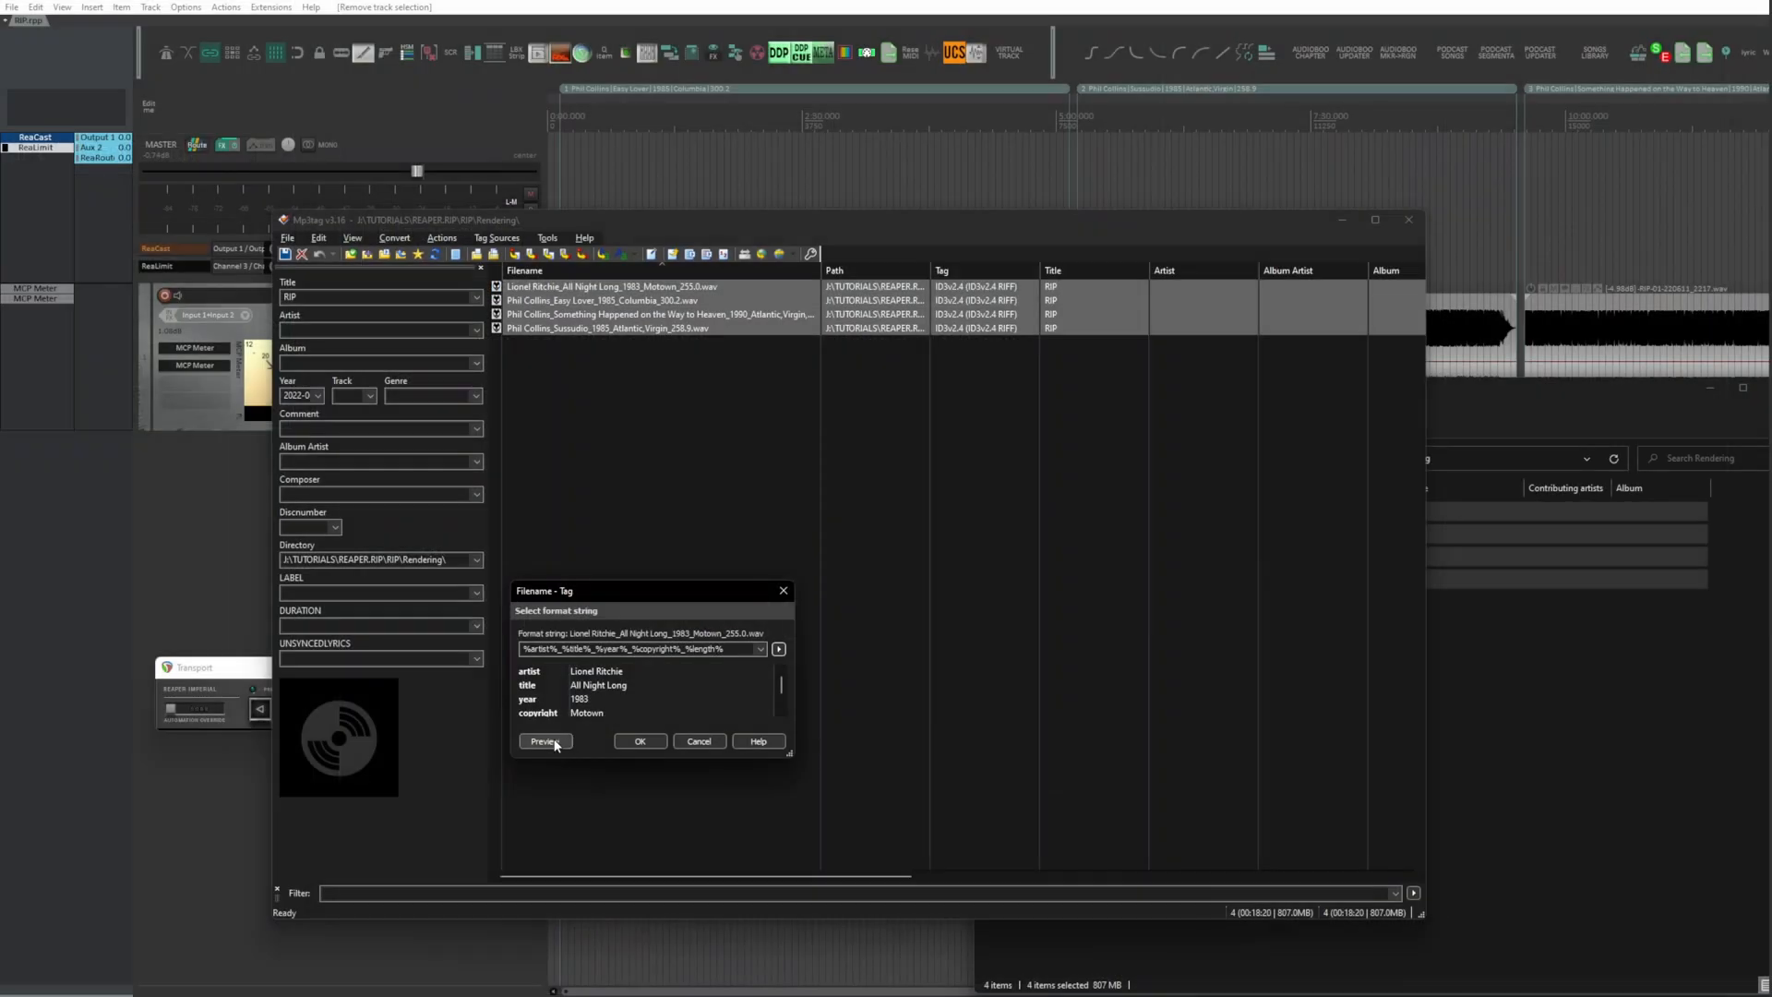
Step: Preview the conversion, then import the tags from the filenames using the format string %artist%_%title%_%year%_%copyright%_%length%
{"action": "left_click", "coordinate": [554, 743]}
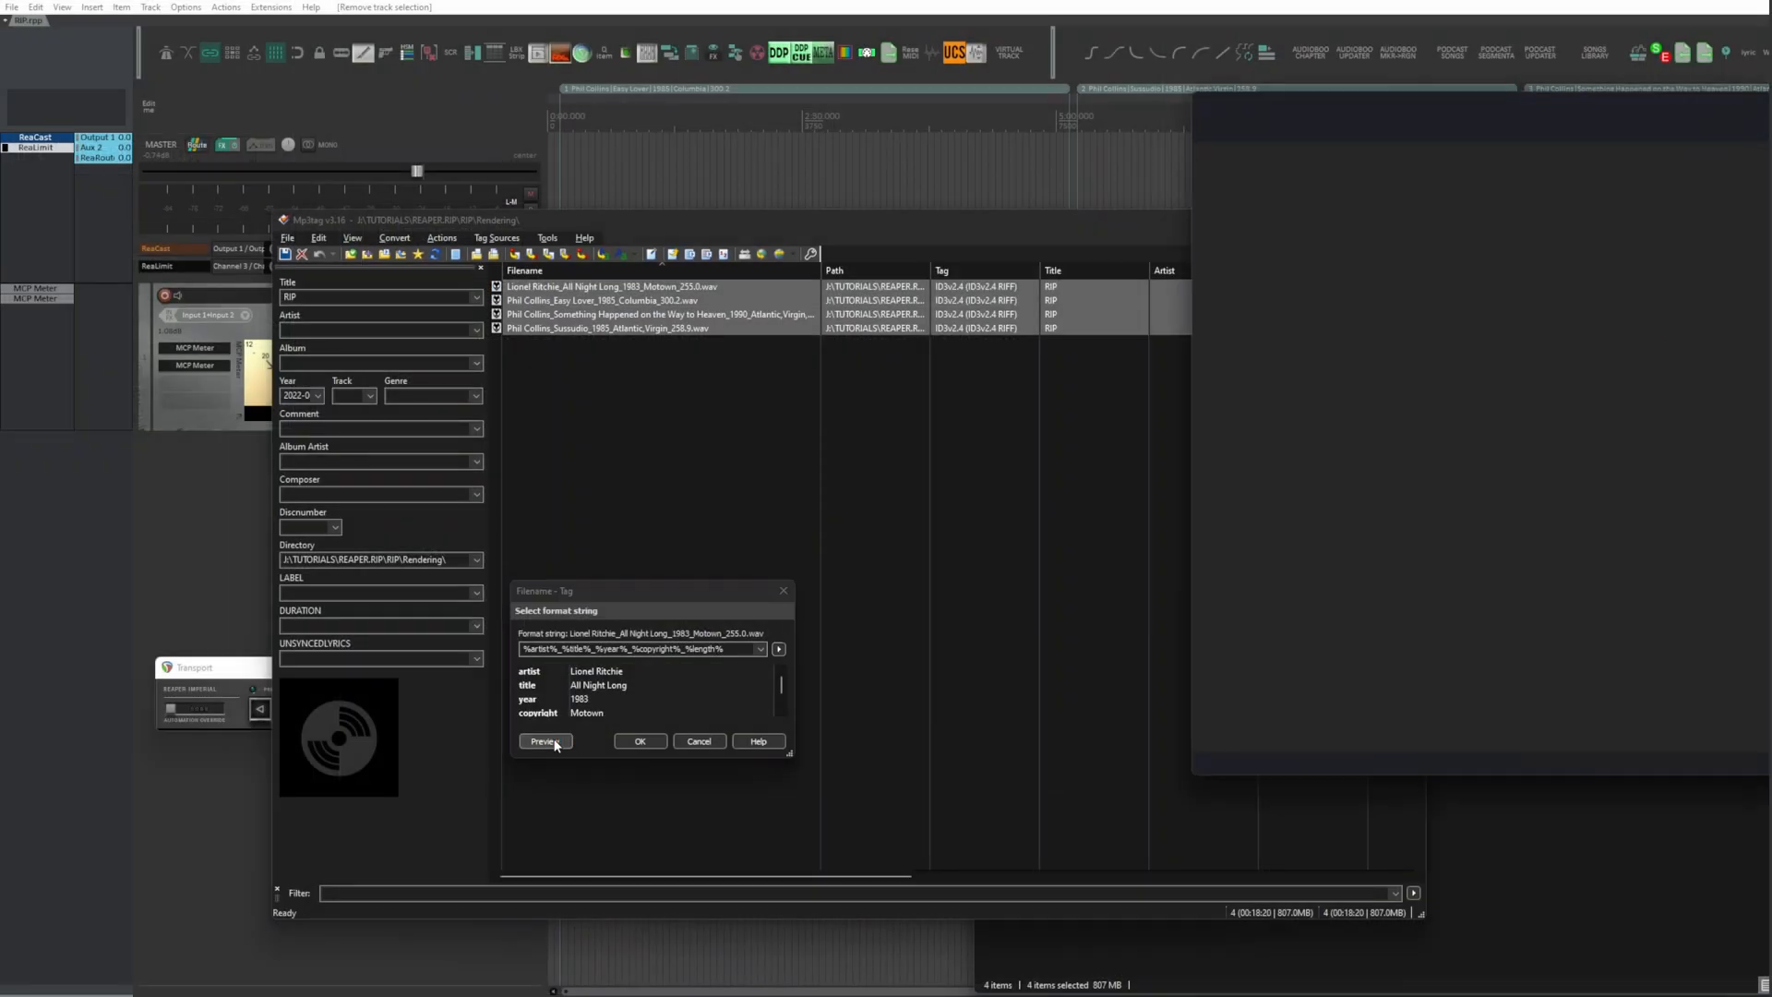
{"action": "left_click_drag", "start_coordinate": [1554, 102], "coordinate": [635, 113]}
{"action": "scroll", "coordinate": [656, 263], "scroll_direction": "down", "scroll_amount": 2}
{"action": "scroll", "coordinate": [656, 262], "scroll_direction": "up", "scroll_amount": 2}
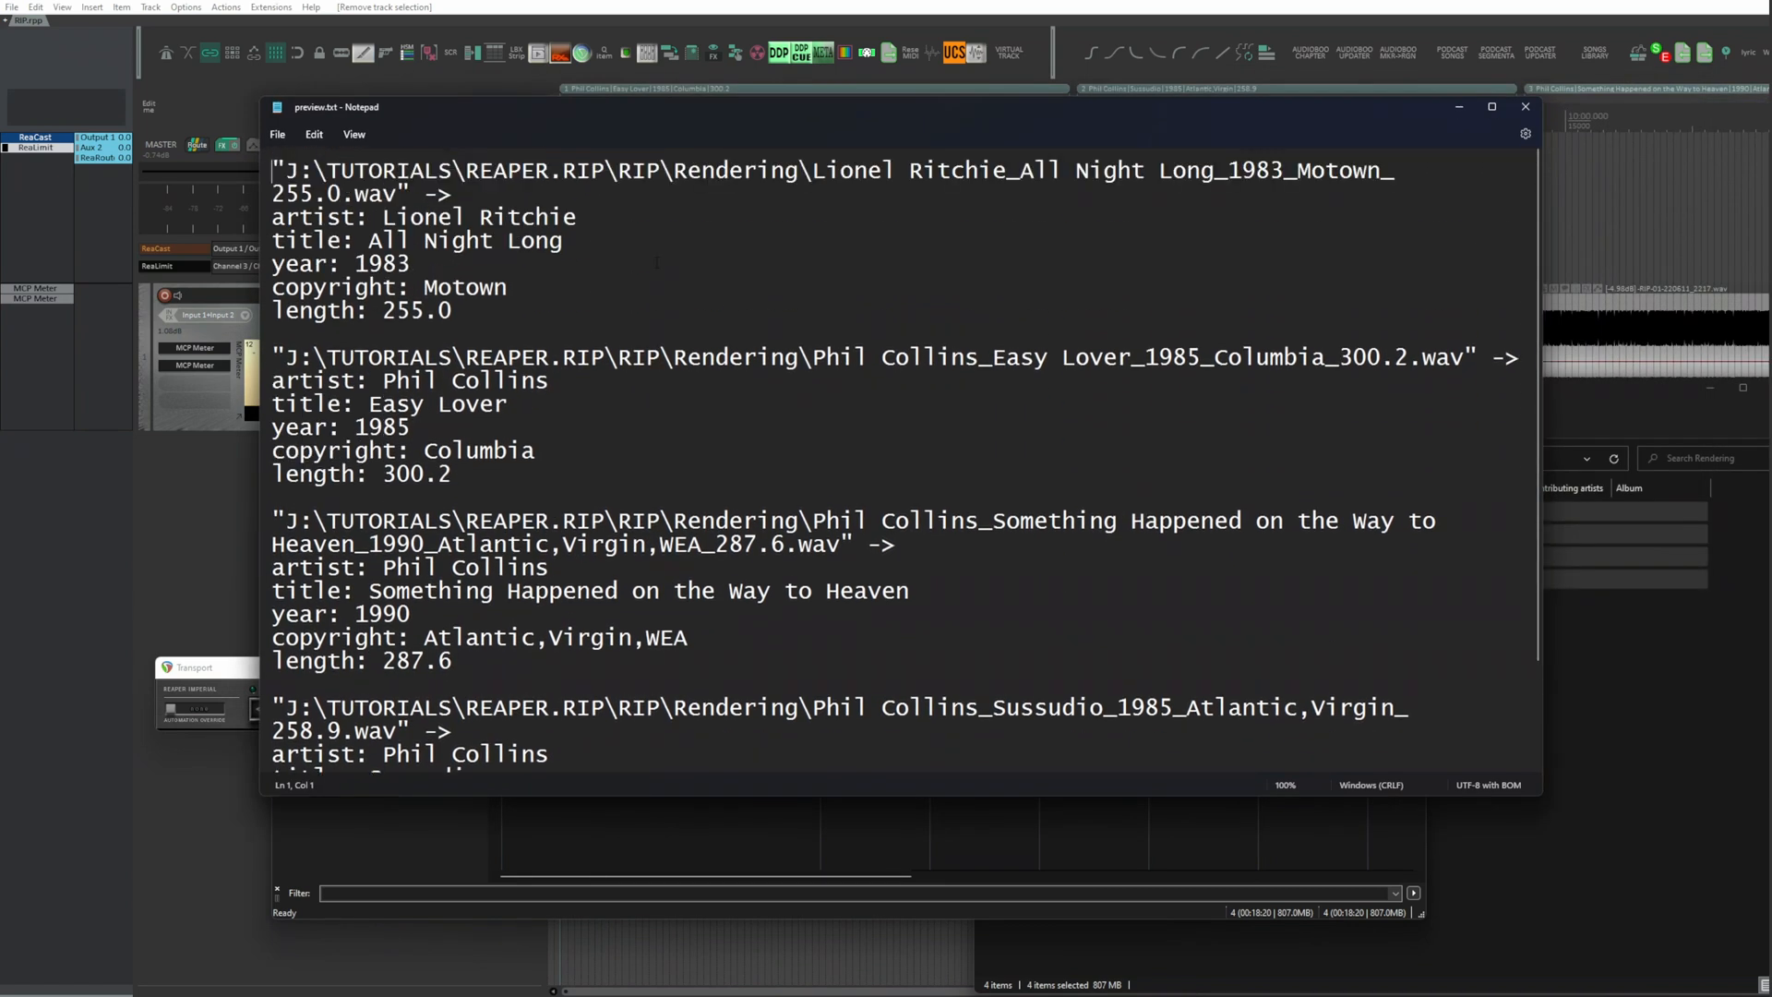
{"action": "left_click", "coordinate": [1526, 106]}
{"action": "left_click", "coordinate": [638, 742]}
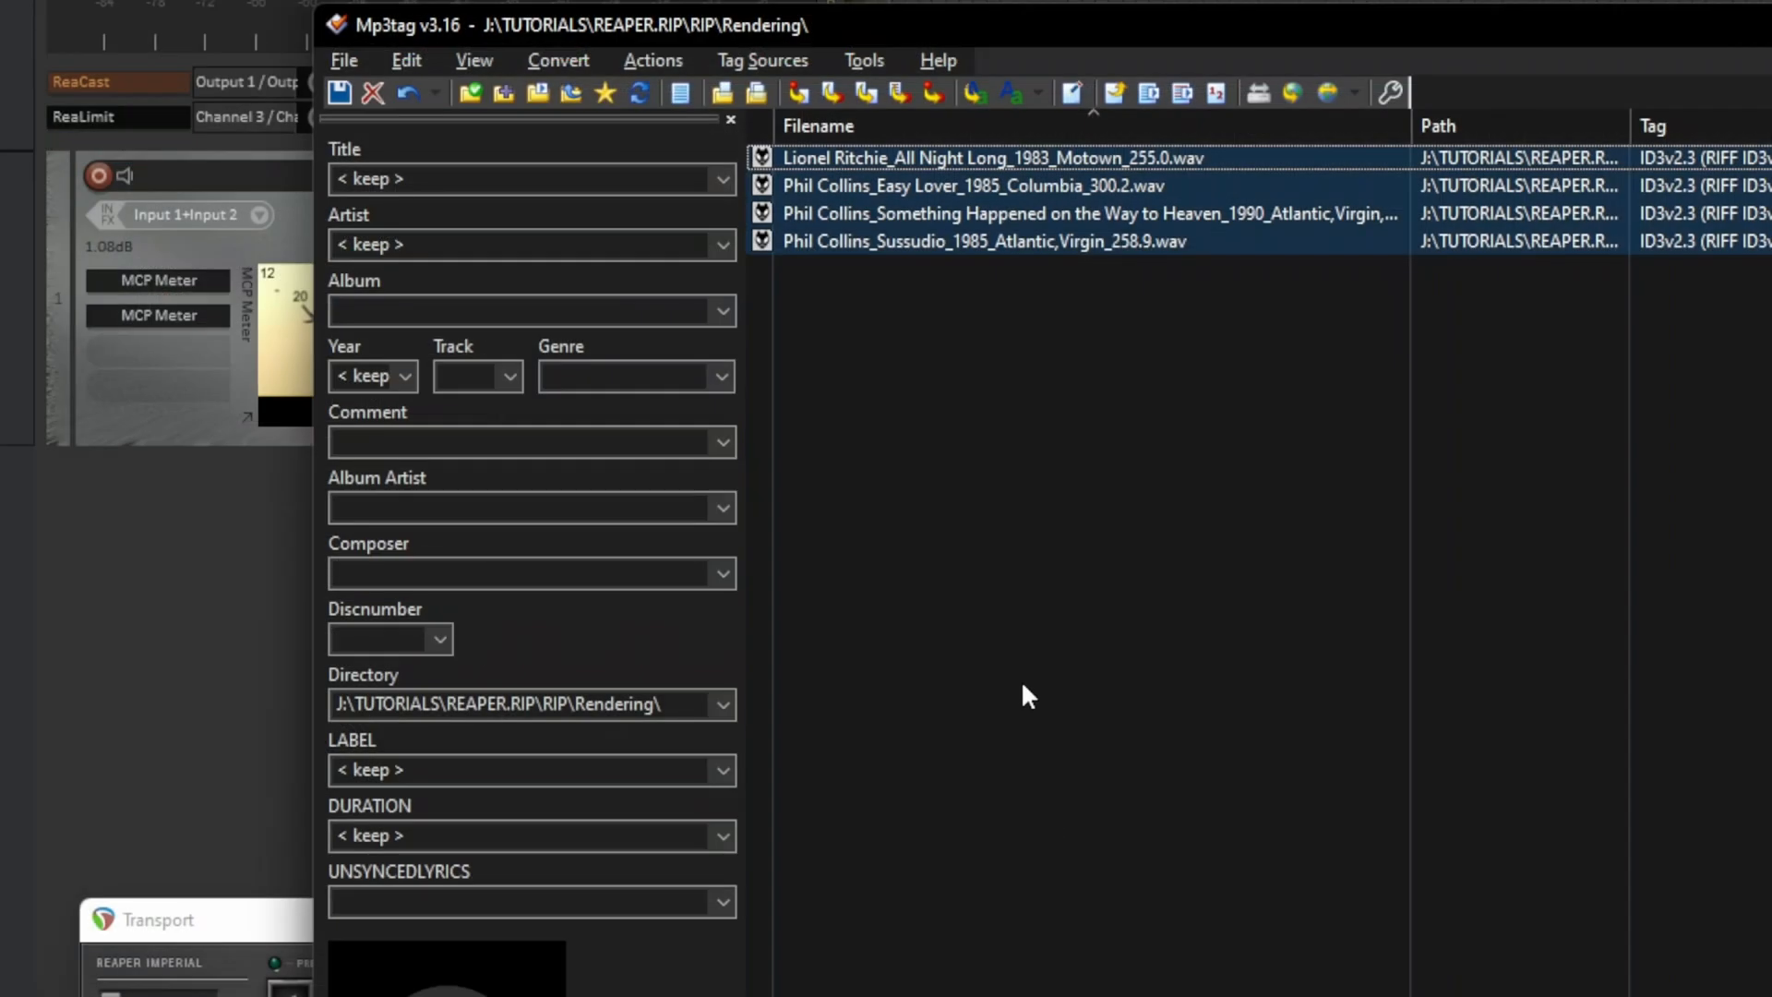
Step: Check the imported tags of individual songs, finishing with the Phil Collins Sussudio file
{"action": "left_click", "coordinate": [945, 406]}
{"action": "left_click", "coordinate": [939, 159]}
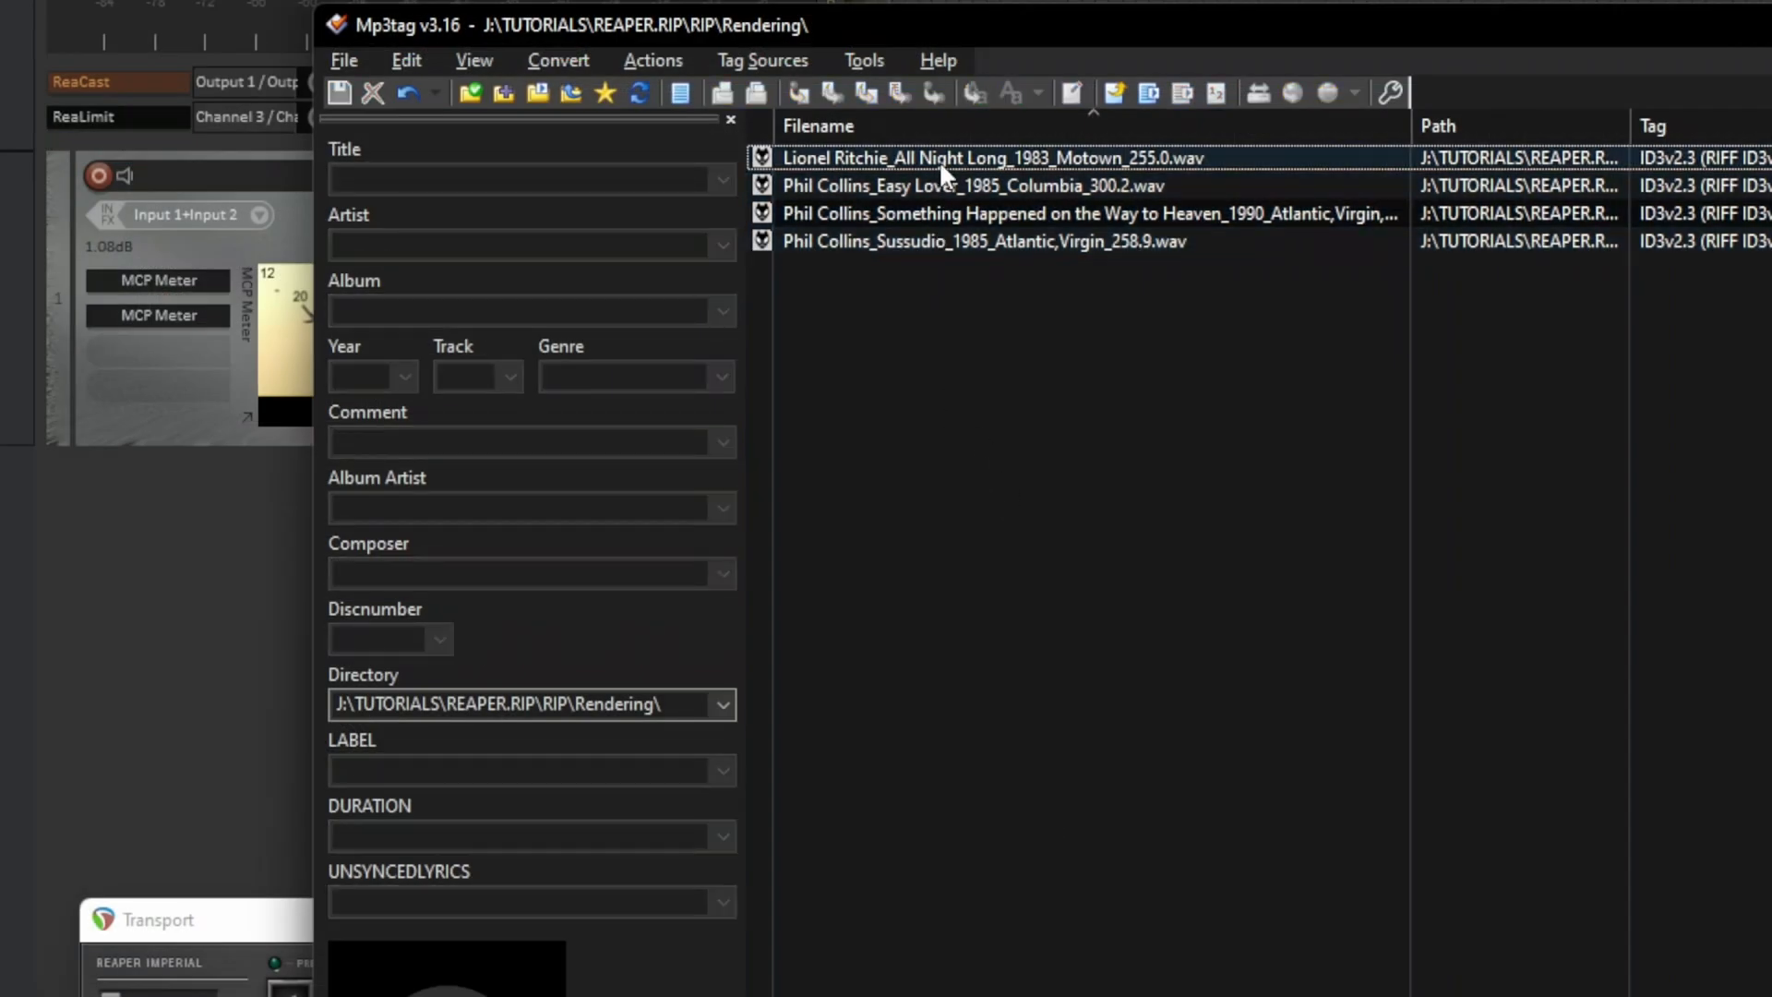
{"action": "left_click", "coordinate": [947, 213]}
{"action": "left_click", "coordinate": [941, 242]}
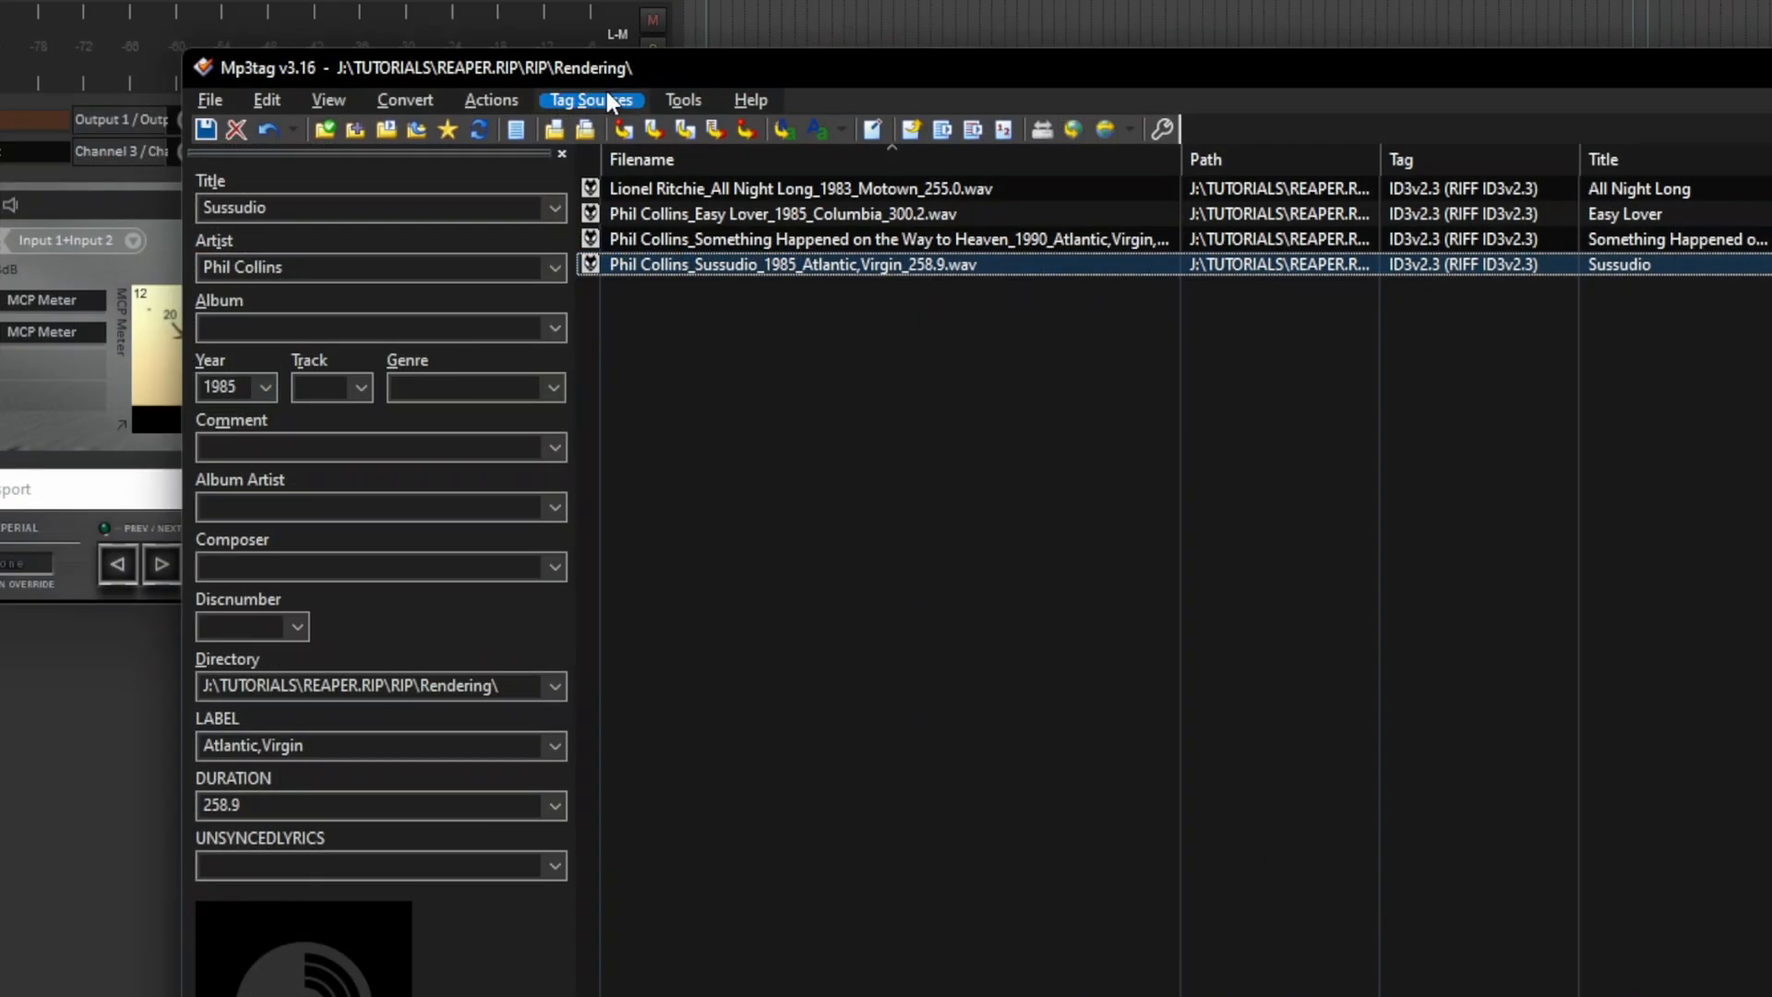
Step: Search Discogs cover art by artist Phil Collins and title Sussudio, and open the first release to view its cover
{"action": "left_click", "coordinate": [607, 92]}
{"action": "mouse_move", "coordinate": [623, 197]}
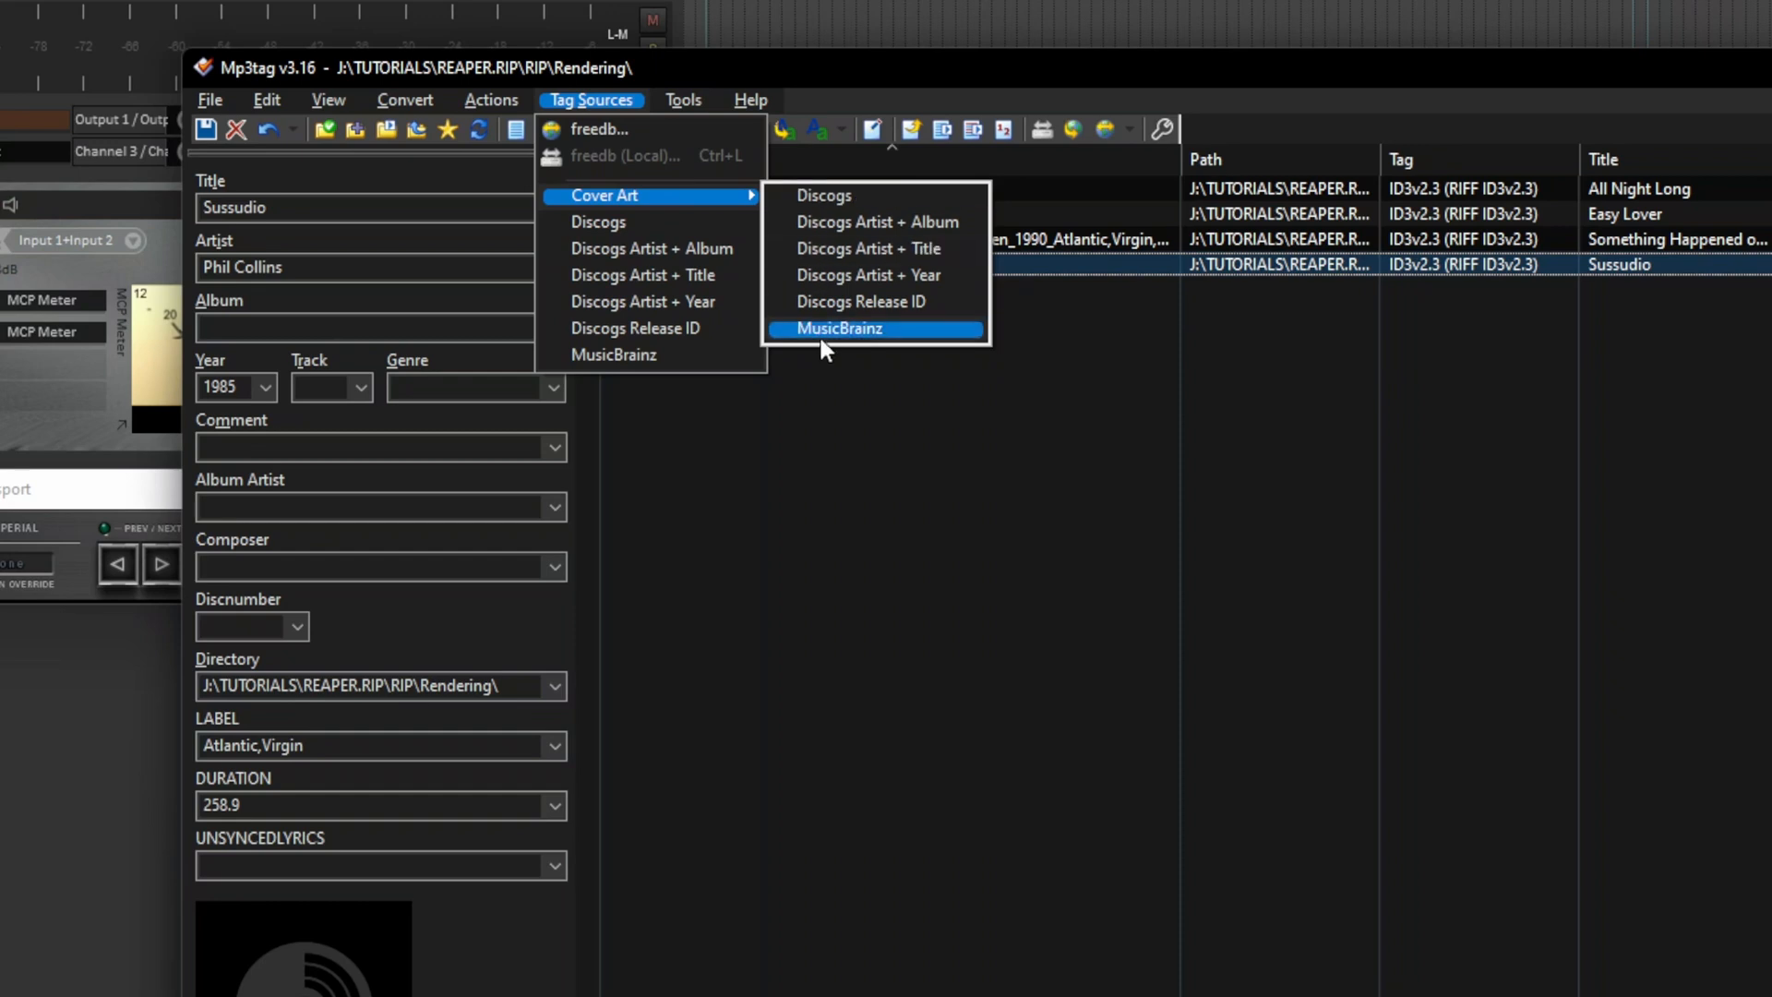
{"action": "left_click", "coordinate": [838, 249]}
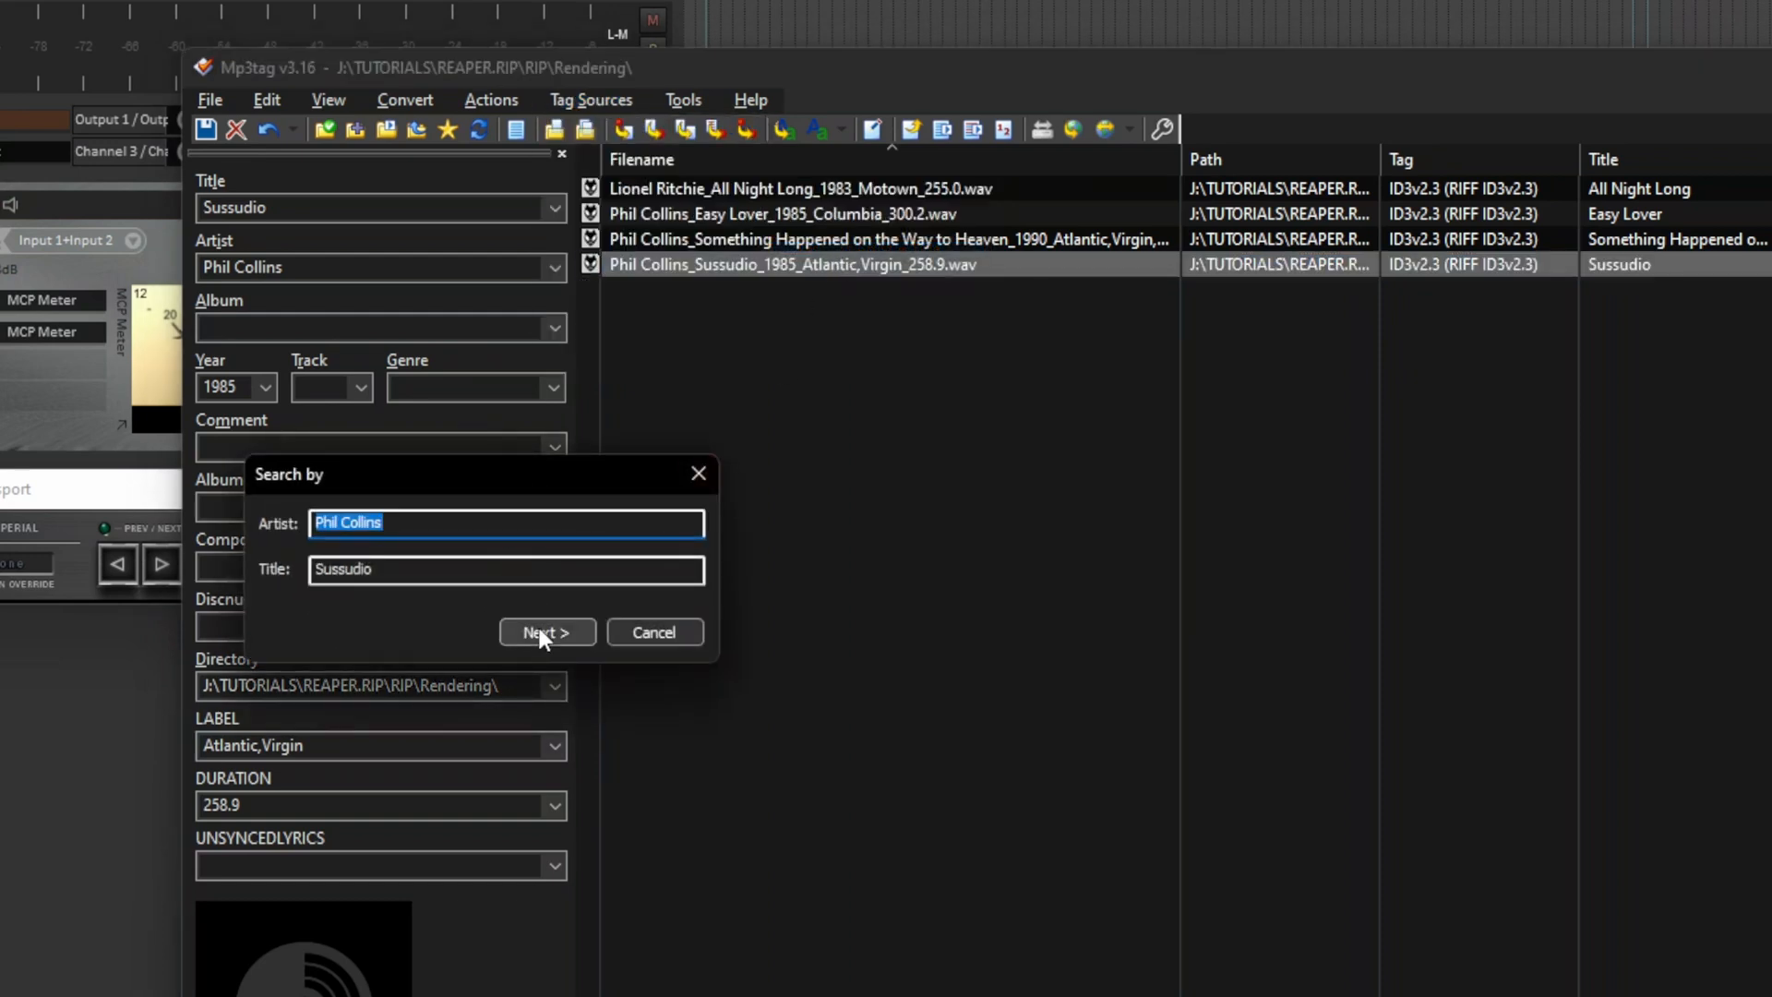
{"action": "left_click", "coordinate": [538, 633]}
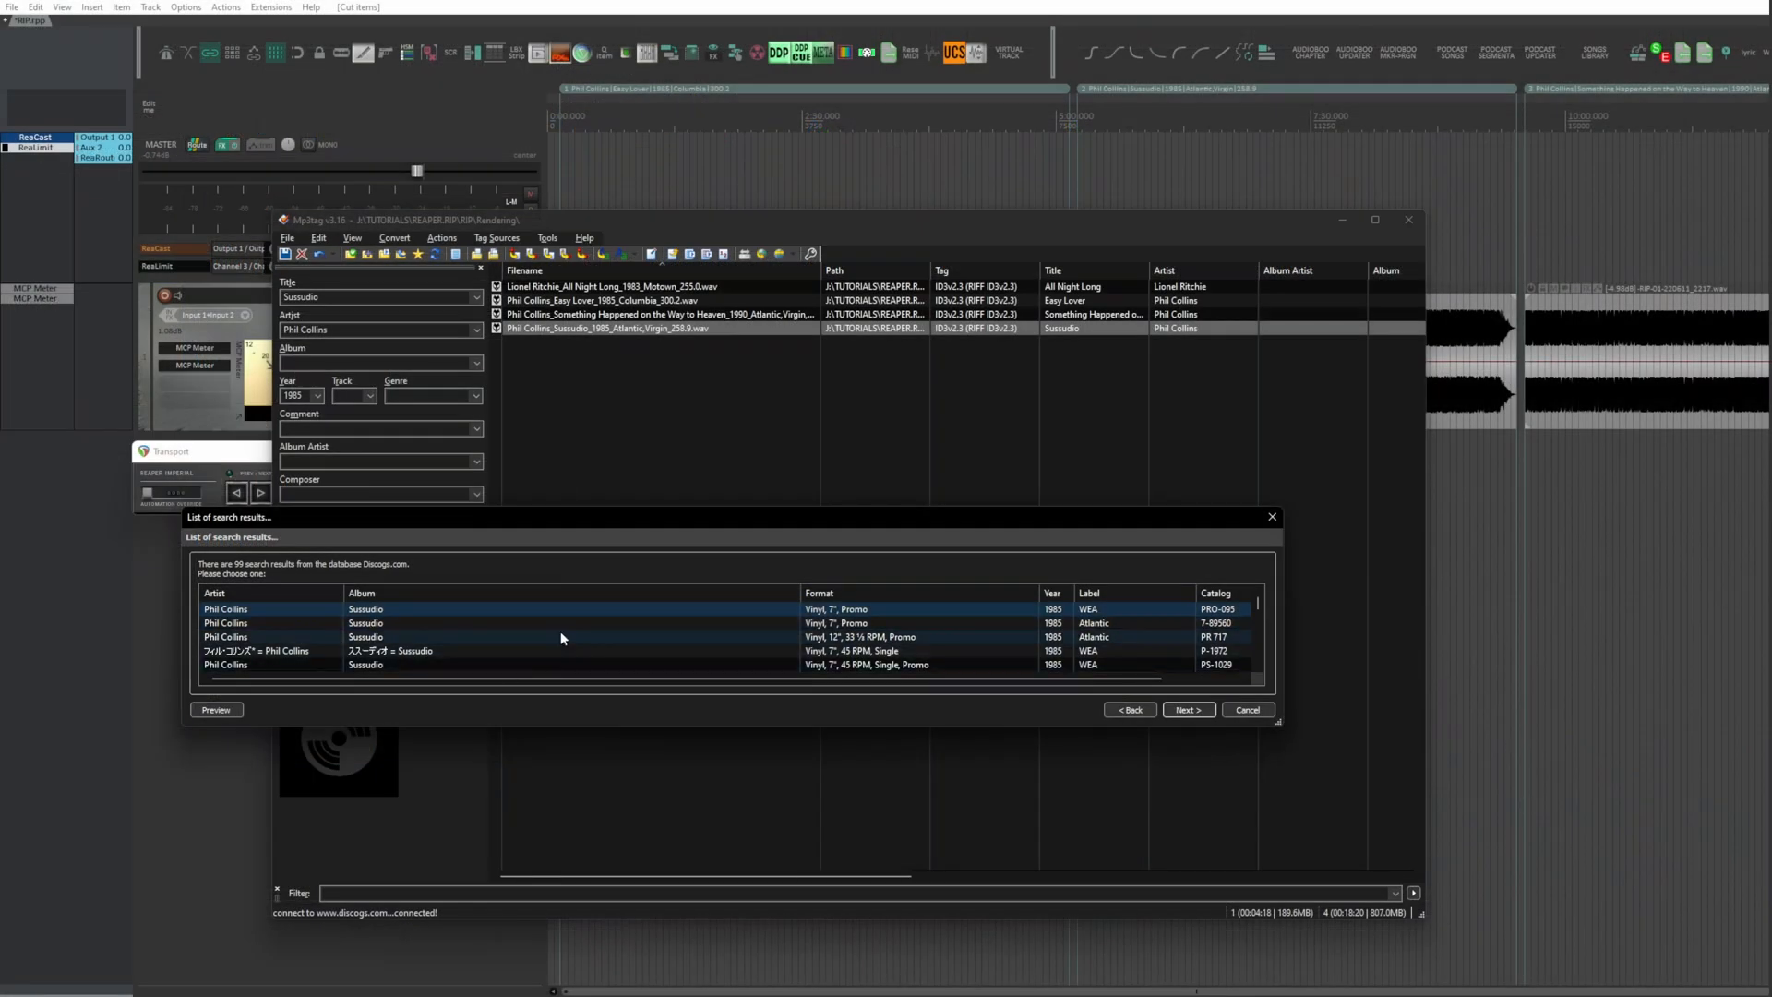
{"action": "left_click", "coordinate": [1189, 710]}
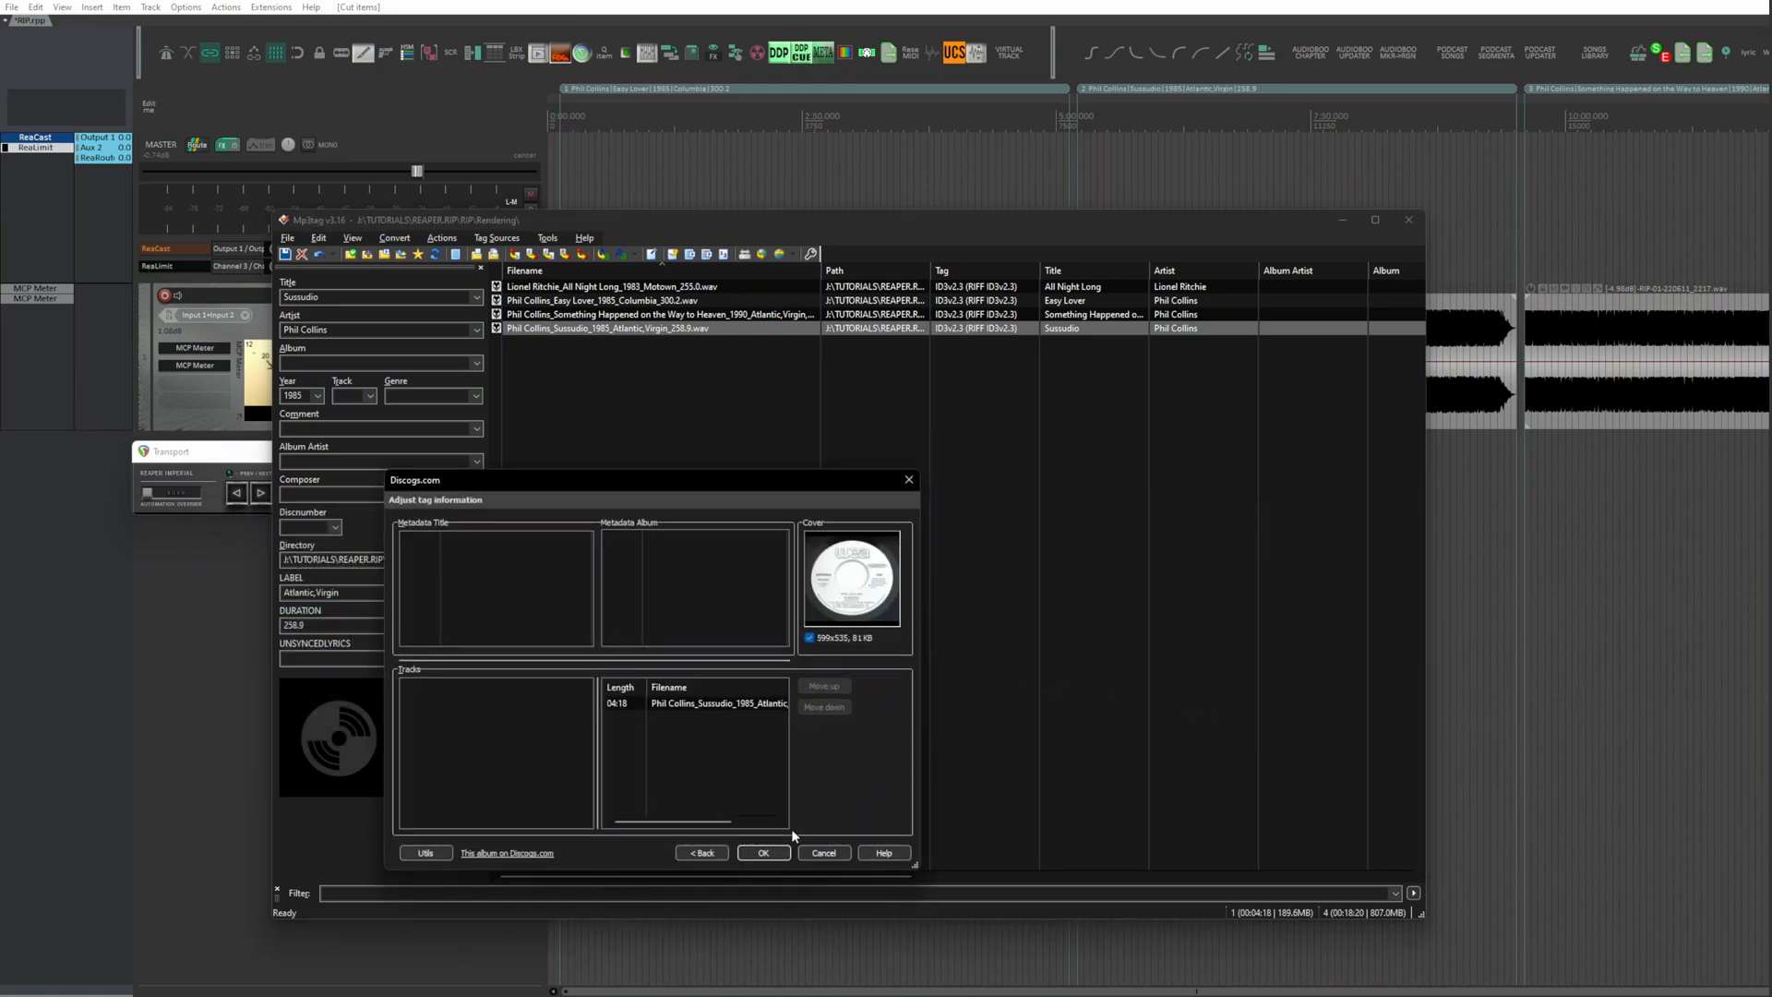
Step: Compare the covers of other Sussudio releases and apply the one with Phil Collins's blue-tinted face to the Sussudio file
{"action": "left_click", "coordinate": [704, 849]}
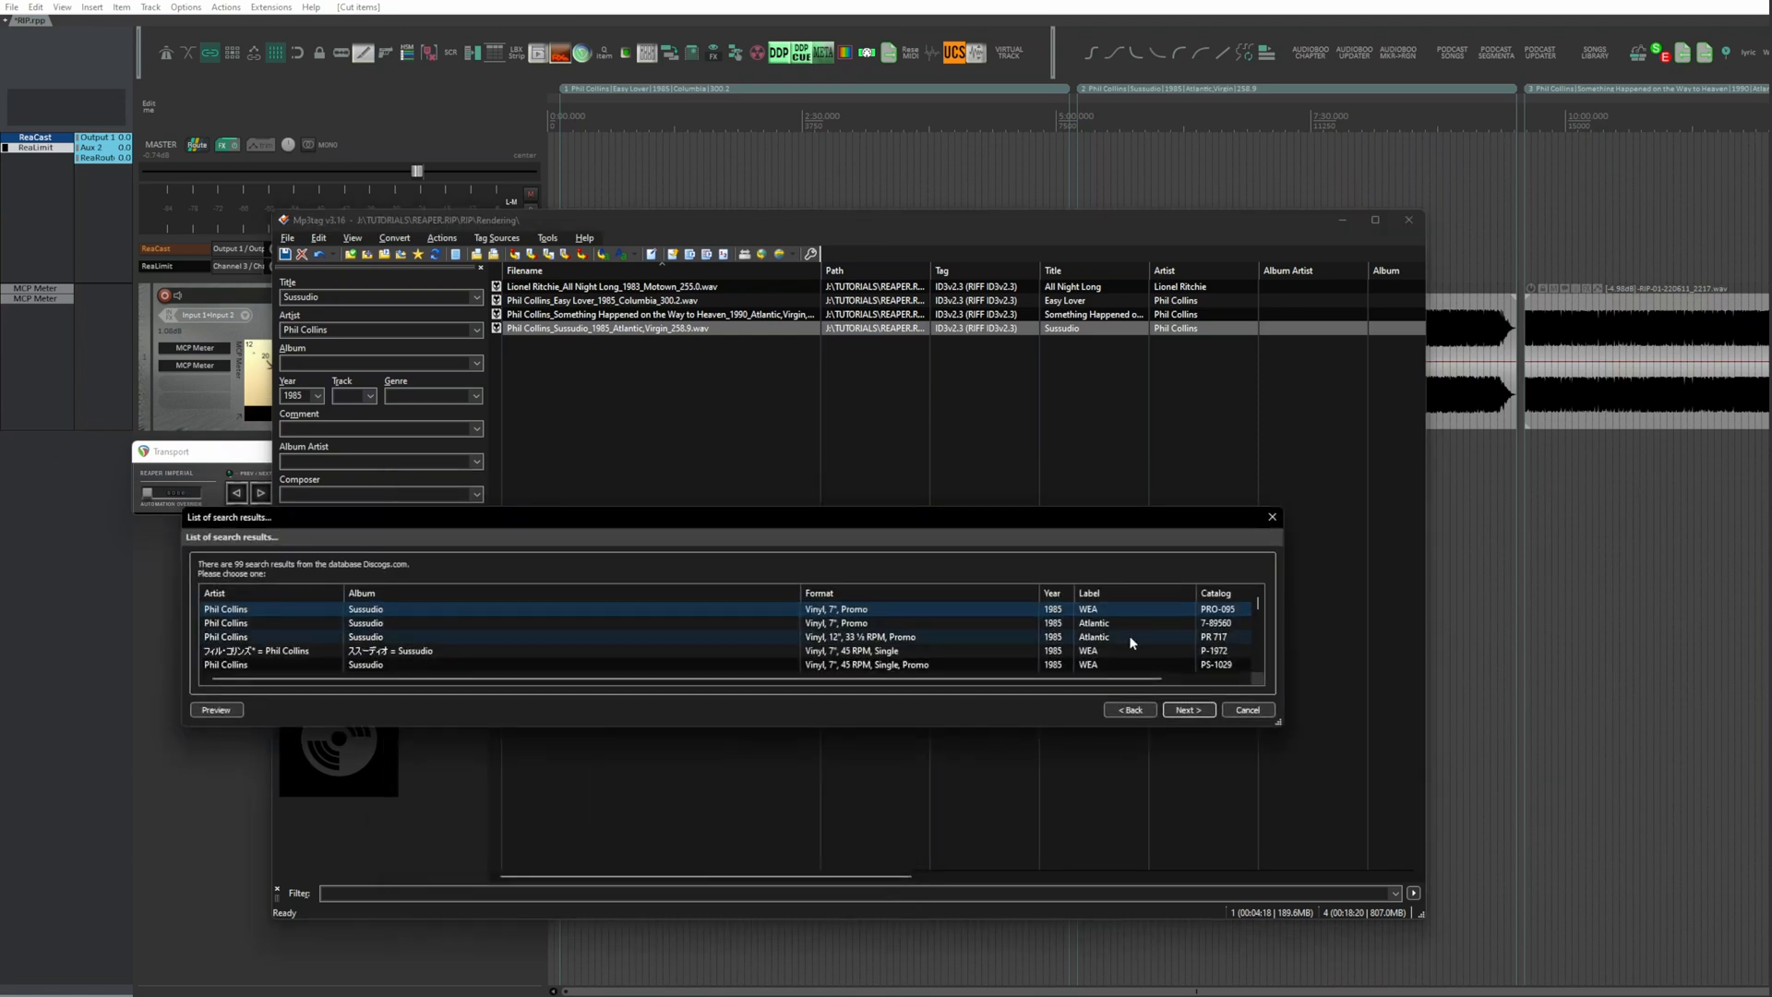
{"action": "scroll", "coordinate": [1129, 639], "scroll_direction": "down", "scroll_amount": 2}
{"action": "left_click", "coordinate": [1129, 647]}
{"action": "left_click", "coordinate": [1187, 710]}
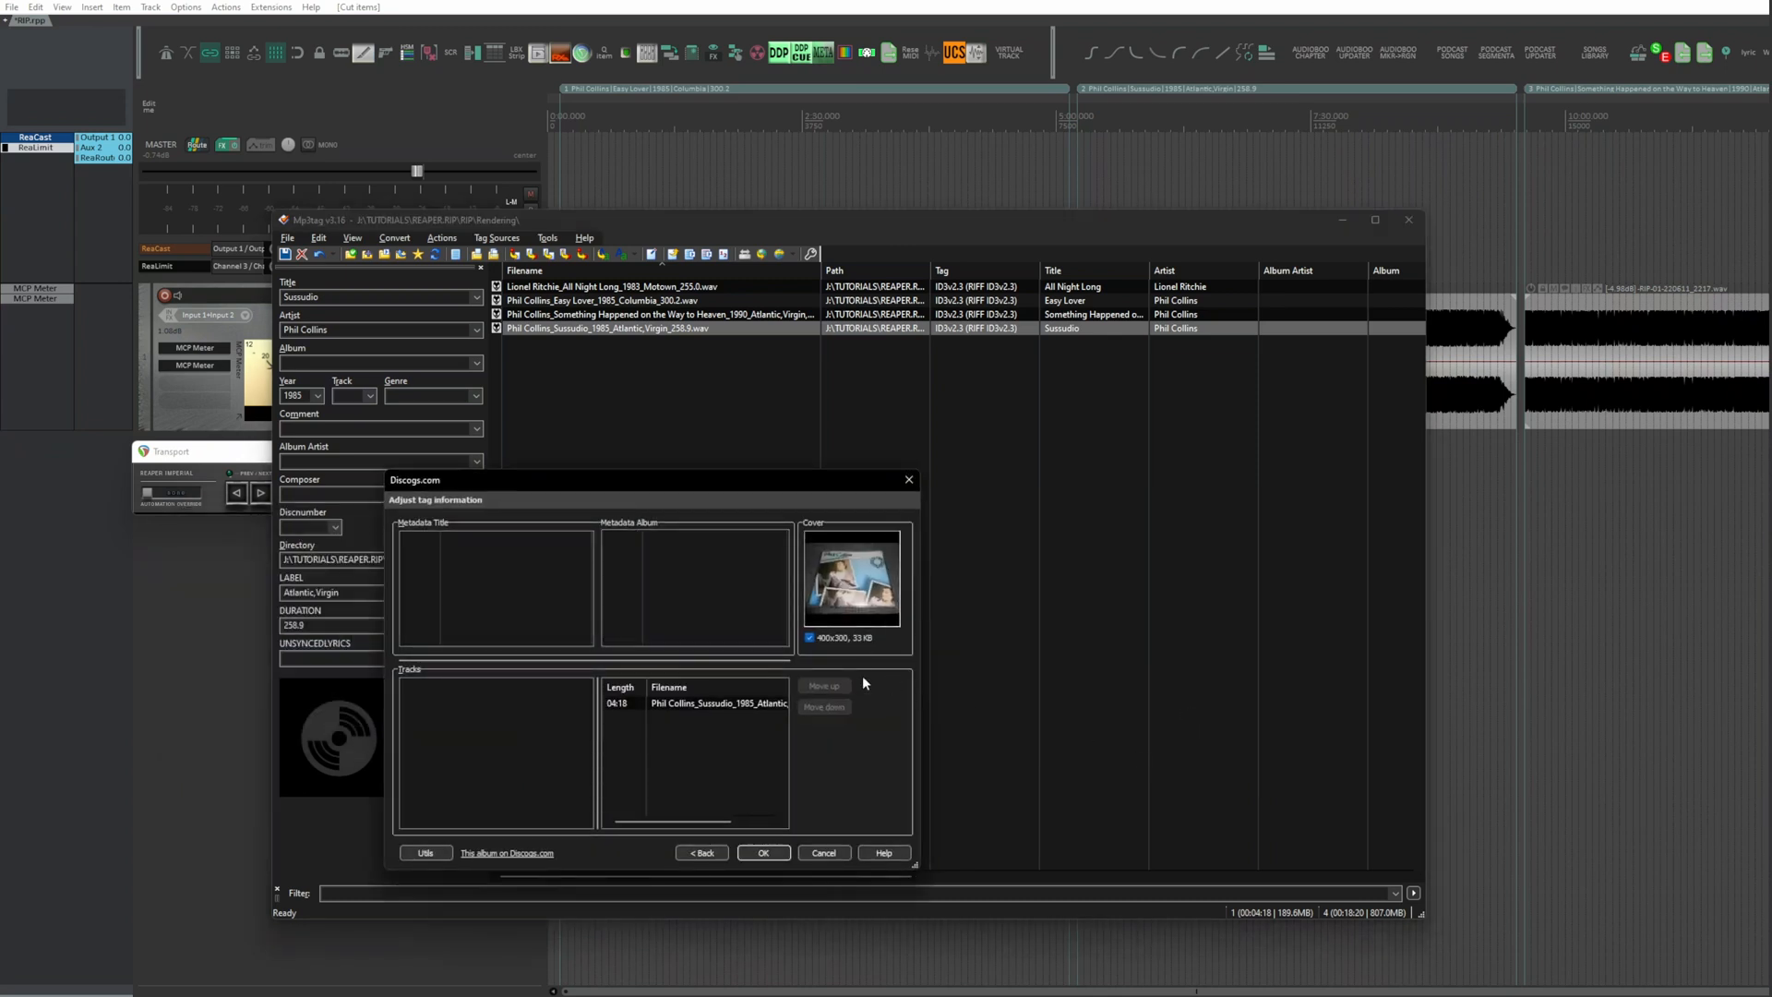
{"action": "left_click", "coordinate": [714, 855]}
{"action": "left_click", "coordinate": [1135, 637]}
{"action": "left_click", "coordinate": [1186, 711]}
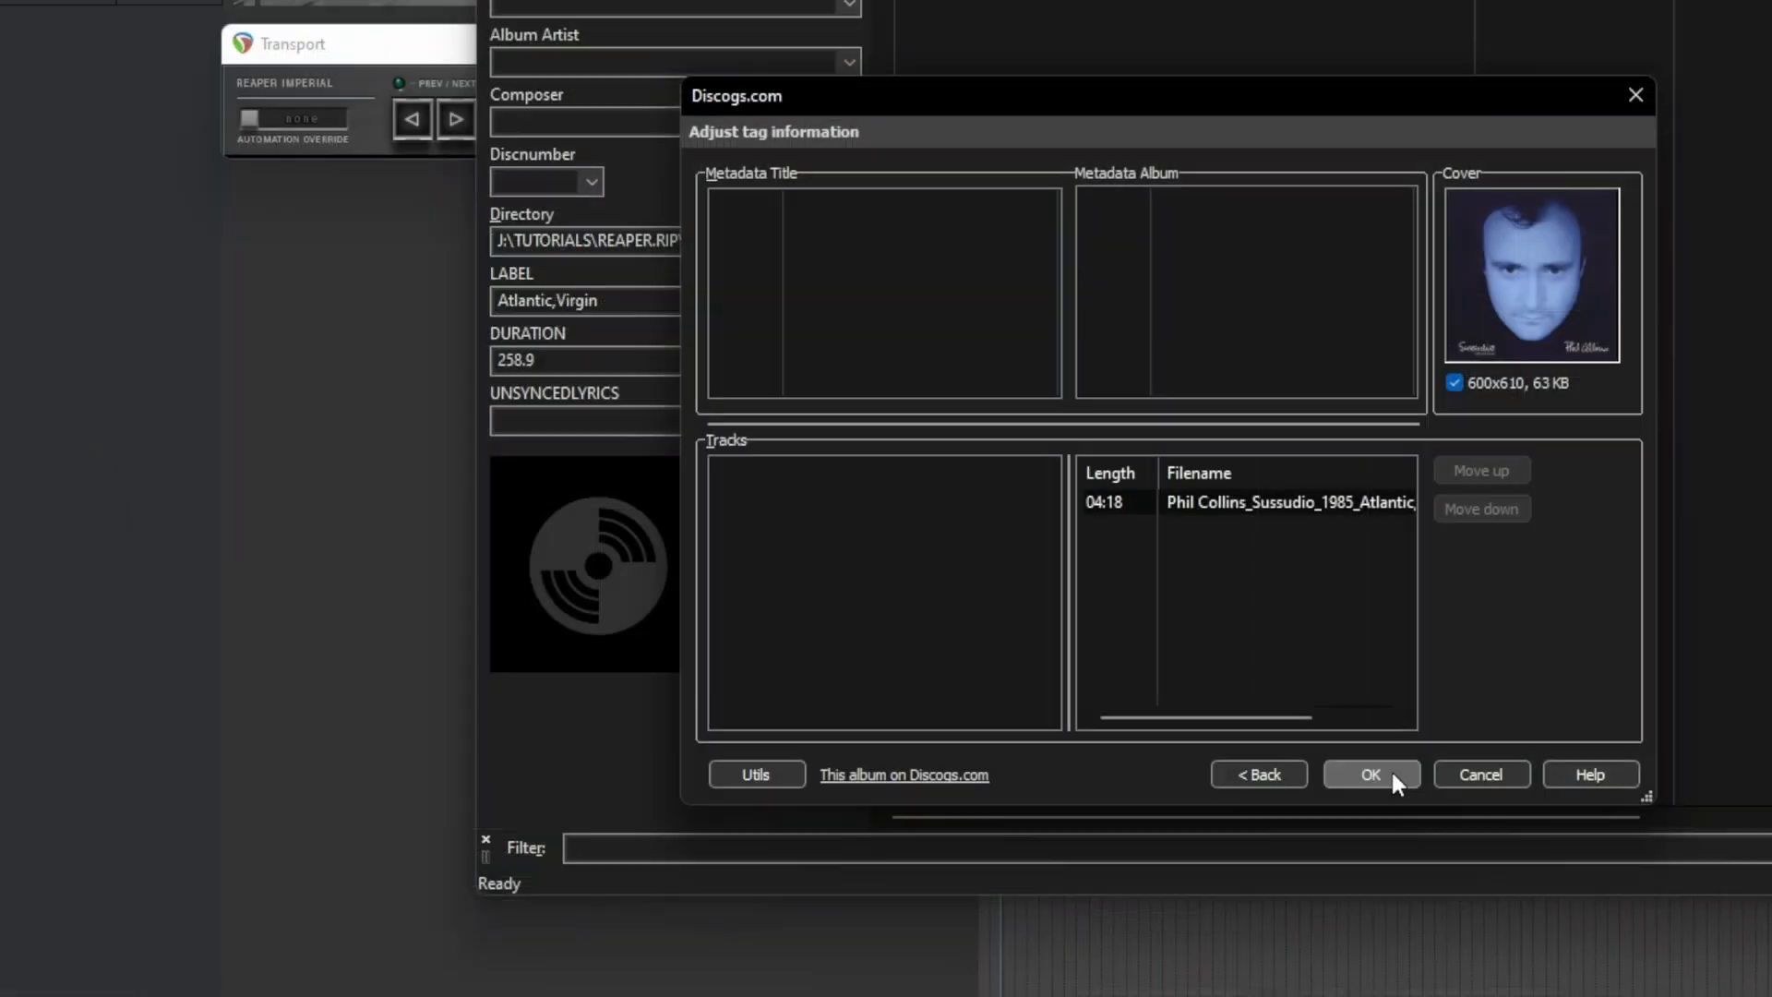
{"action": "left_click", "coordinate": [773, 850]}
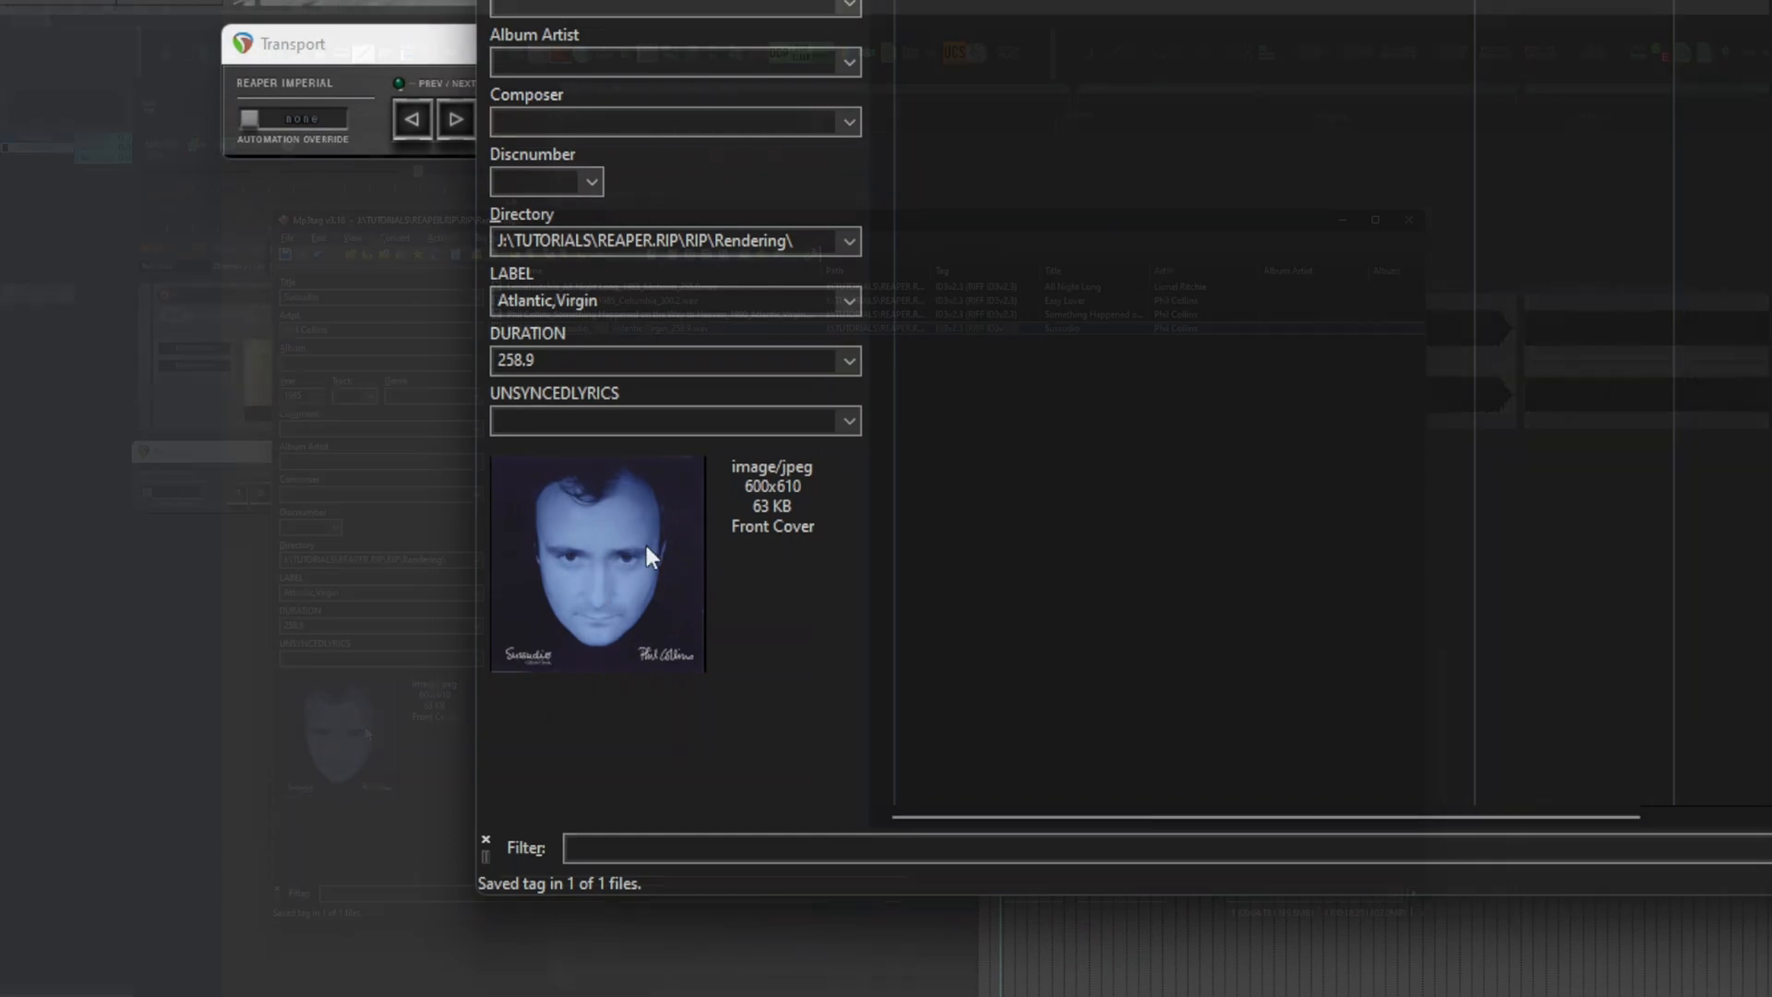
Step: Search MusicBrainz for album "easy lover" by Phil Collins and import the Philip Bailey & Phil Collins single's tags and cover into the Easy Lover file
{"action": "left_click", "coordinate": [497, 238]}
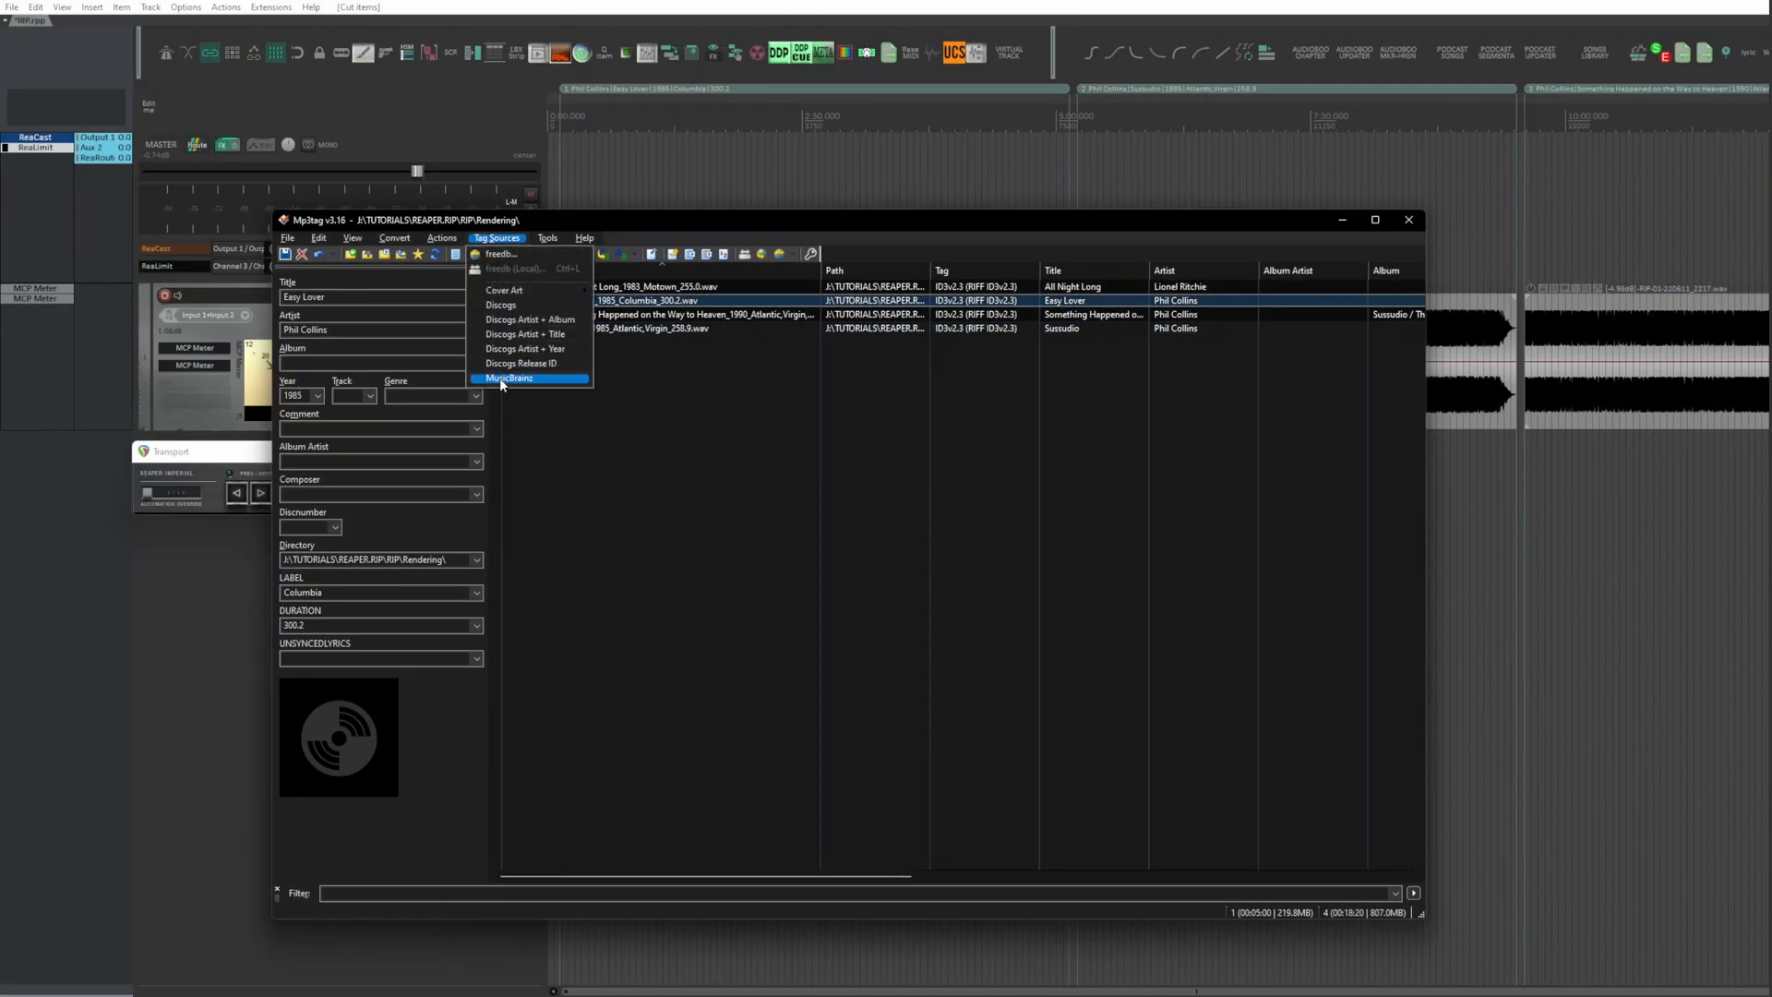
{"action": "left_click", "coordinate": [508, 379]}
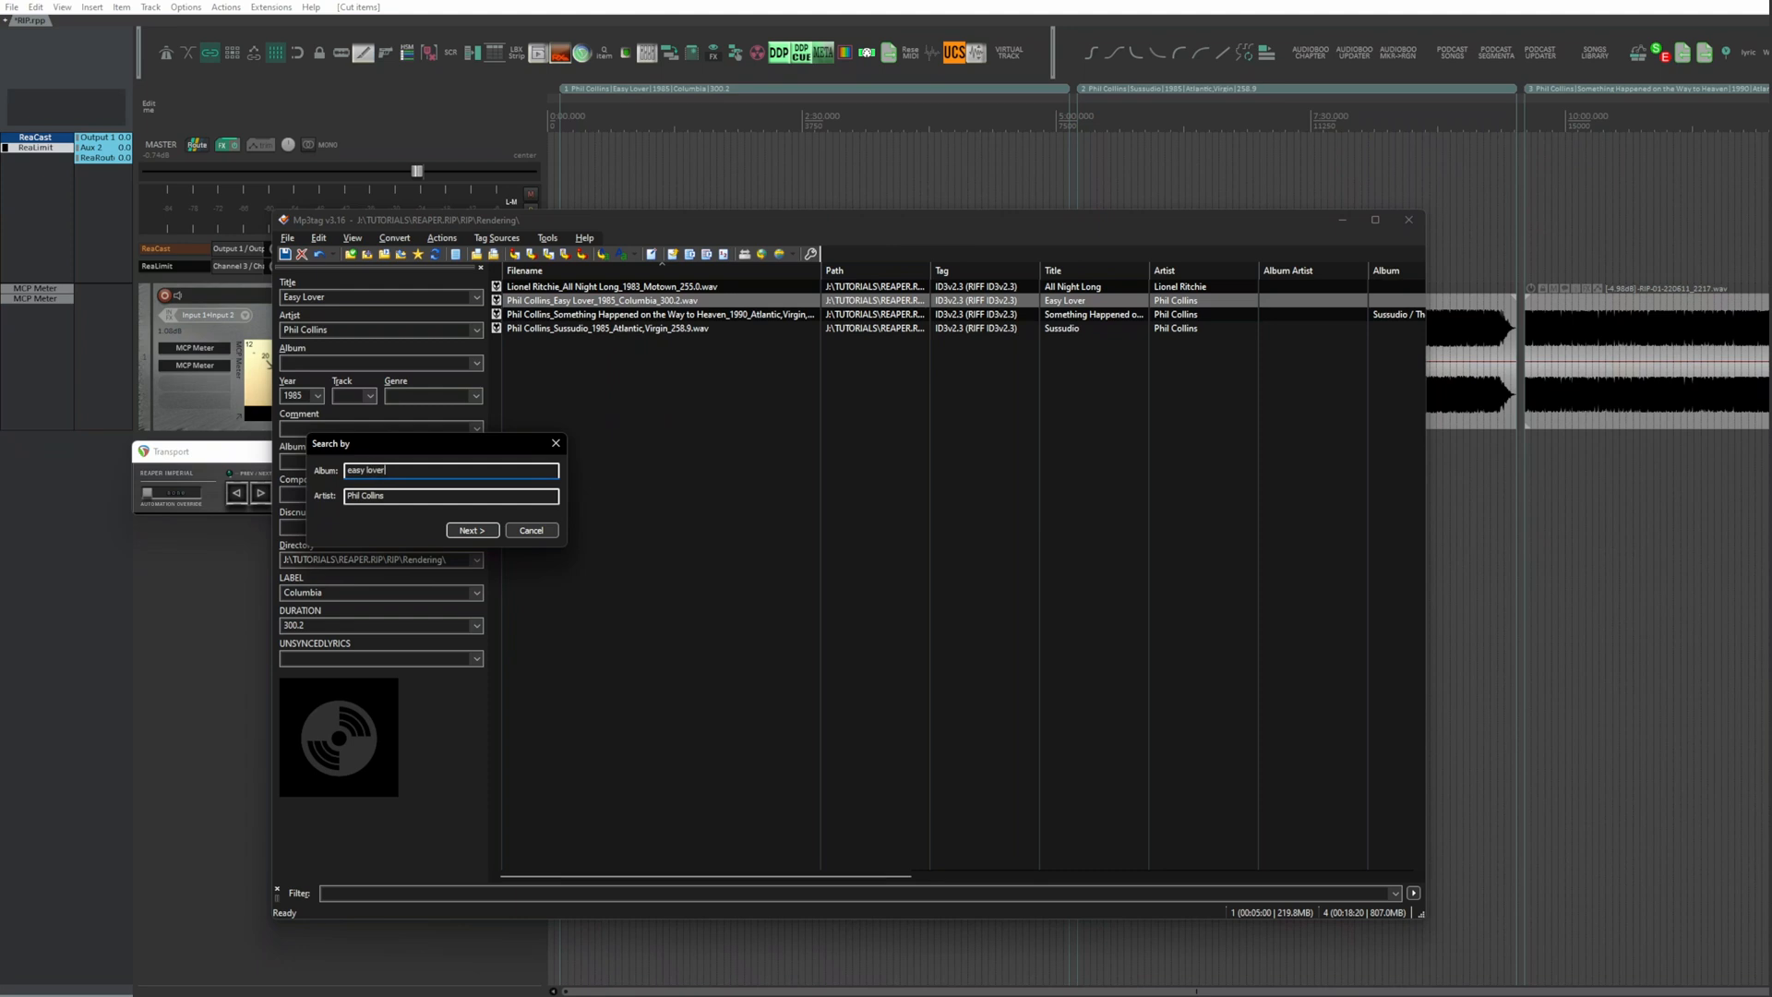
{"action": "left_click", "coordinate": [470, 531]}
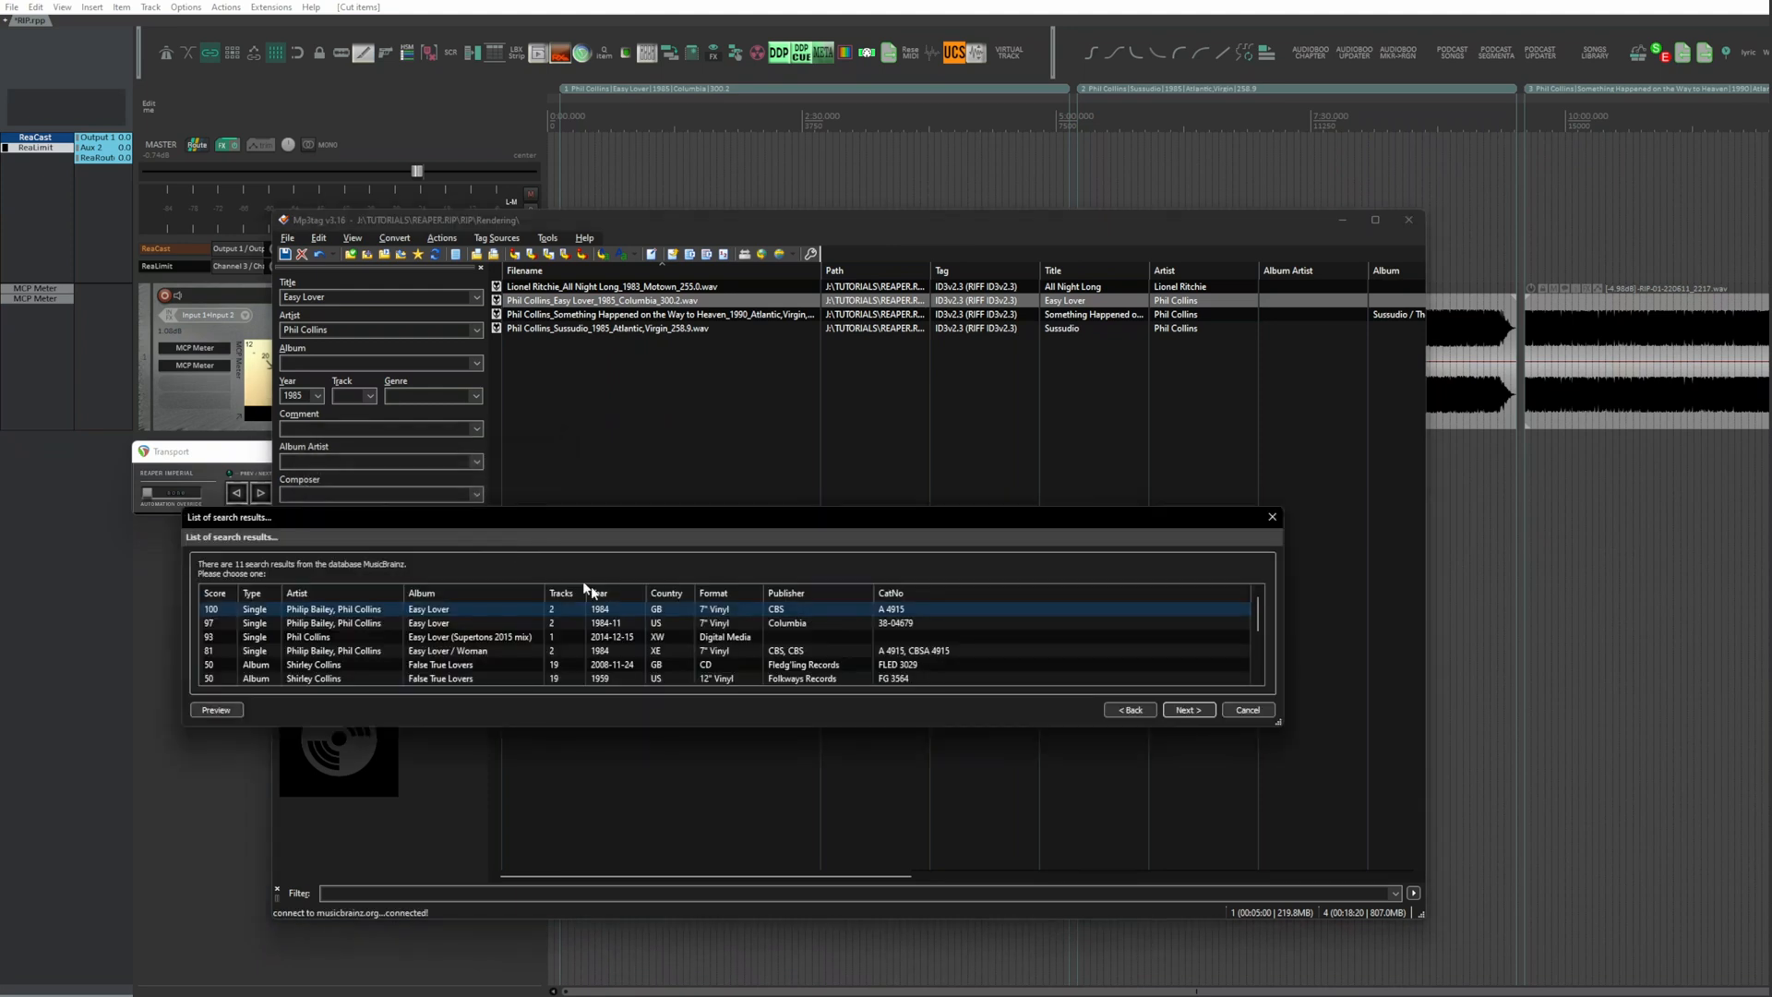
{"action": "left_click", "coordinate": [1184, 708]}
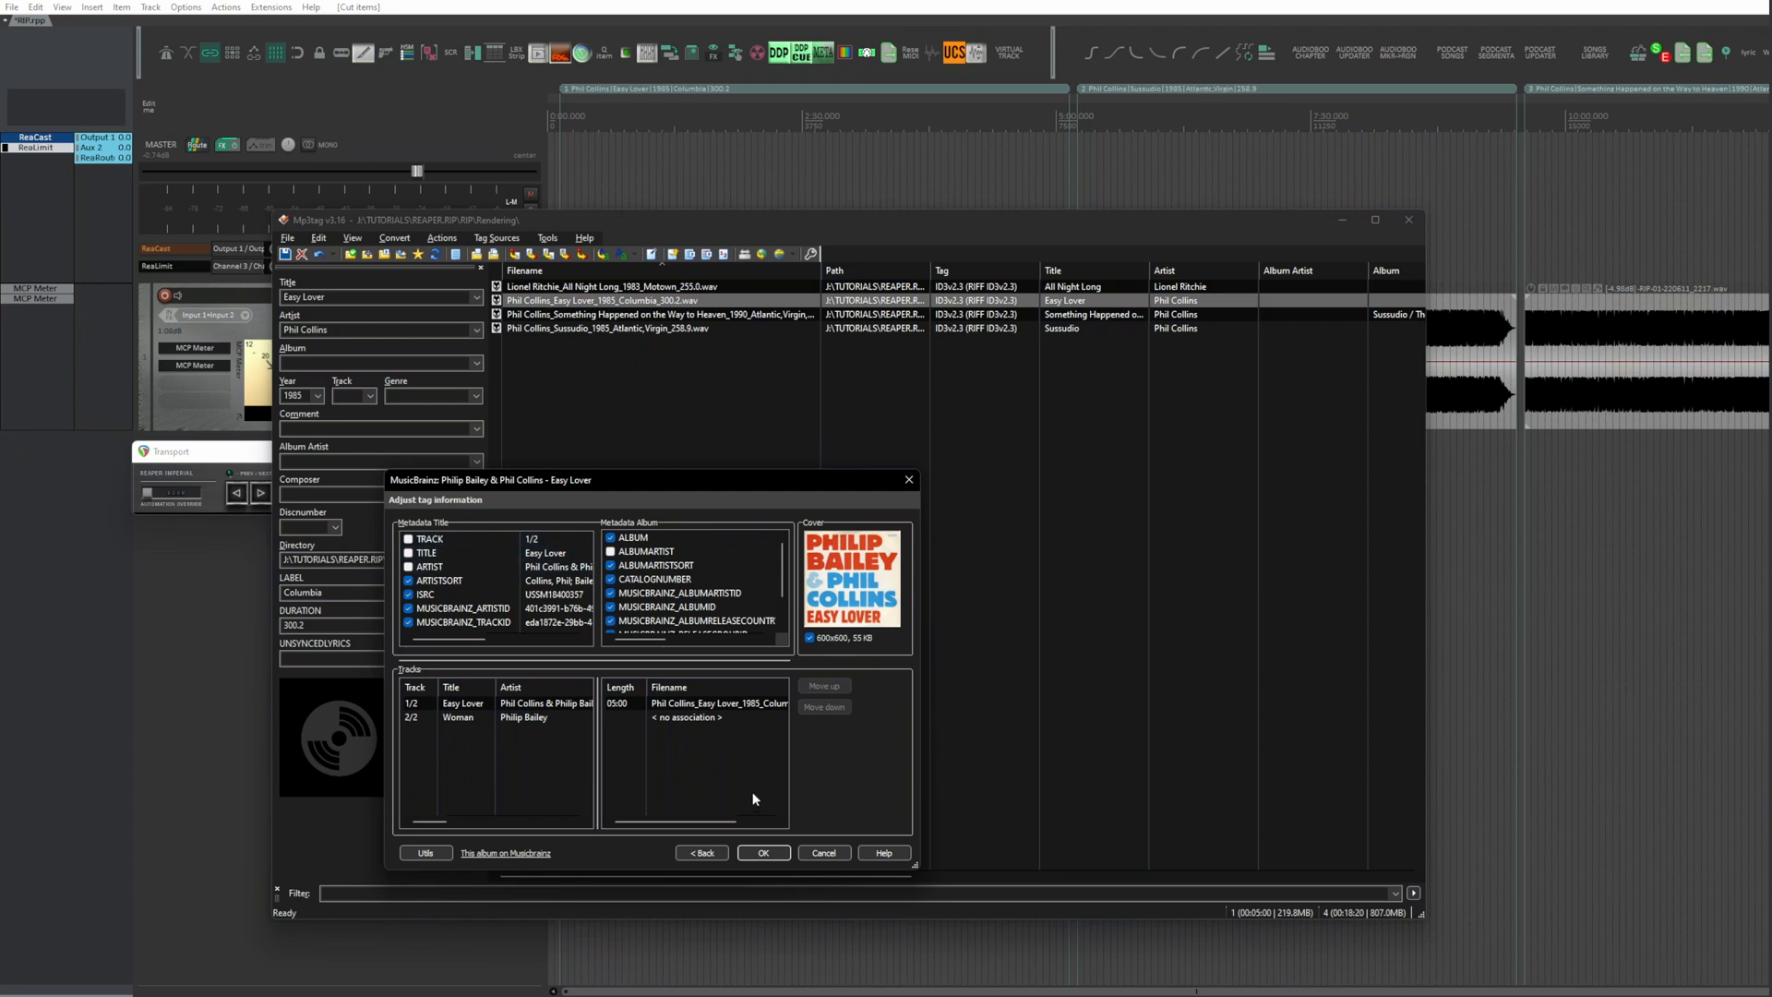
{"action": "left_click", "coordinate": [762, 853]}
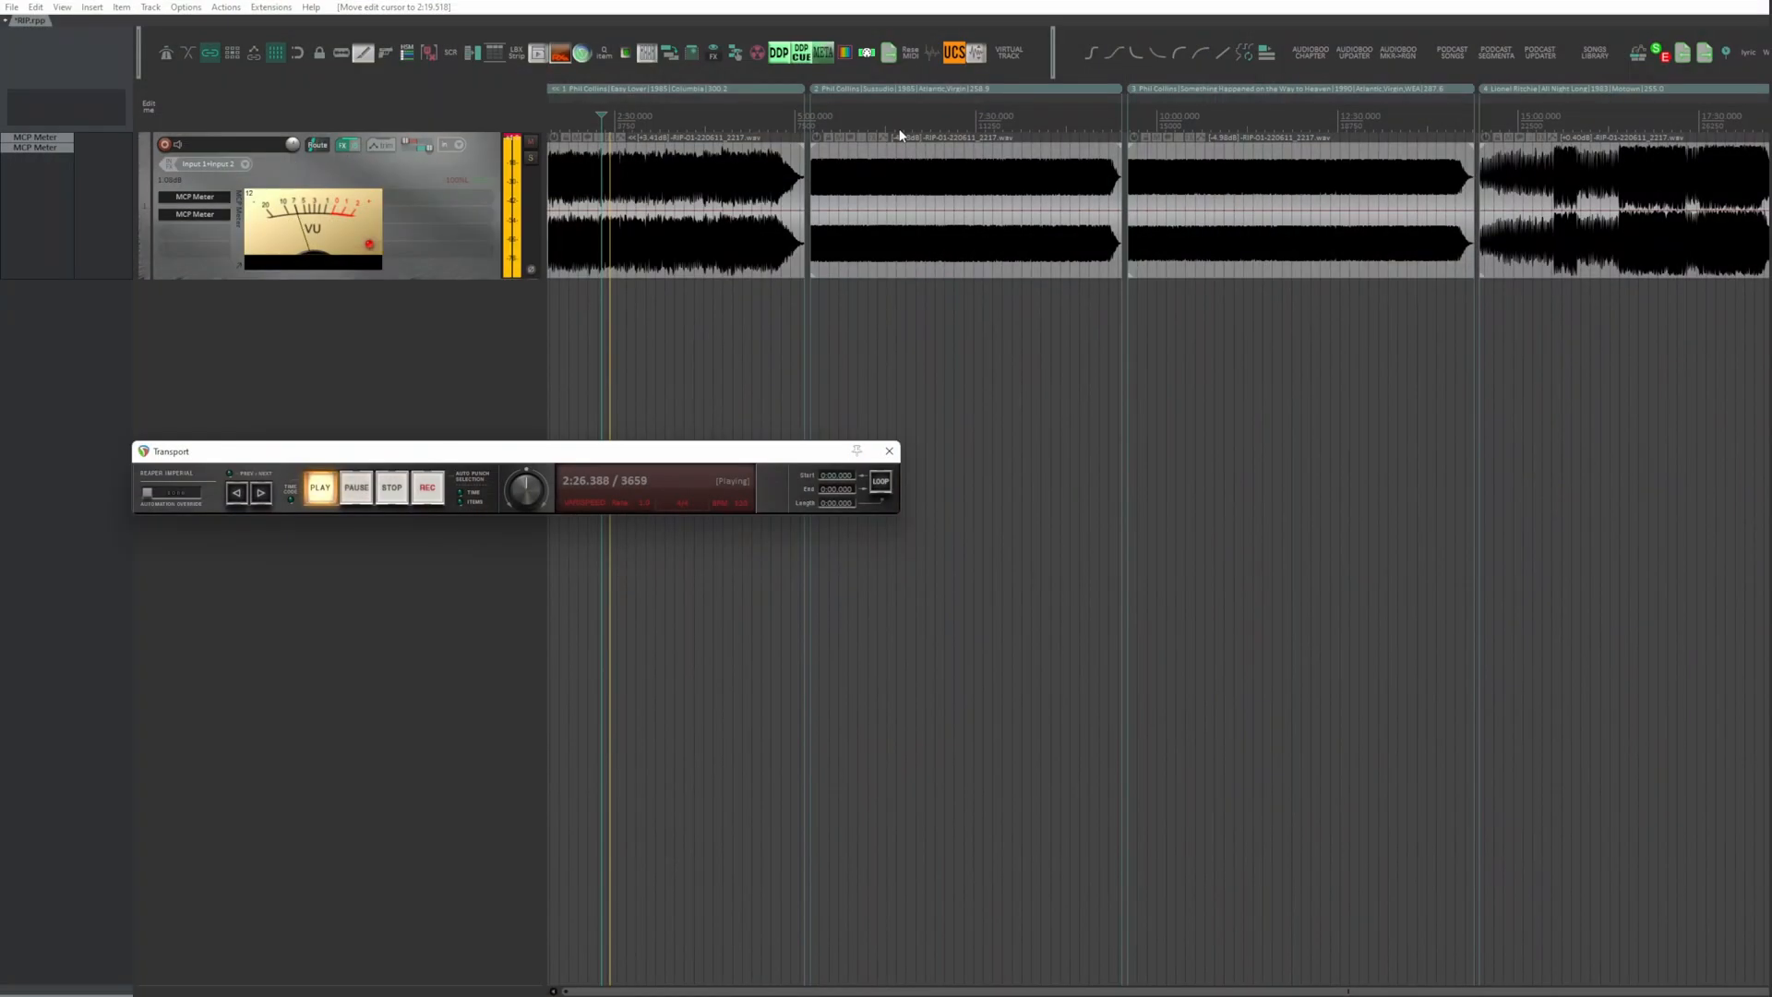
Step: Switch to REAPER and continue playback from a point early in the Sussudio region
{"action": "left_click", "coordinate": [899, 135]}
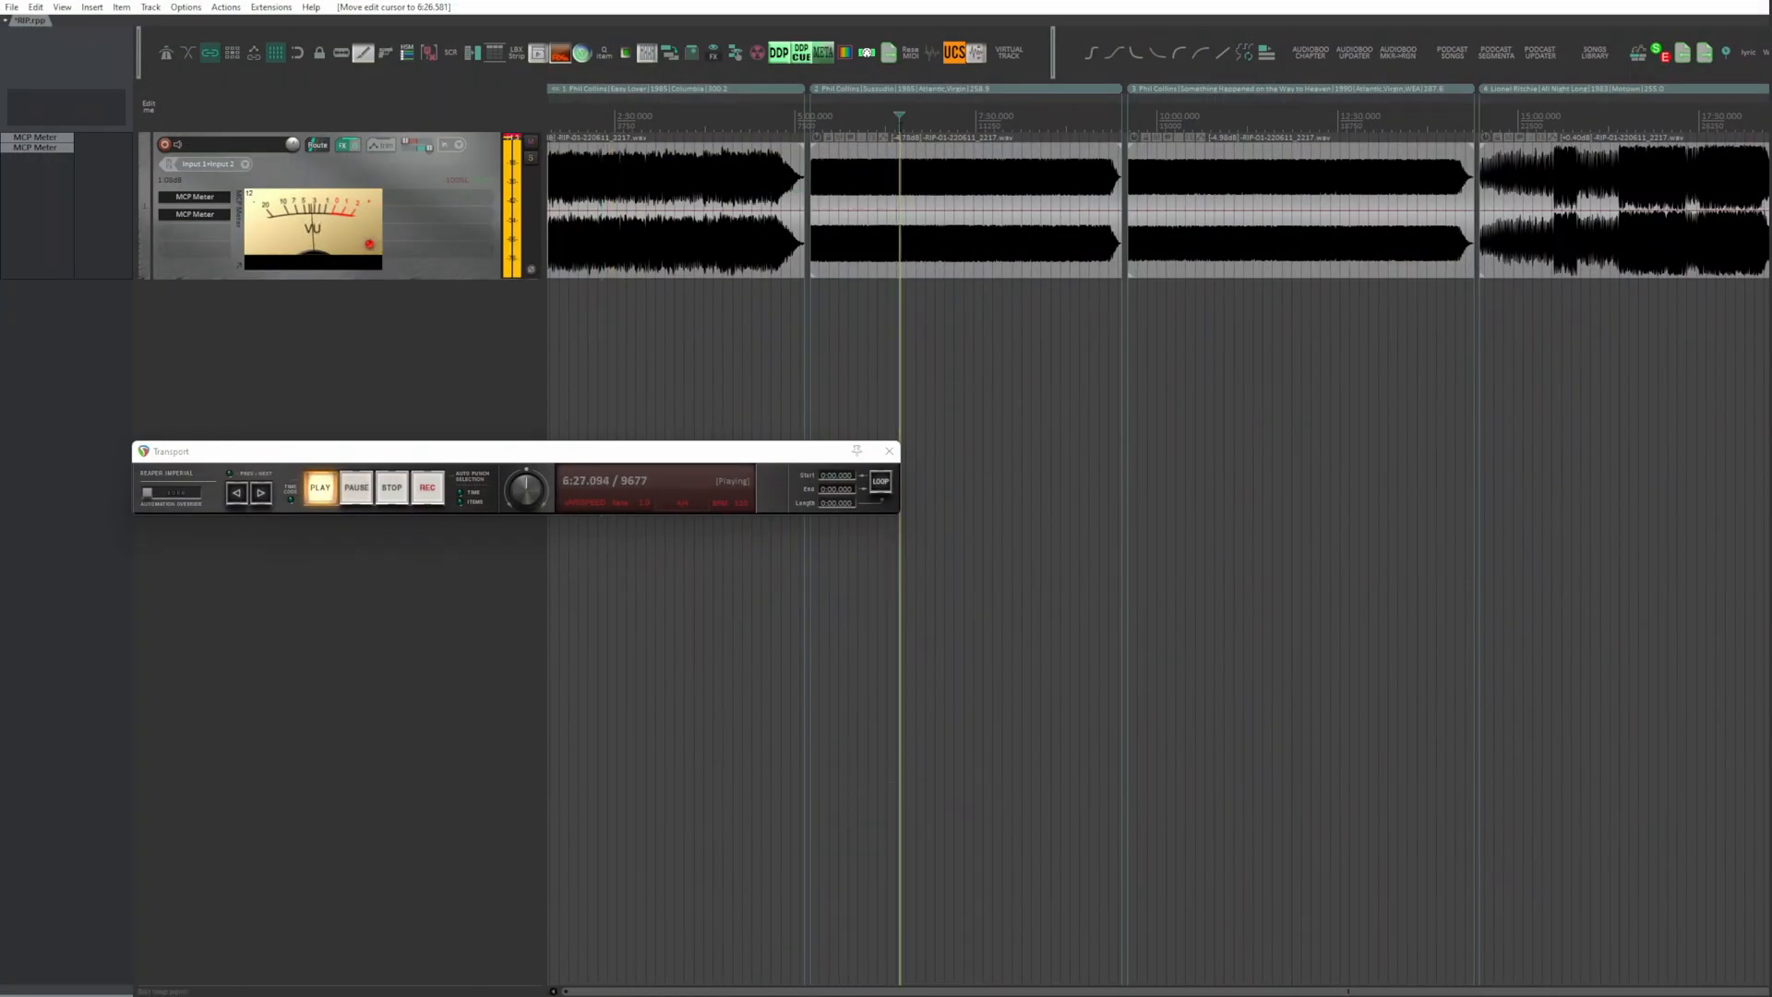